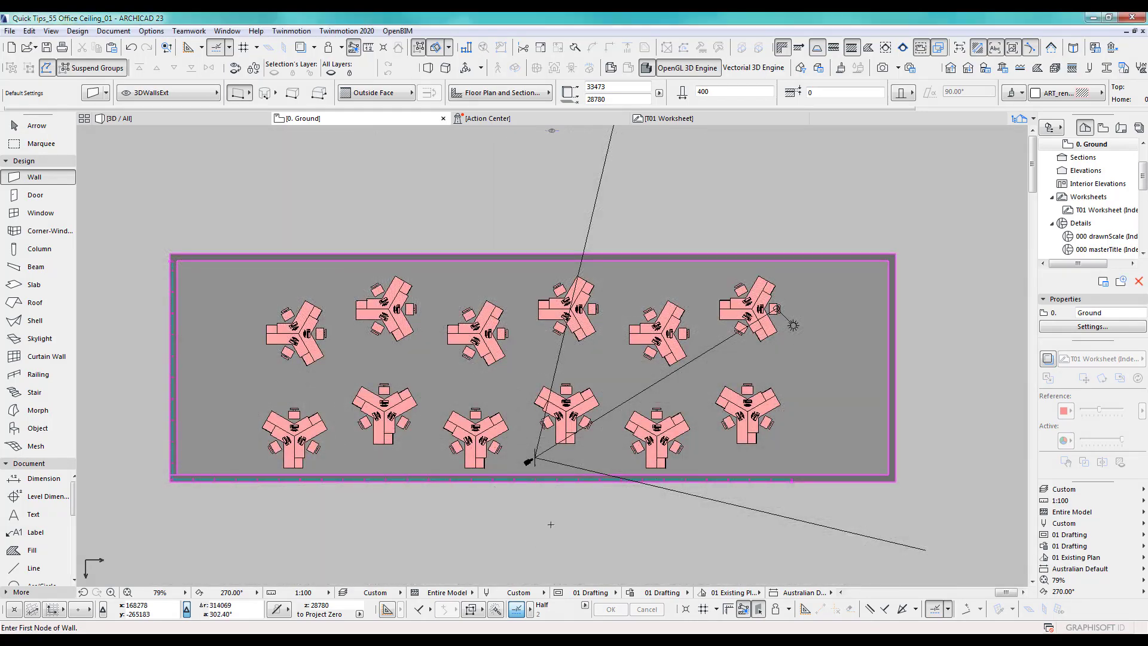
Inspect the whole office building in 3D from above, including its desks and outer walls, and return to the ground floor plan
key(F3)
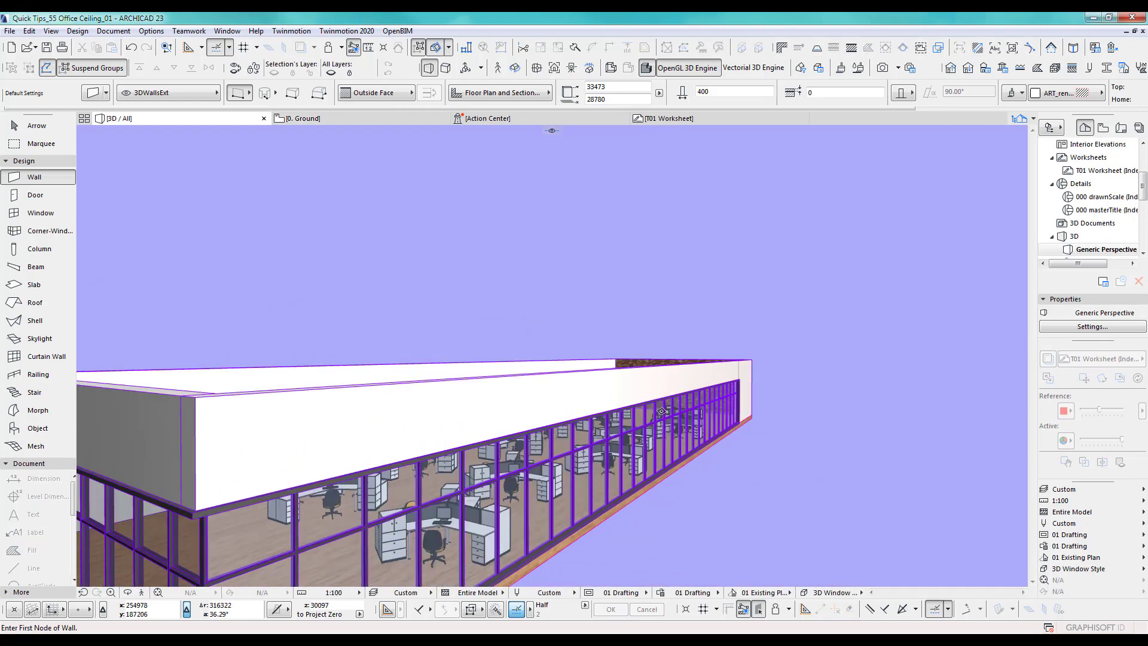
shift+middle_drag(638, 396, 730, 404)
scroll(589, 411, up, 2)
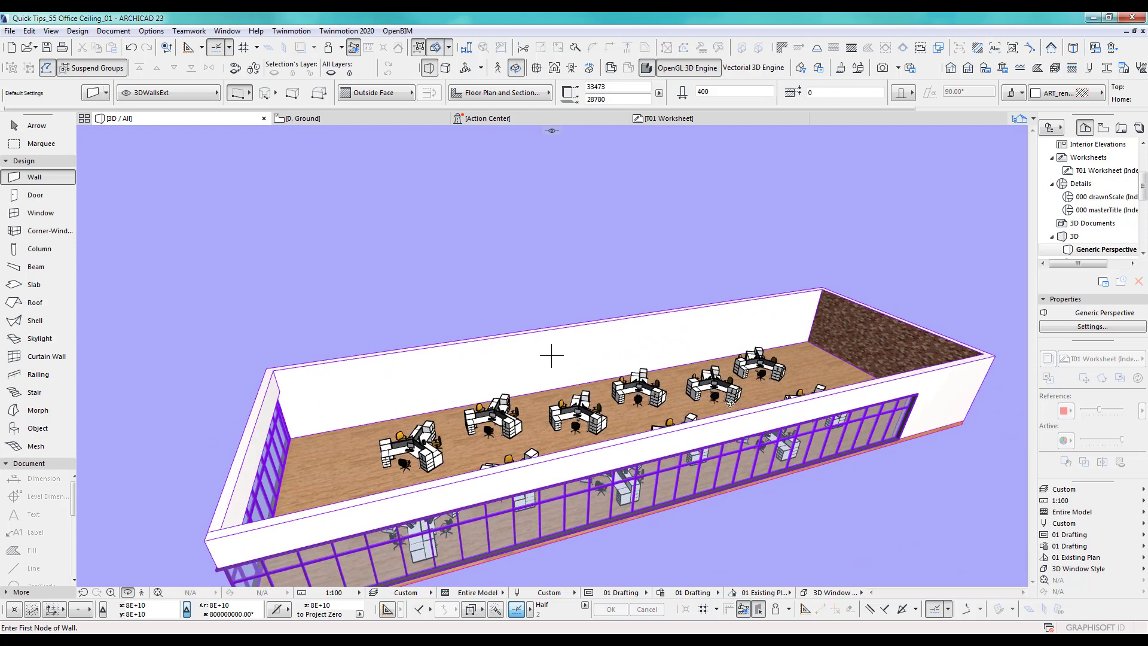
key(F2)
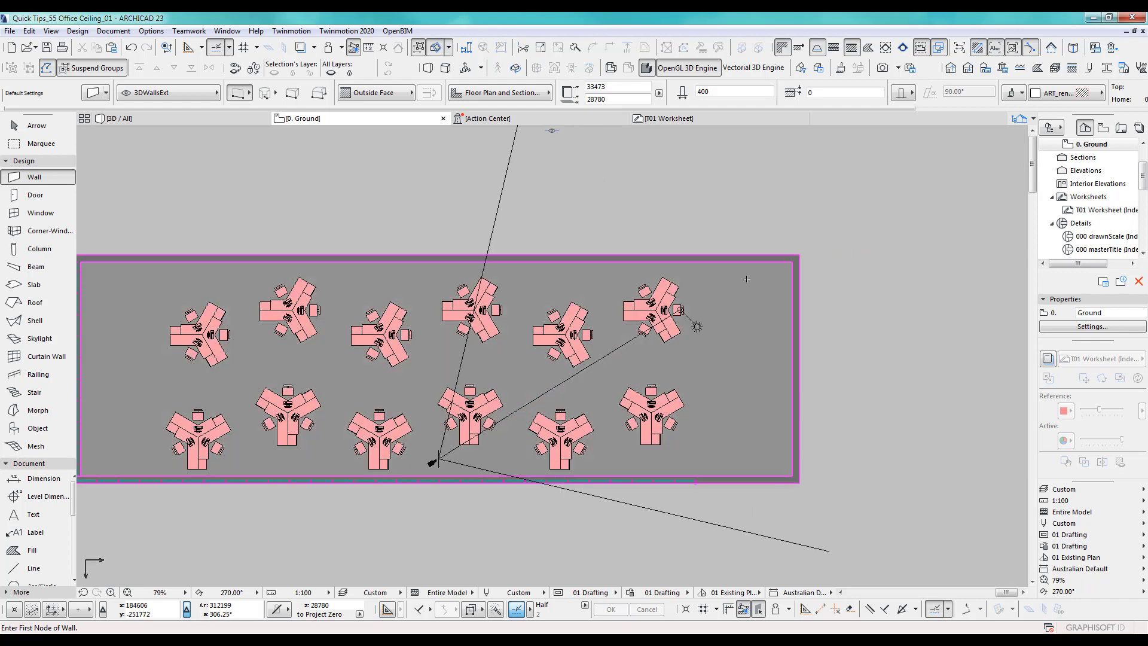
scroll(769, 275, up, 3)
scroll(761, 258, down, 3)
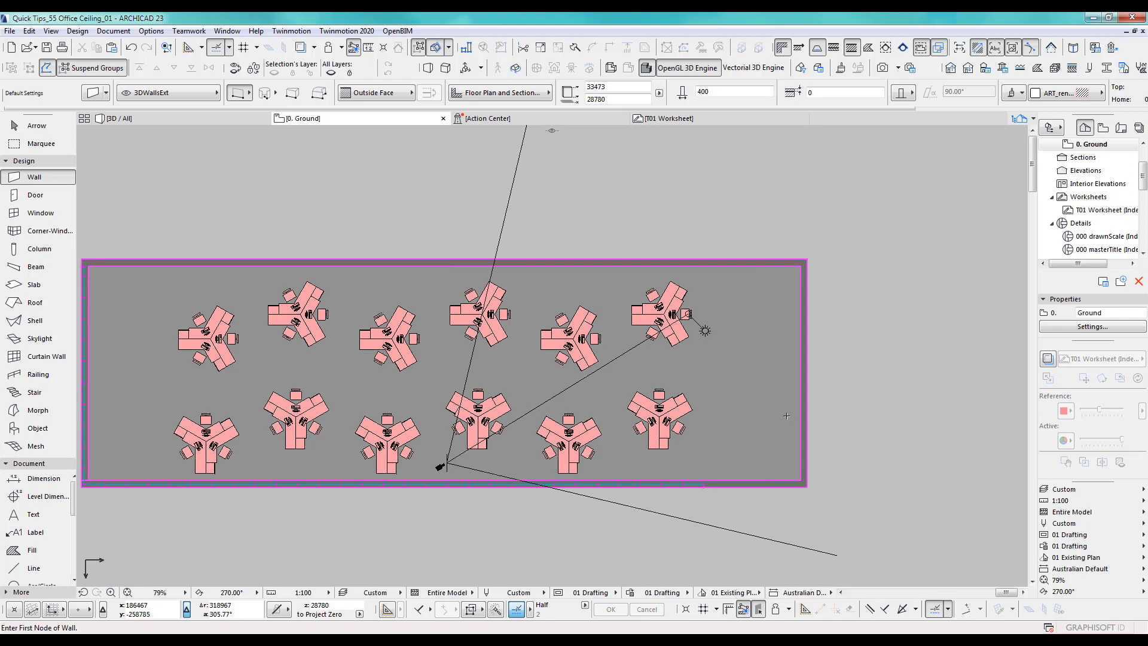
Dimension the room's inside width between the inner wall corners at the plan's right end, placing the dimension line outside the building
middle_drag(786, 415, 612, 415)
click(51, 482)
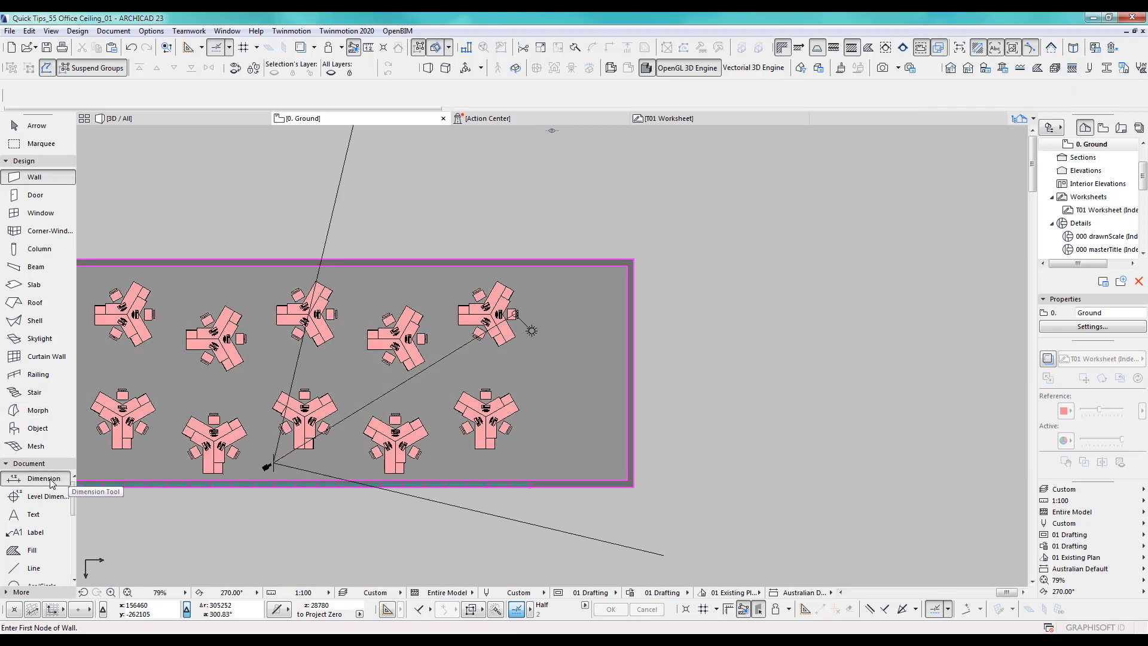
scroll(639, 266, up, 3)
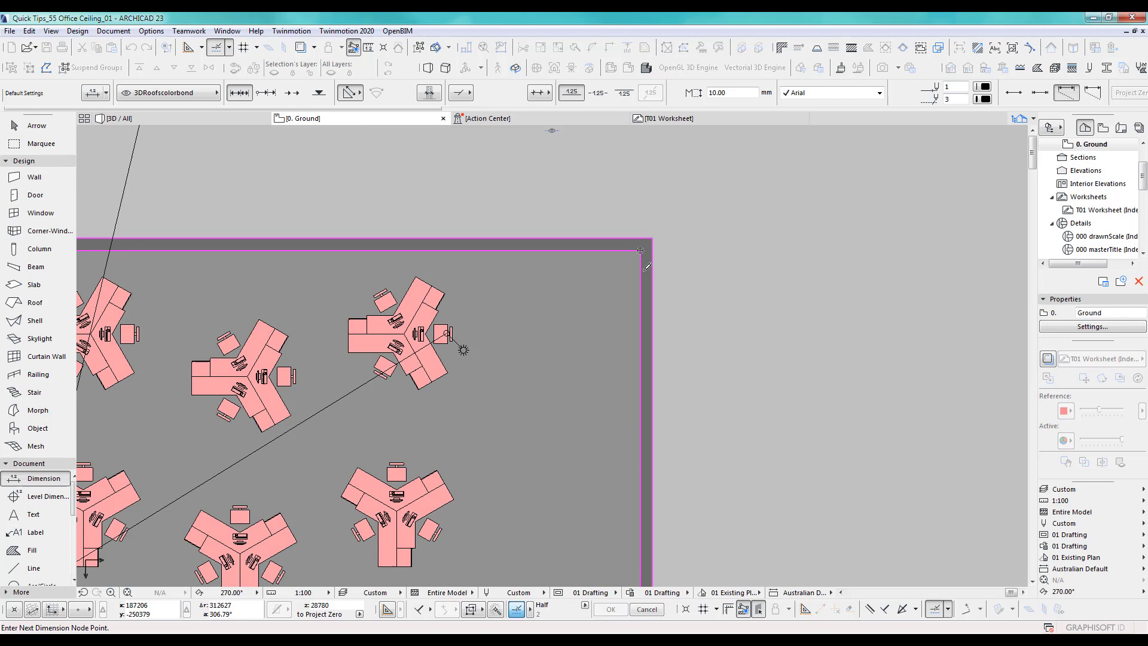
scroll(622, 385, down, 3)
scroll(627, 436, up, 2)
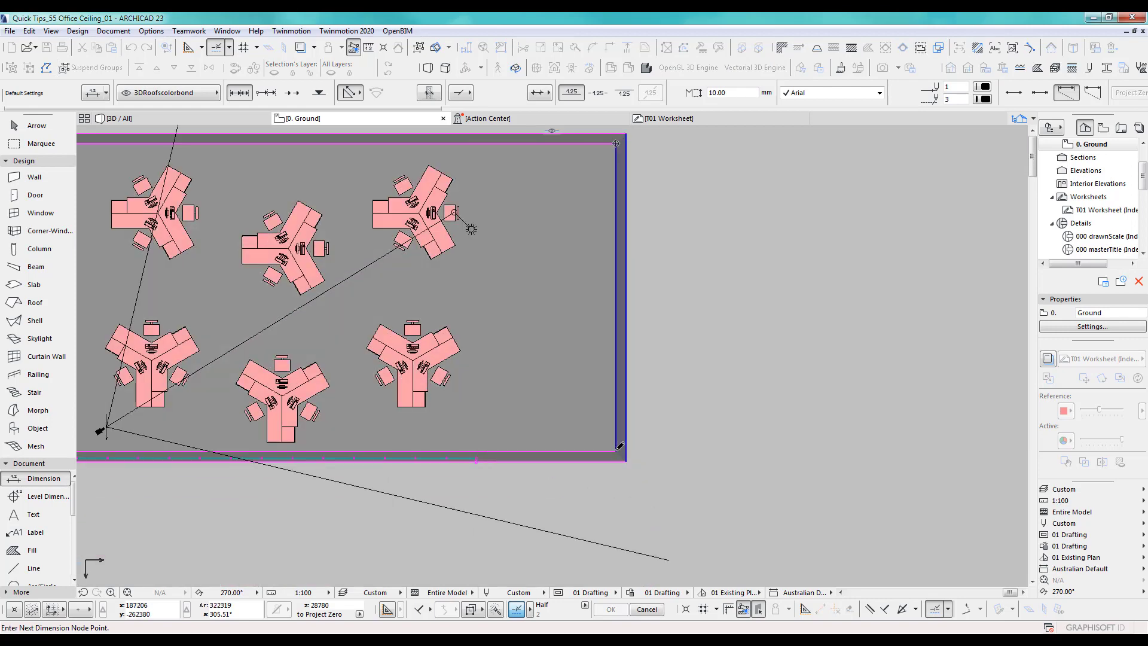
click(616, 449)
double_click(722, 311)
click(721, 311)
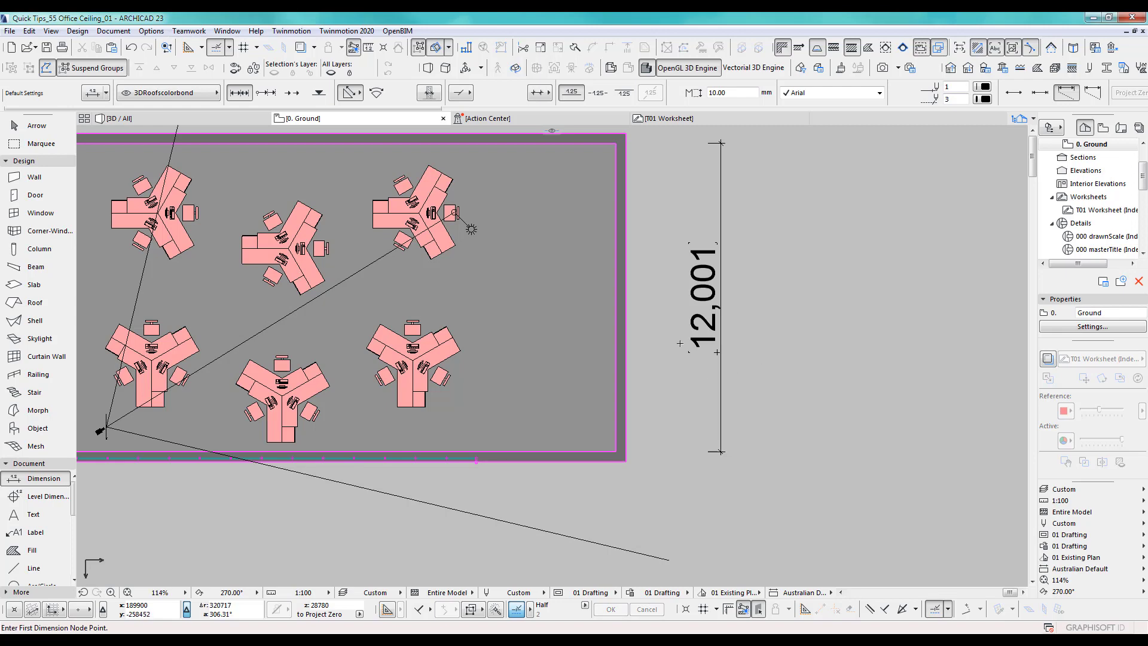
scroll(679, 343, down, 3)
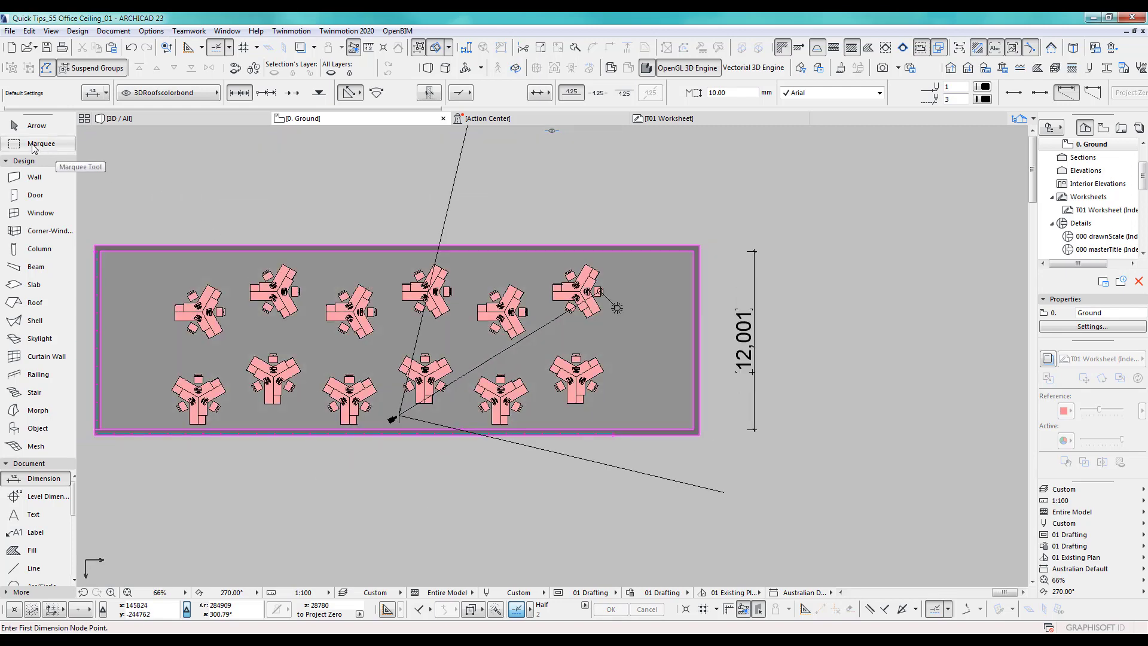
Enclose the upper long wall and its corners in a marquee and stretch it from the inner corner by -1 mm in Y
click(33, 143)
click(87, 231)
click(723, 259)
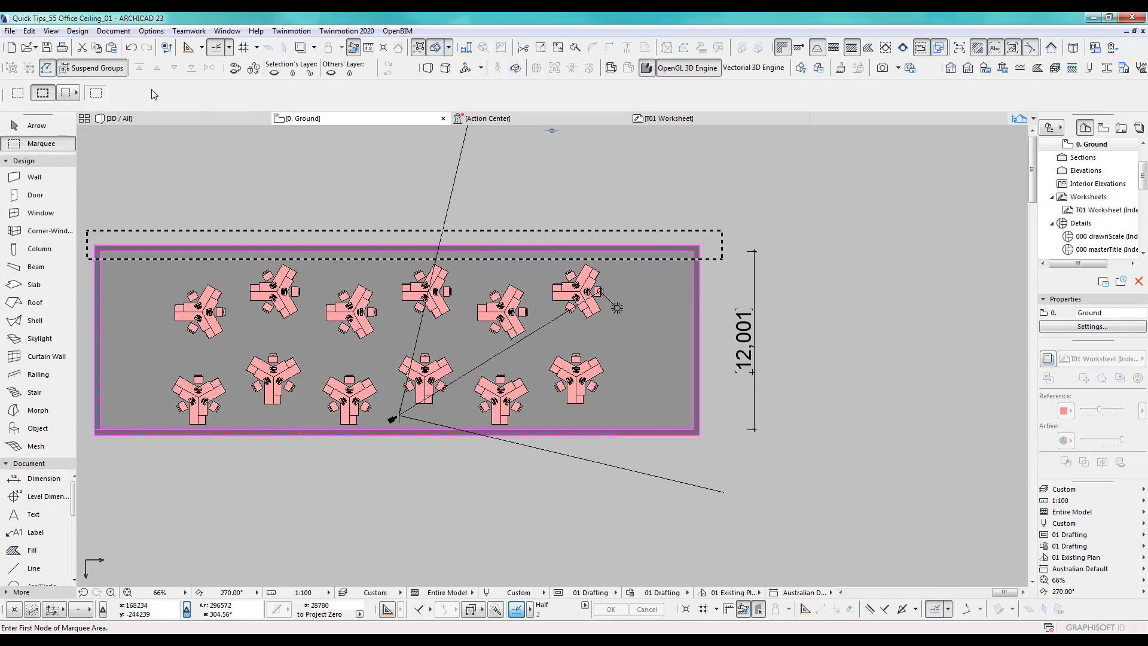
scroll(715, 246, up, 5)
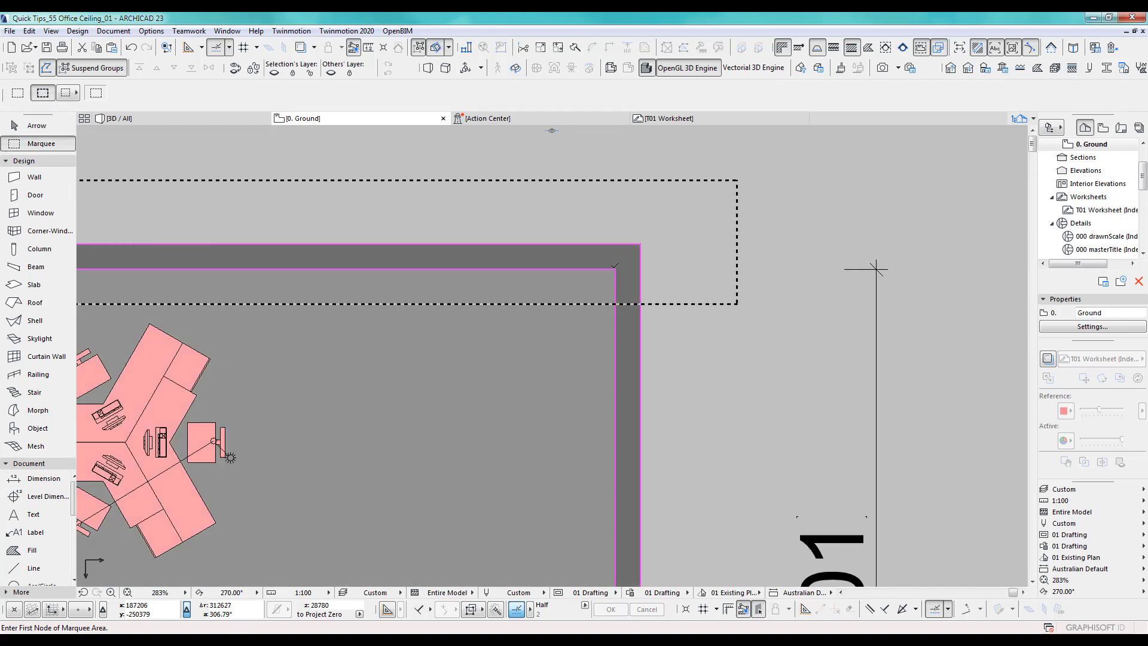
key(ctrl+h)
click(615, 266)
text(y1)
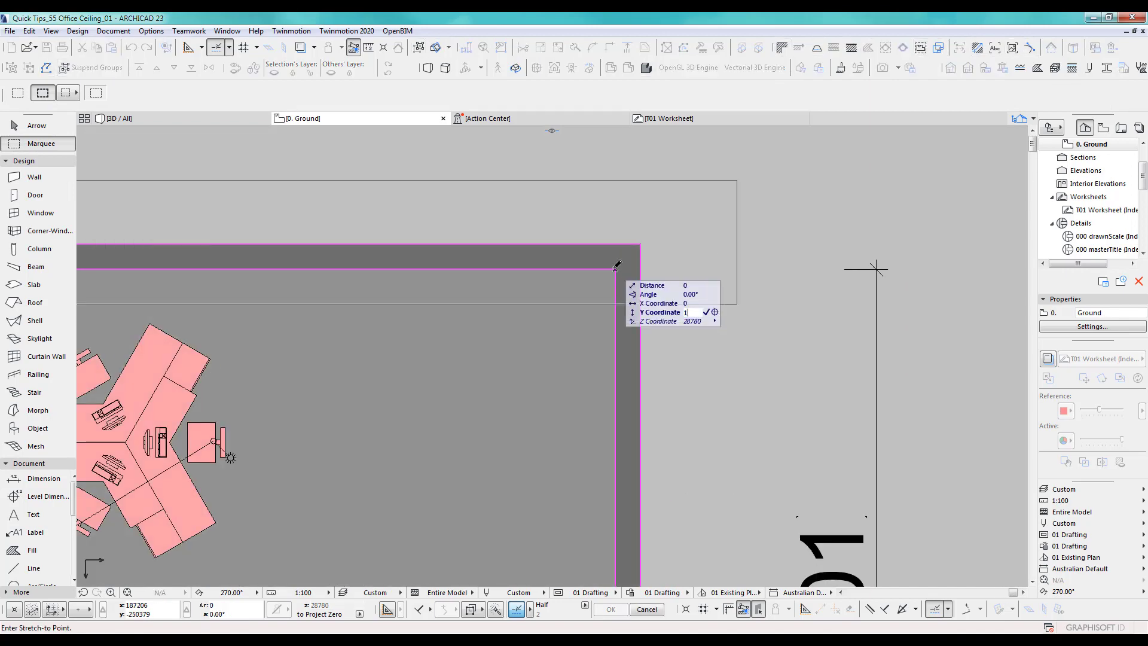
text(-)
key(Return)
scroll(803, 353, down, 3)
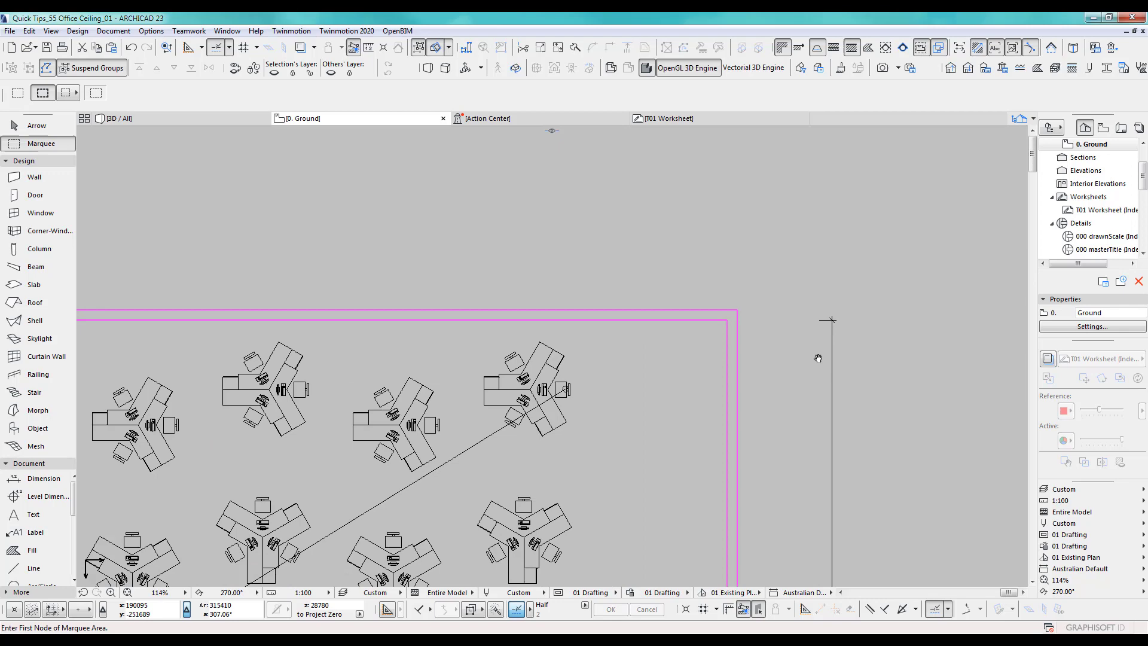
middle_drag(818, 358, 761, 256)
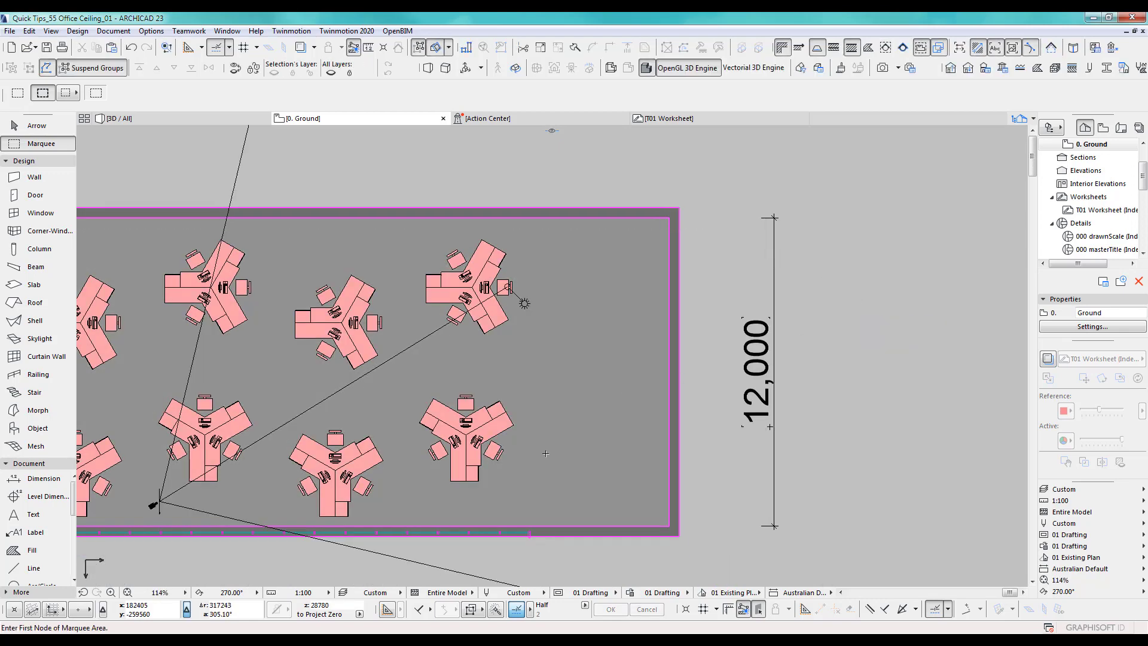
middle_drag(545, 453, 704, 435)
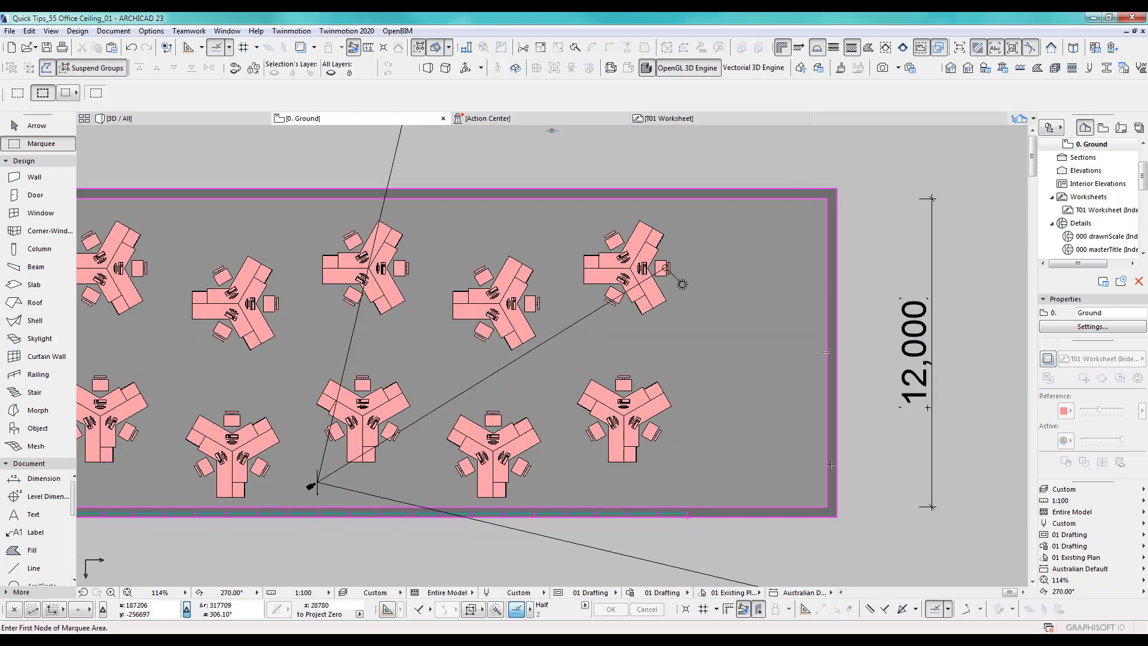
scroll(712, 410, down, 1)
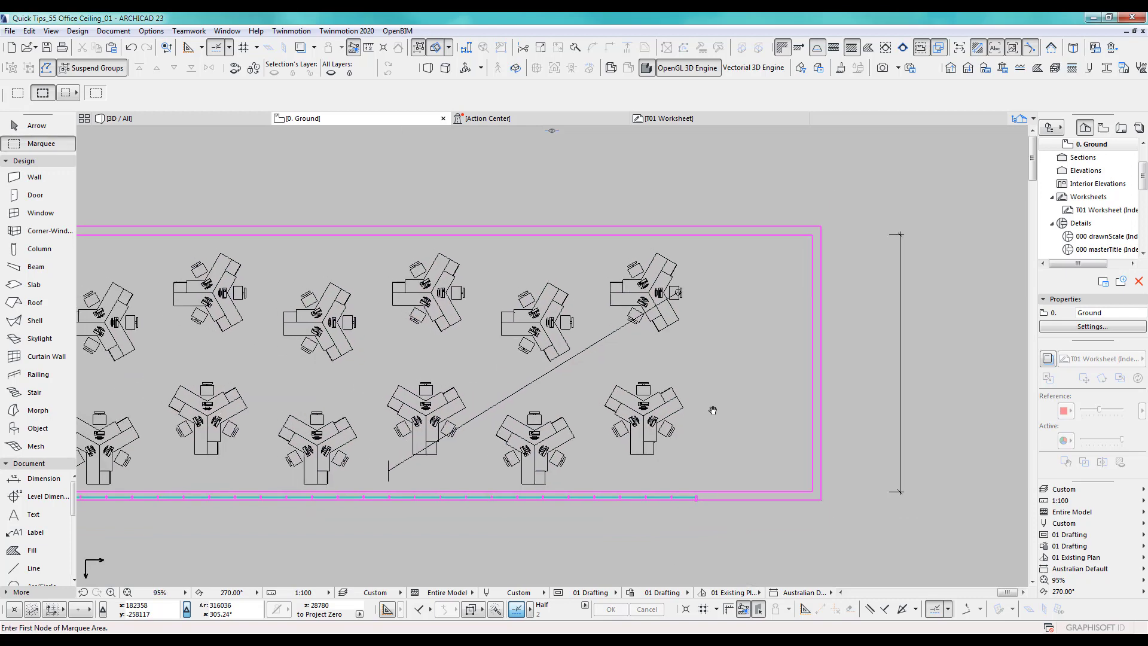
scroll(726, 317, down, 1)
middle_drag(692, 334, 715, 346)
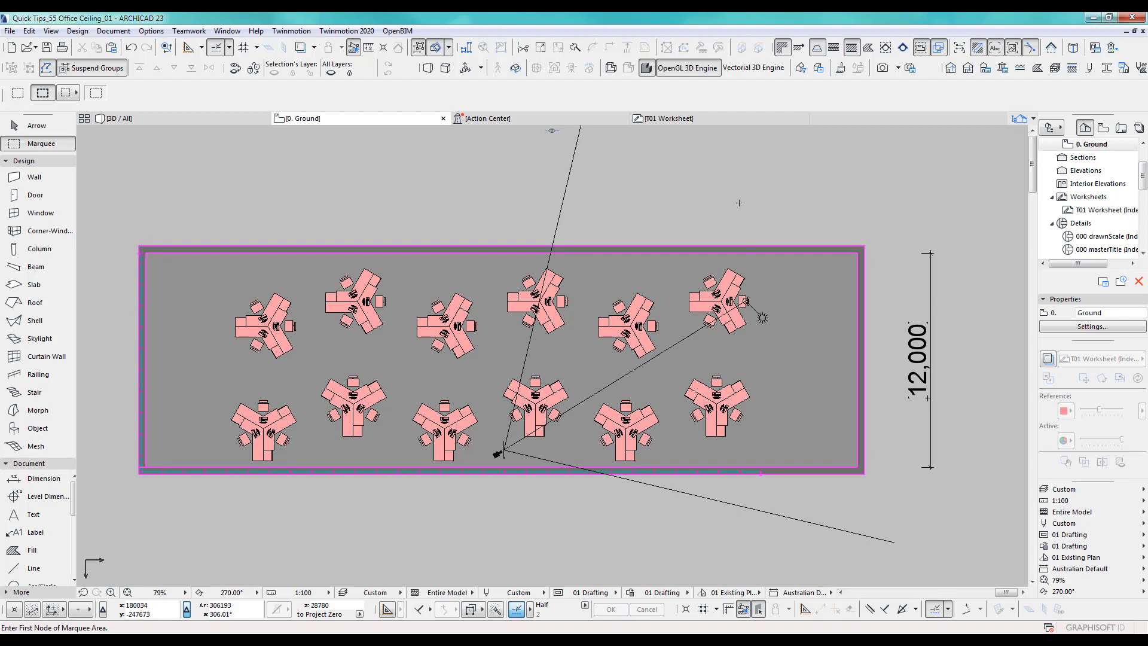
Create a new complex profile named "ACeiligPart 1" in the Profile Manager
click(1107, 68)
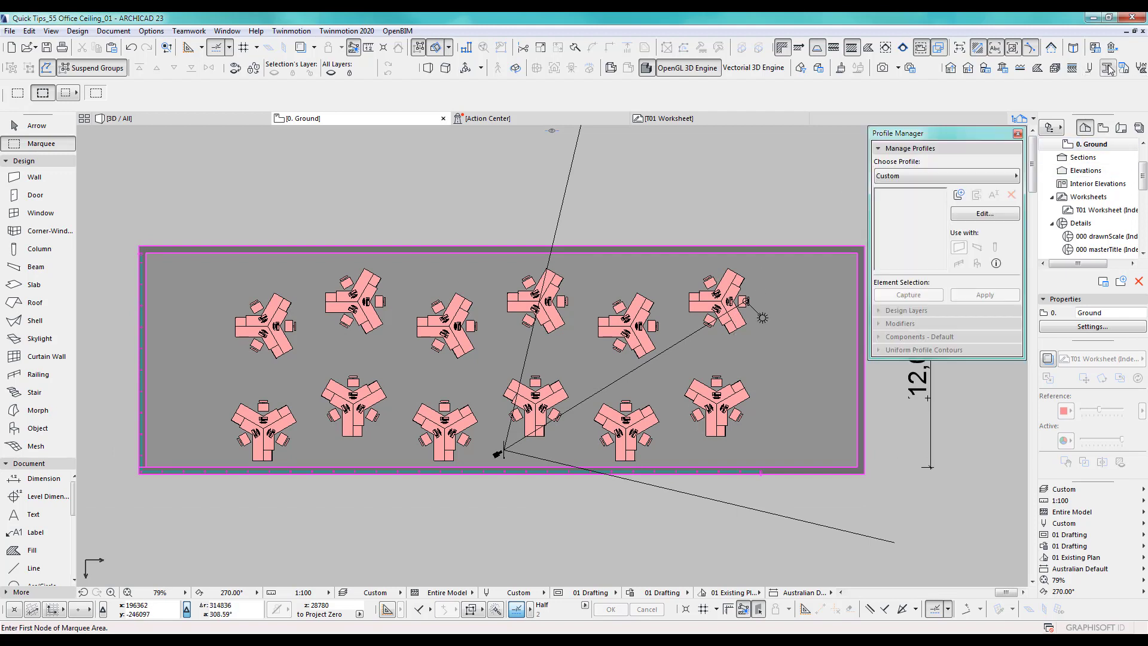
click(958, 195)
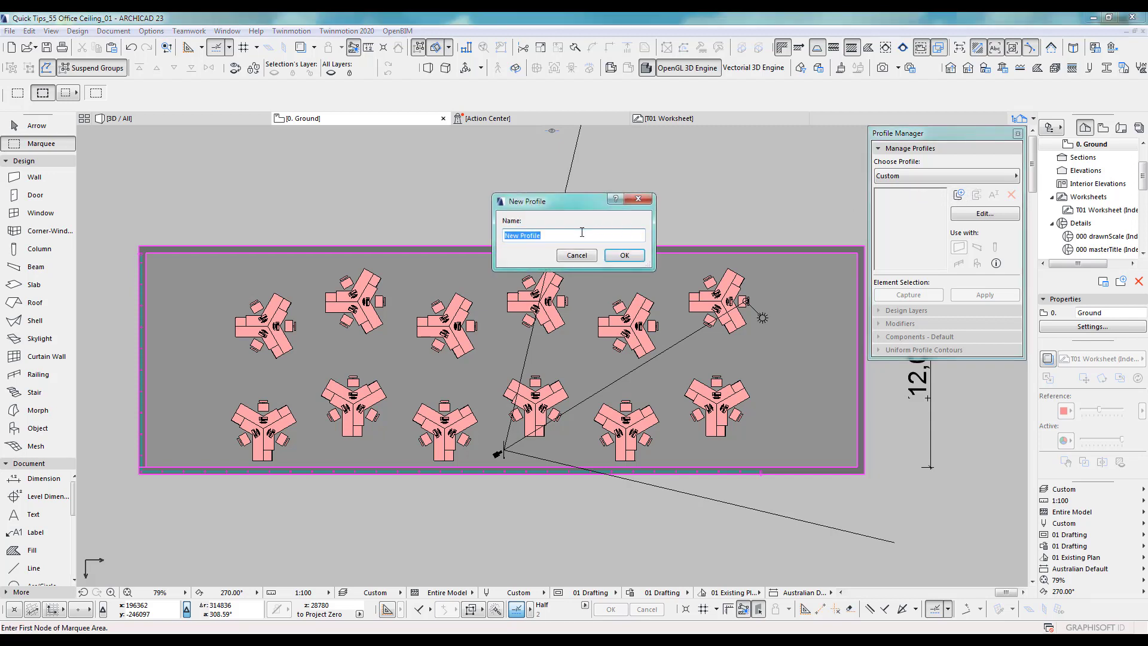
text(ACeiligPart 1)
click(624, 255)
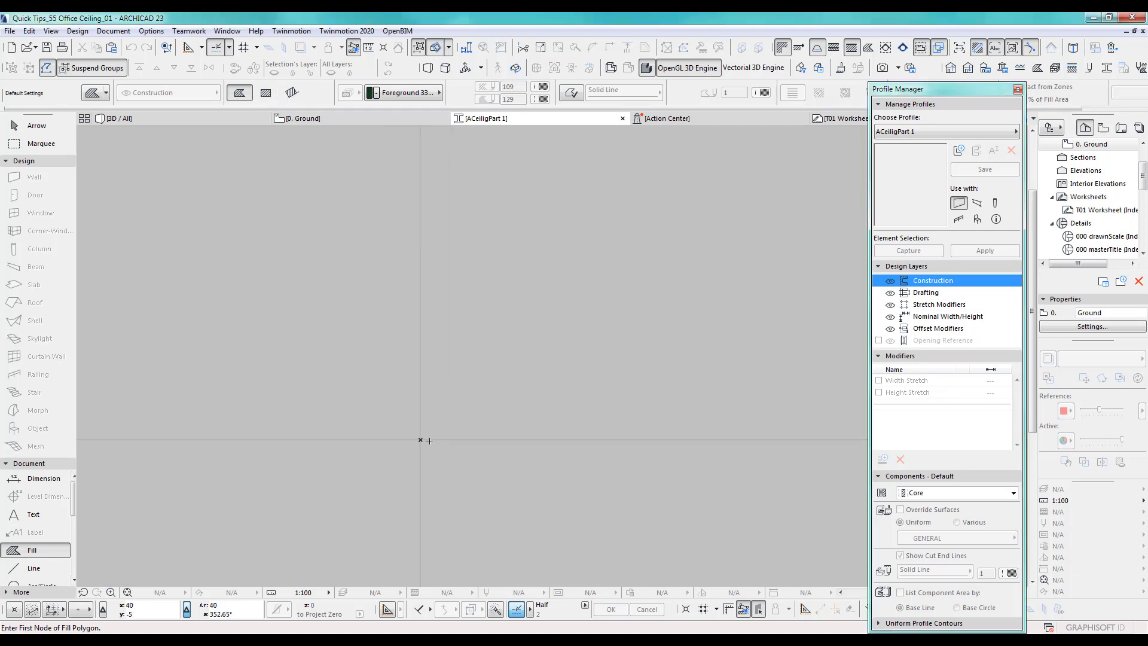
Draw a rectangular fill 20 mm wide and 30 mm high in the profile, starting at the origin
click(265, 93)
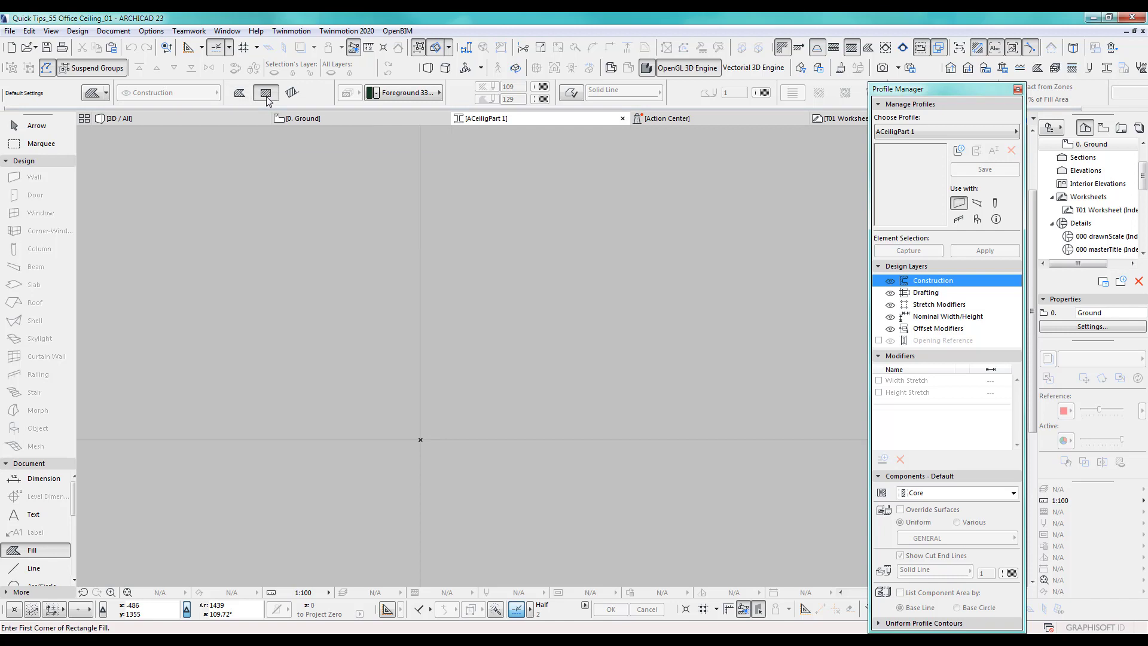
click(420, 440)
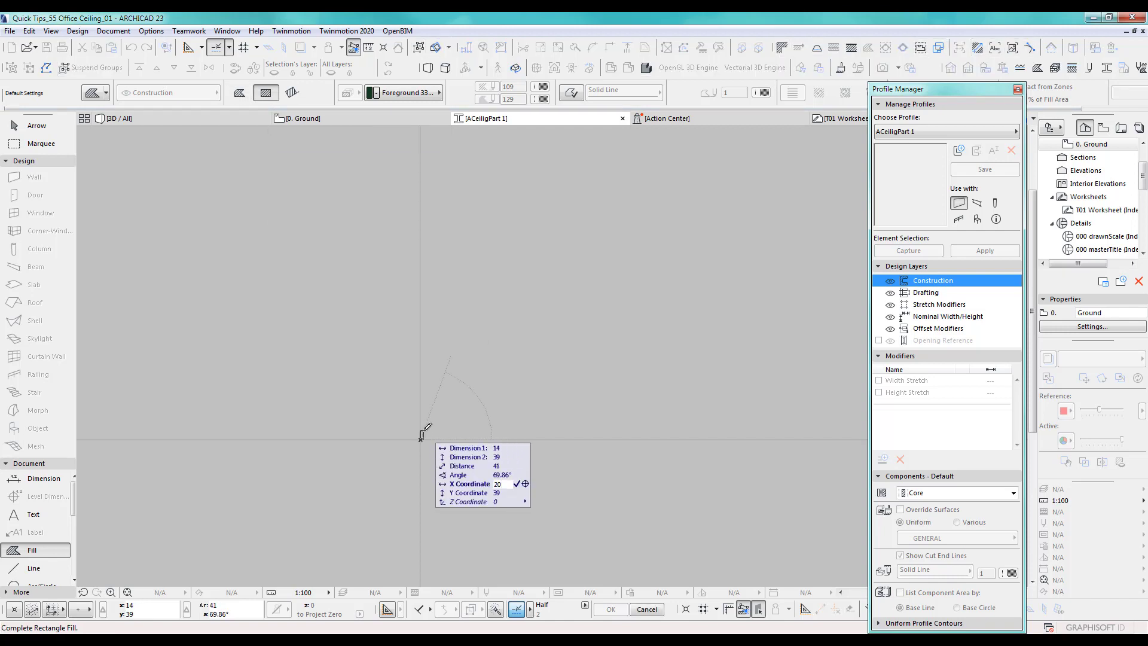
text(20)
key(Tab)
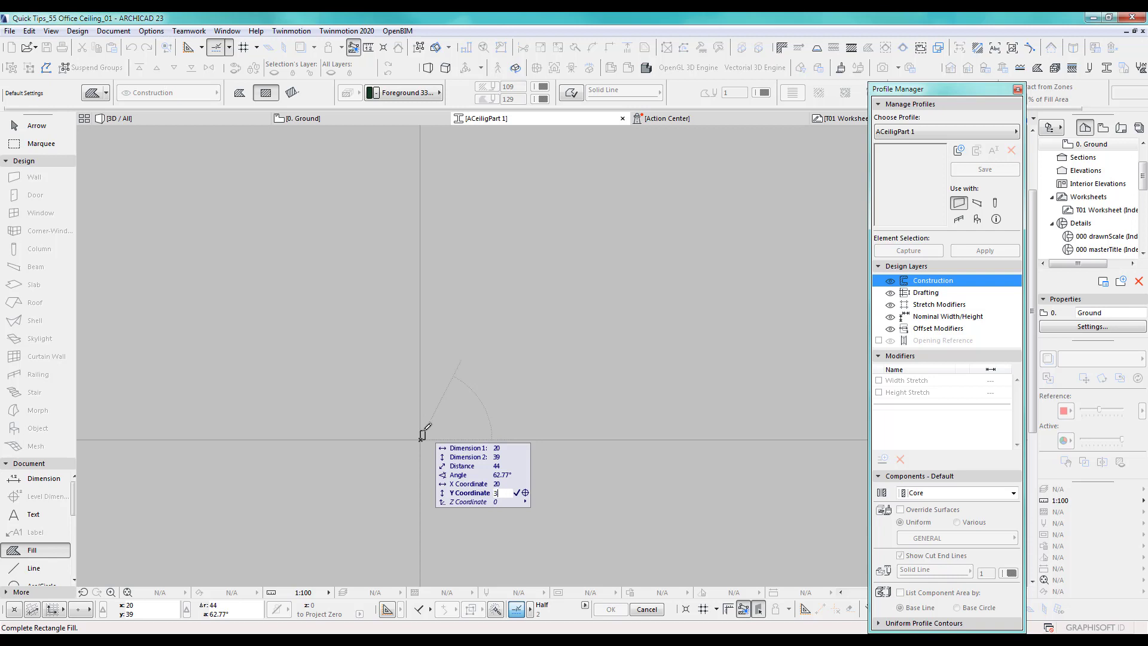
key(Return)
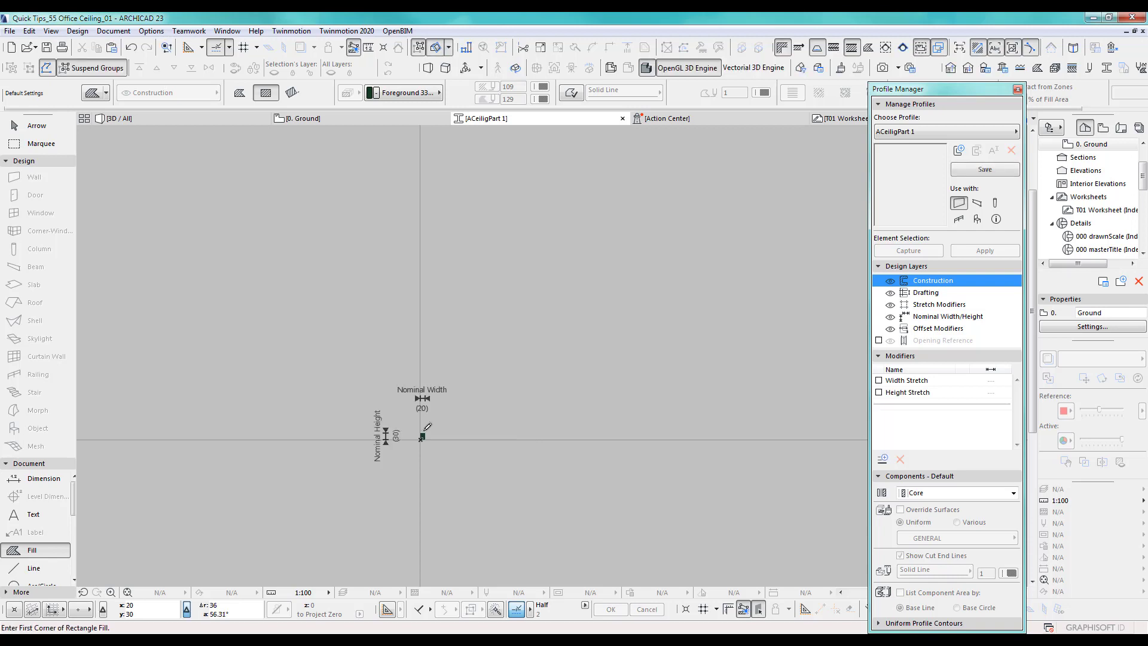
Change the rectangular fill's building material to Membrane - Vapor Barrier
scroll(470, 401, up, 5)
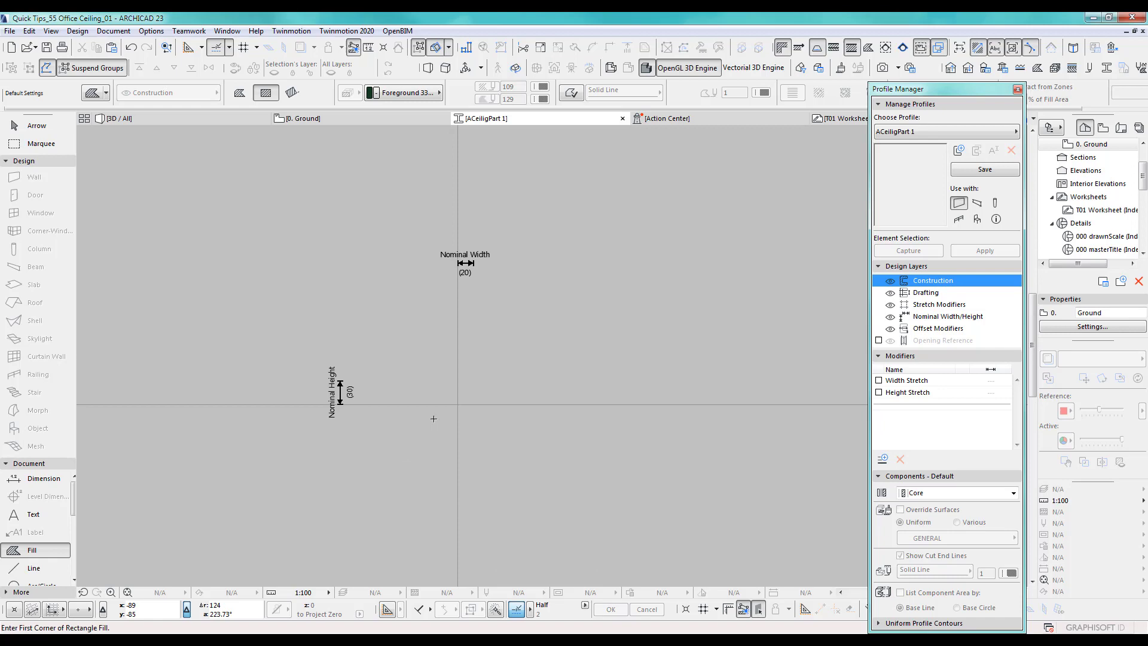
scroll(469, 402, up, 1)
middle_drag(528, 392, 467, 392)
shift+click(443, 366)
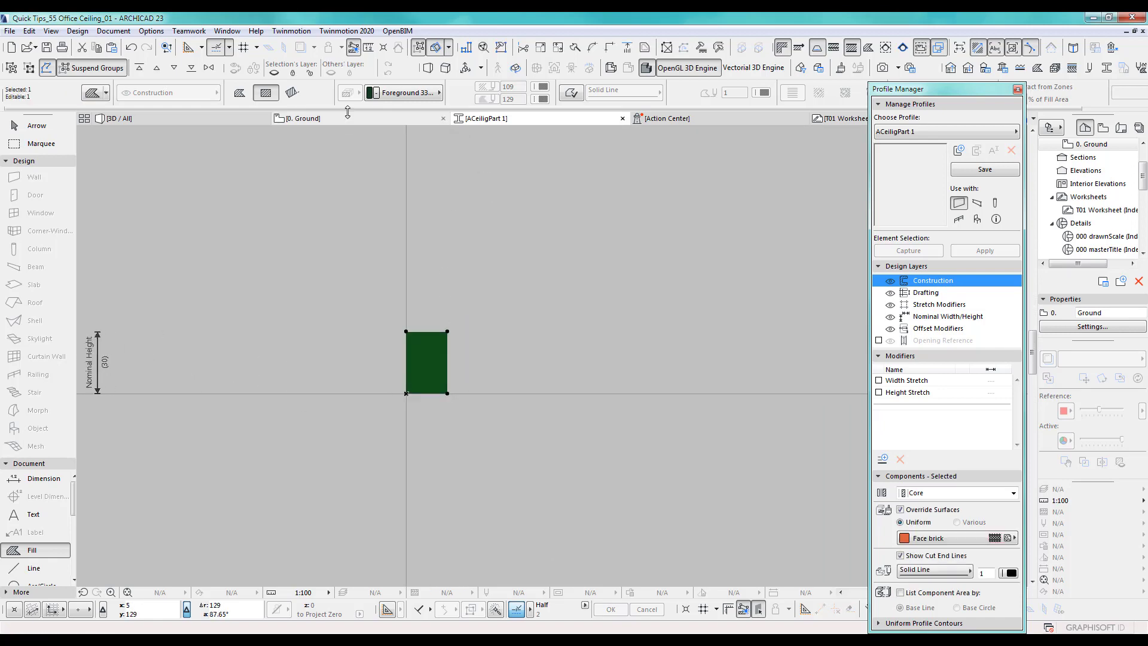
click(386, 95)
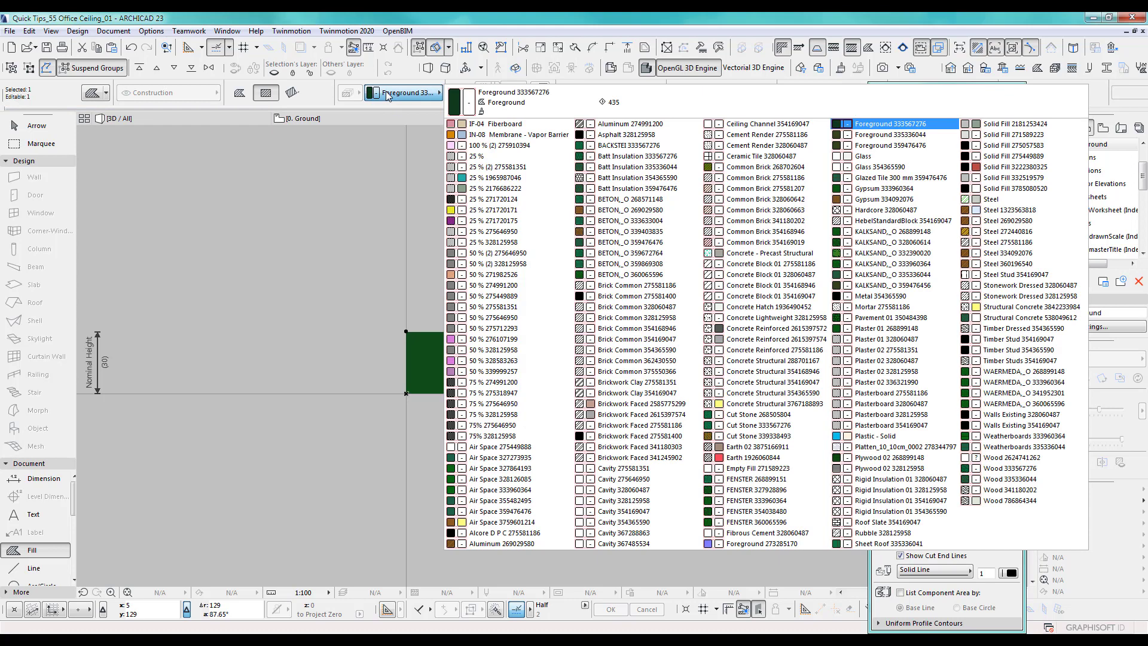
click(484, 136)
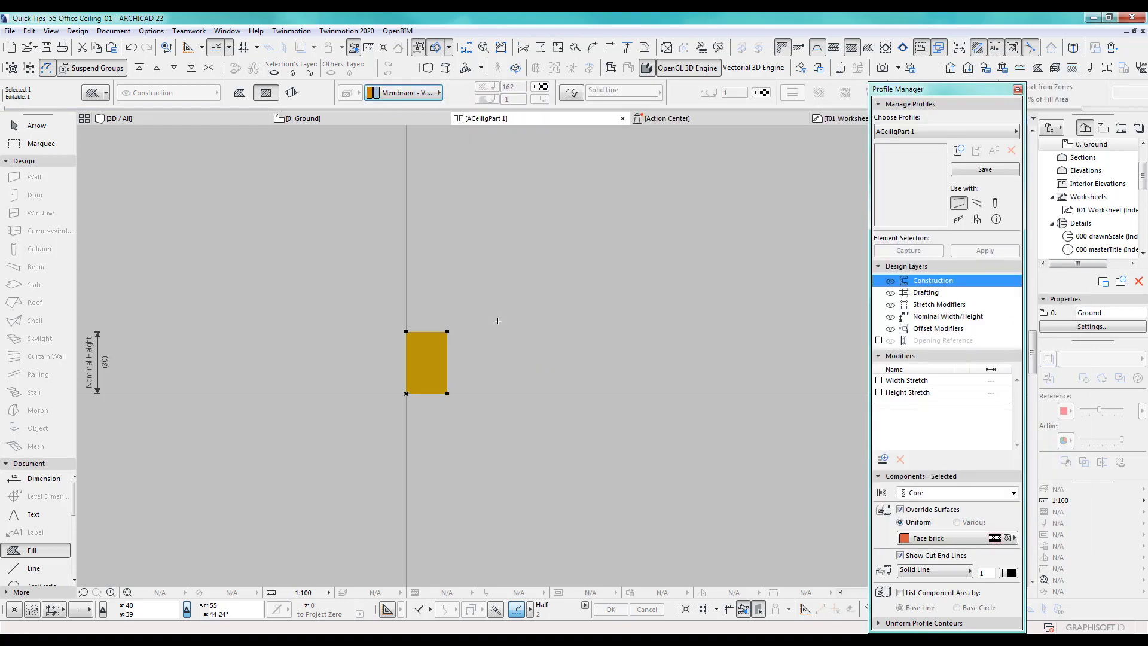
Multiply the rectangular fill horizontally with Increment and Spread at 36 mm spacing to form a row of 15 battens
scroll(478, 423, down, 1)
middle_drag(477, 423, 395, 397)
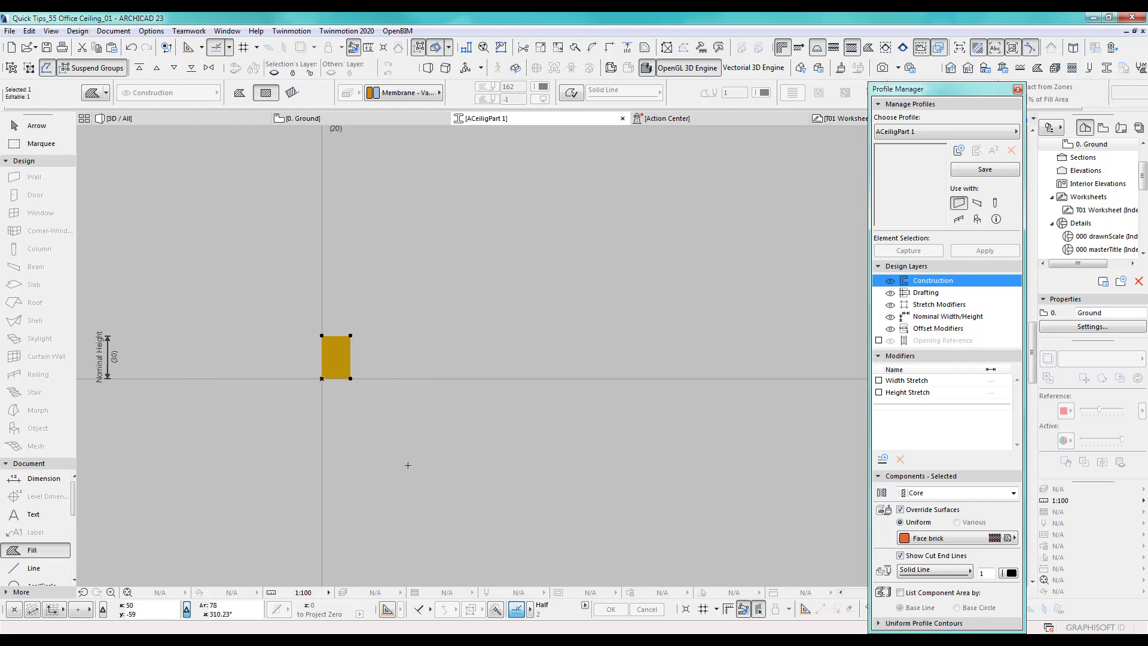
middle_drag(357, 445, 315, 458)
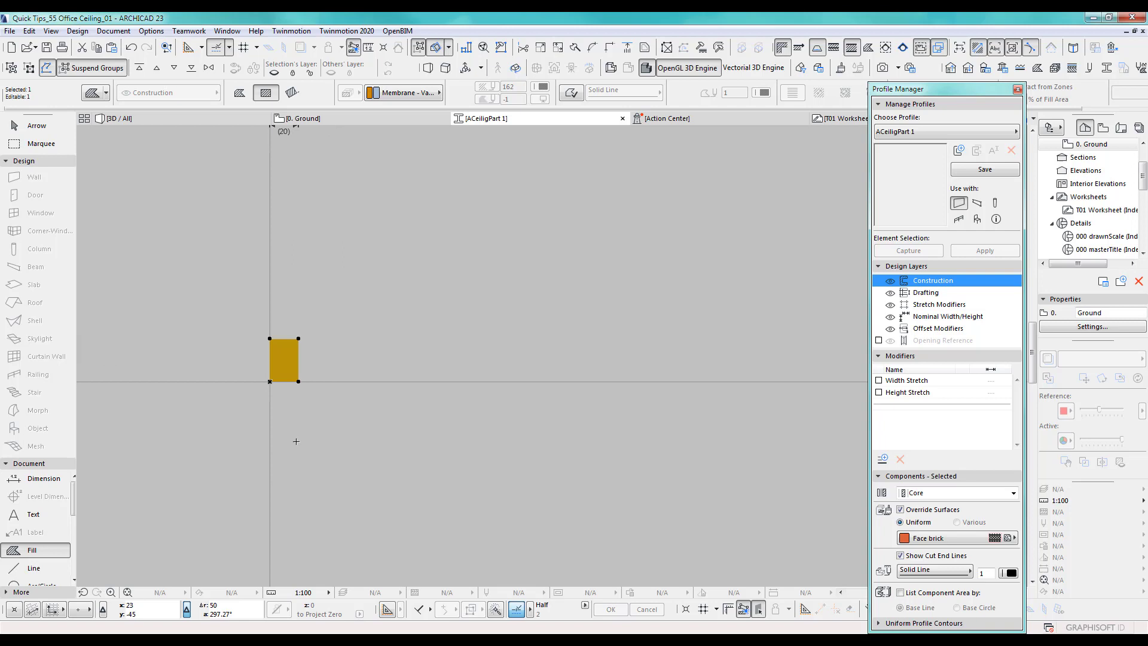
middle_drag(296, 439, 359, 440)
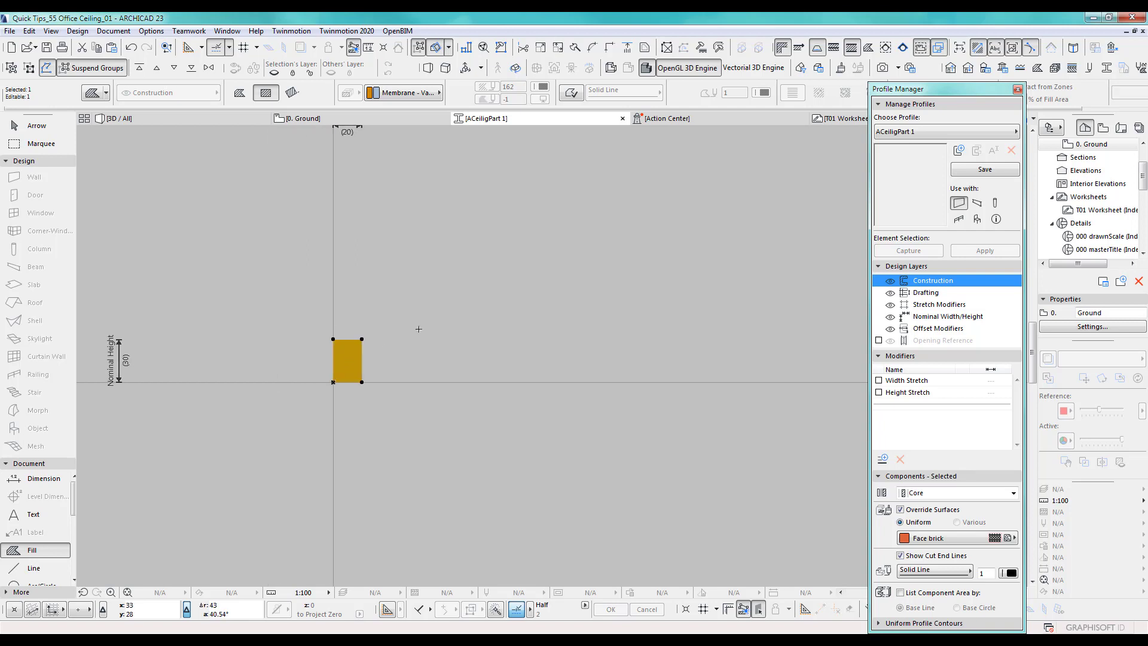
key(ctrl+u)
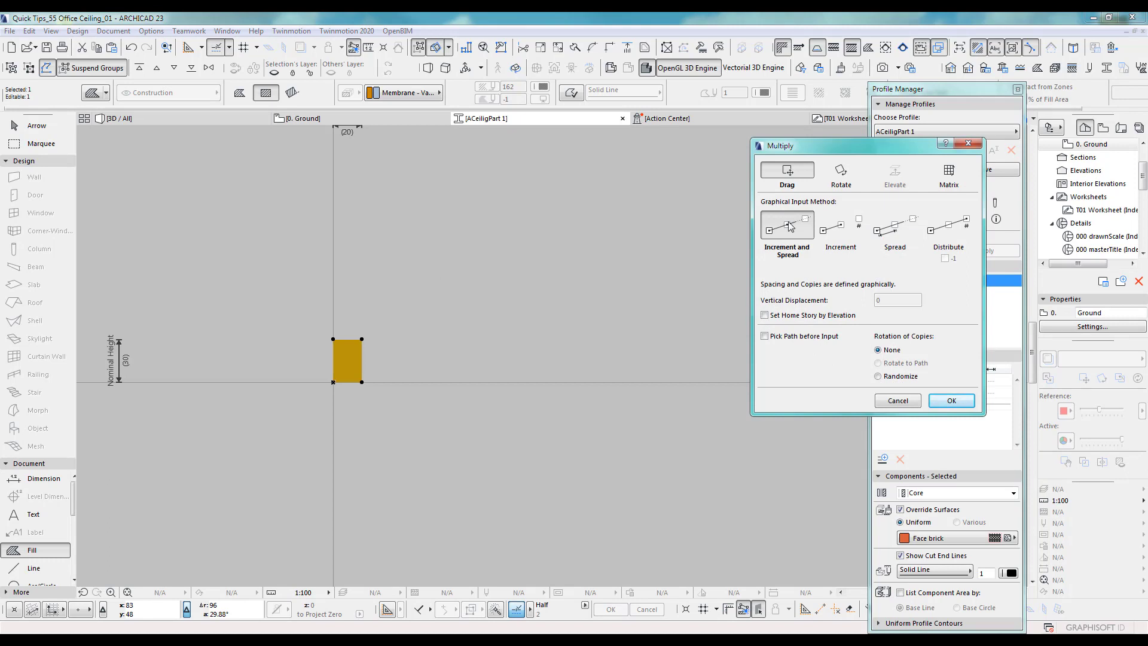
click(950, 400)
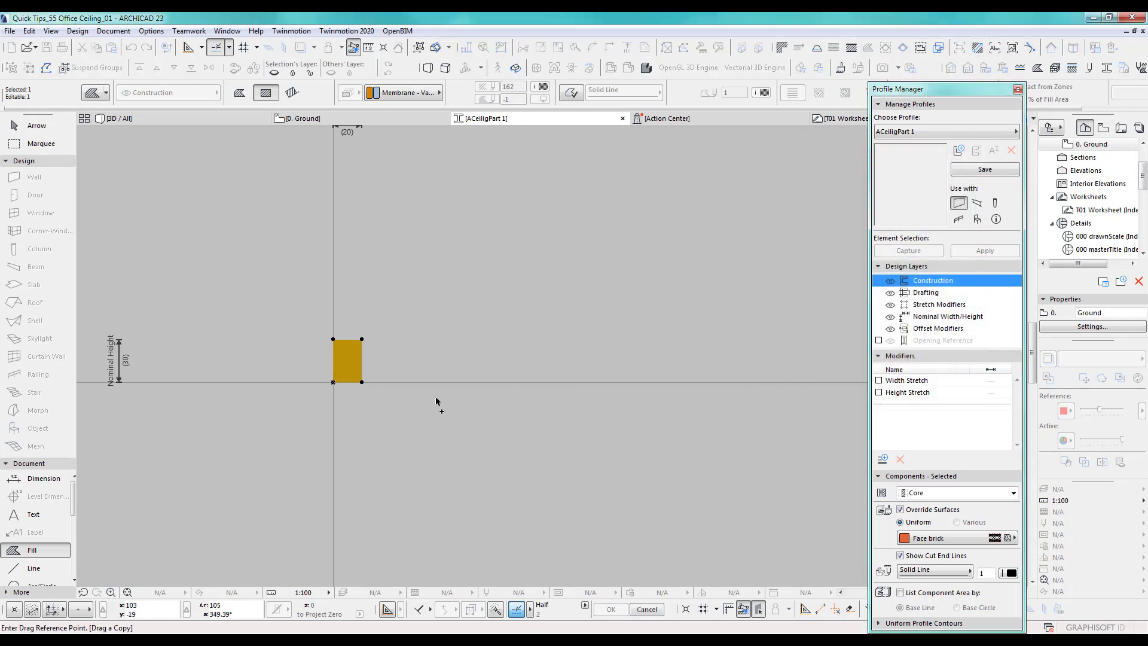
click(333, 382)
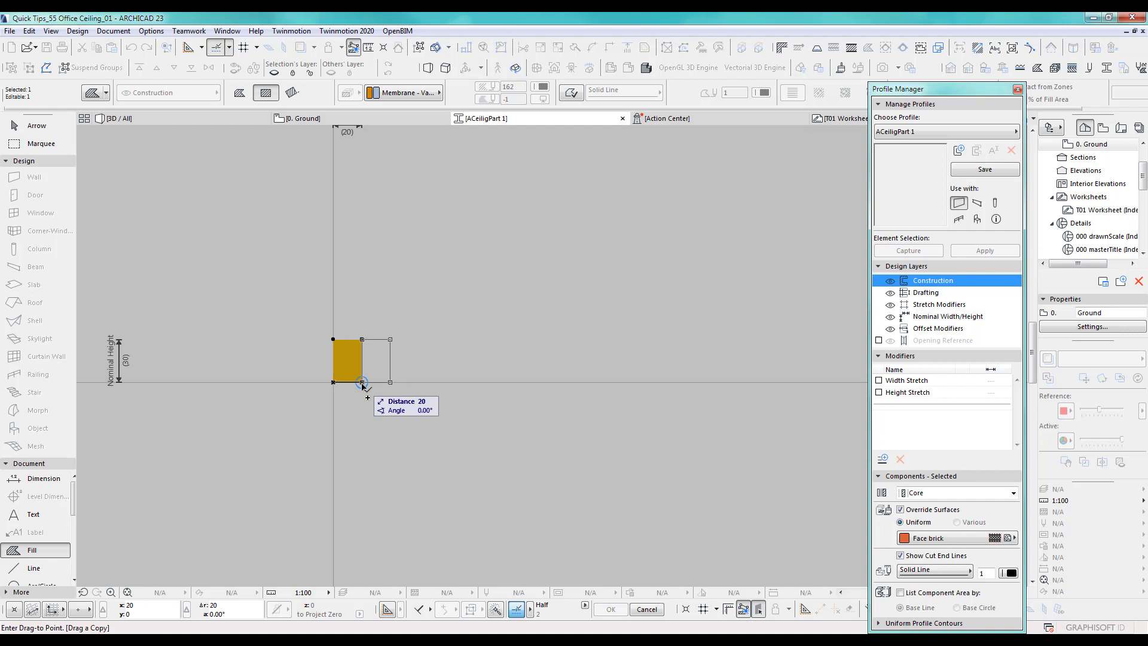
text(36)
key(Return)
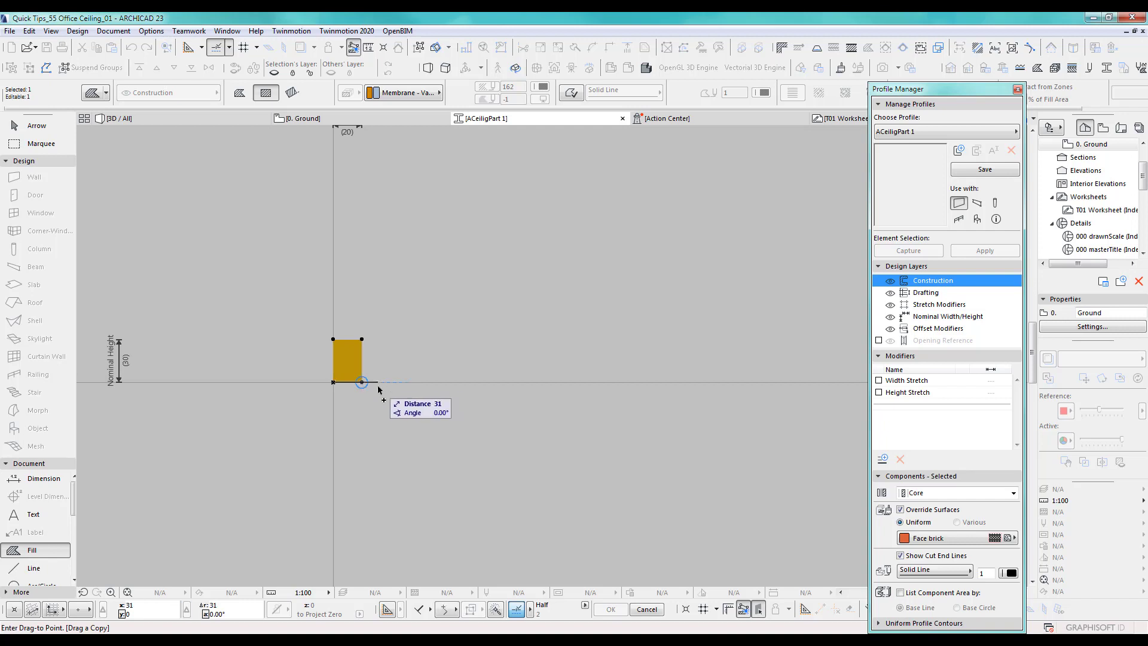
scroll(689, 417, down, 2)
middle_drag(689, 416, 467, 425)
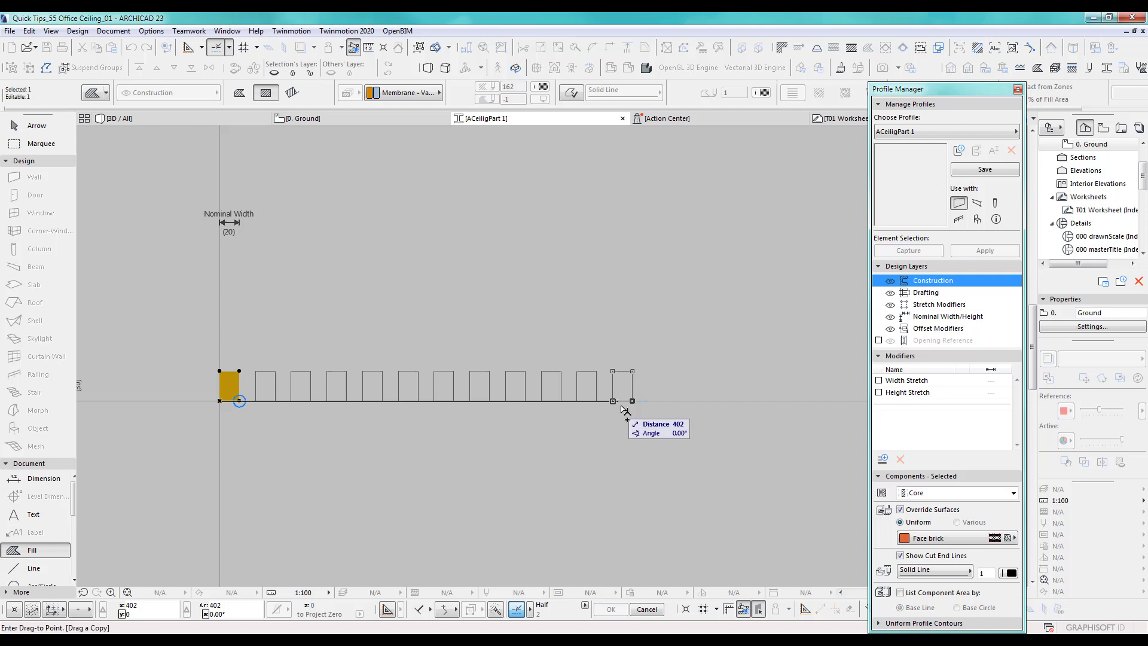
click(744, 407)
key(Escape)
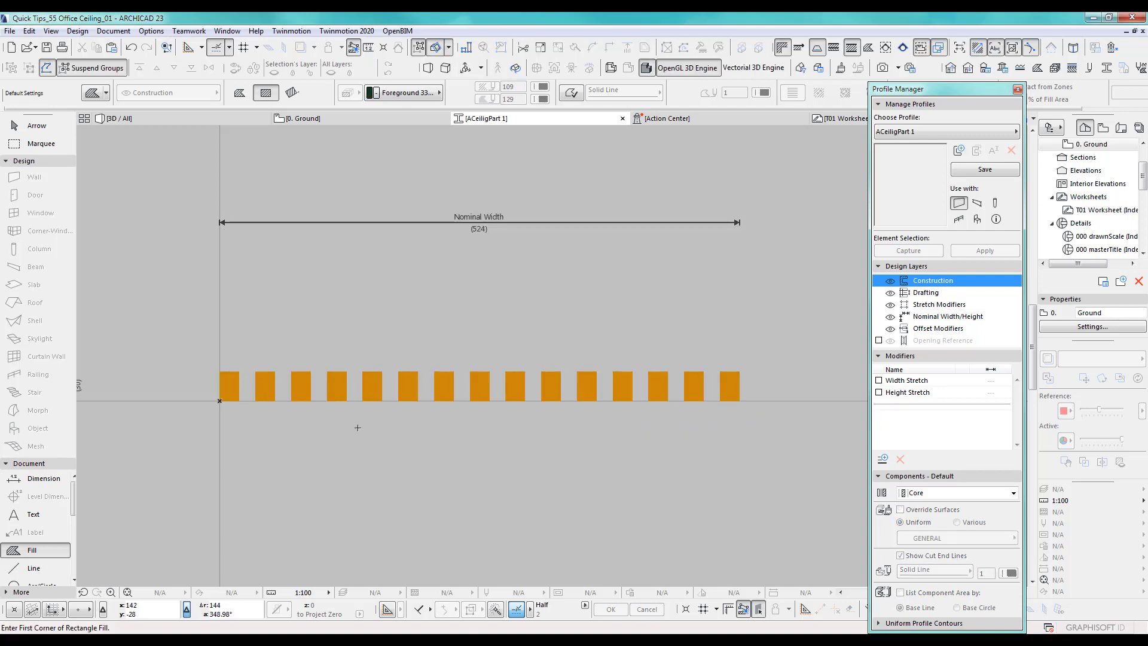
Select all 15 battens and move them 8 mm in X away from the origin
middle_drag(297, 389, 409, 389)
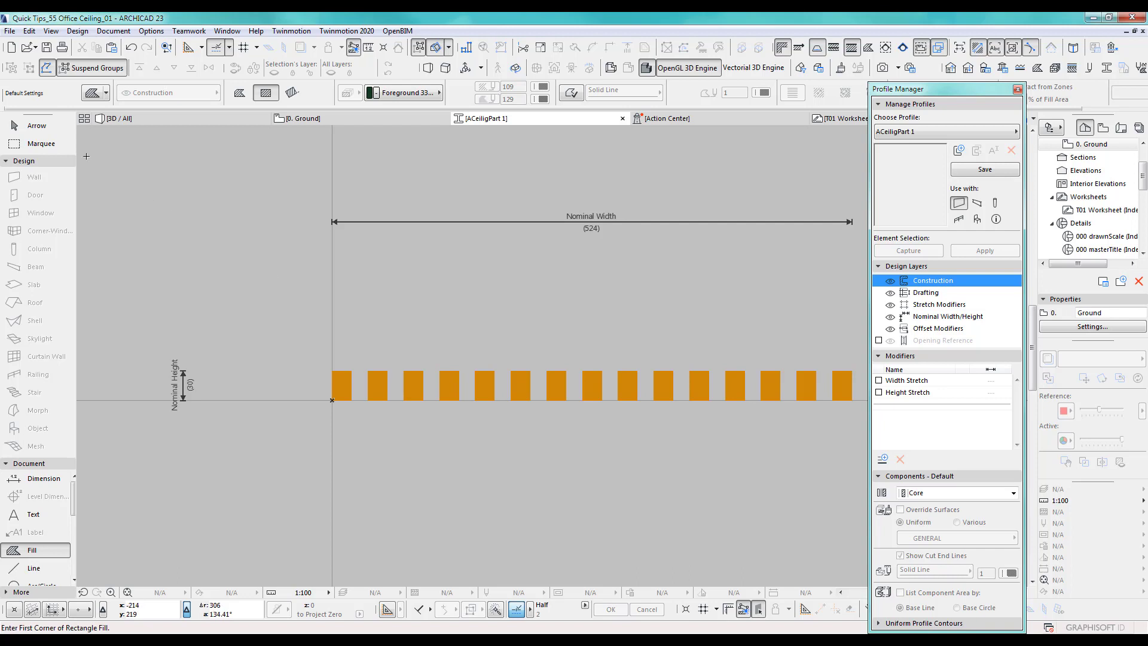
click(40, 127)
scroll(431, 311, down, 1)
middle_drag(377, 311, 292, 311)
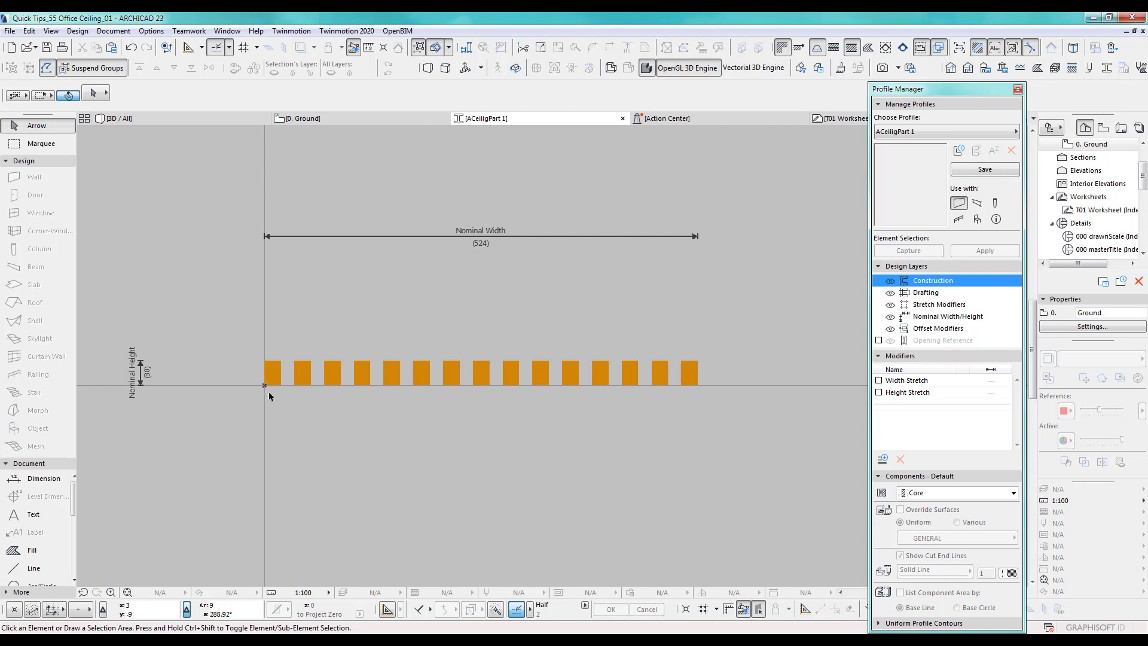
drag(277, 347, 701, 404)
key(ctrl+d)
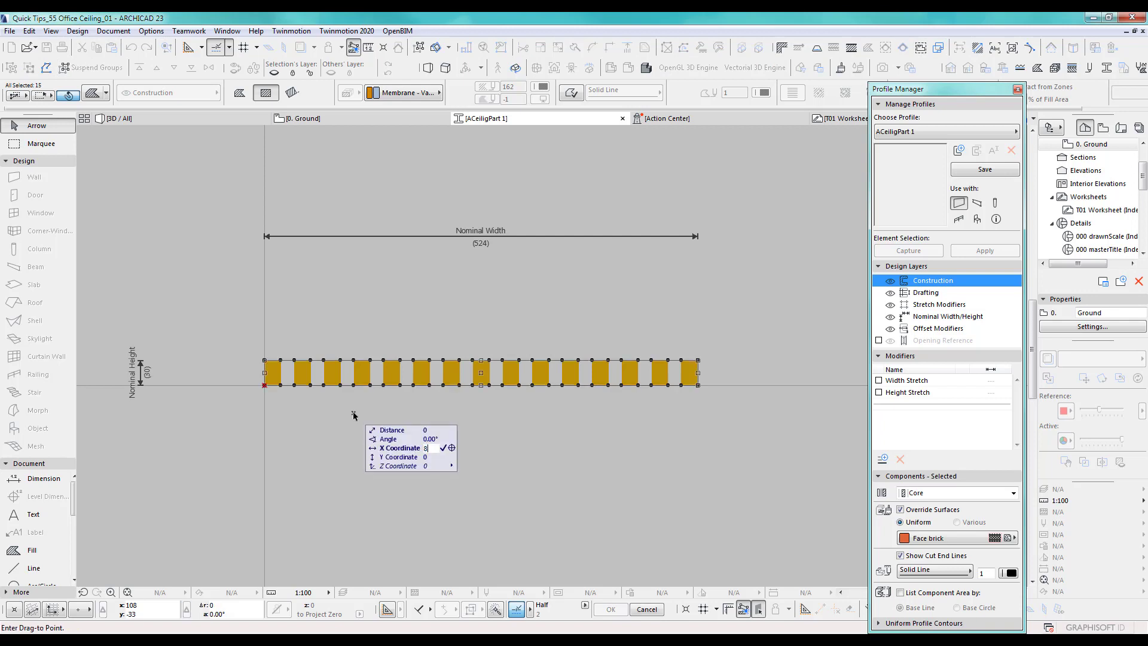
key(Return)
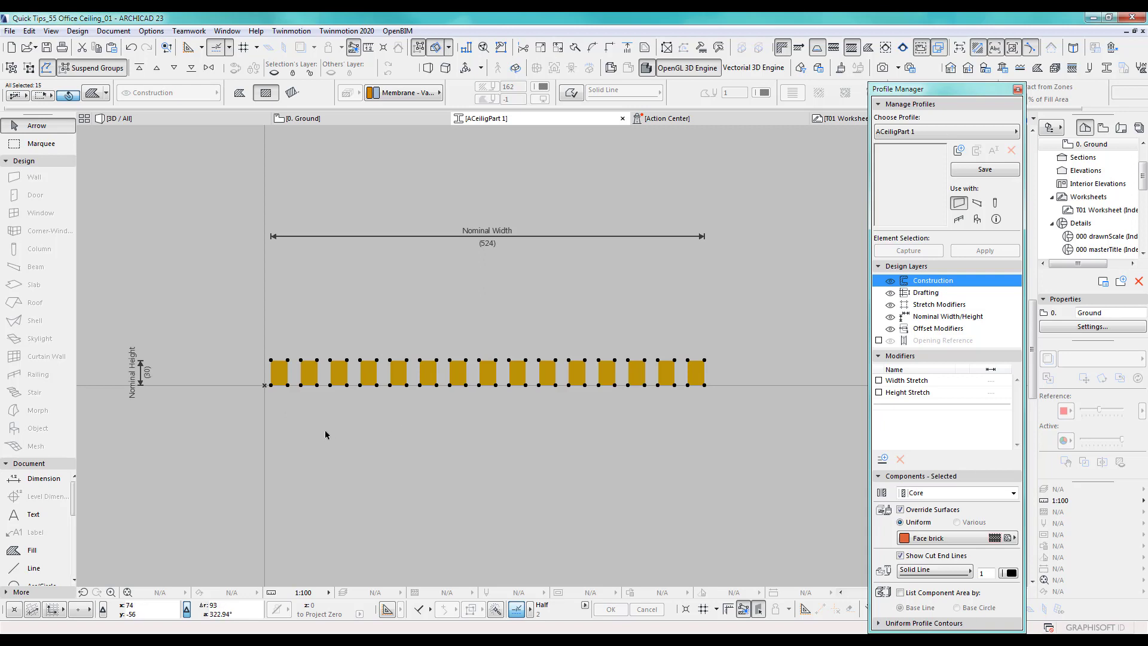
Rotate the selected battens by 5° about the profile origin so the row slopes upward
key(ctrl+e)
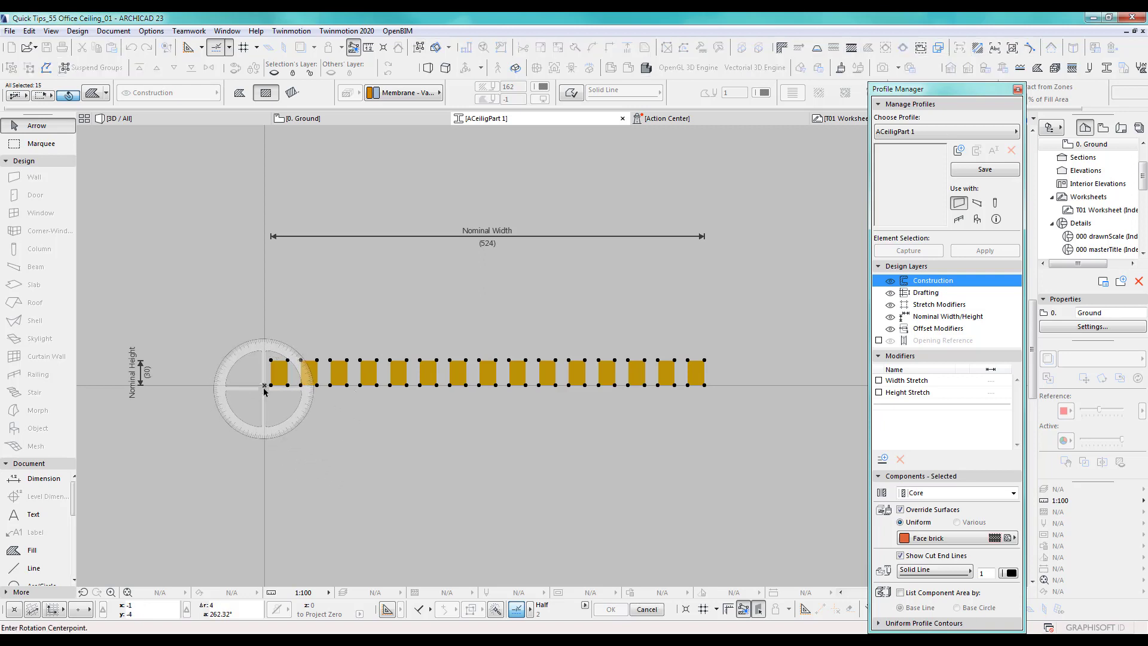
scroll(265, 389, up, 2)
click(264, 382)
scroll(602, 377, down, 2)
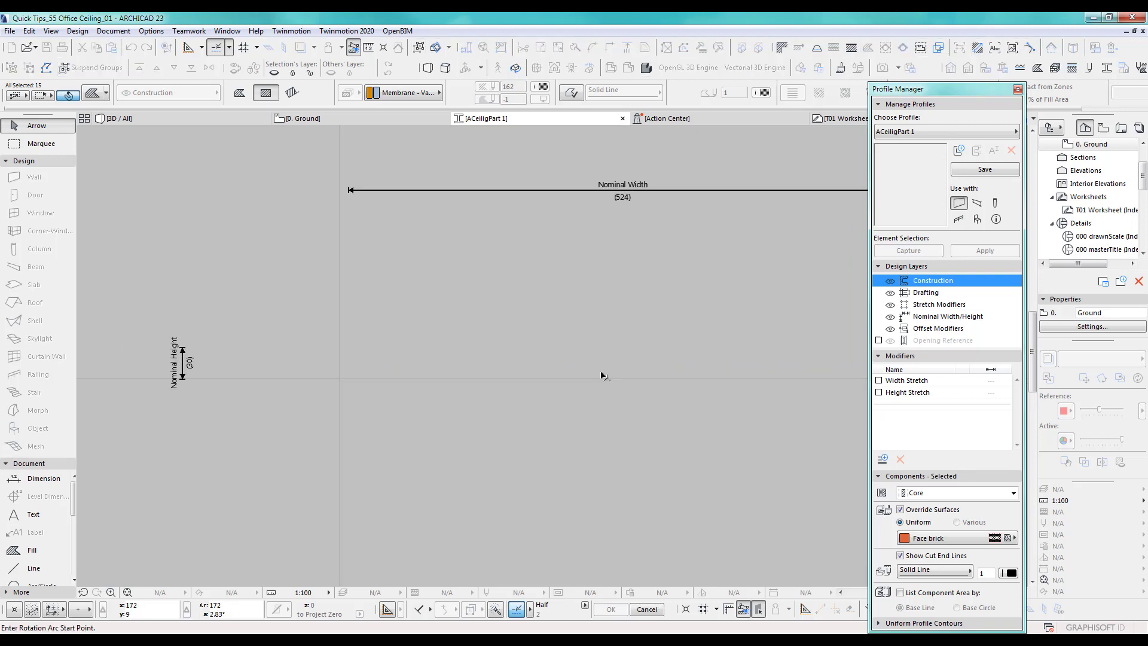
click(742, 399)
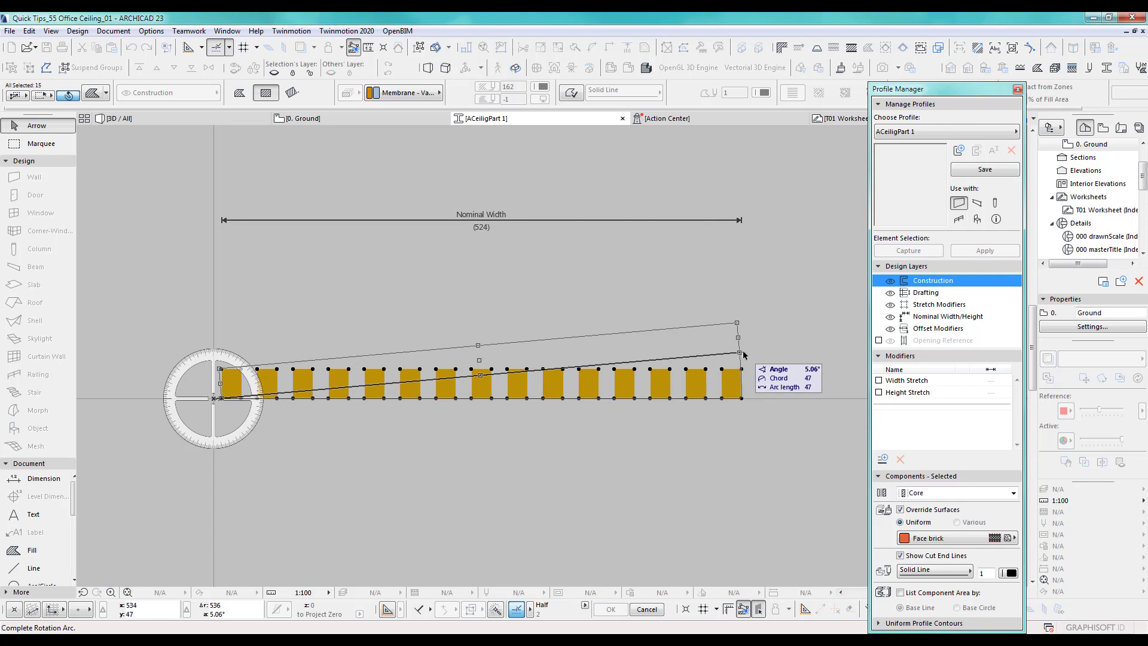
text(5)
key(Return)
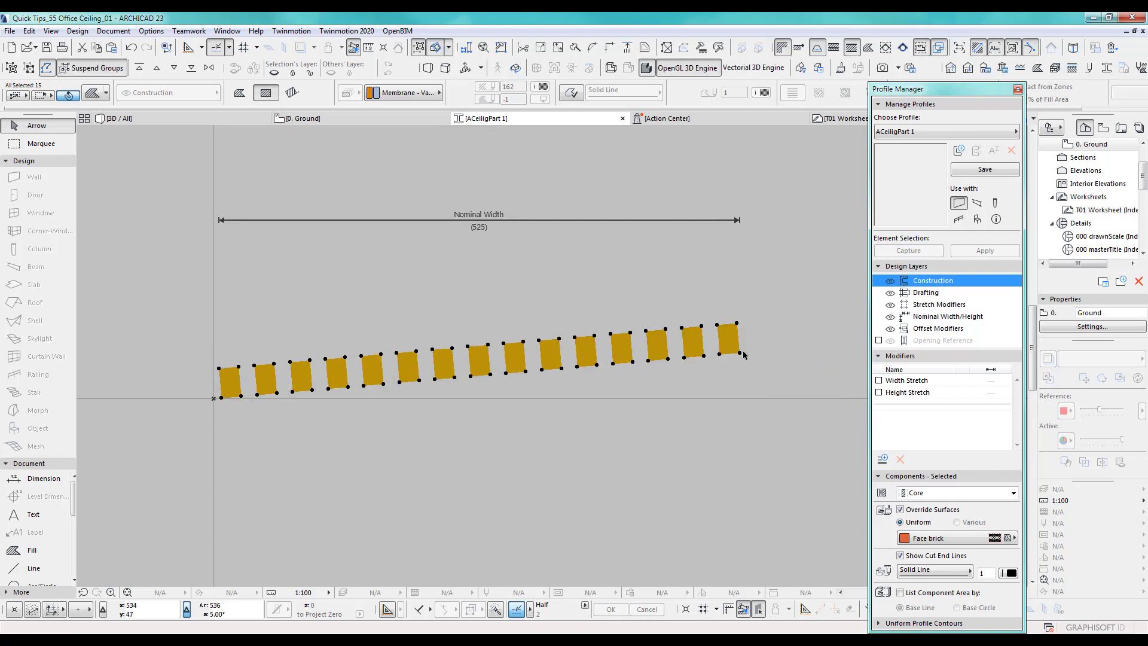
Mirror a copy of the sloped batten row across the vertical axis through the origin and clear the selection
middle_drag(318, 437, 453, 449)
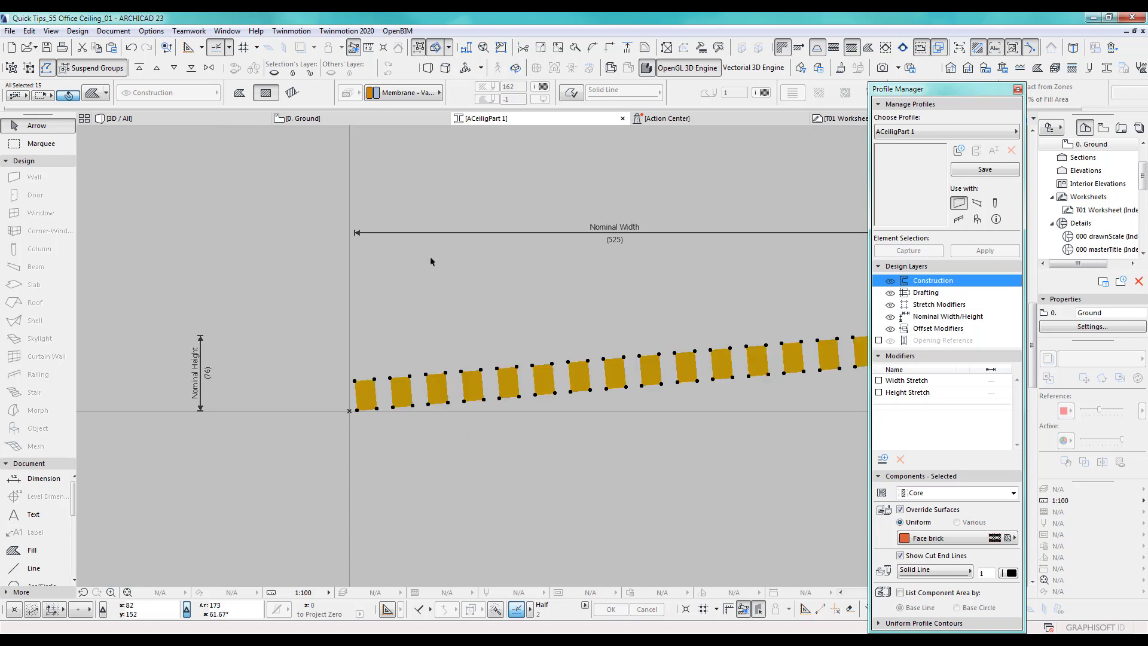
click(34, 33)
mouse_move(51, 31)
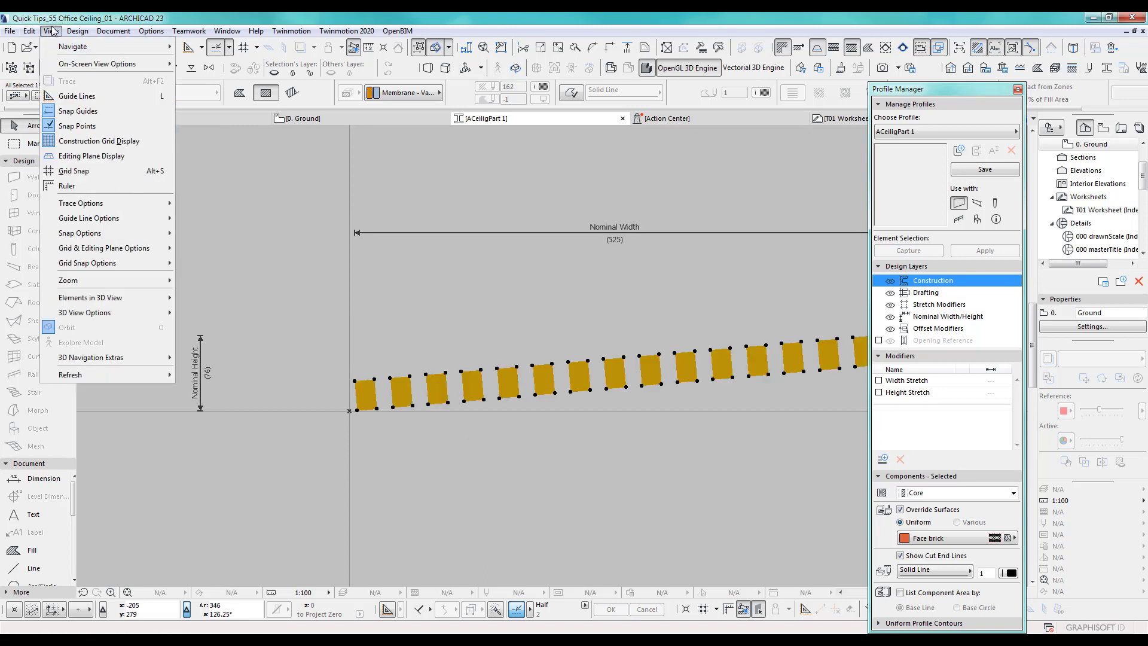
mouse_move(72, 250)
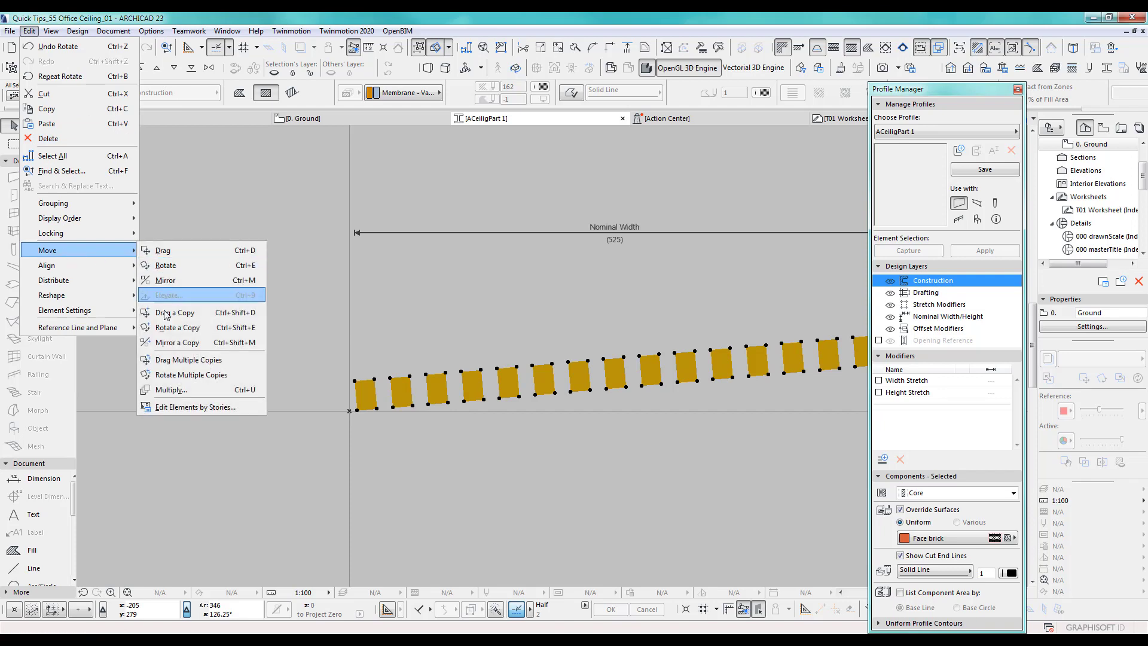
click(173, 342)
click(350, 411)
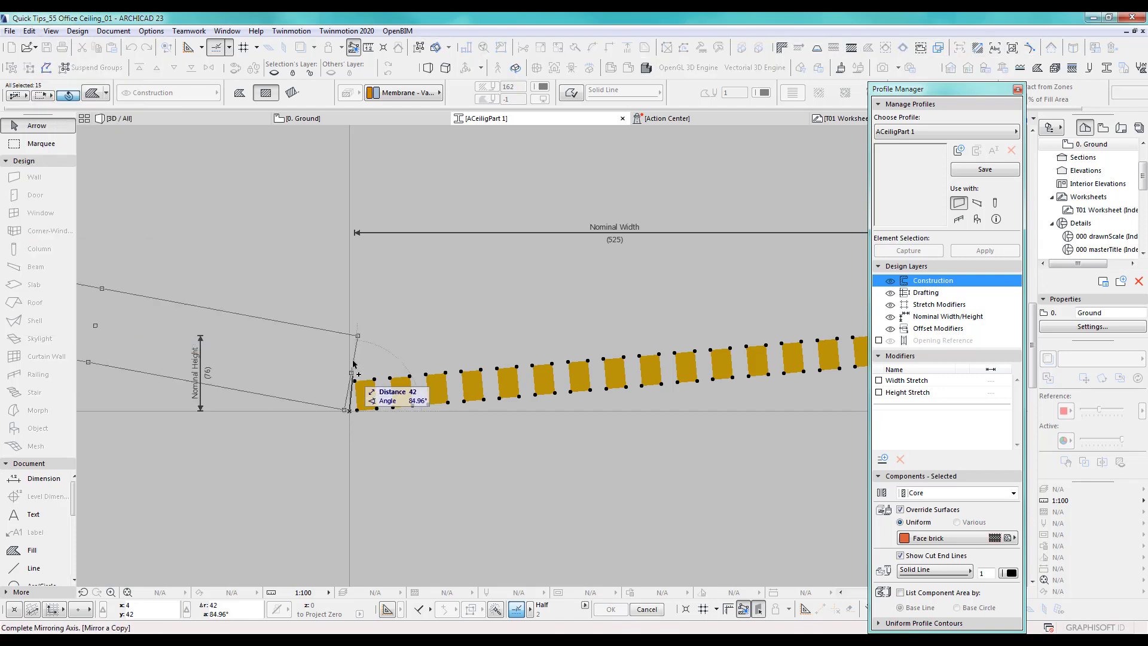
click(350, 311)
click(369, 457)
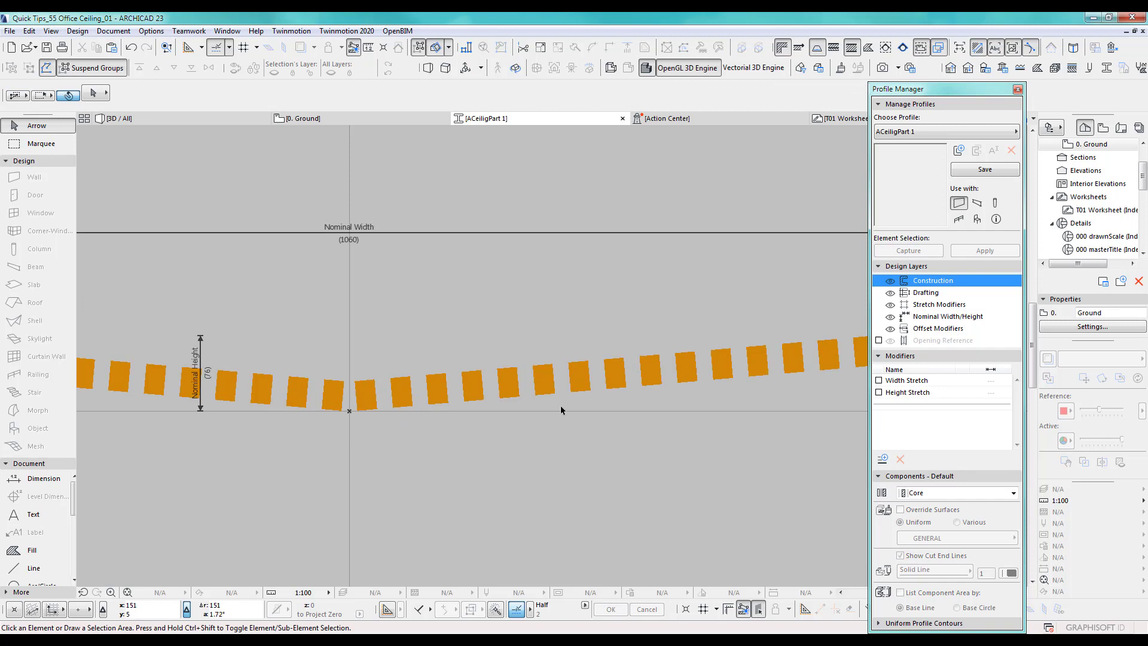
Draw a rotated rectangular fill from the origin along the unmirrored batten row, ending at the last batten's outer lower and upper corners
scroll(727, 432, down, 5)
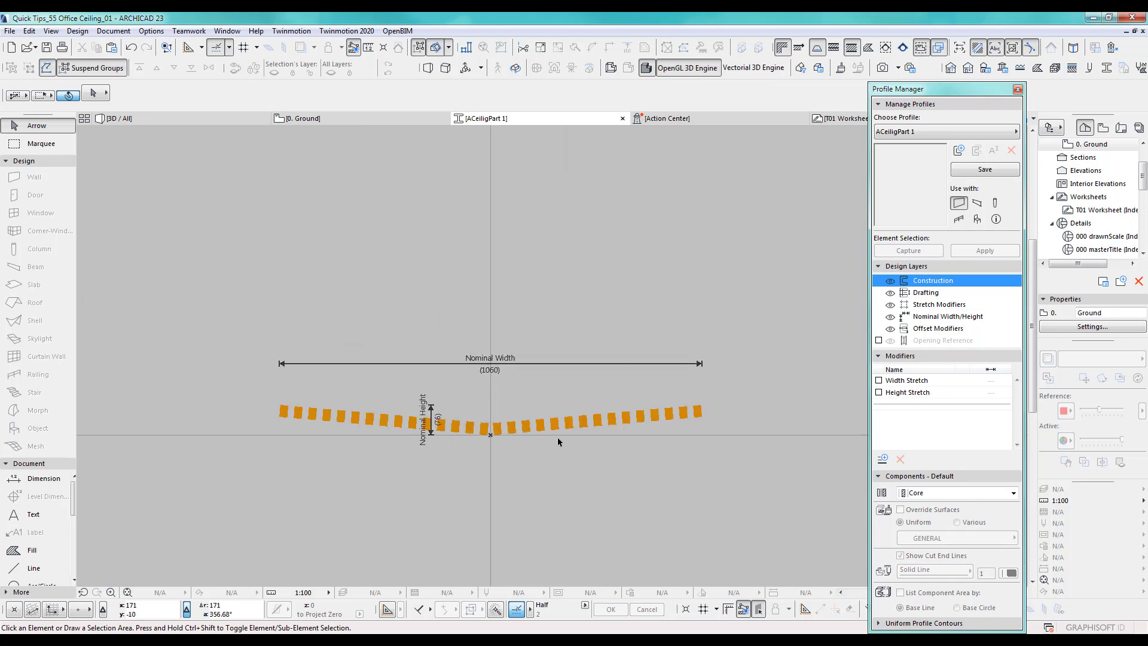
scroll(559, 448, up, 6)
middle_drag(471, 446, 393, 450)
click(63, 551)
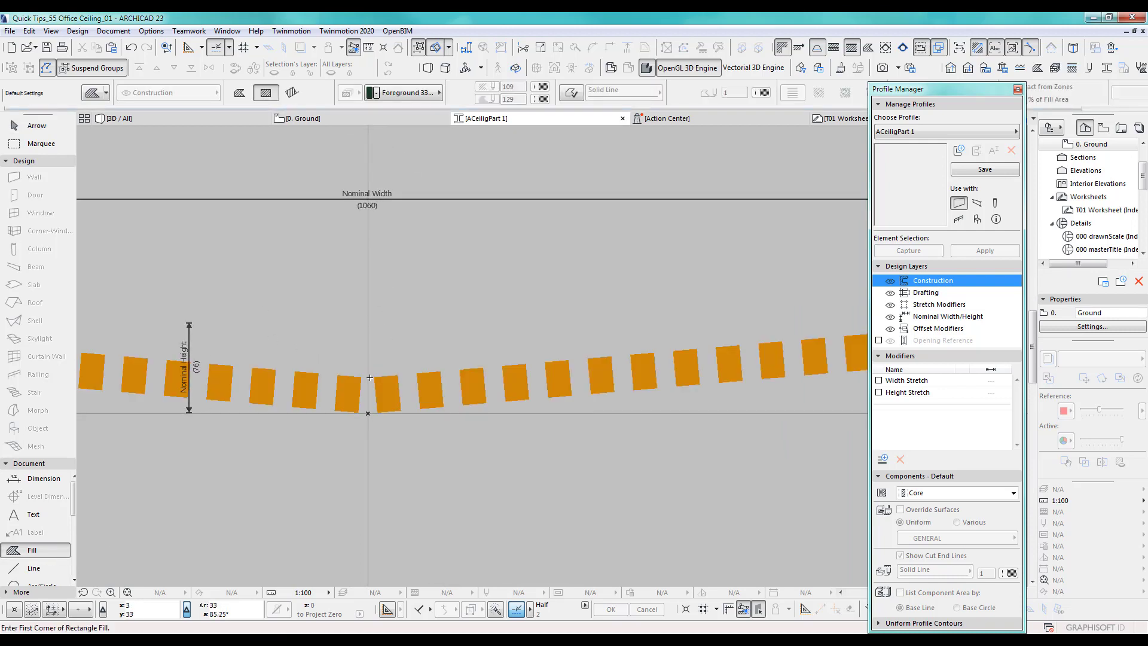
click(368, 413)
scroll(578, 410, down, 1)
middle_drag(579, 410, 441, 418)
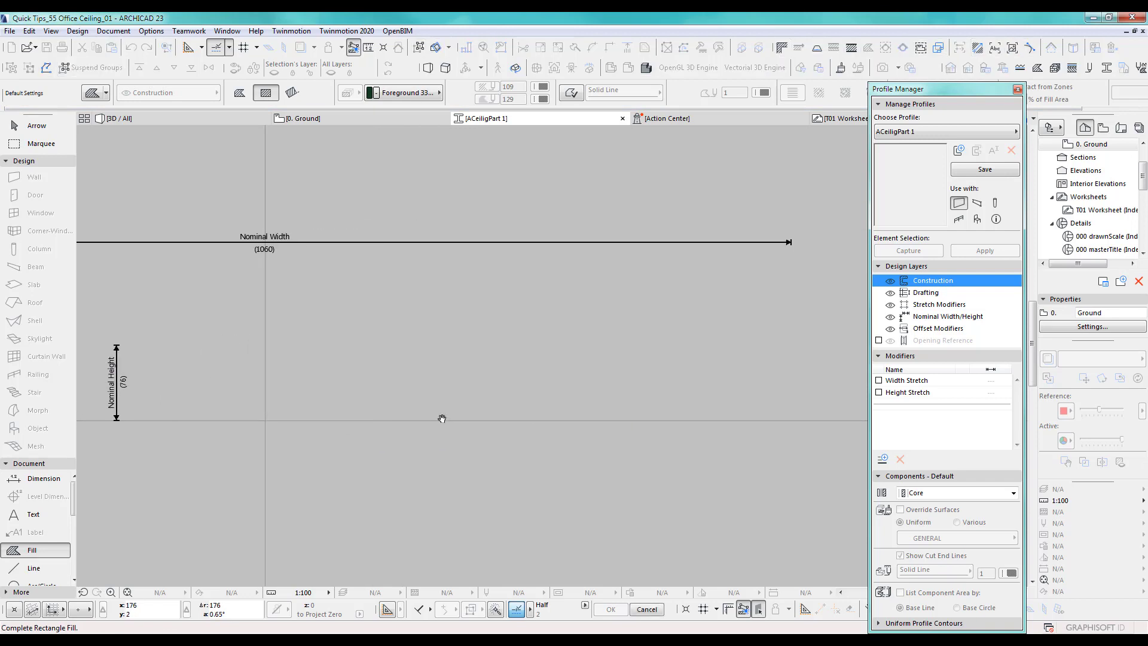
click(238, 94)
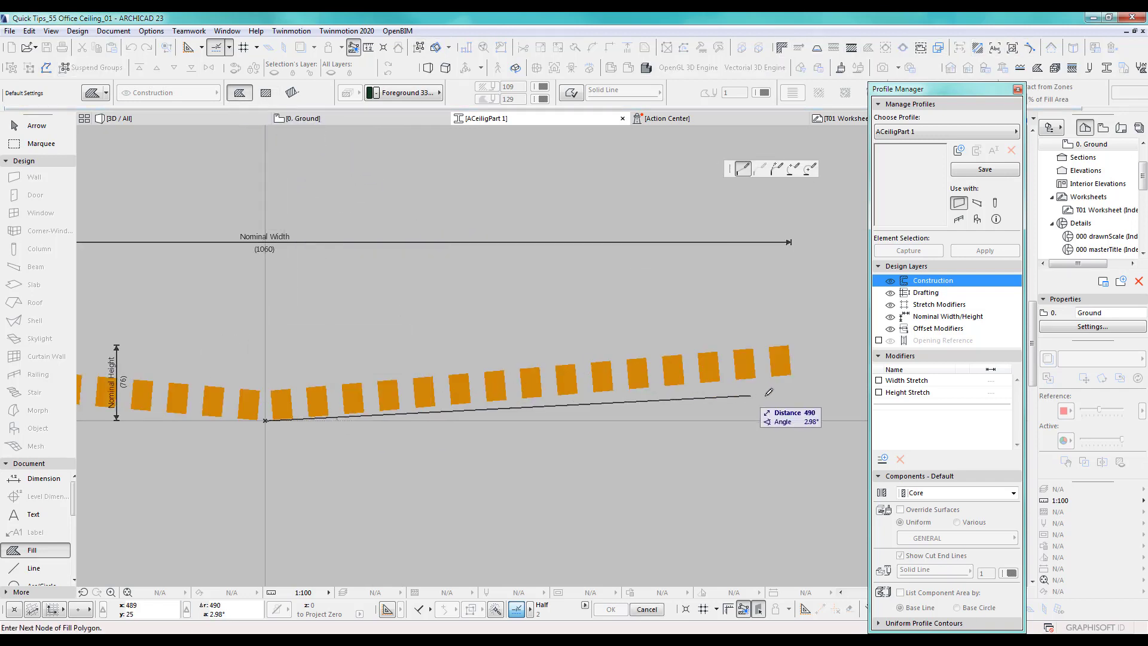
scroll(777, 395, up, 2)
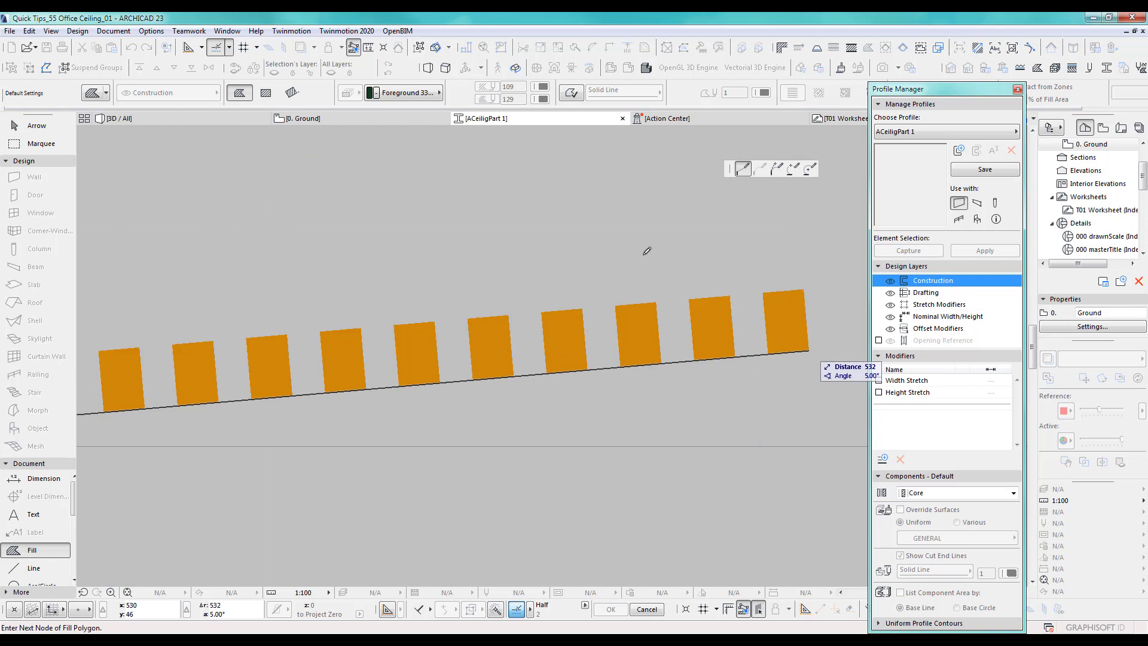
click(292, 92)
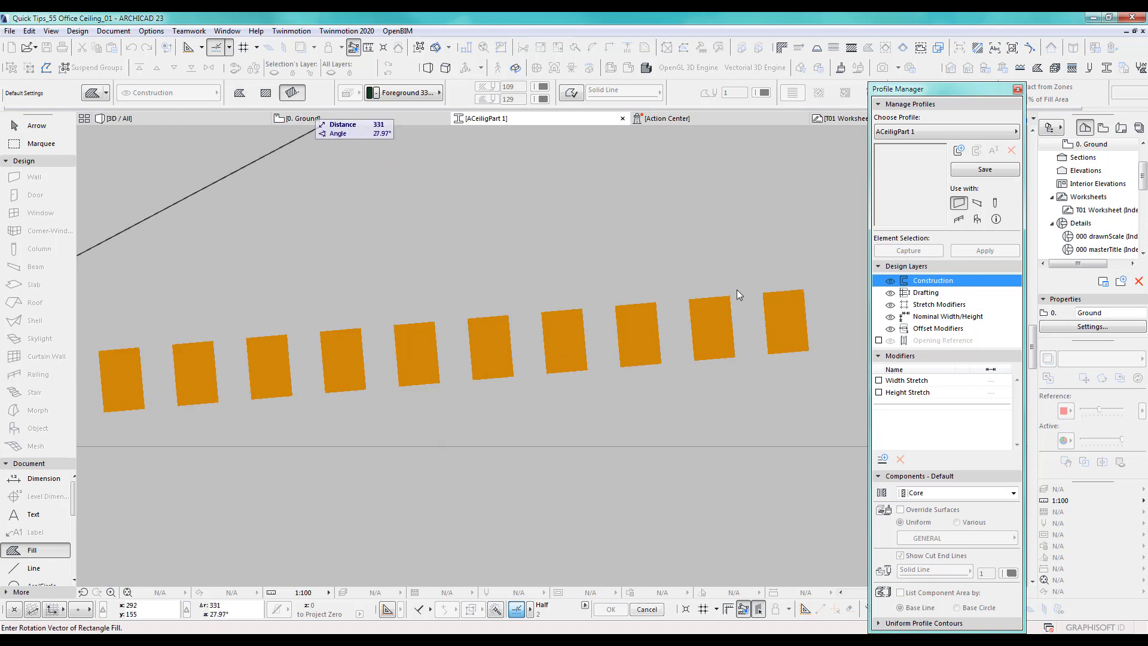
click(809, 350)
click(804, 288)
Move the dark green fill straight up from the origin so it rests on top of the unmirrored battens
middle_drag(239, 446, 494, 433)
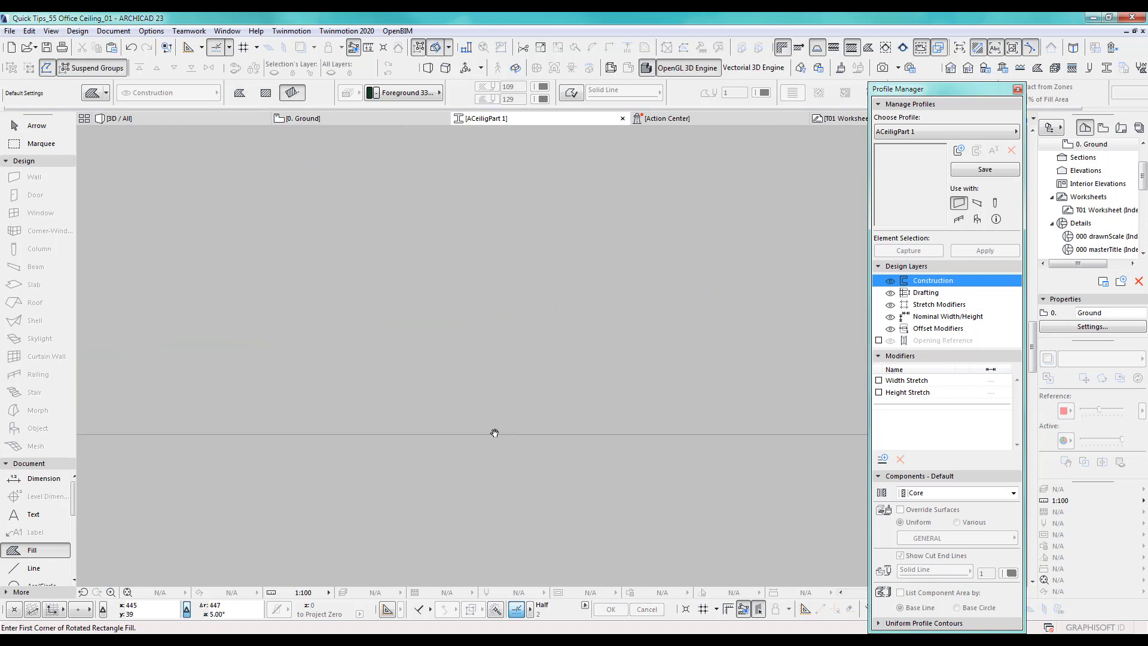
scroll(346, 418, down, 3)
middle_drag(346, 418, 503, 428)
scroll(478, 417, up, 3)
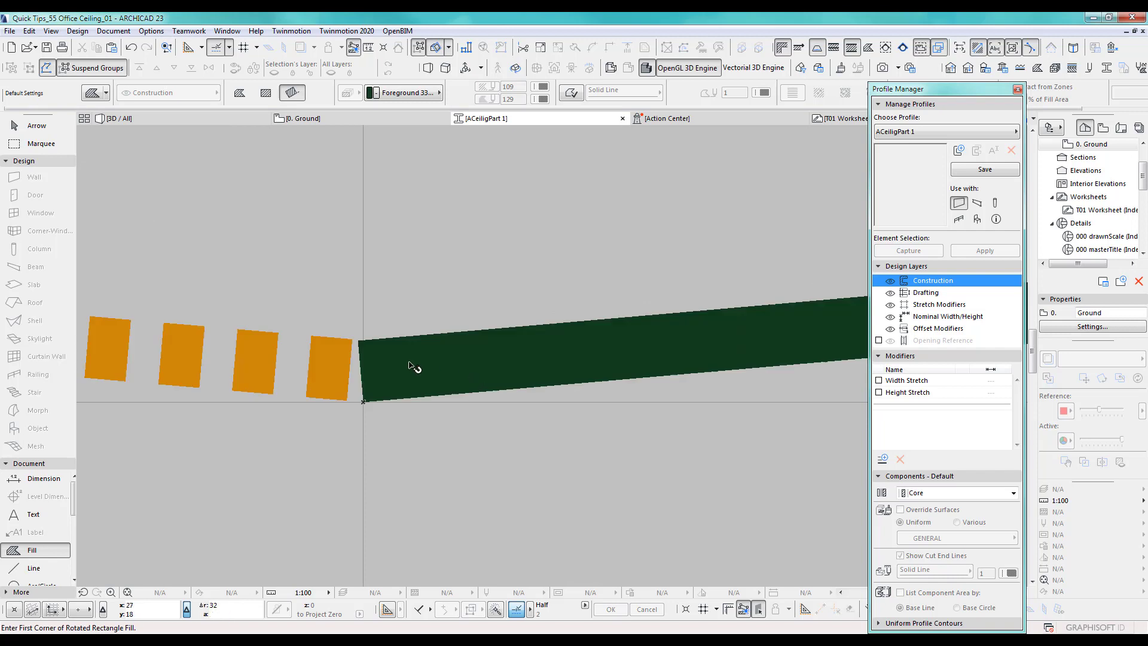
shift+click(405, 398)
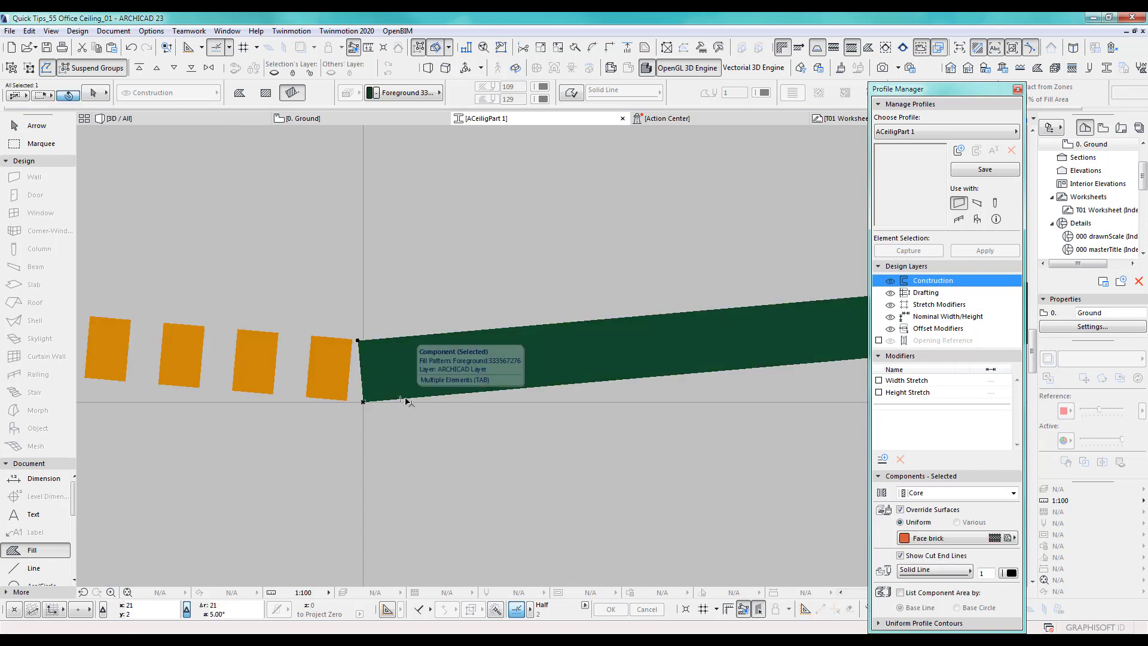
key(ctrl+d)
click(362, 402)
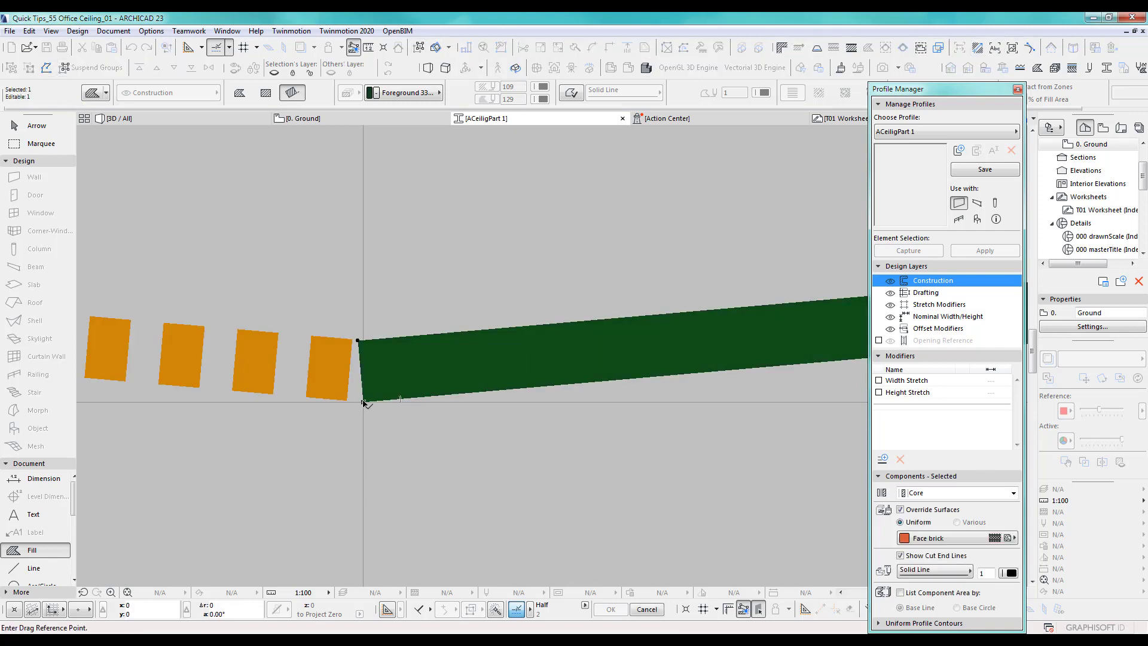
click(363, 339)
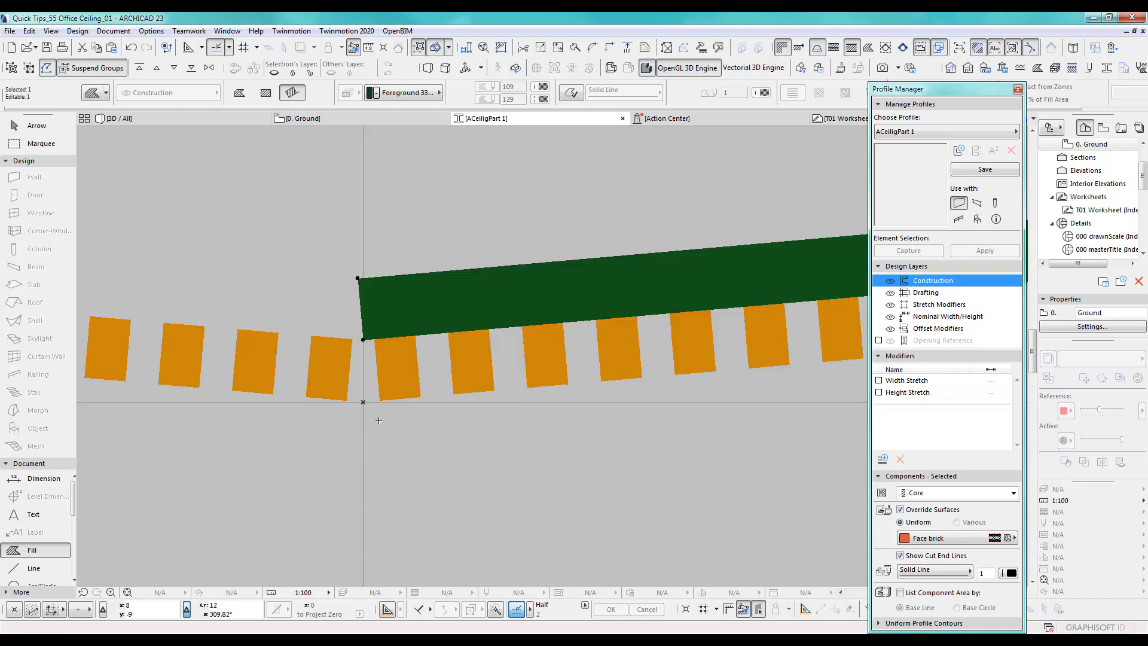
Move the dark green fill's upper inner corner along its top edge onto the vertical axis through the origin
scroll(359, 277, up, 2)
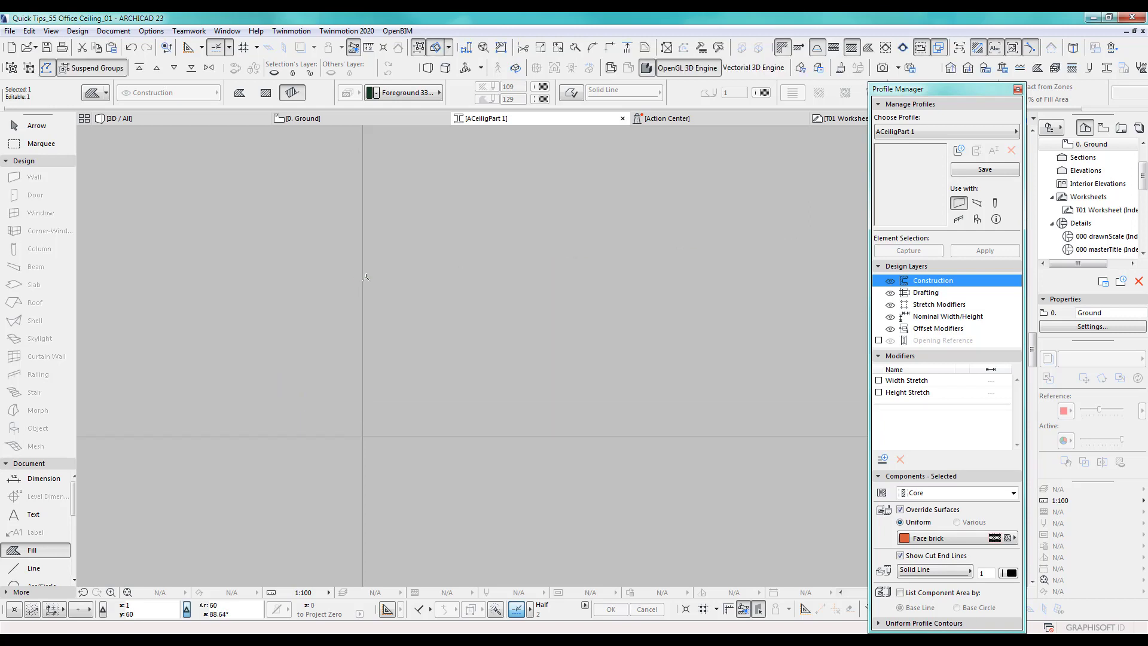
click(354, 278)
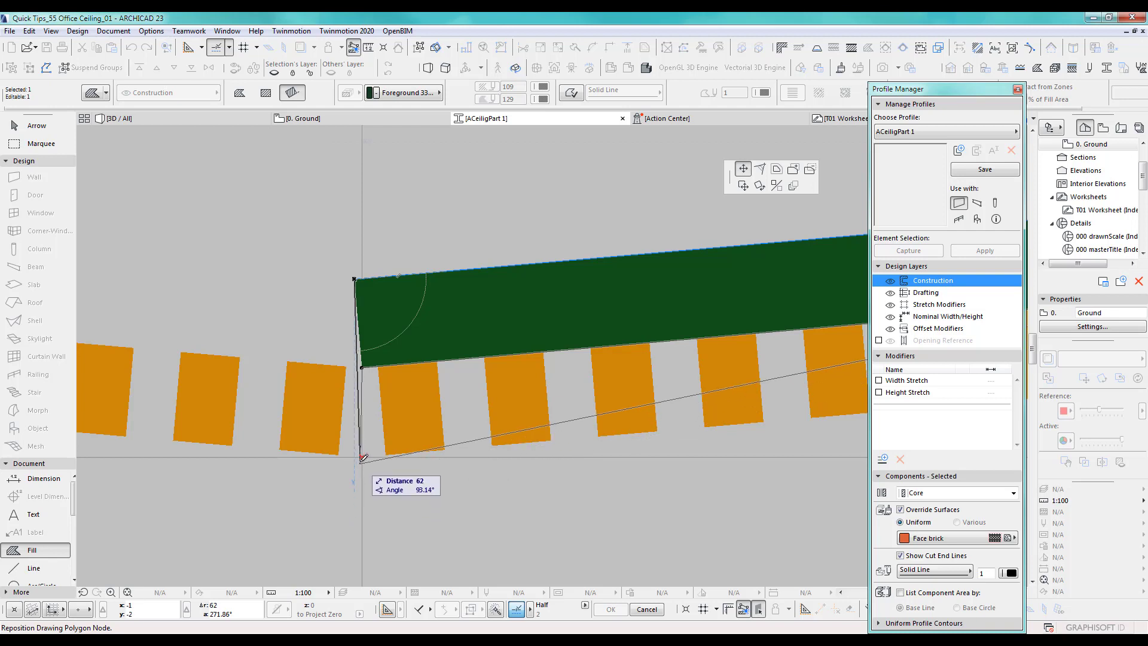
scroll(366, 272, up, 4)
click(357, 290)
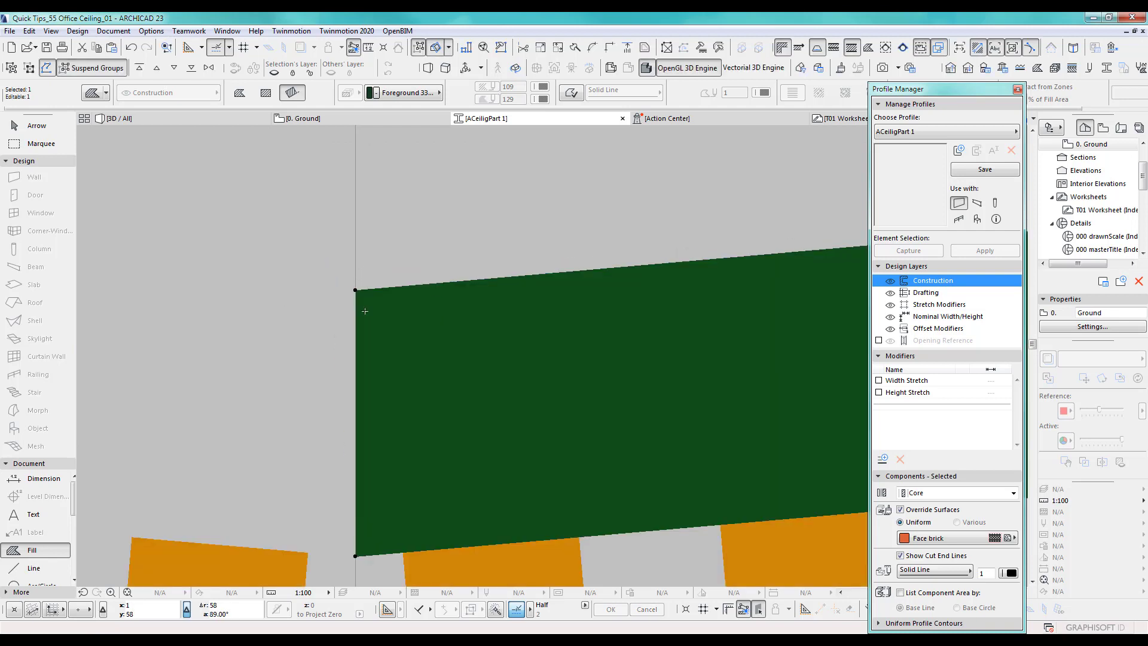
Deselect the fill and draw a vertical guide line about 82 mm long, upward from the last unmirrored batten's lower outer corner
scroll(264, 354, down, 4)
middle_drag(591, 287, 198, 288)
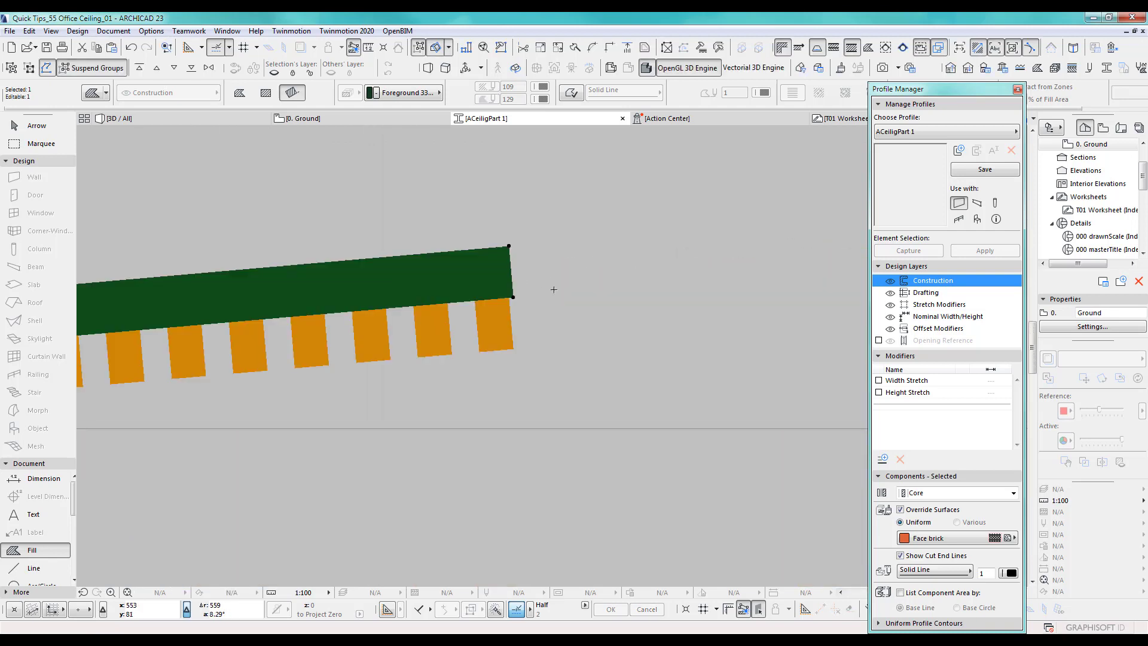
scroll(418, 371, down, 1)
middle_drag(418, 371, 572, 357)
scroll(622, 351, down, 2)
middle_drag(478, 333, 670, 351)
middle_drag(479, 388, 277, 392)
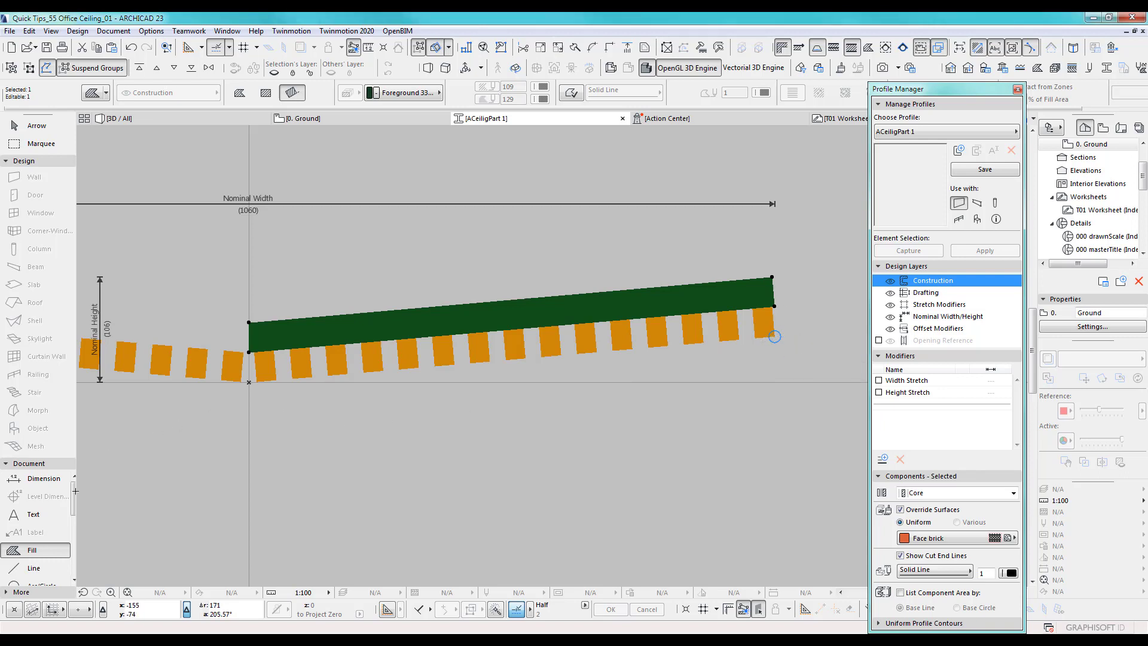
key(Escape)
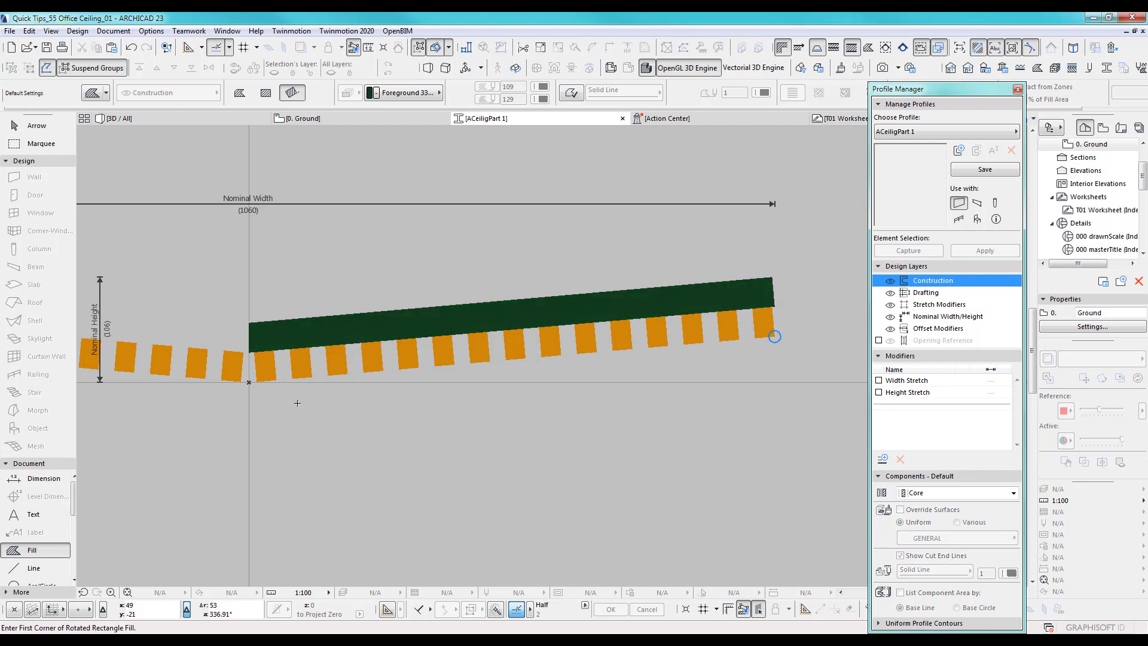
click(39, 567)
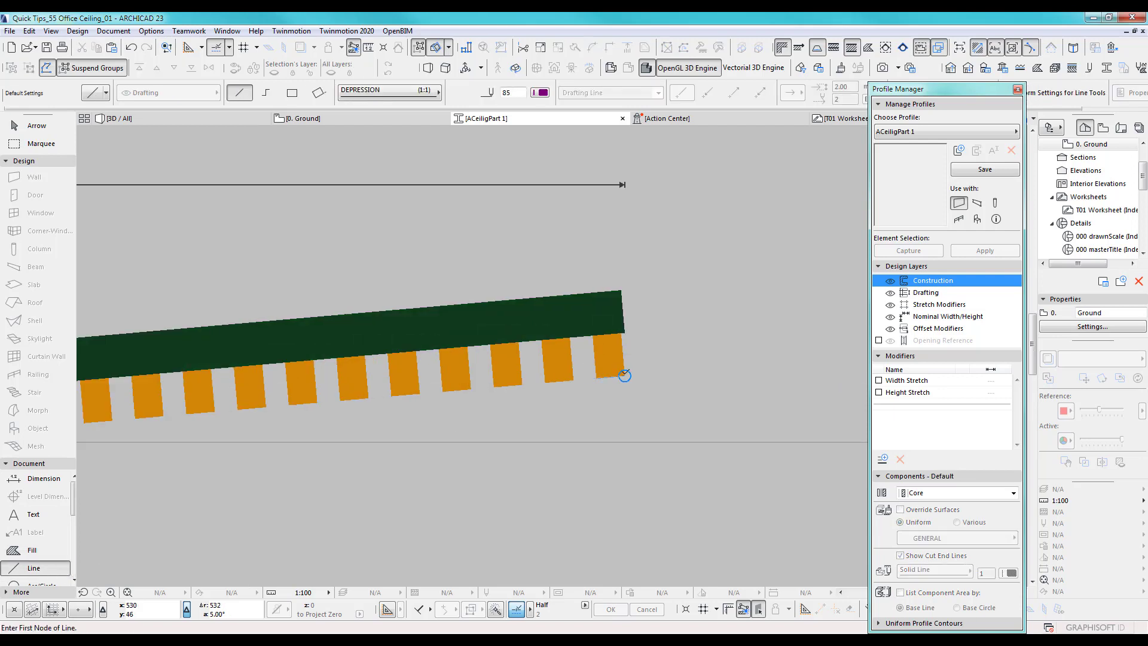
click(625, 375)
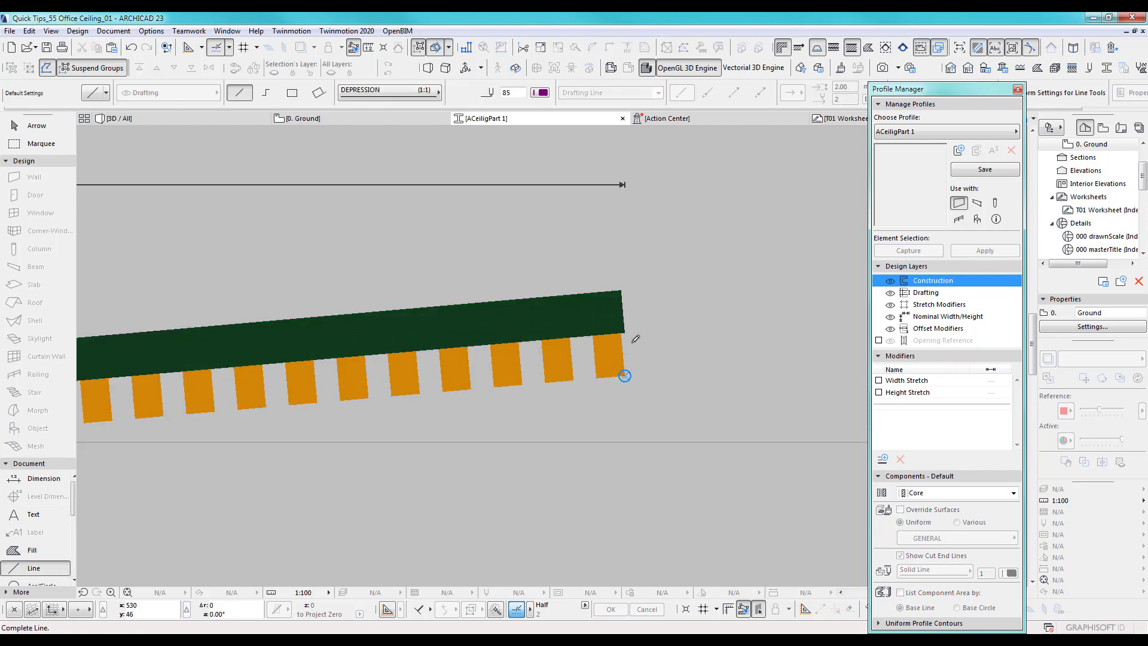
click(624, 375)
click(624, 259)
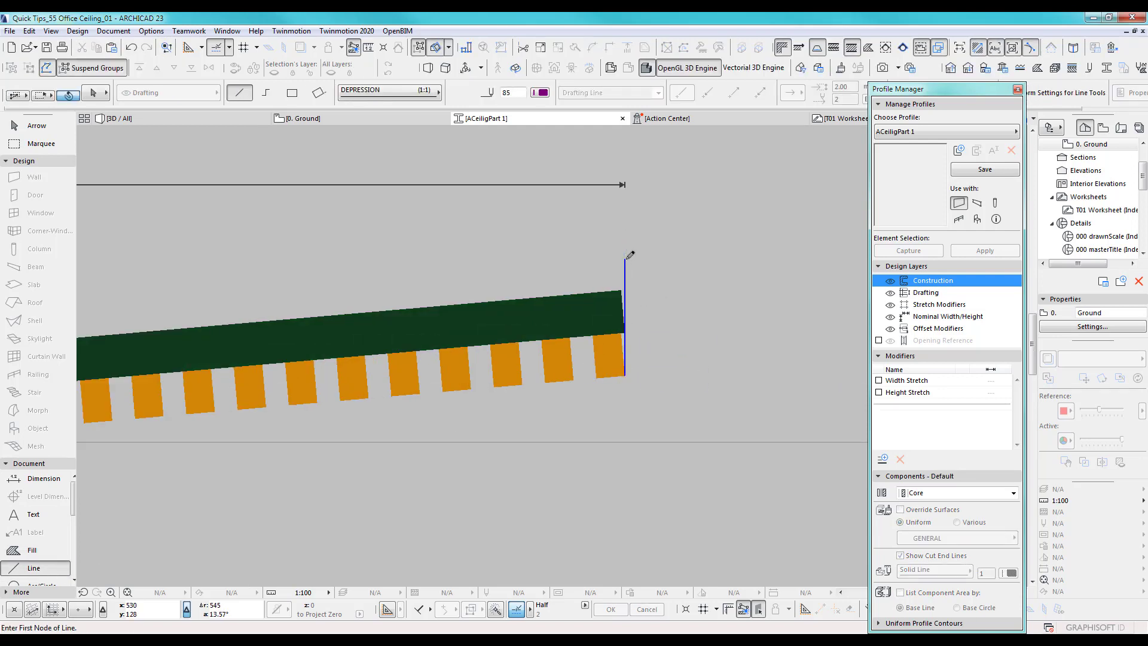
Move the vertical guide line 8 mm horizontally outward from the last batten and clear the selection
key(ctrl+d)
click(657, 320)
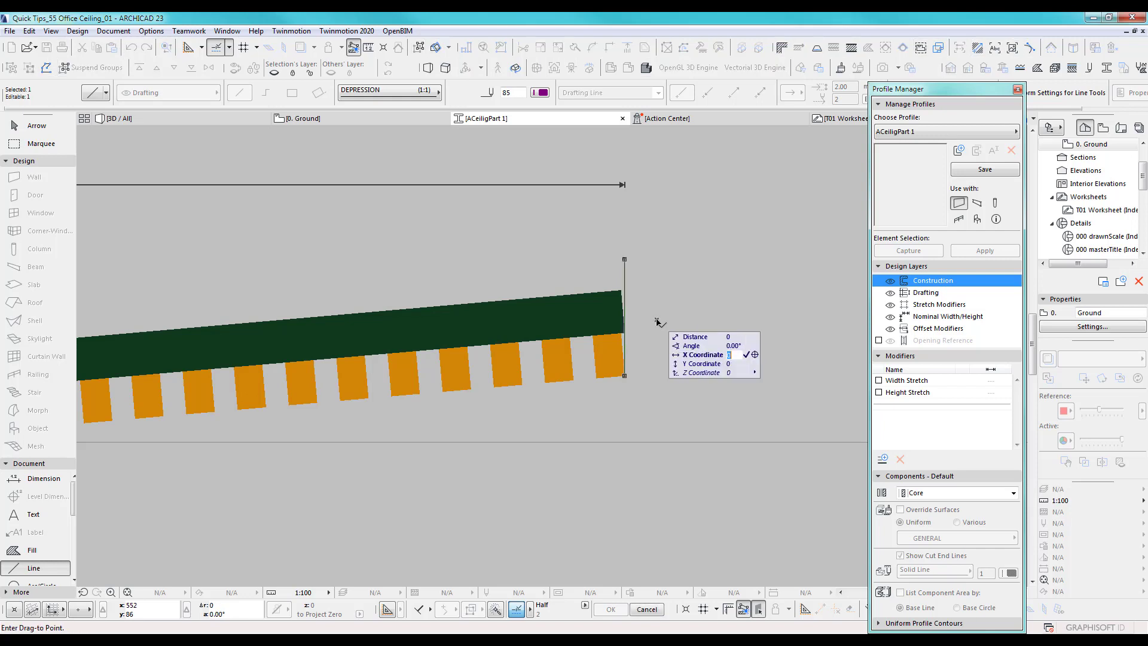
text(8)
key(Return)
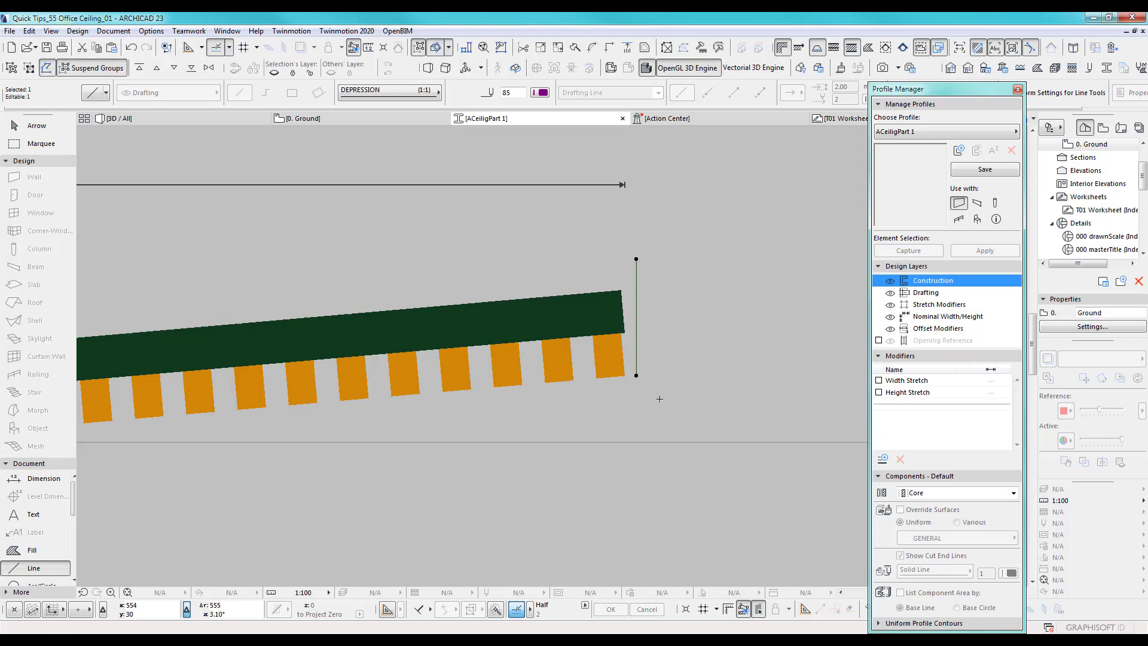
key(Escape)
Extend the dark green fill's outer end to the guide line by moving its upper and lower corners along the sloped edges
scroll(656, 333, up, 3)
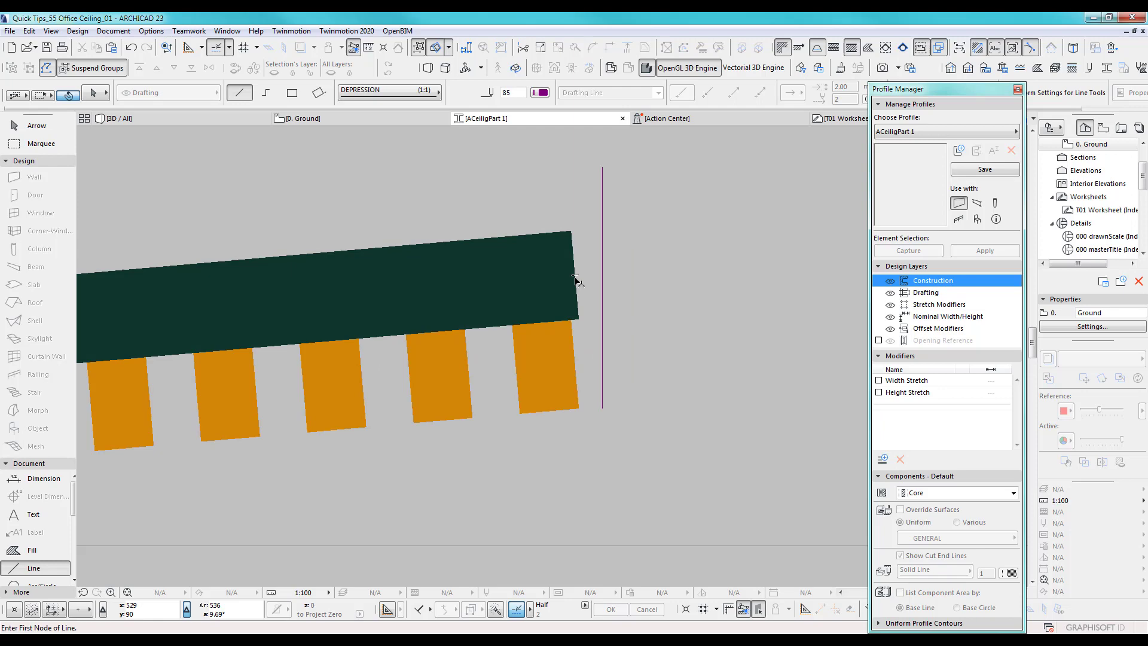
shift+click(575, 281)
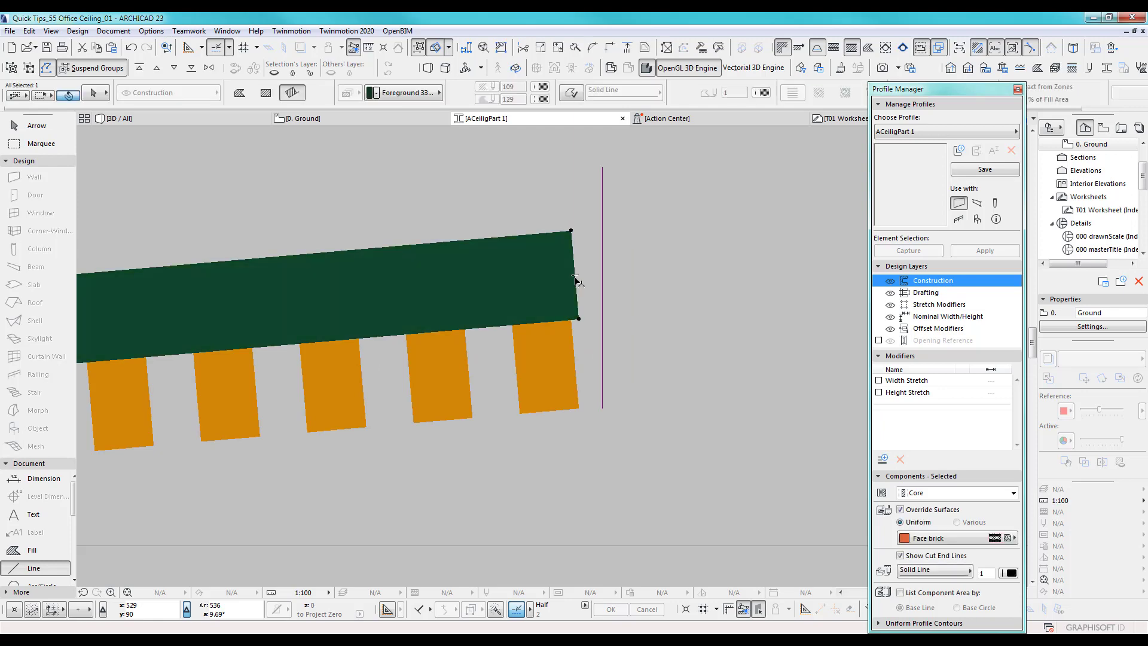
click(572, 230)
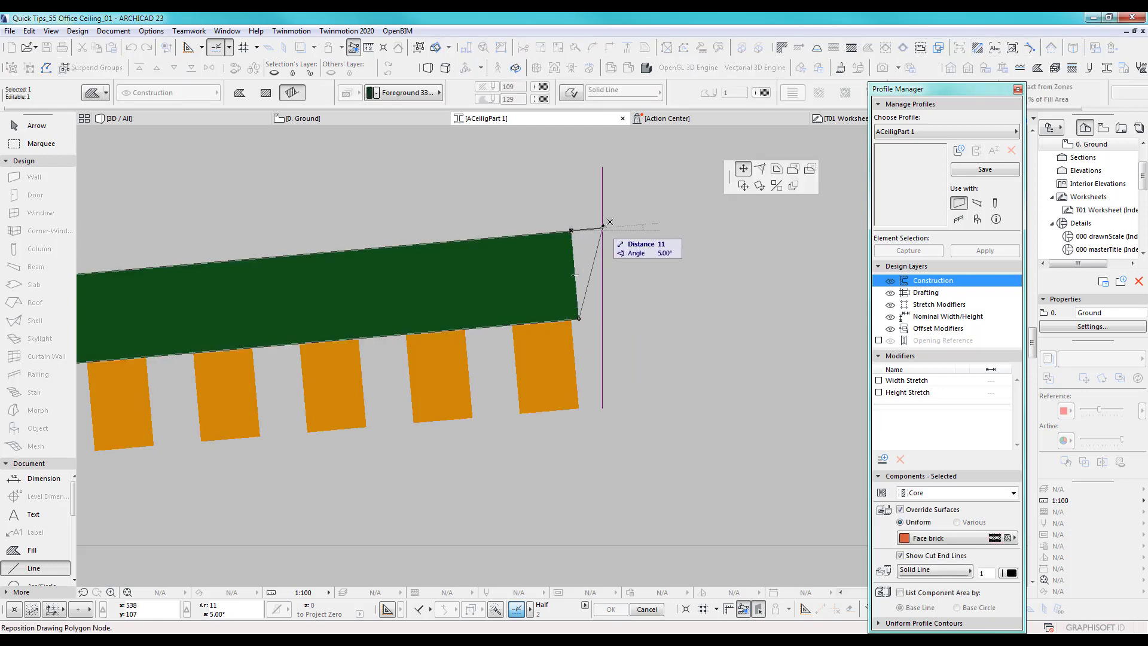
click(602, 227)
click(579, 319)
scroll(603, 316, up, 3)
click(602, 318)
Mirror a copy of the dark green fill across the vertical axis through the origin
scroll(690, 350, down, 9)
middle_drag(655, 379, 612, 397)
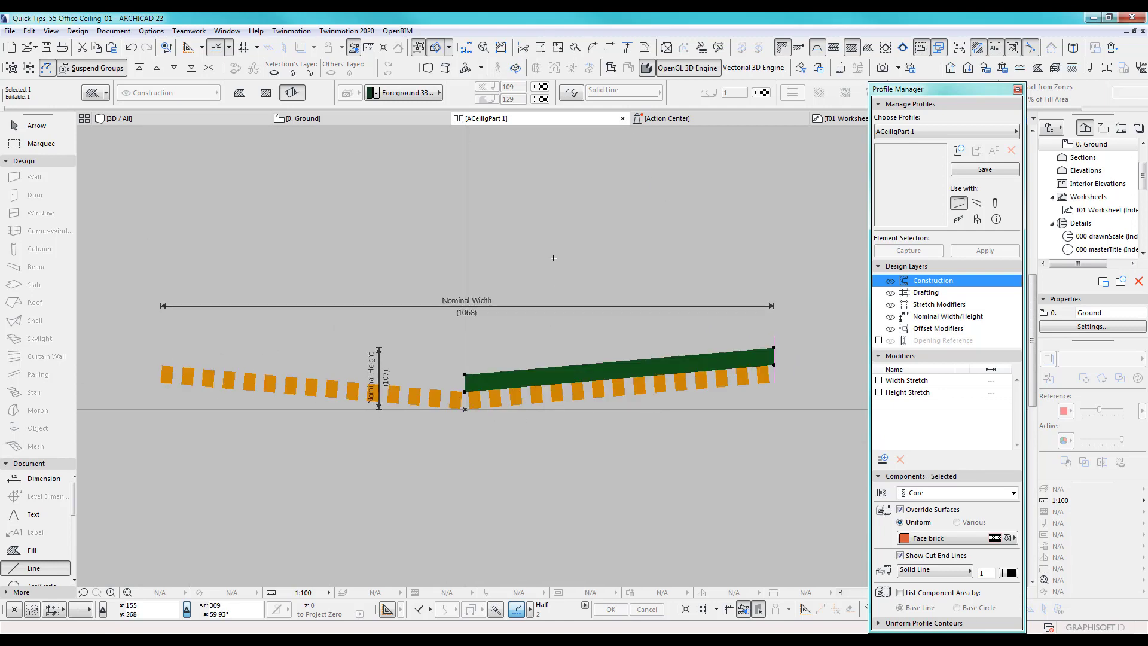
click(29, 30)
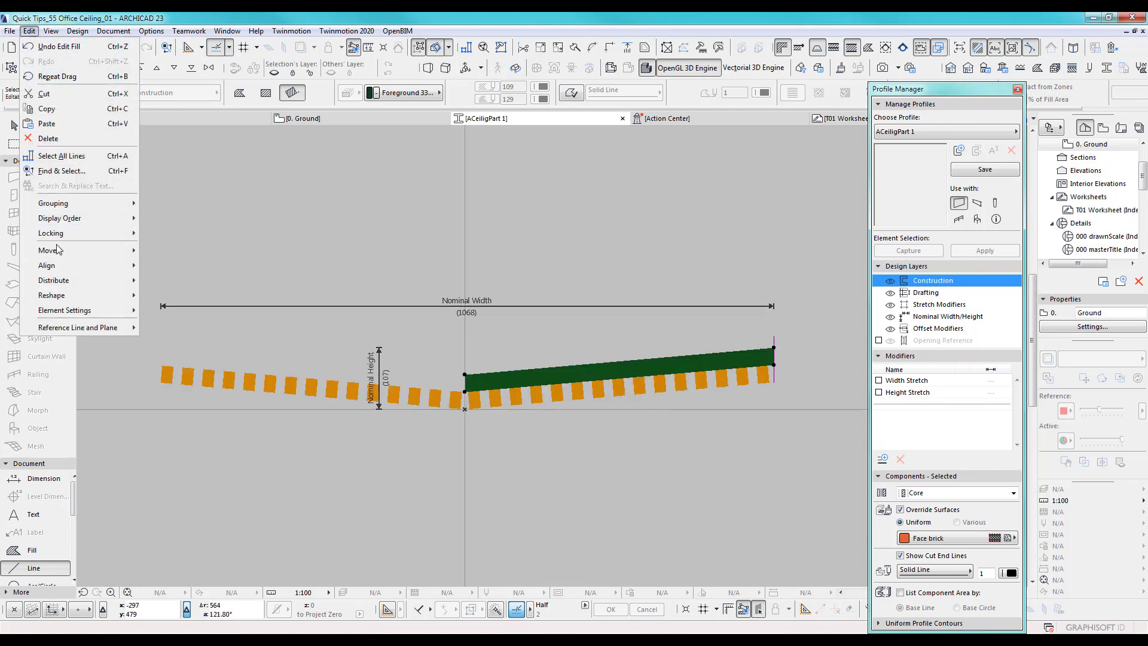
mouse_move(60, 253)
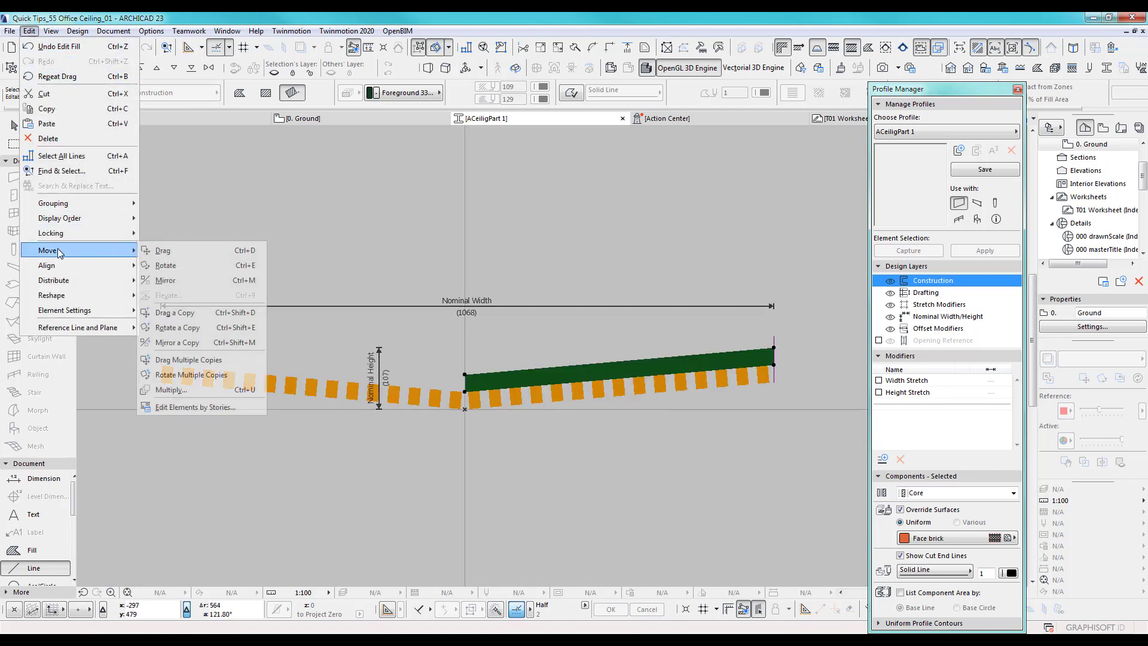
click(177, 342)
click(465, 409)
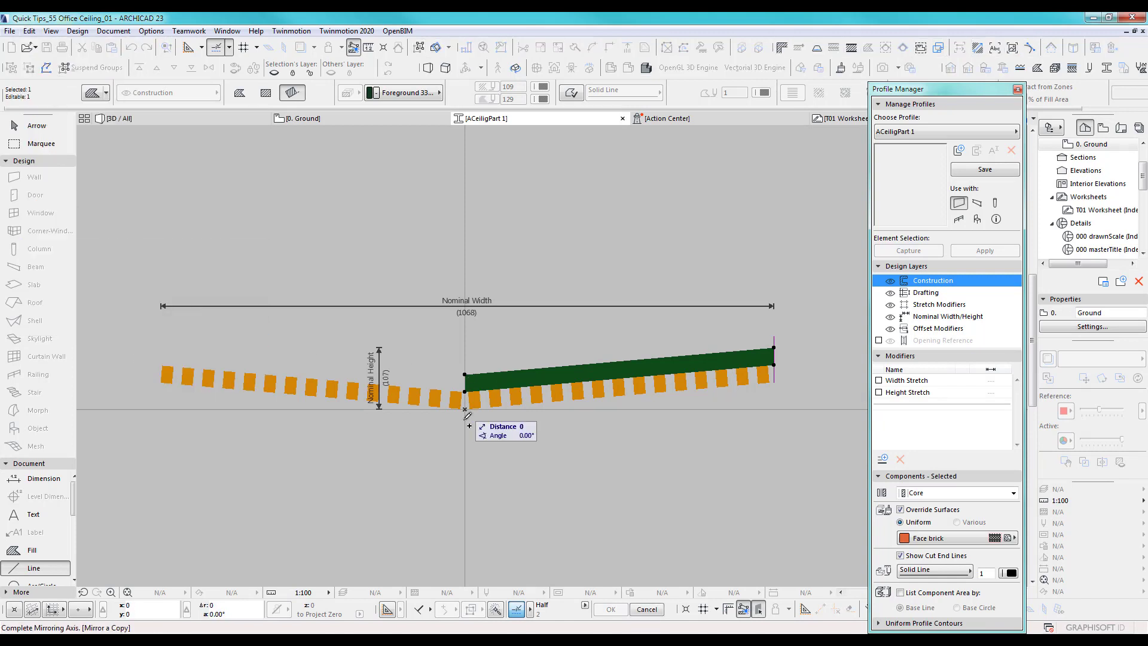
click(465, 442)
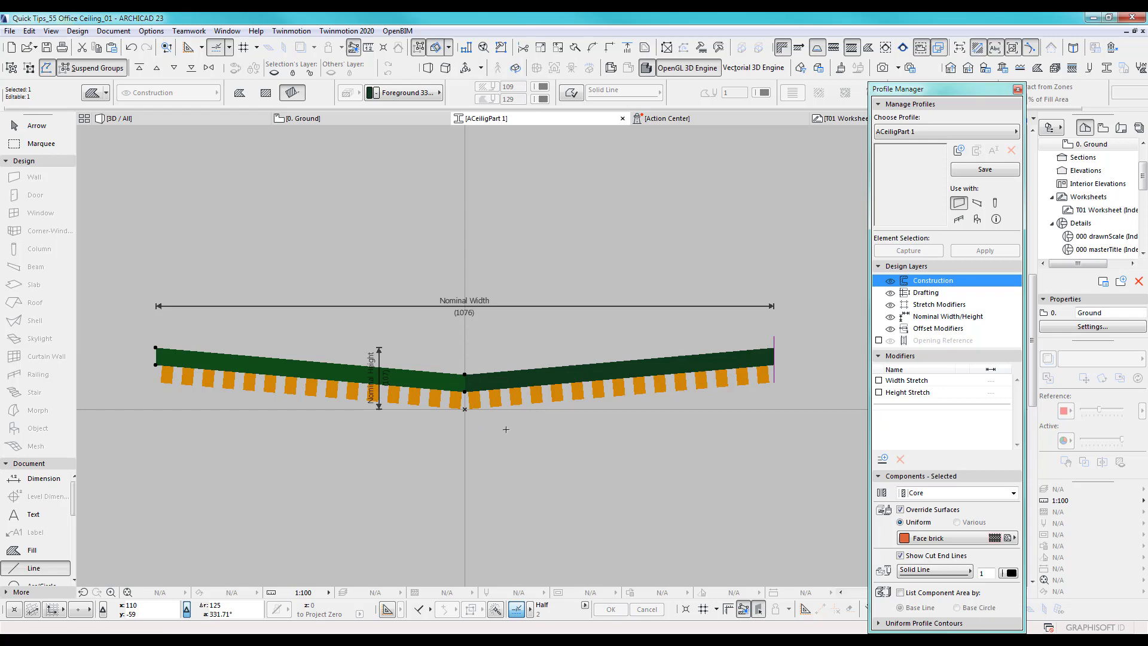
Set the surface override of both dark green fills to RAL 7004
shift+click(526, 382)
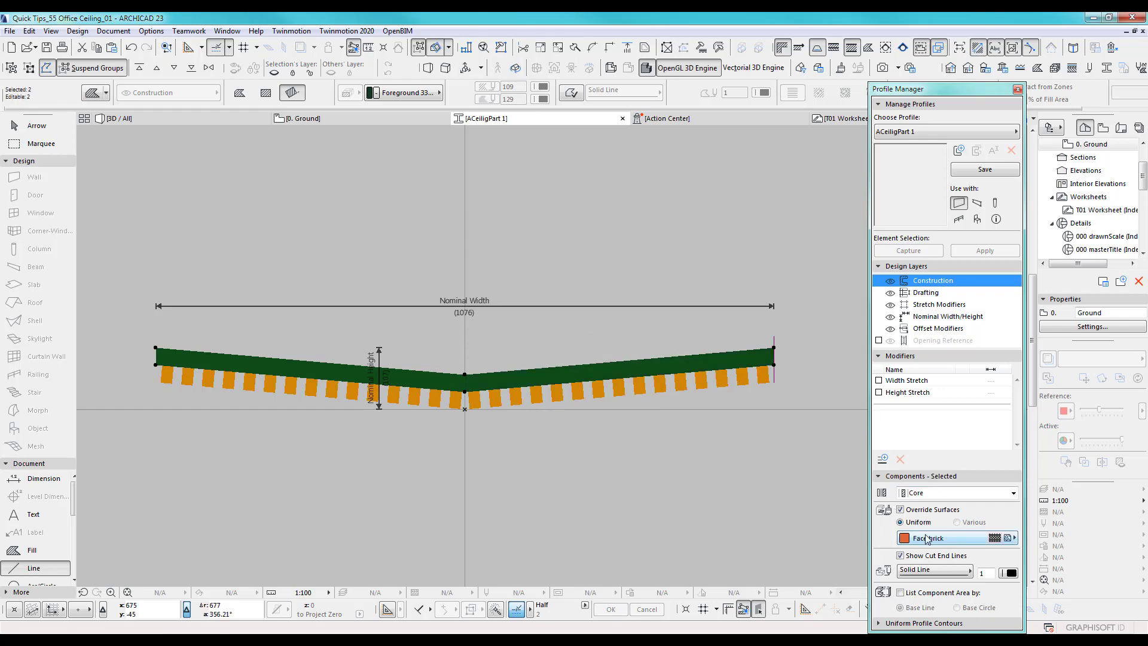
click(926, 538)
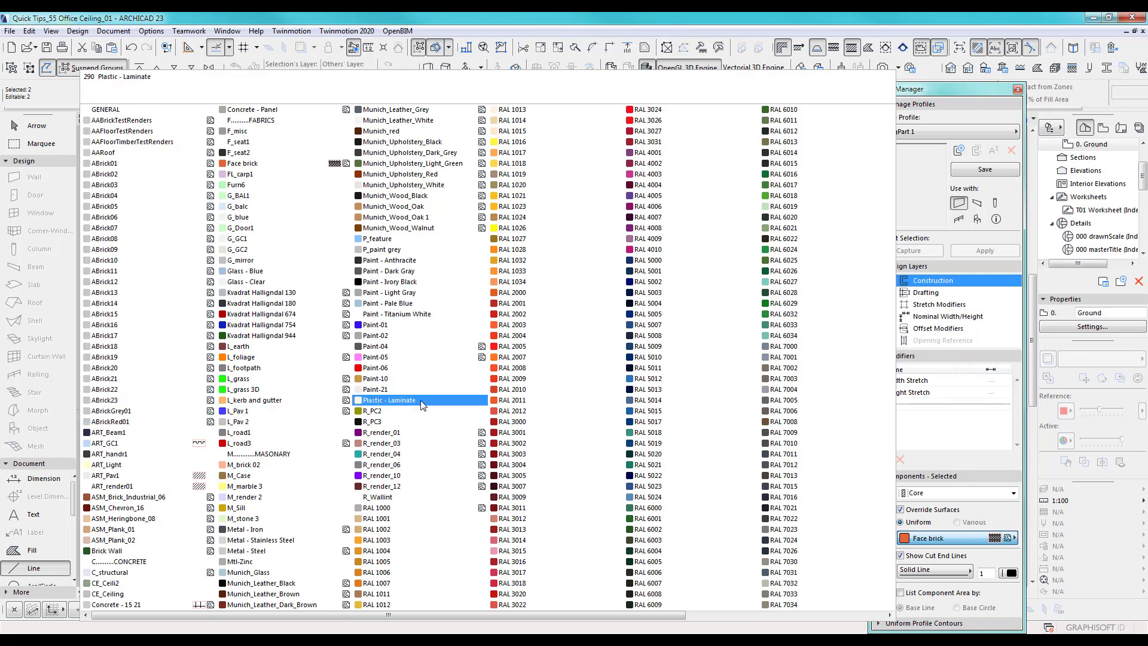
click(797, 389)
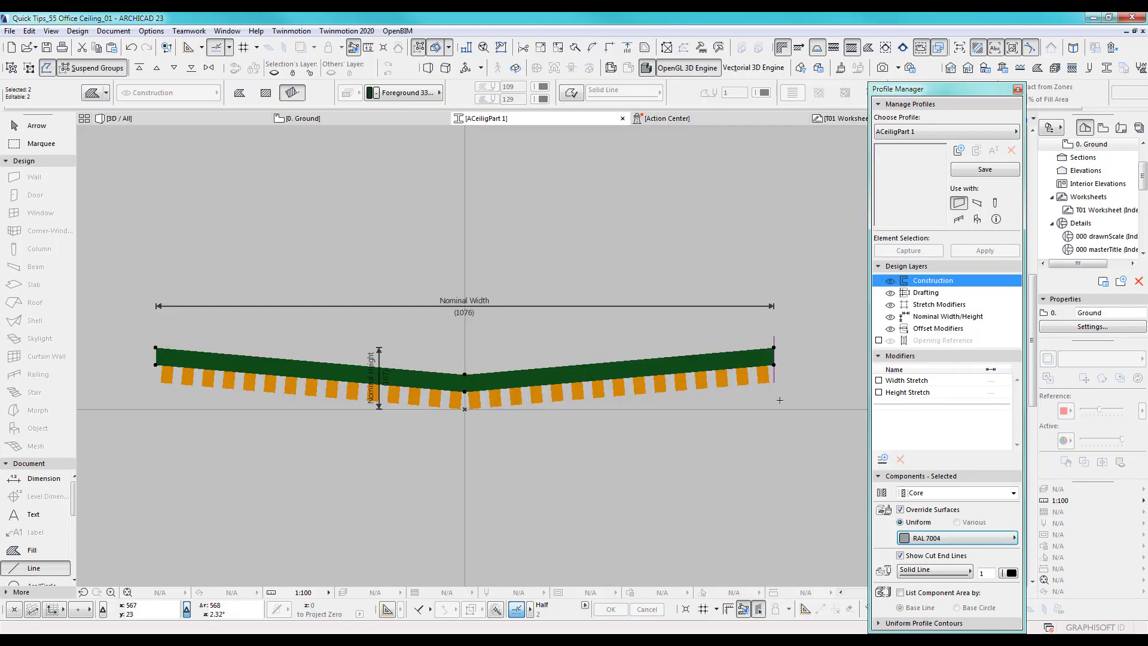
Select all the battens without the two green fills and the guide line, and set their surface override to RAL 6021
click(37, 126)
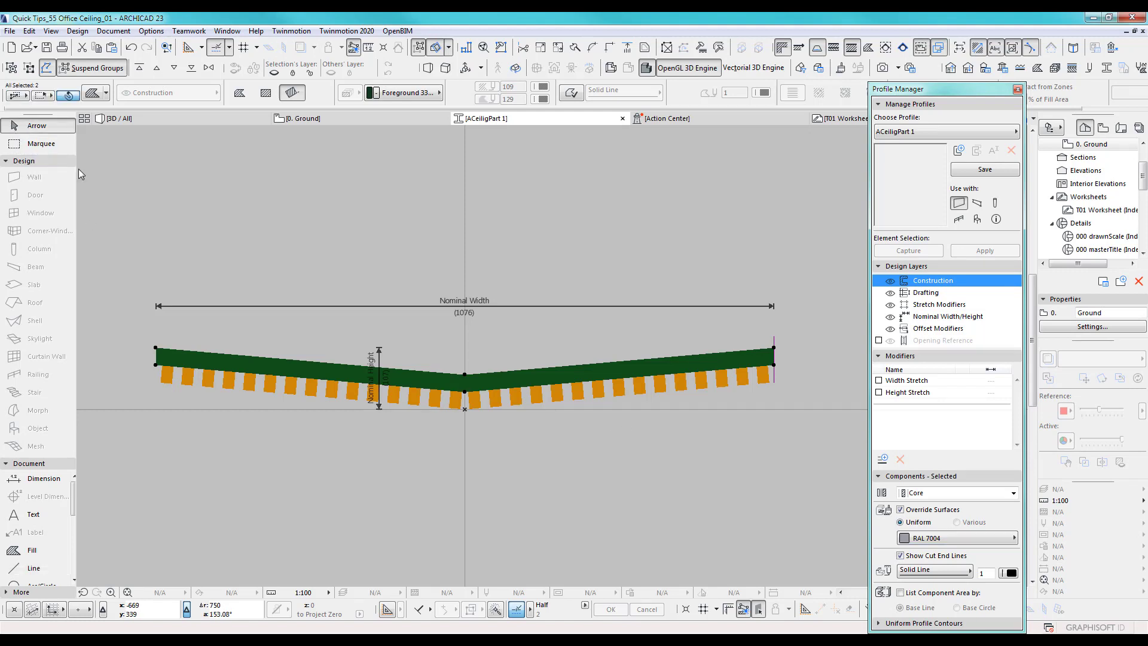
click(161, 461)
drag(802, 242, 126, 482)
shift+click(752, 362)
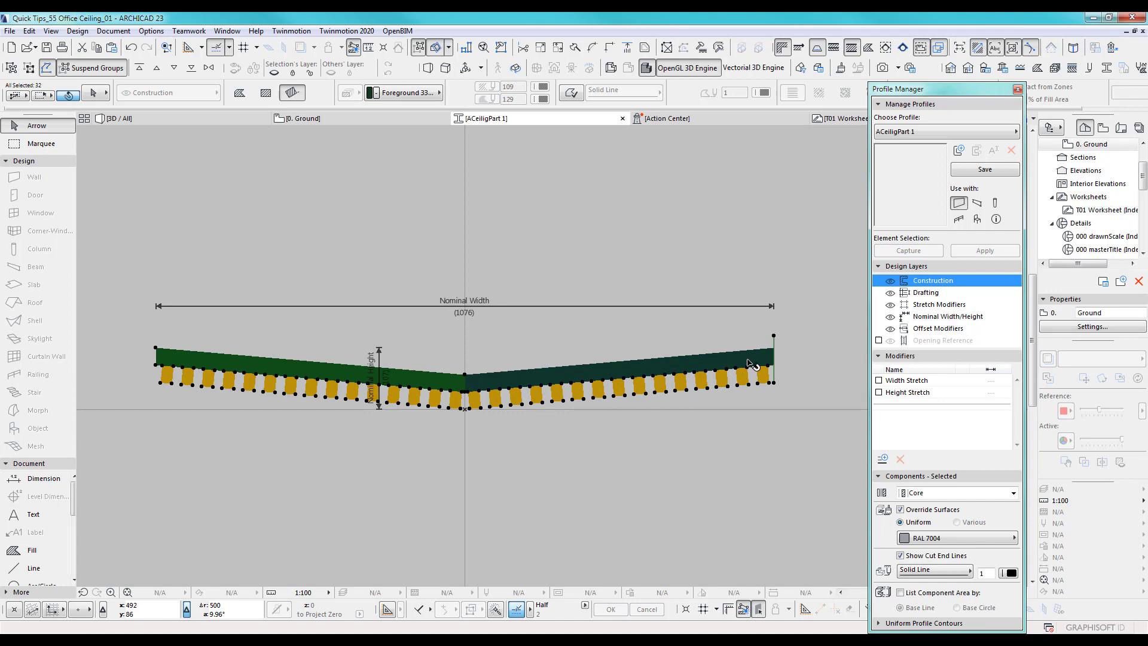
shift+click(310, 371)
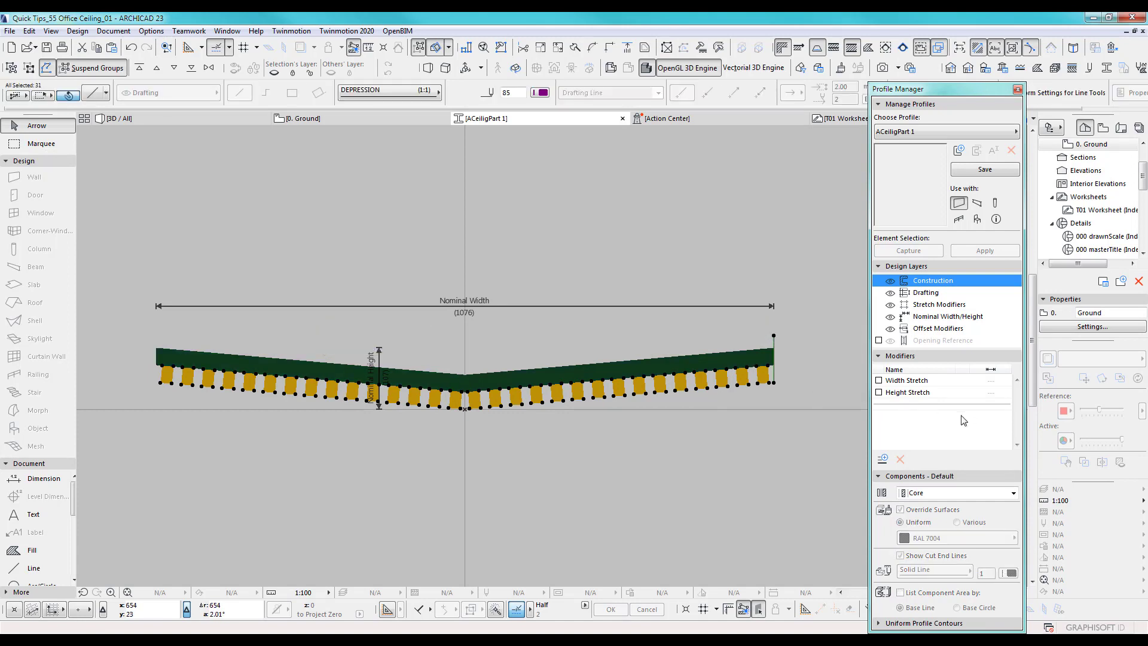
shift+click(774, 338)
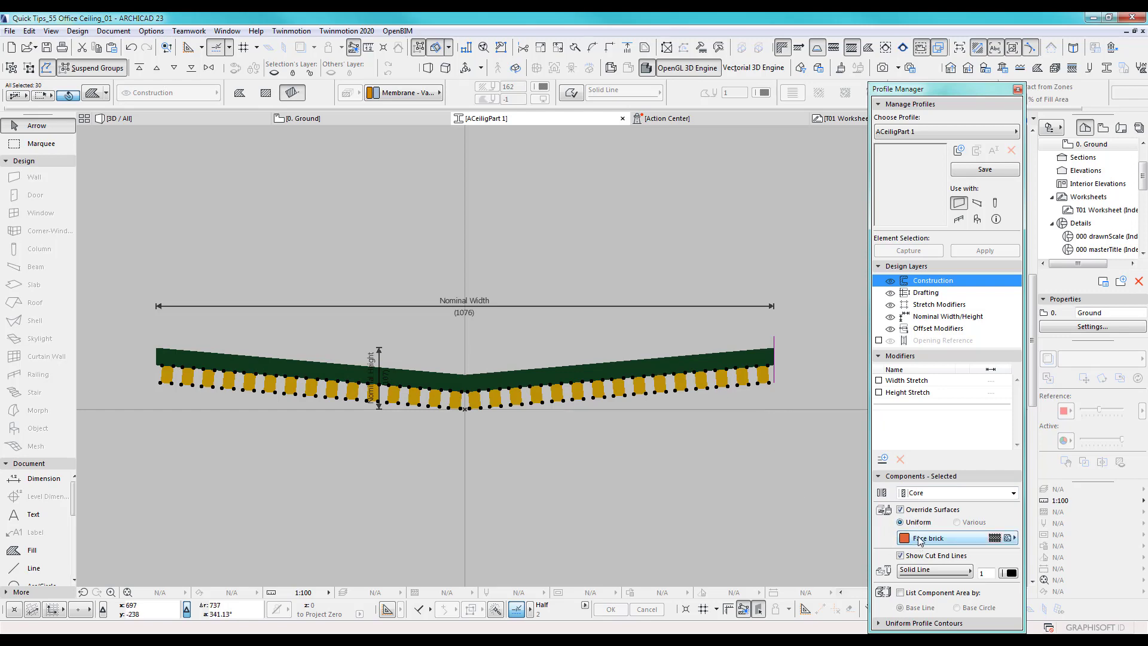
click(920, 538)
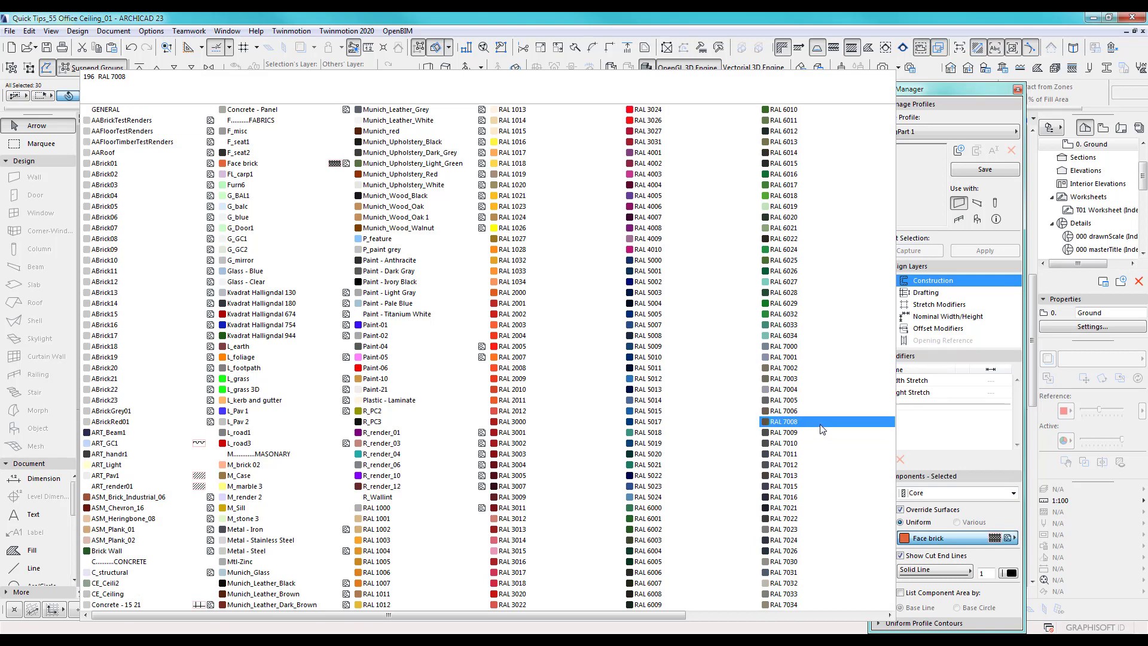
click(795, 229)
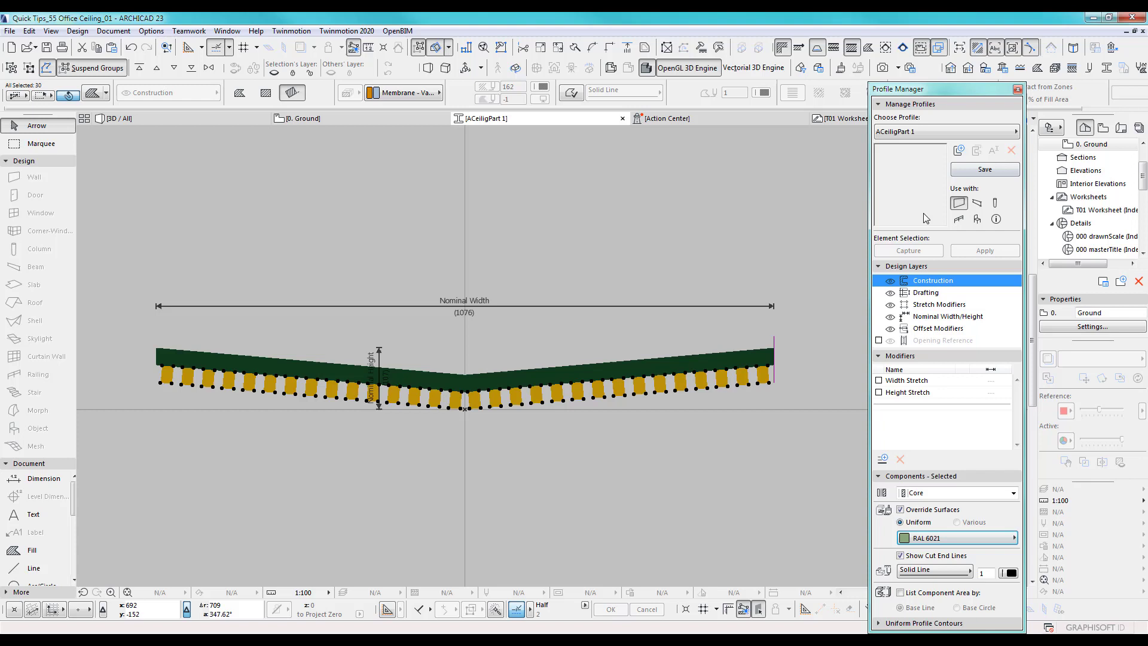
Allow the ceiling profile to be used with beams as well, save it, and return to the Ground floor plan
click(977, 204)
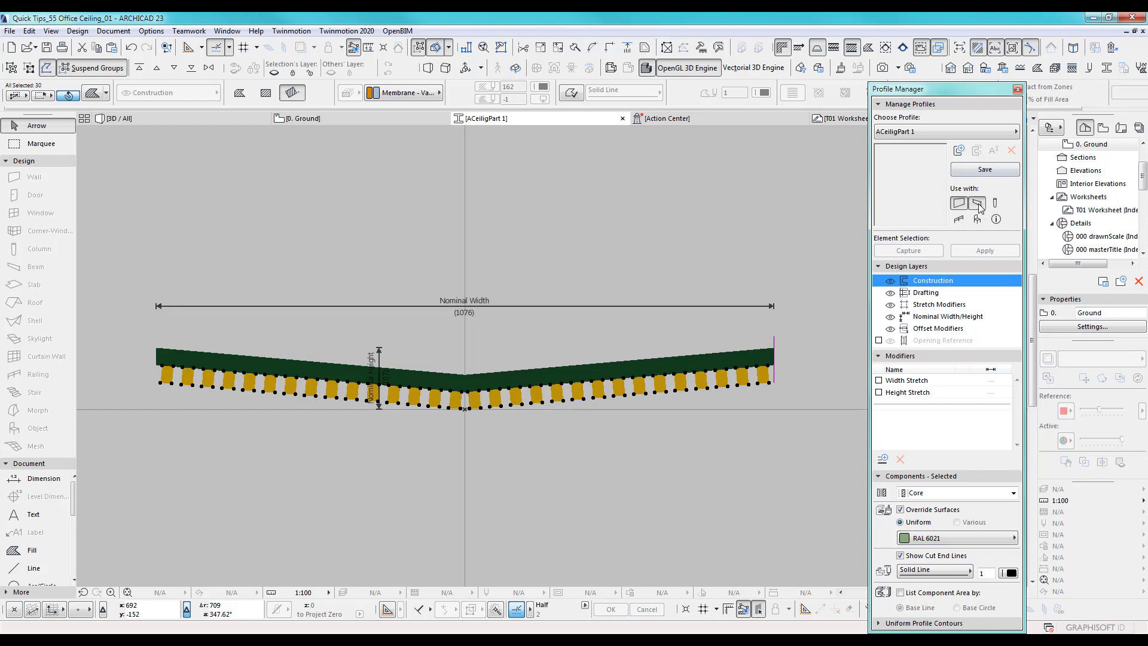
click(985, 170)
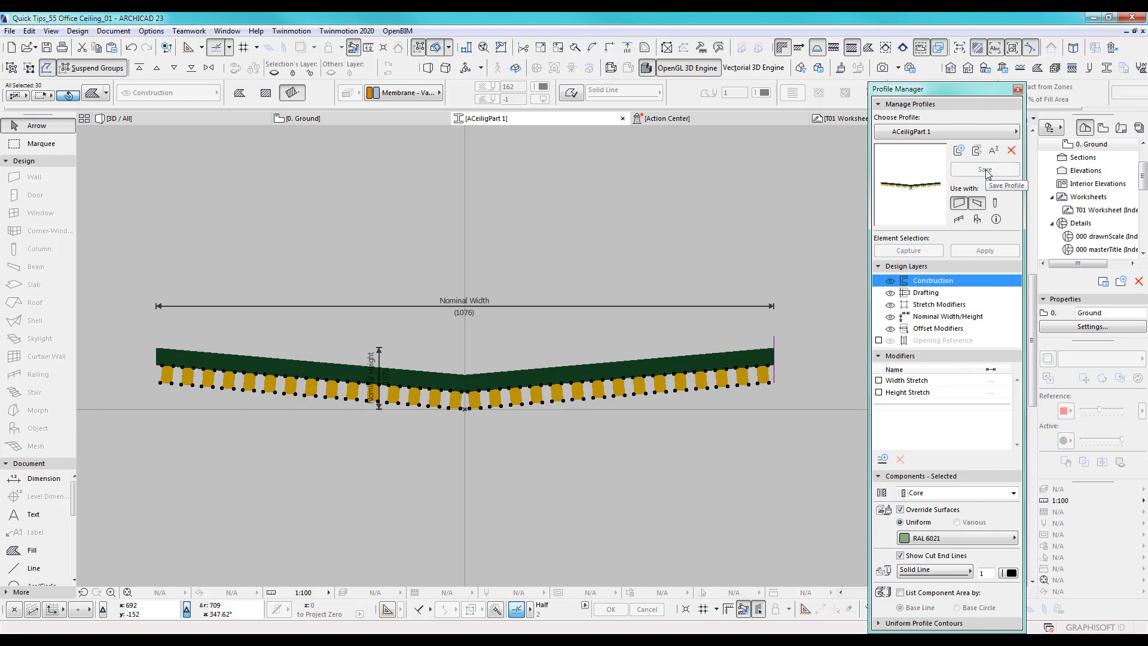
key(F2)
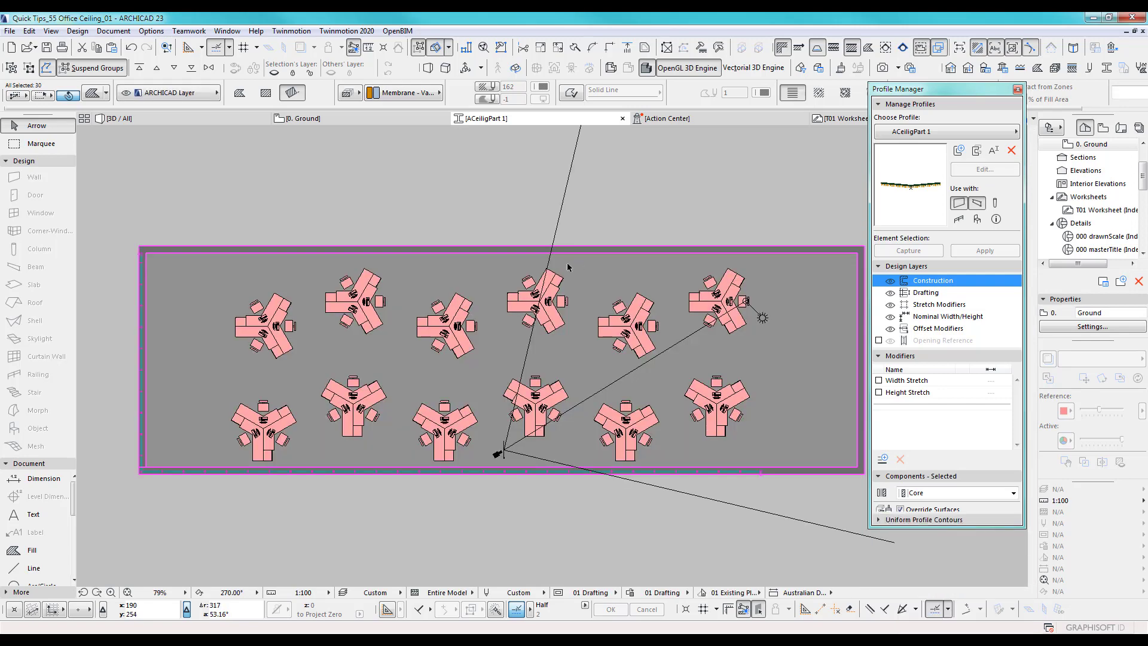
Set the default beam's cross-section to the complex profile ACeiligPart 1
middle_drag(746, 369, 608, 375)
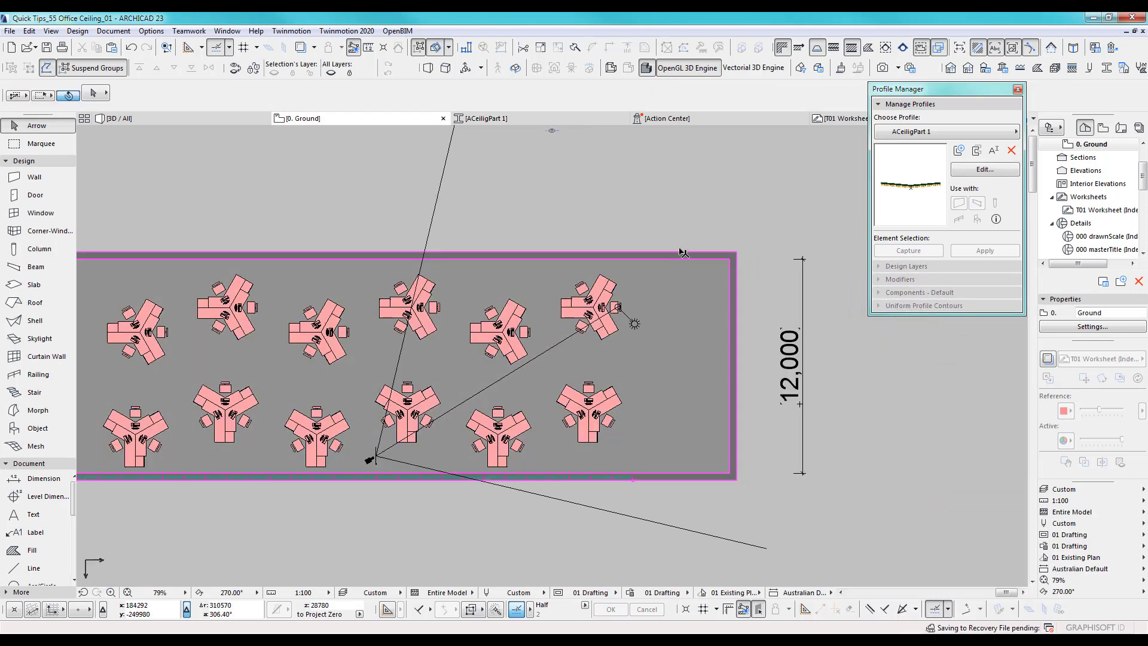
double_click(36, 267)
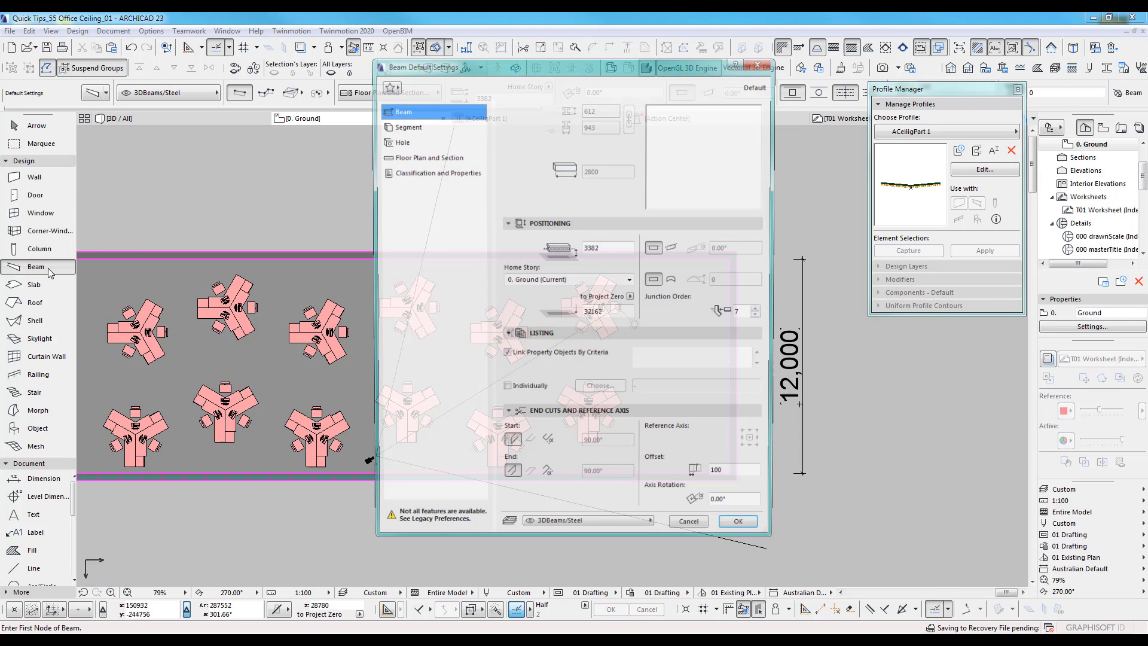
click(412, 126)
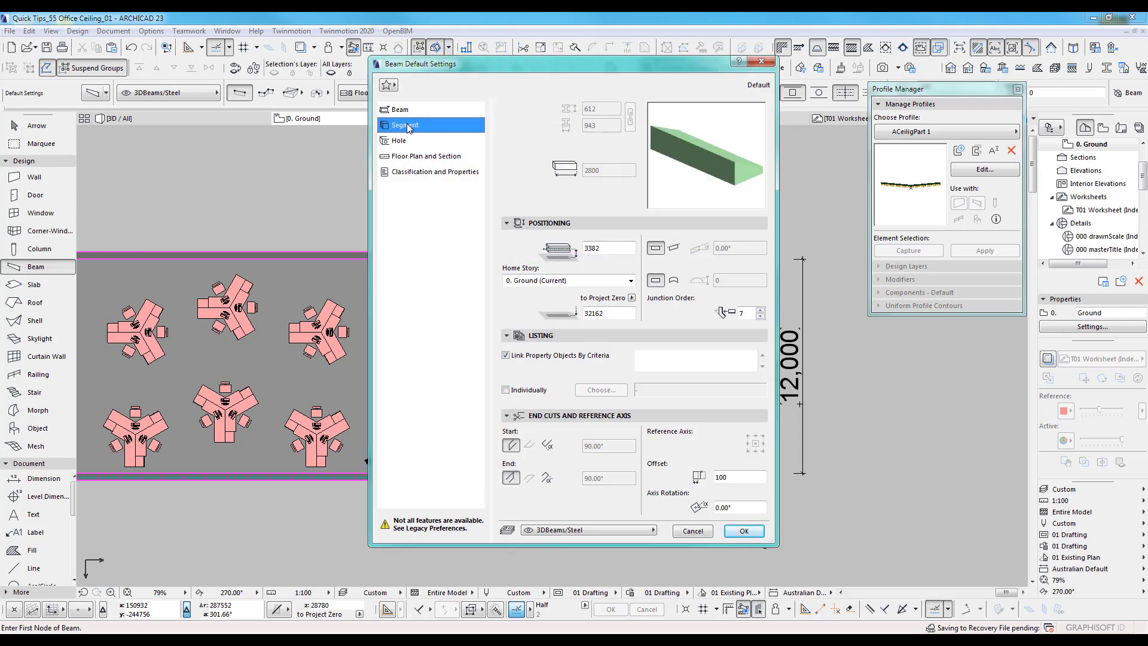
click(555, 313)
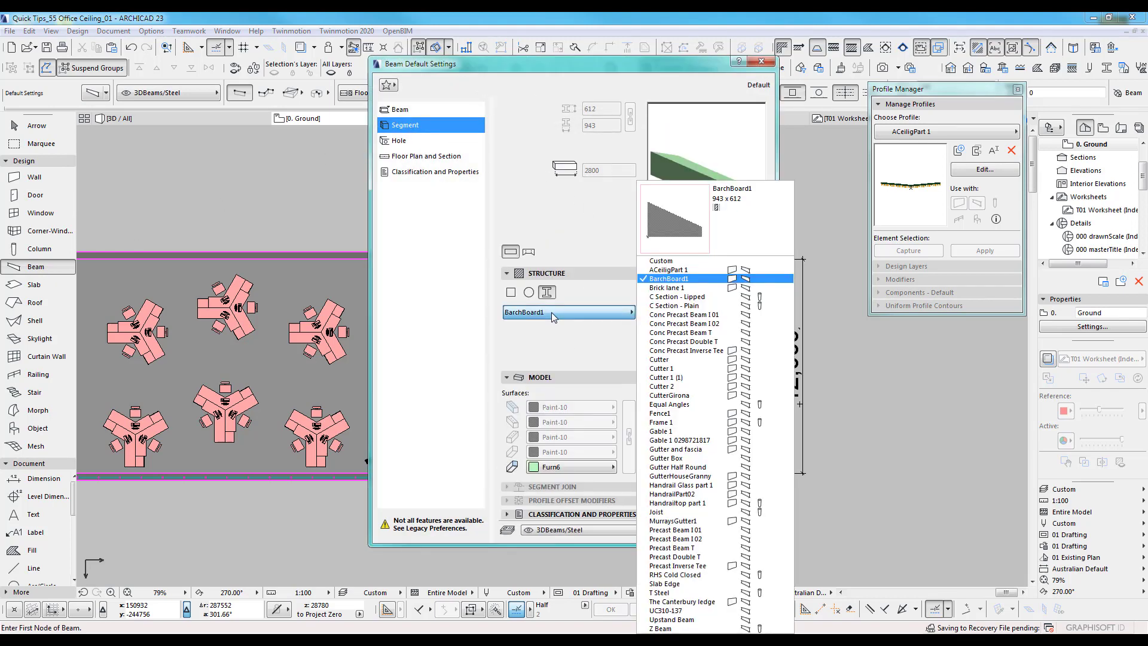
click(687, 273)
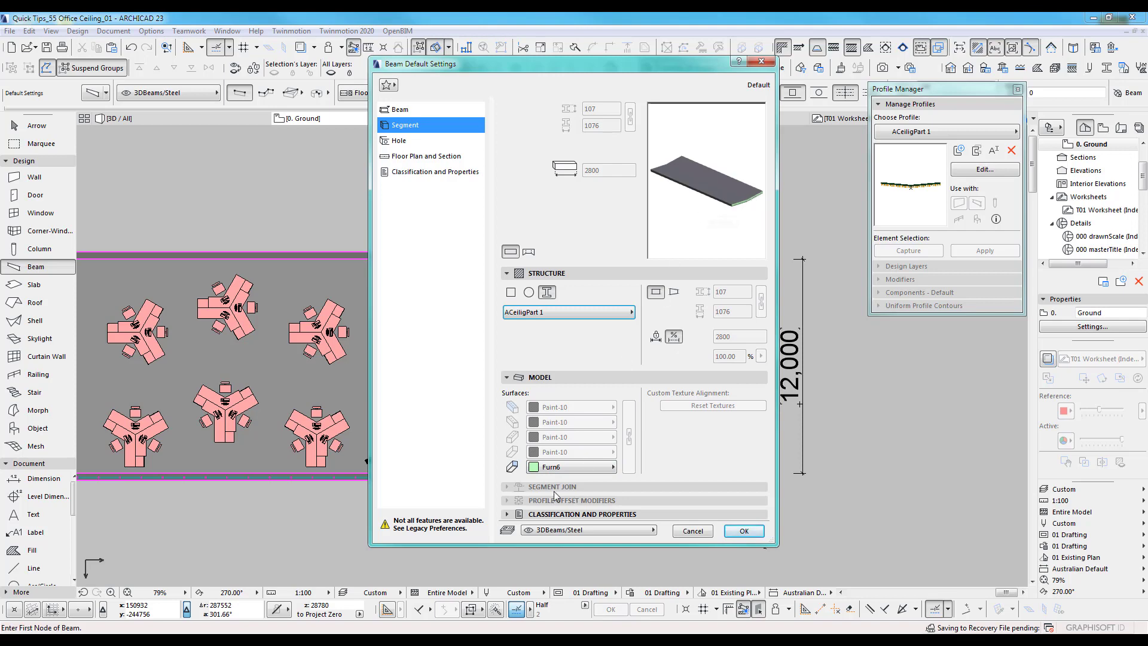
click(560, 472)
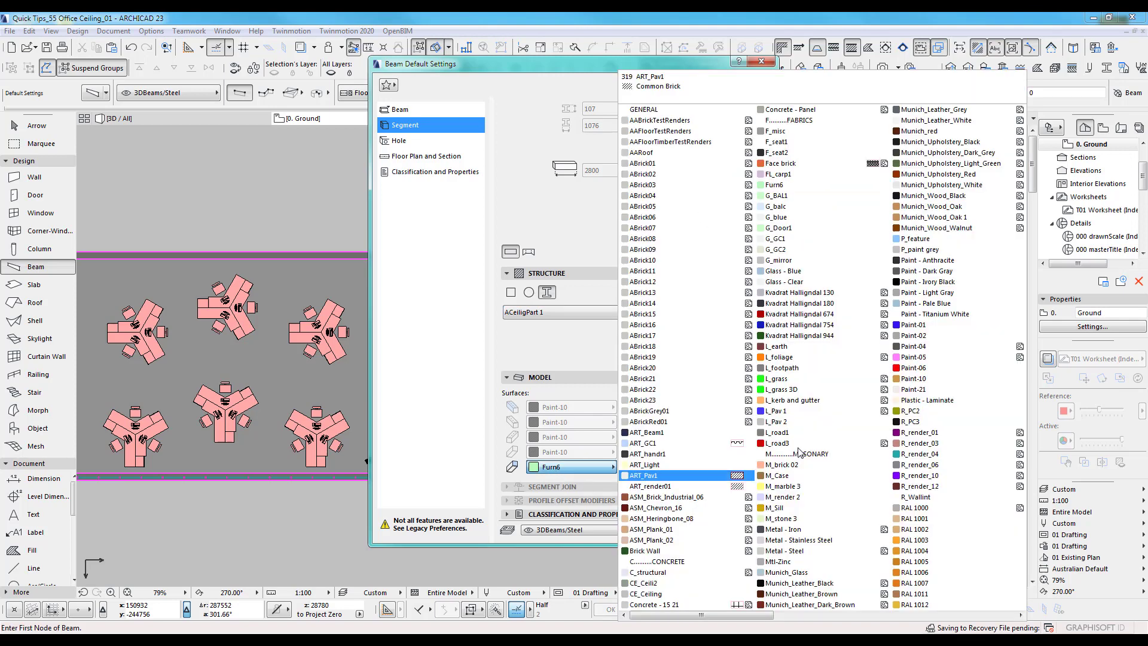
scroll(801, 455, down, 3)
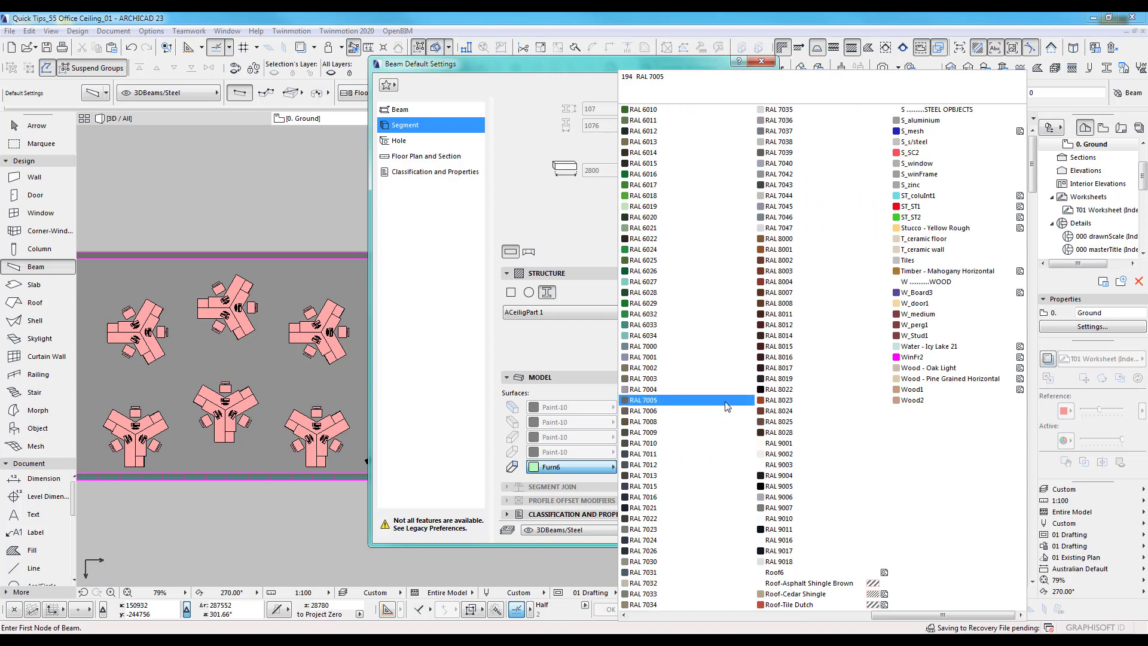
click(566, 352)
click(745, 536)
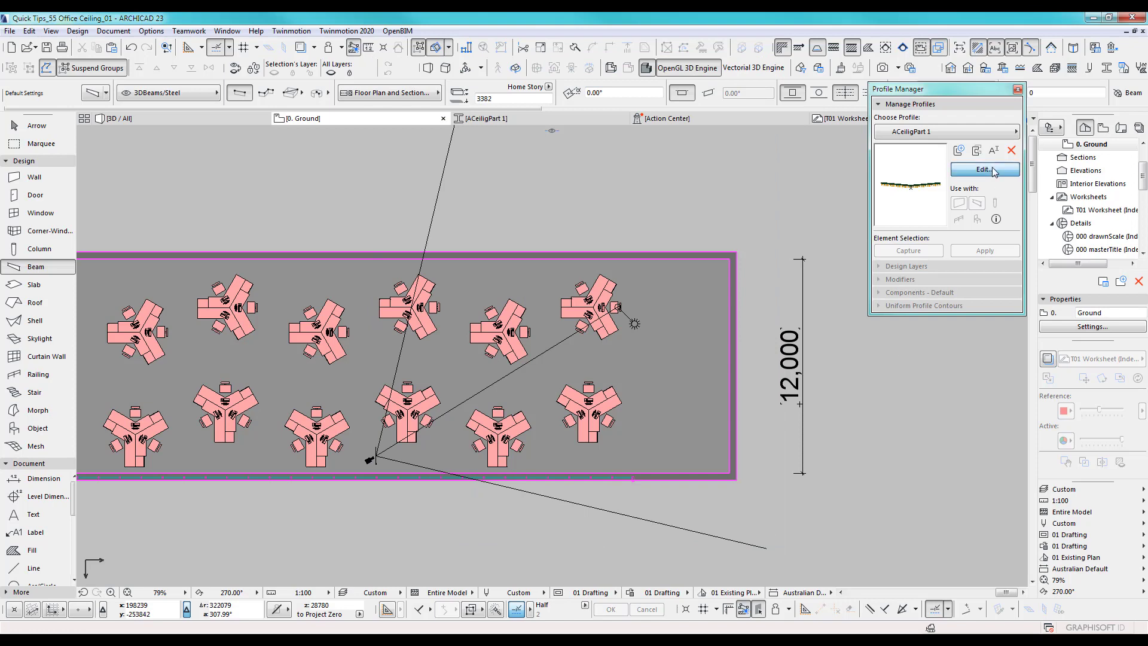
Check the surface override of the ceiling profile's right dark green fill, and close the Profile Manager
click(984, 169)
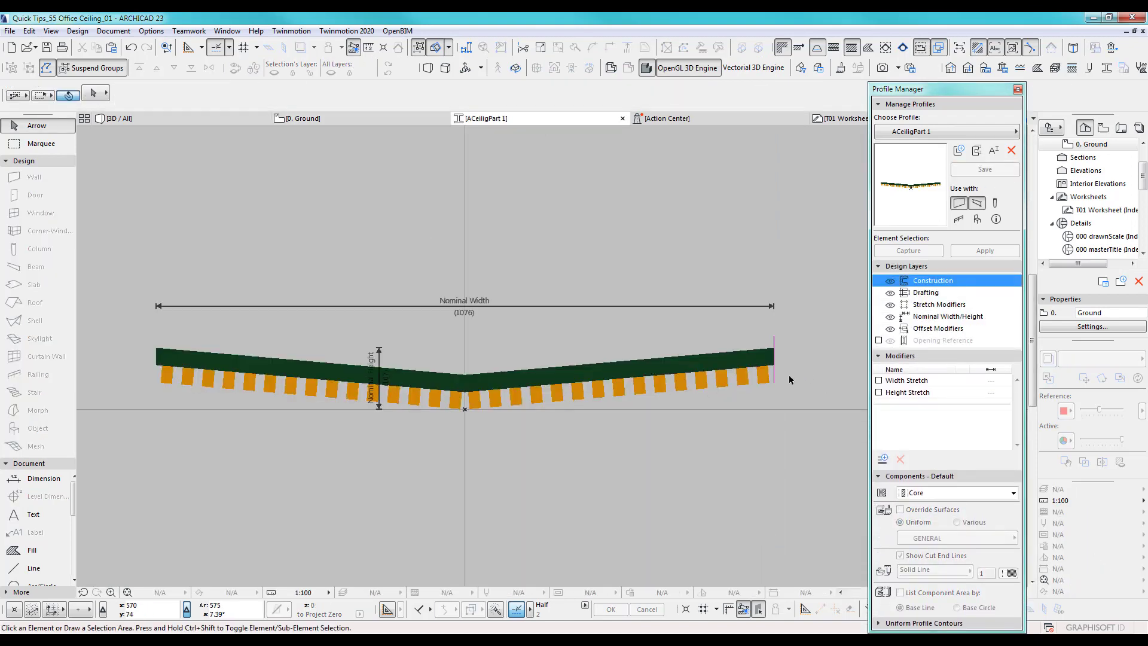
click(758, 359)
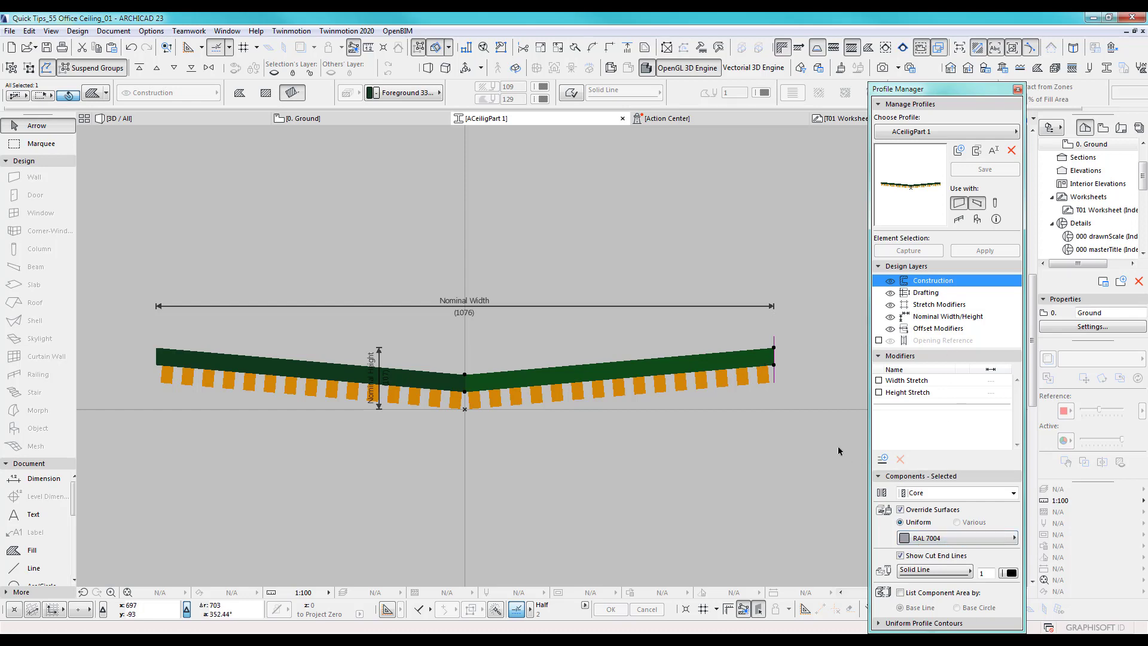
click(1017, 89)
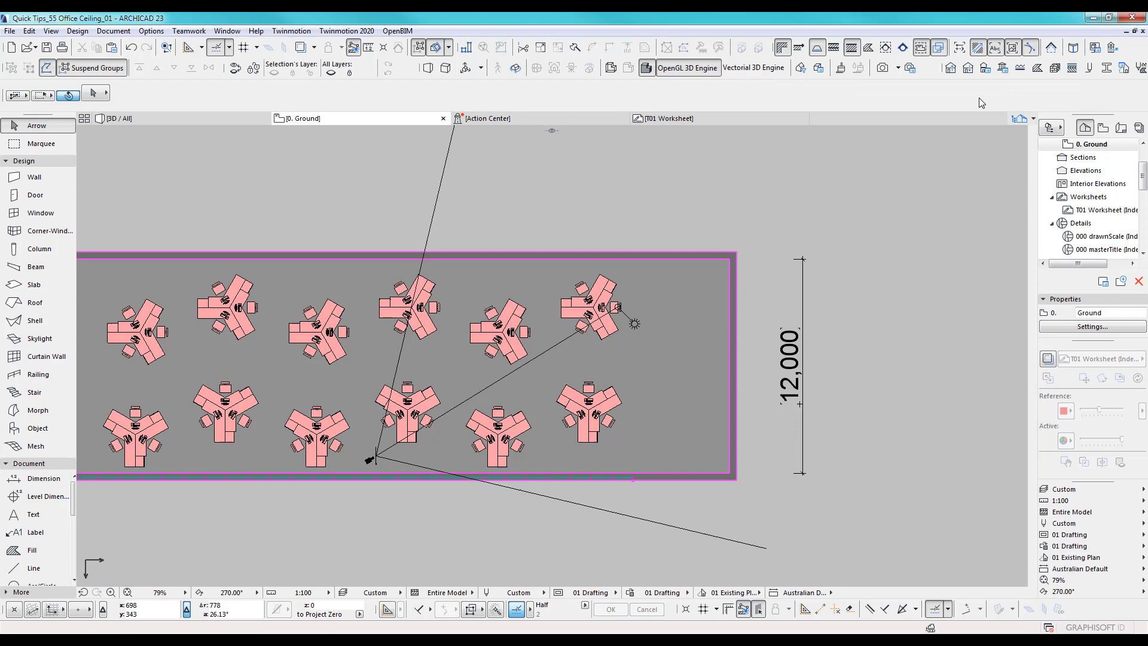
Set the default beam's end surface to RAL 7004
double_click(29, 269)
click(420, 148)
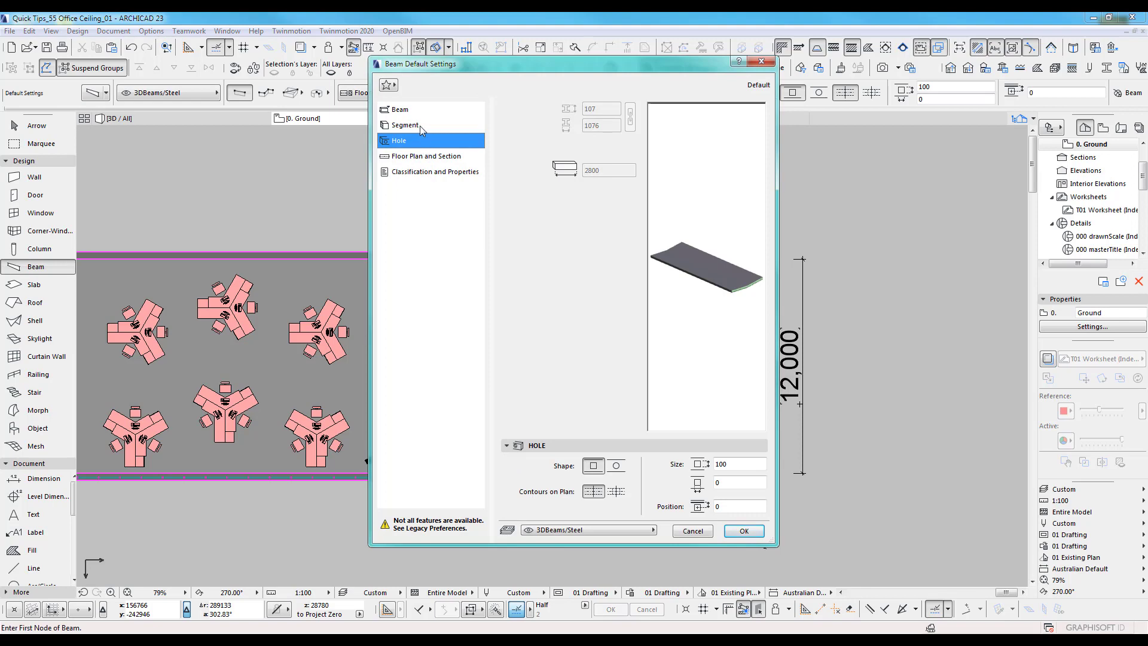
click(422, 127)
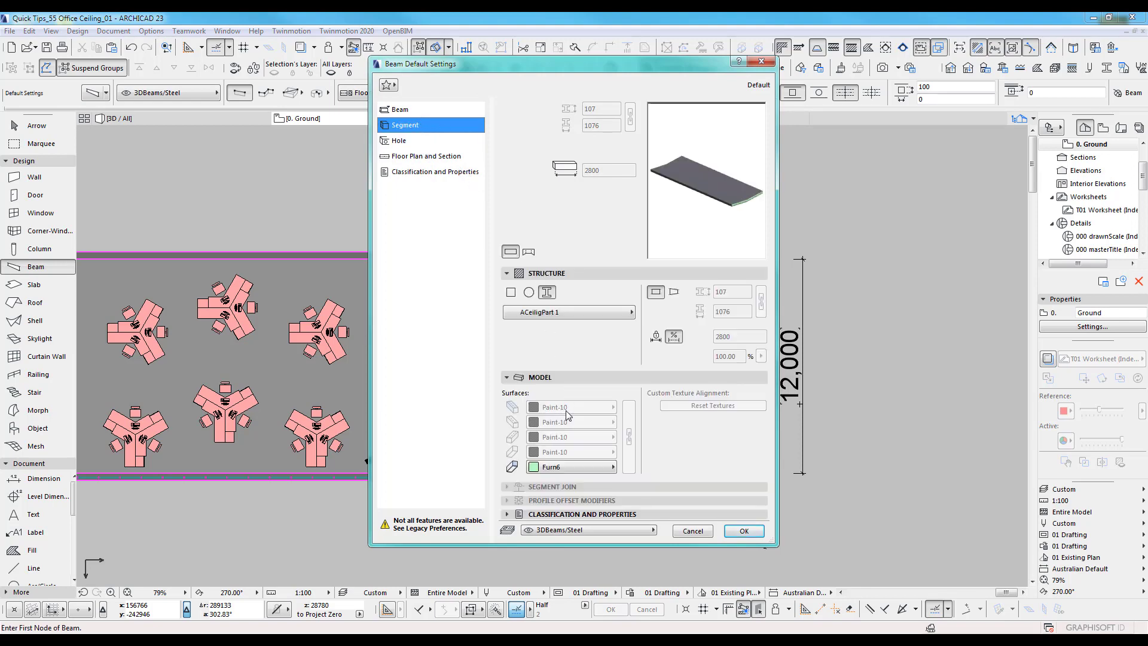
click(562, 466)
scroll(870, 378, down, 5)
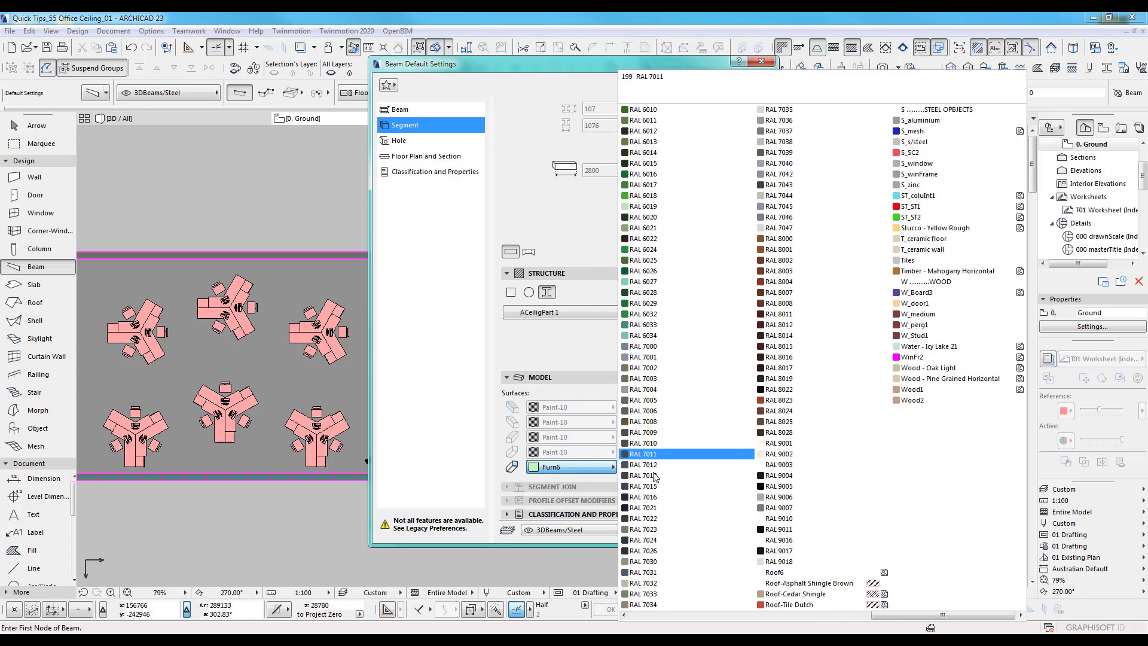
click(653, 389)
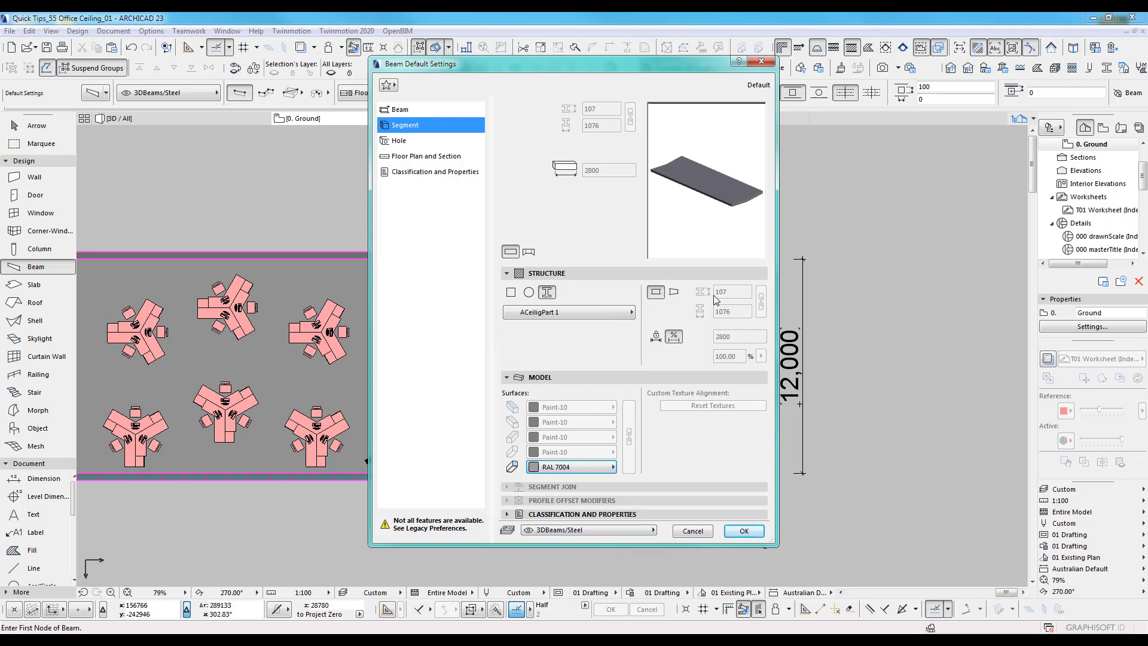
click(745, 532)
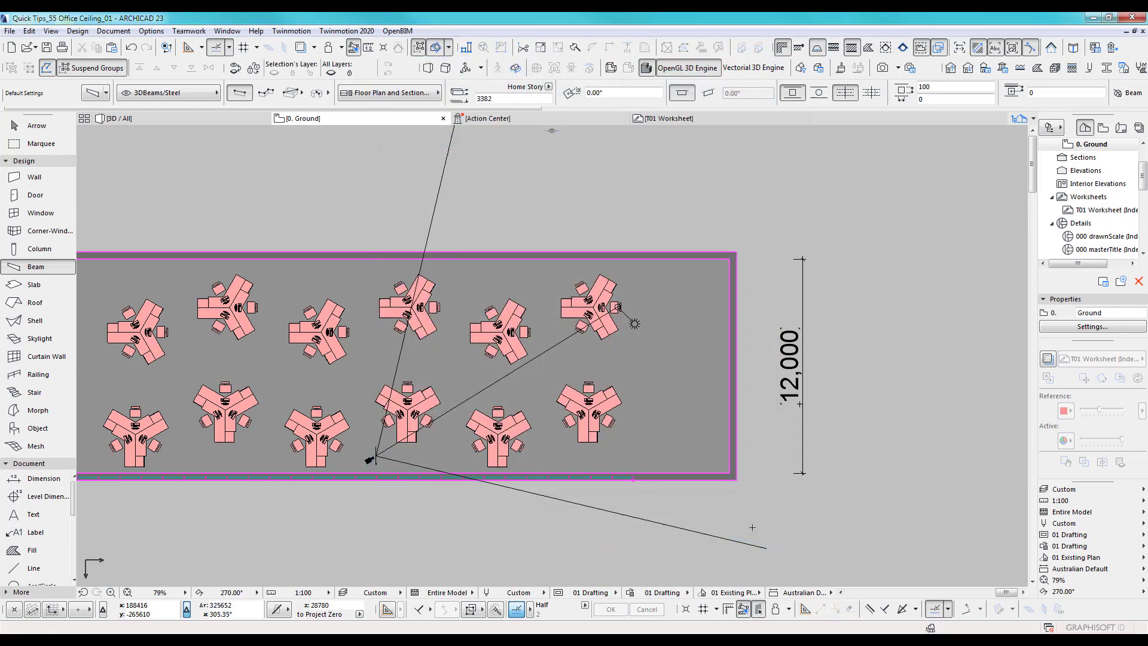
Draw a 6000 mm beam from the inner face of the upper long wall straight into the room, near the right end wall
click(673, 259)
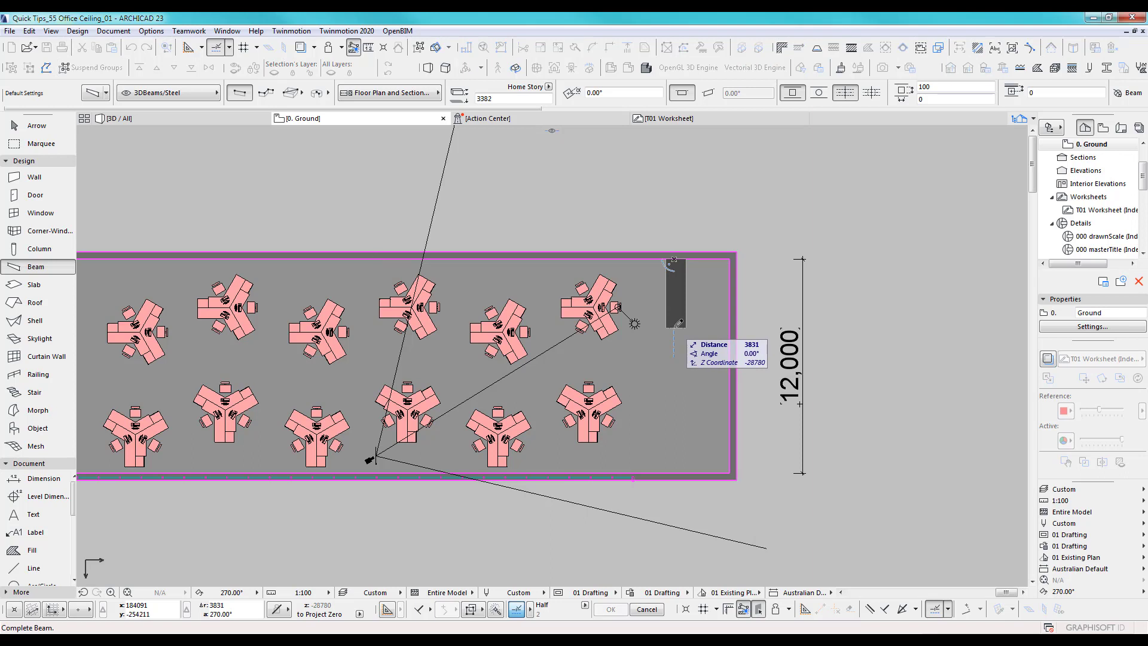
text(6000)
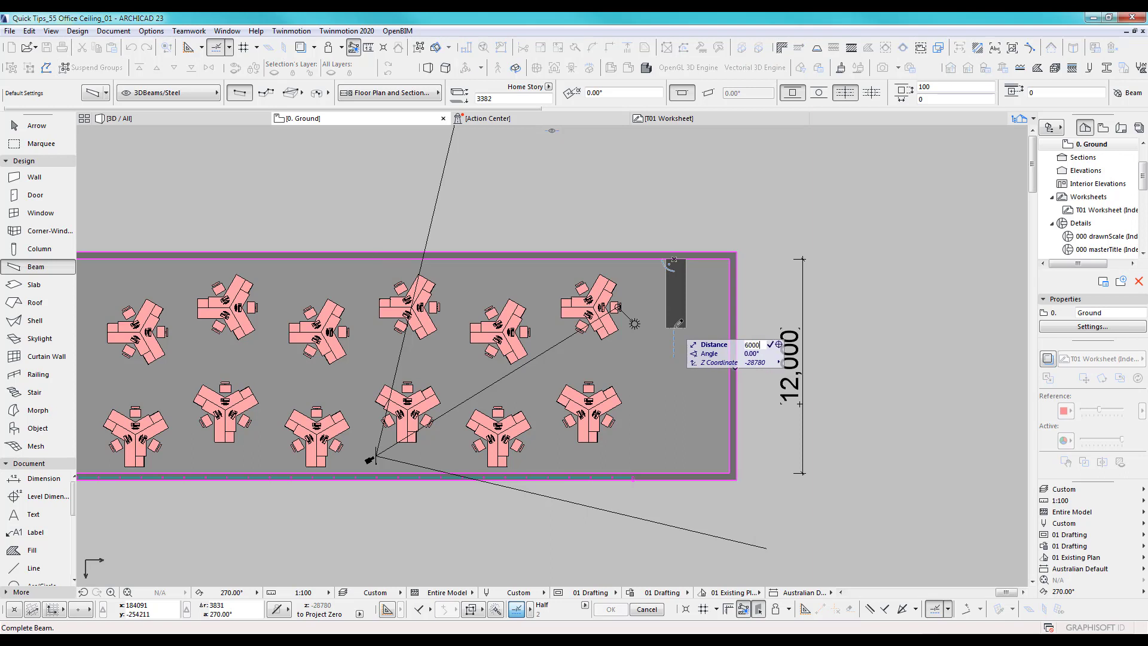
key(Return)
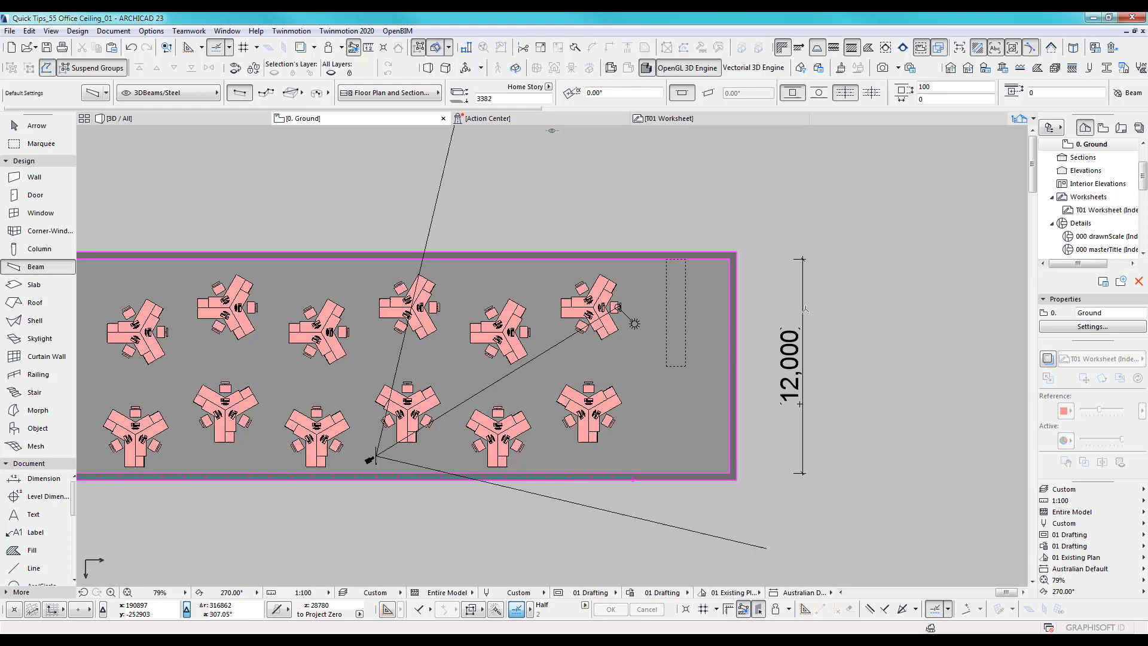
Enclose the new beam and the room's right end in a marquee and show only that area in 3D
click(37, 143)
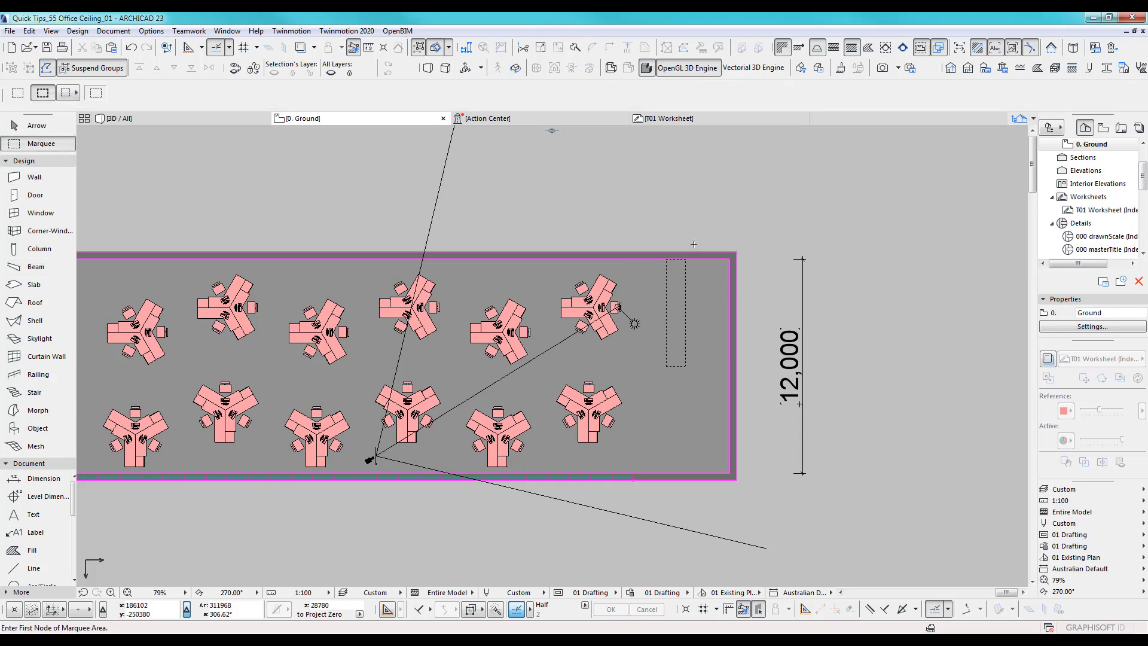
click(641, 221)
click(757, 508)
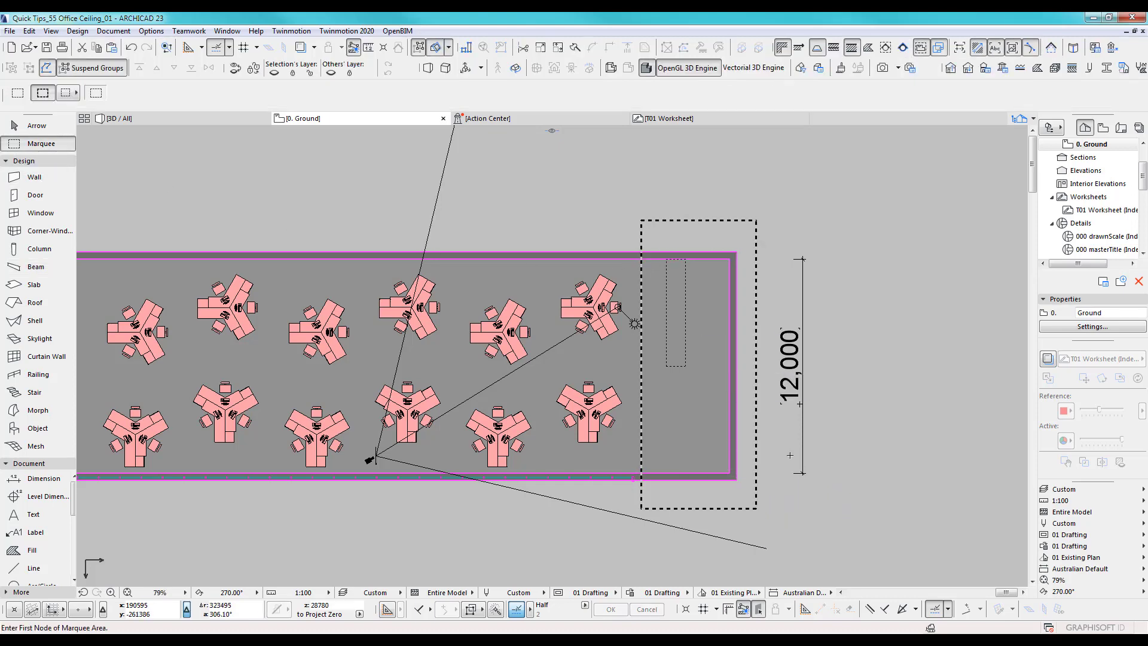
key(F5)
middle_drag(825, 335, 599, 408)
scroll(545, 407, up, 3)
scroll(562, 371, up, 6)
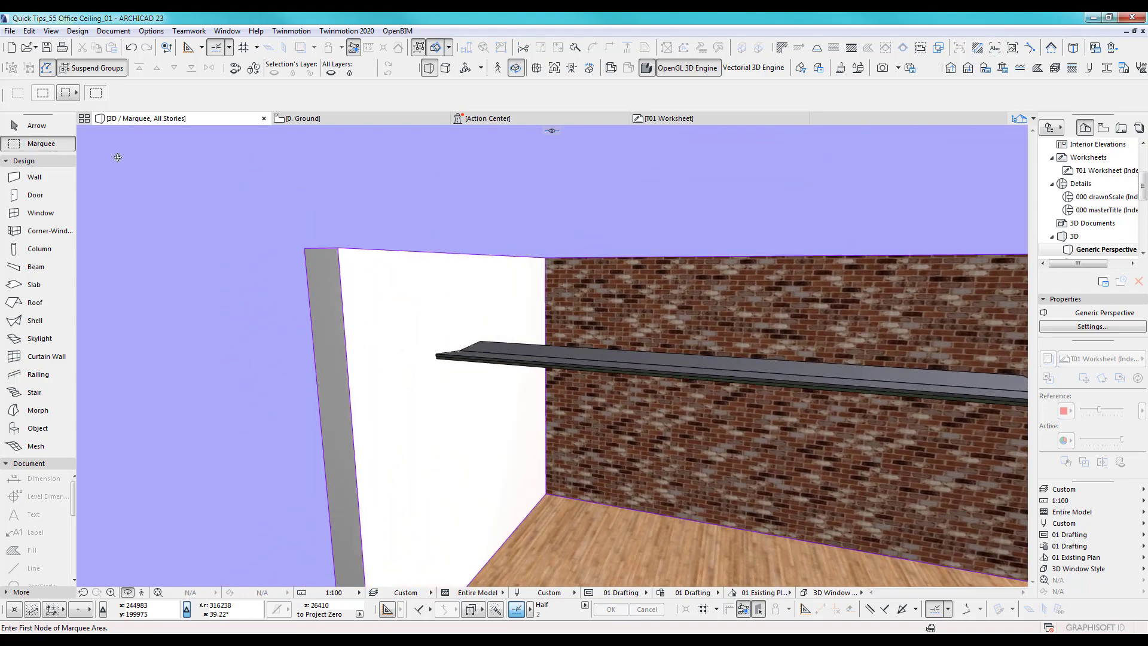
Raise the beam vertically to the top of the walls, at 4586 mm above its home story
click(37, 133)
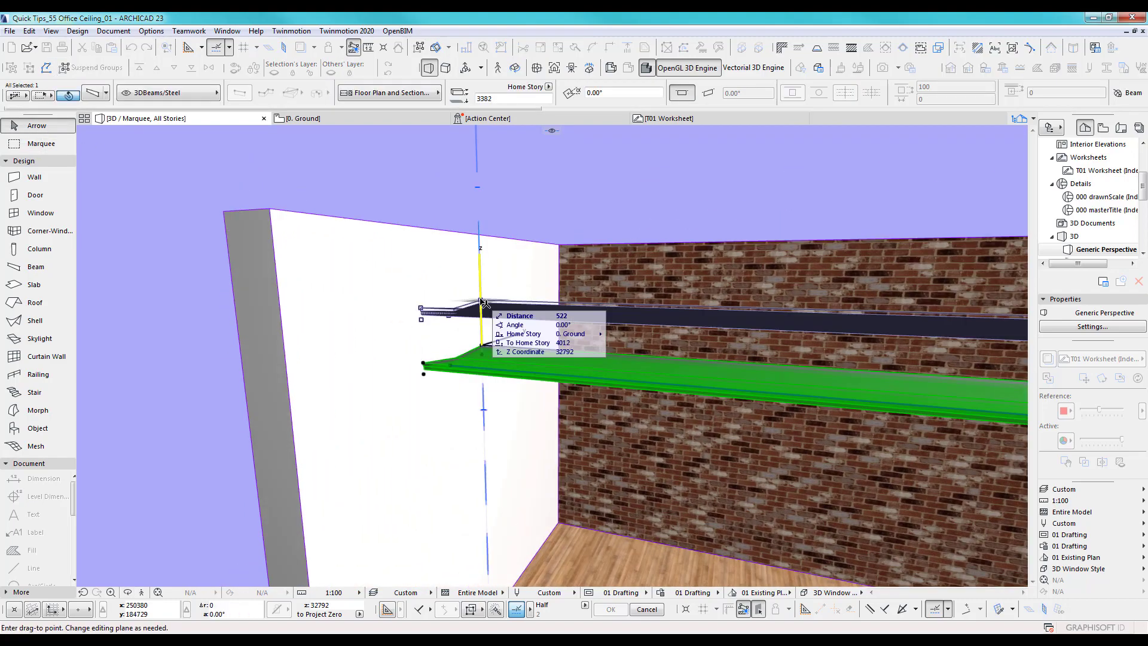
click(482, 305)
shift+middle_drag(482, 305, 626, 328)
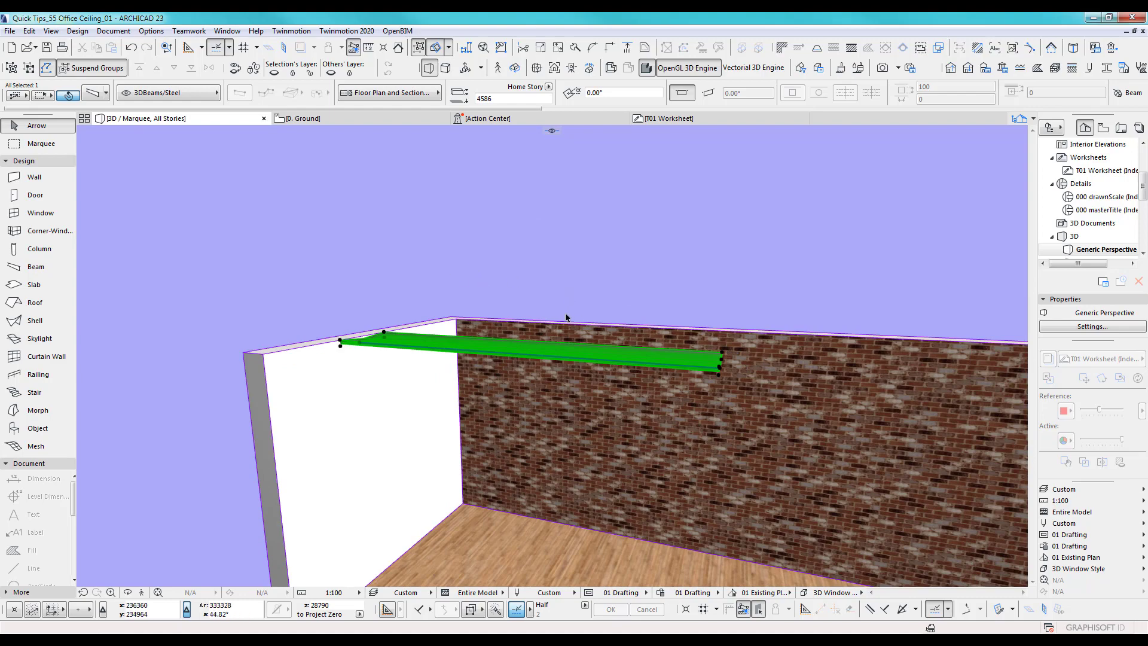
Make the ceiling beam slanted with a slope of 2.5° and inspect its battened underside
middle_drag(557, 339, 547, 344)
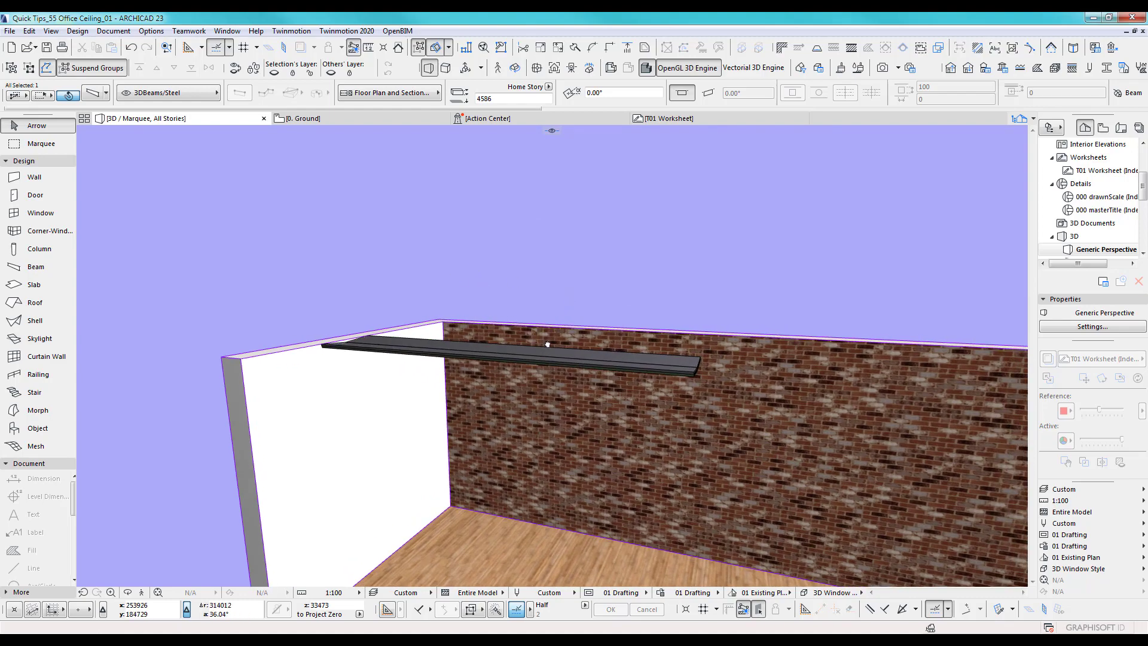
click(547, 344)
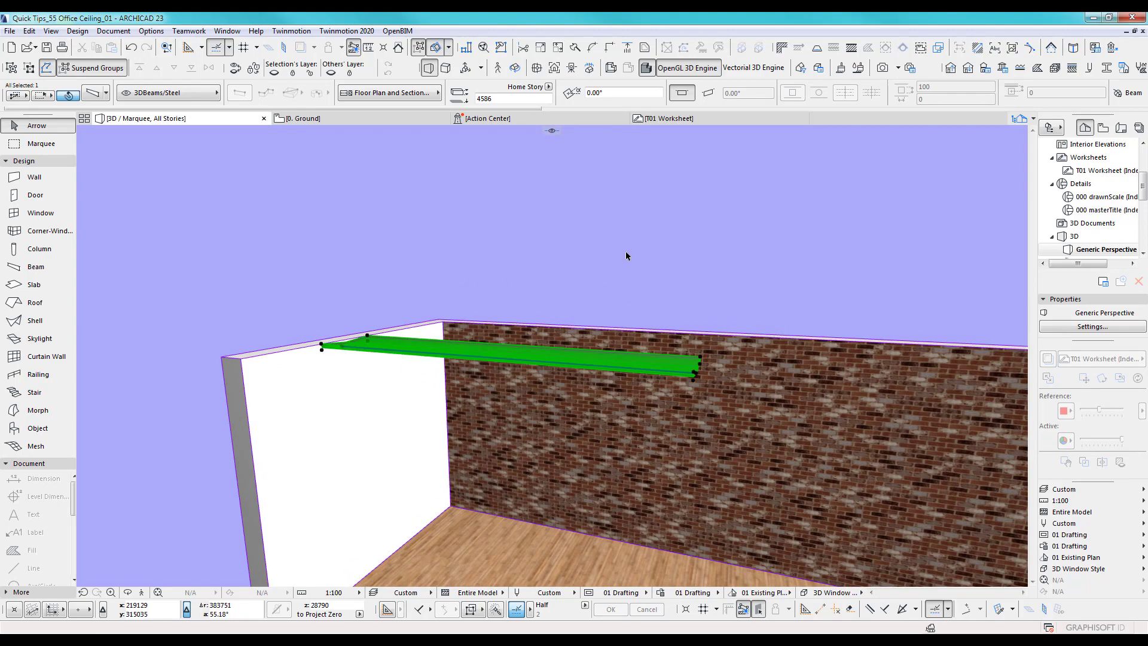
click(709, 94)
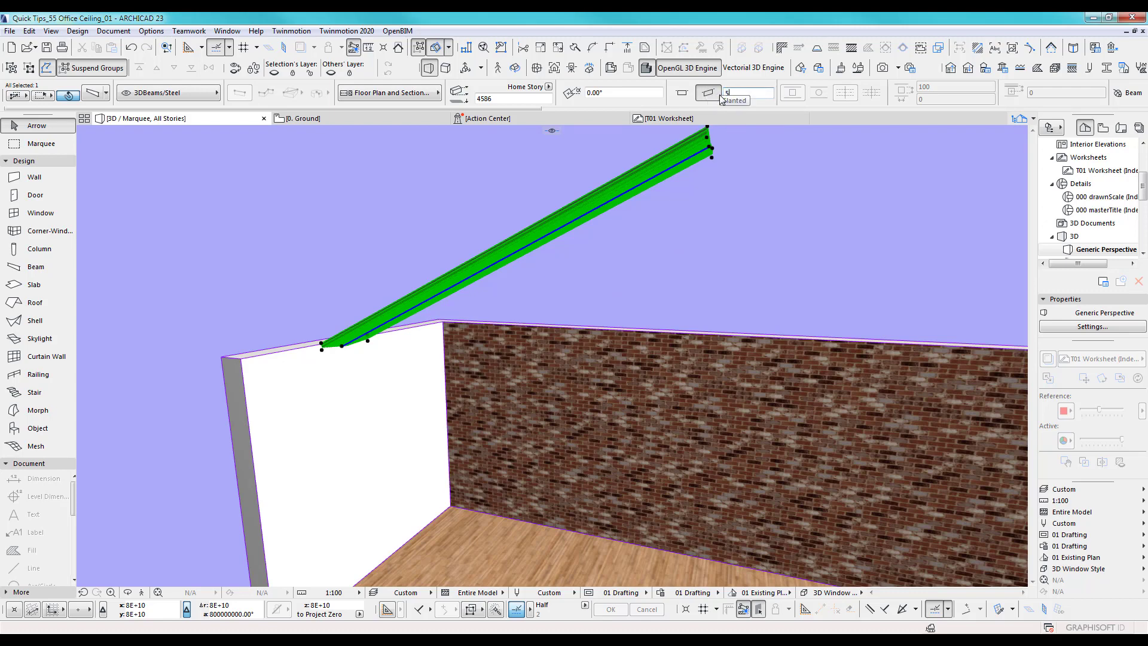
key(Return)
middle_drag(568, 488, 668, 300)
click(668, 300)
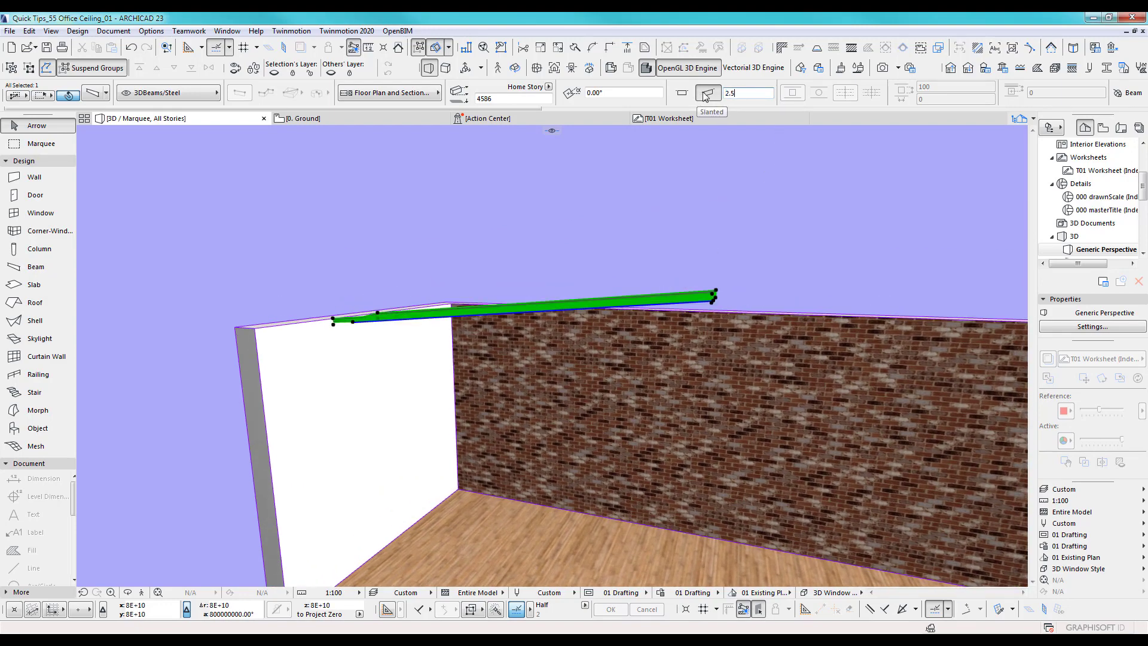
key(Return)
shift+middle_drag(623, 397, 609, 400)
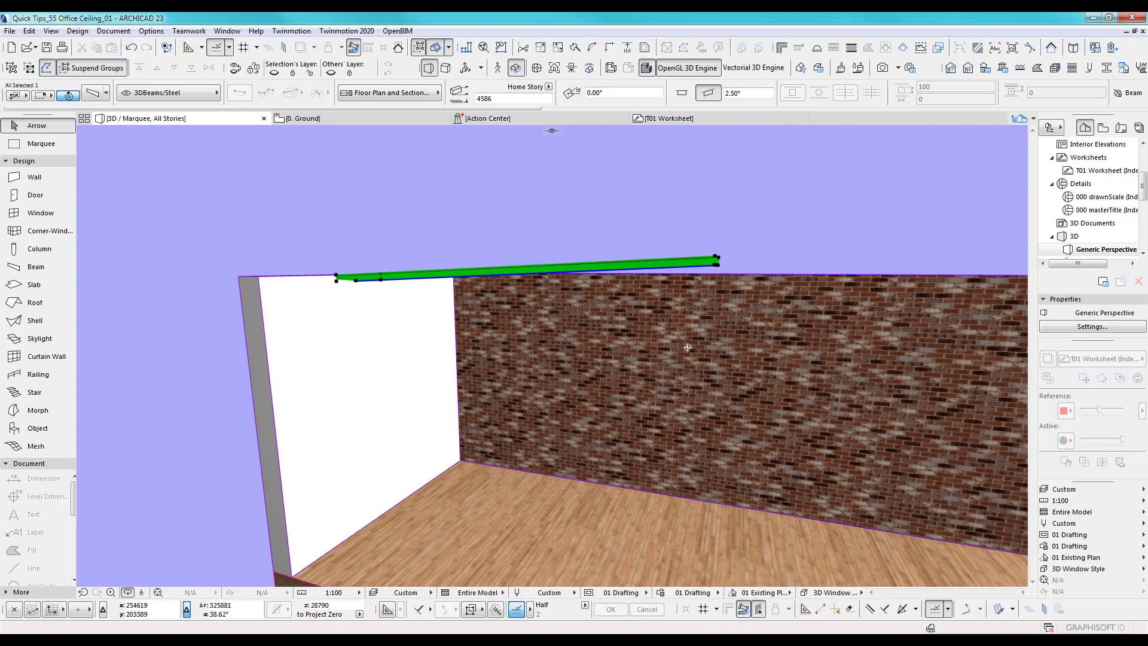
shift+middle_drag(688, 348, 330, 223)
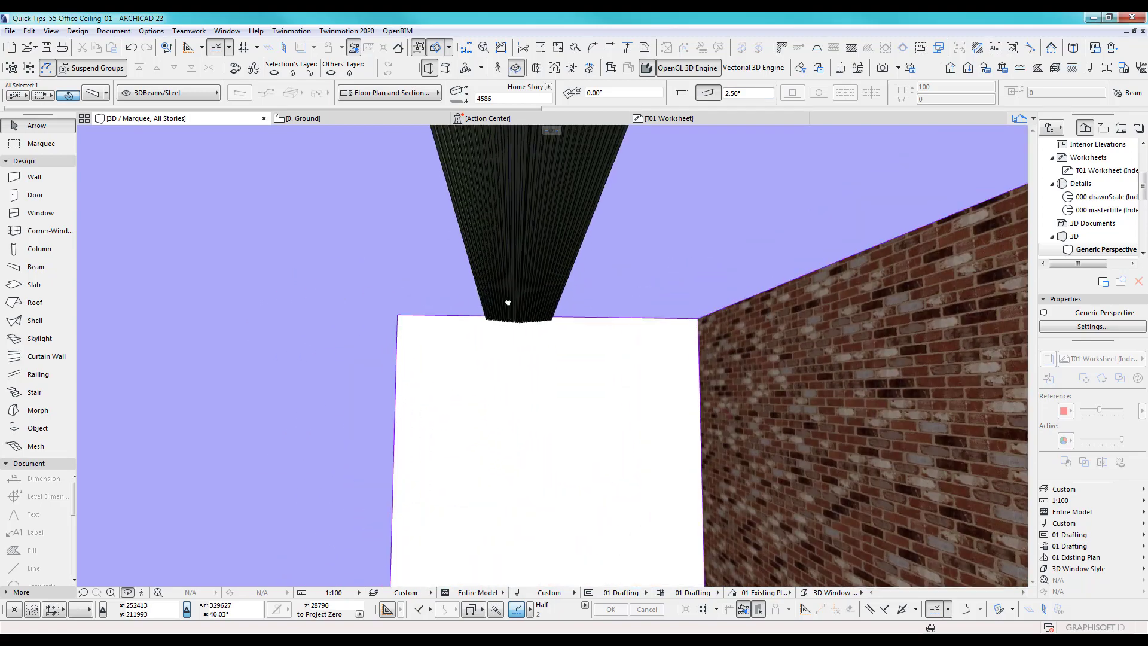
scroll(507, 302, up, 2)
shift+middle_drag(502, 304, 586, 281)
On the Ground floor plan, move the beam 2477 mm so its outer corner meets the inner corner of the right end wall
key(F2)
scroll(759, 274, up, 6)
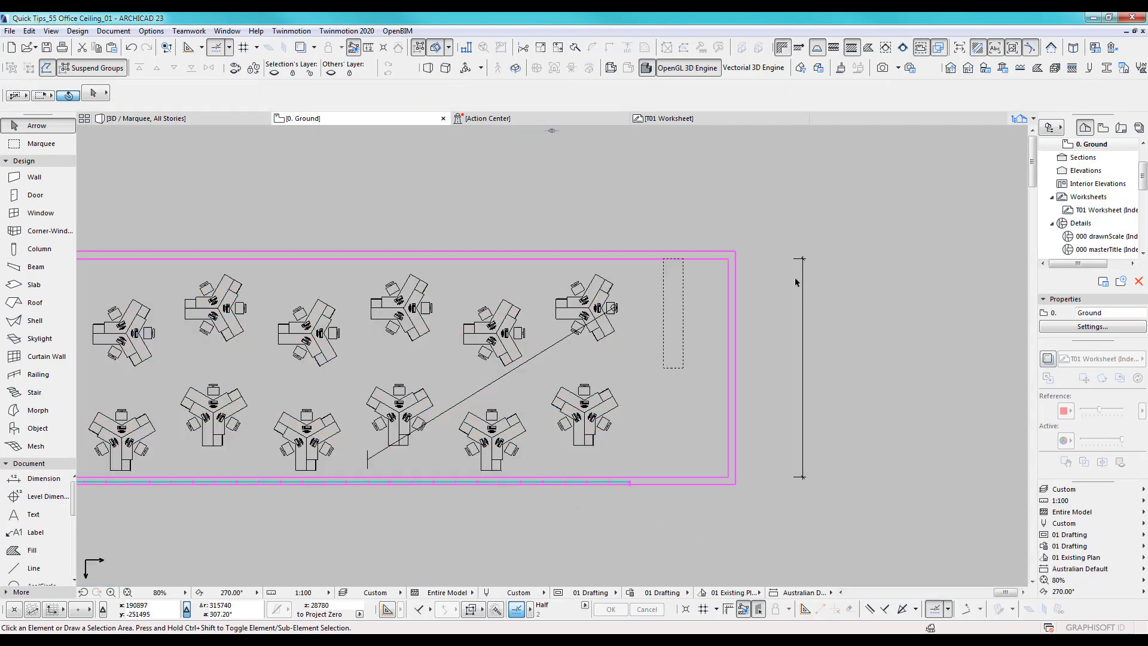
click(402, 208)
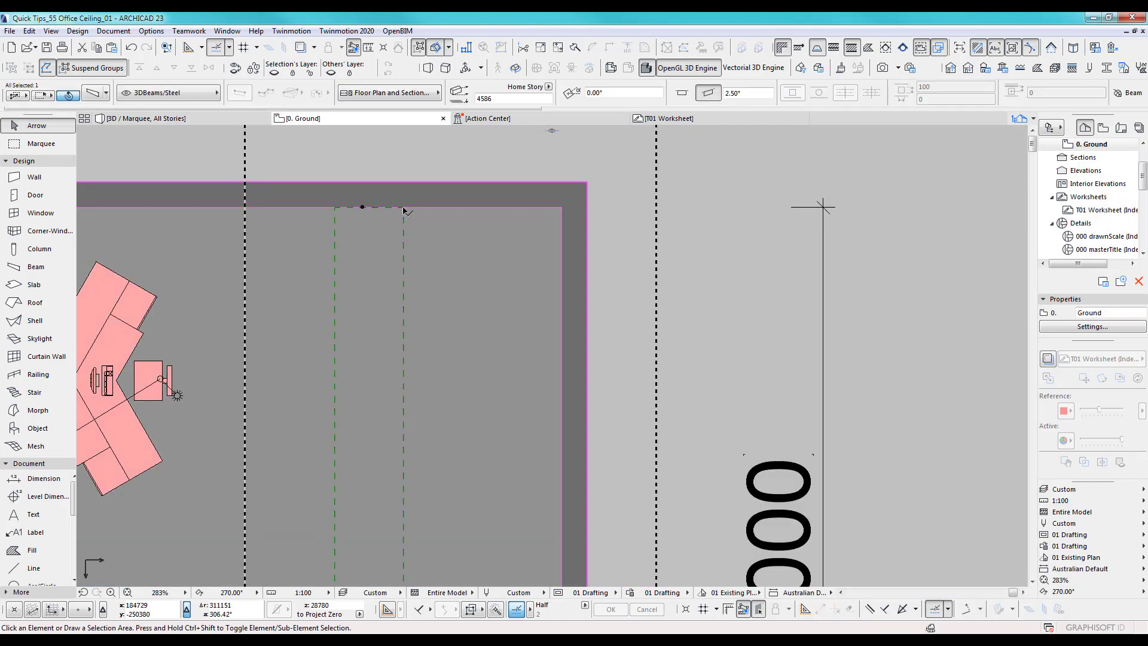
middle_drag(403, 208, 491, 224)
key(ctrl+d)
click(491, 224)
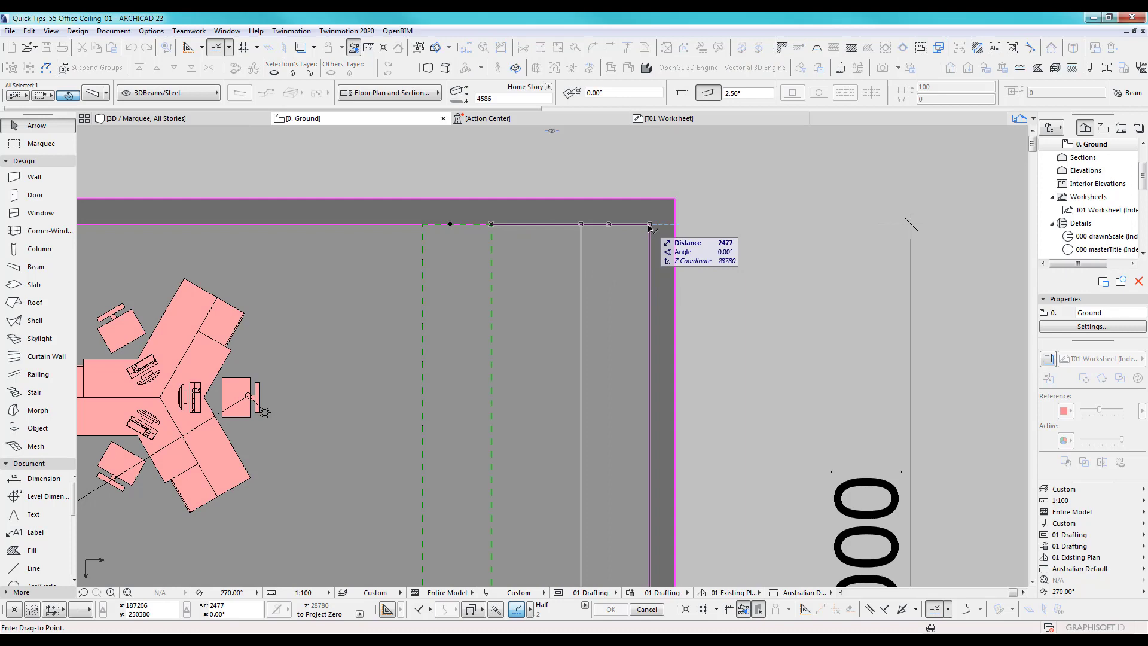
click(649, 224)
scroll(709, 302, down, 2)
middle_drag(709, 307, 621, 269)
scroll(622, 269, down, 1)
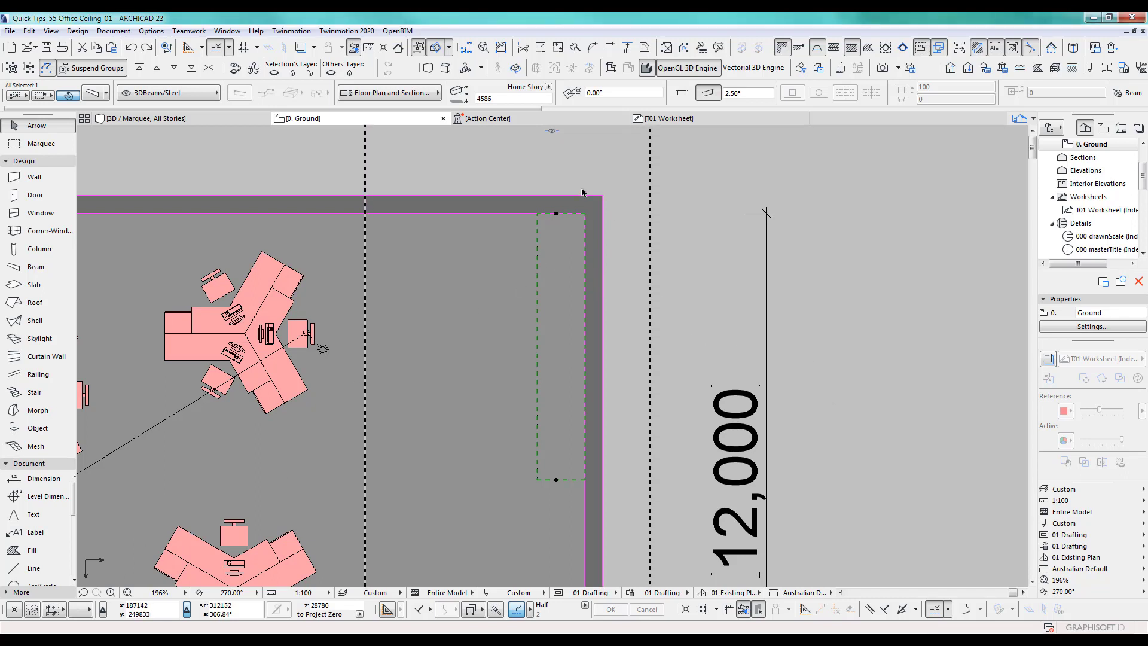
scroll(575, 207, up, 5)
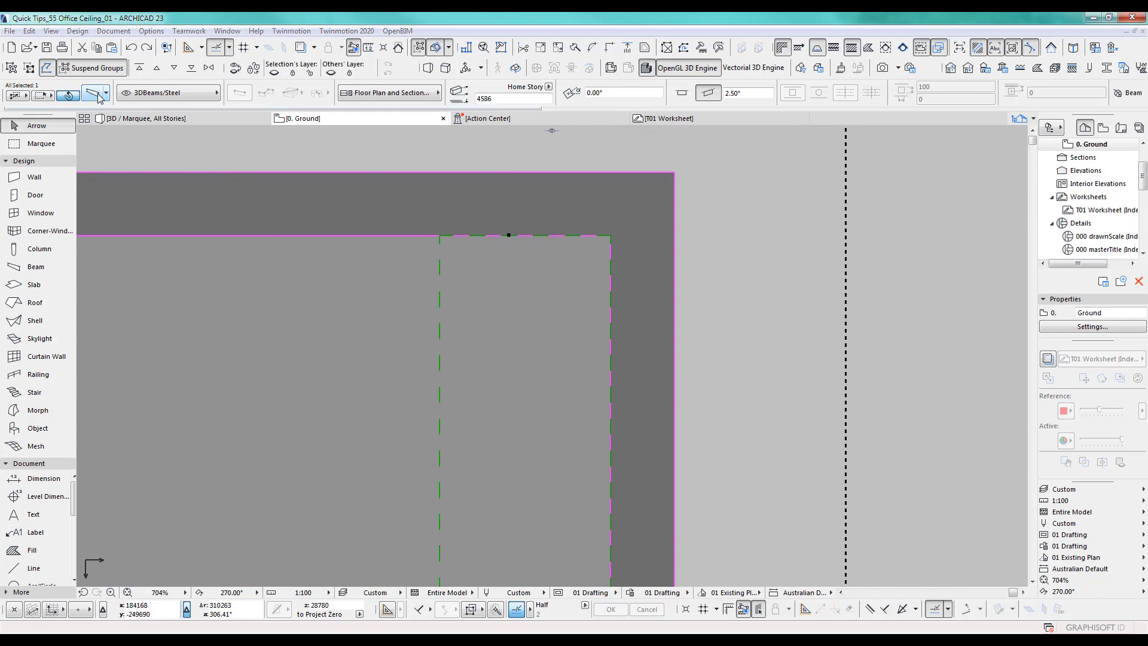
Remove the beam's reference axis offset and realign its outer edge with the inner corner of the end wall
key(ctrl+t)
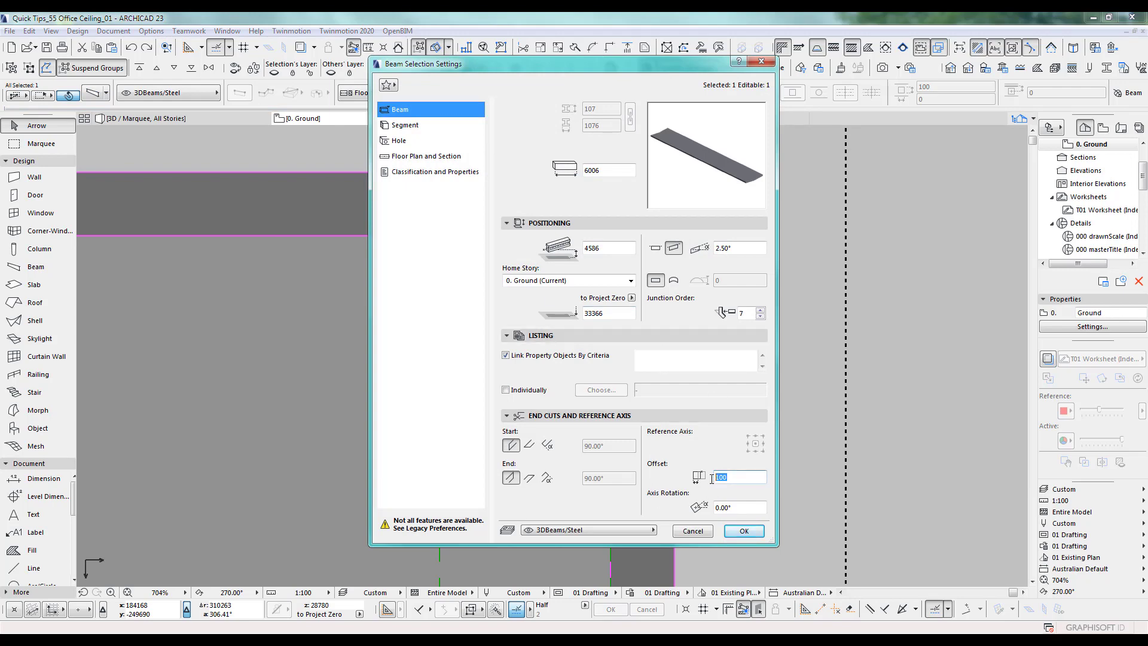
click(744, 532)
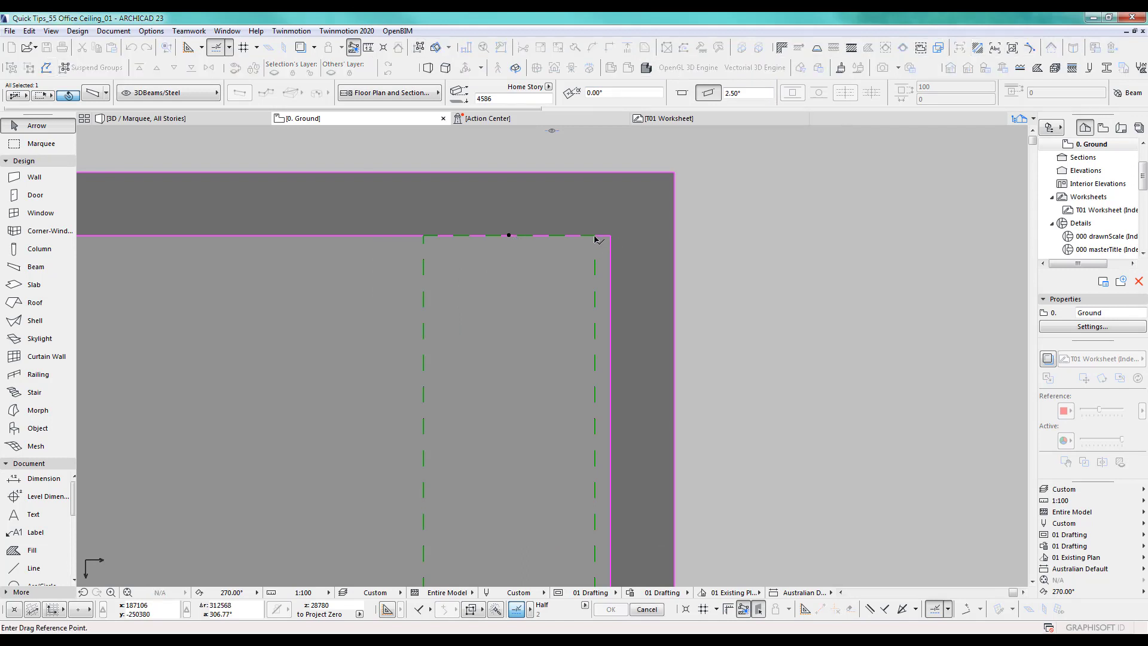
click(595, 238)
click(611, 237)
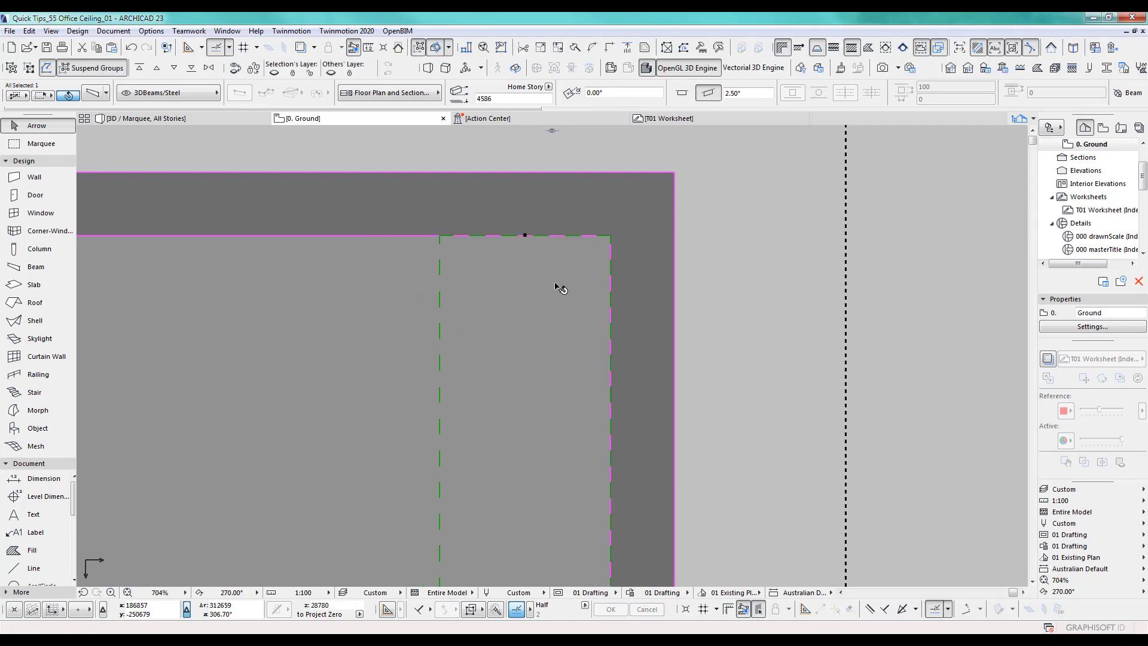
Copy the ceiling beam 1076 mm into the room so the copy sits edge to edge with the original
scroll(511, 401, down, 3)
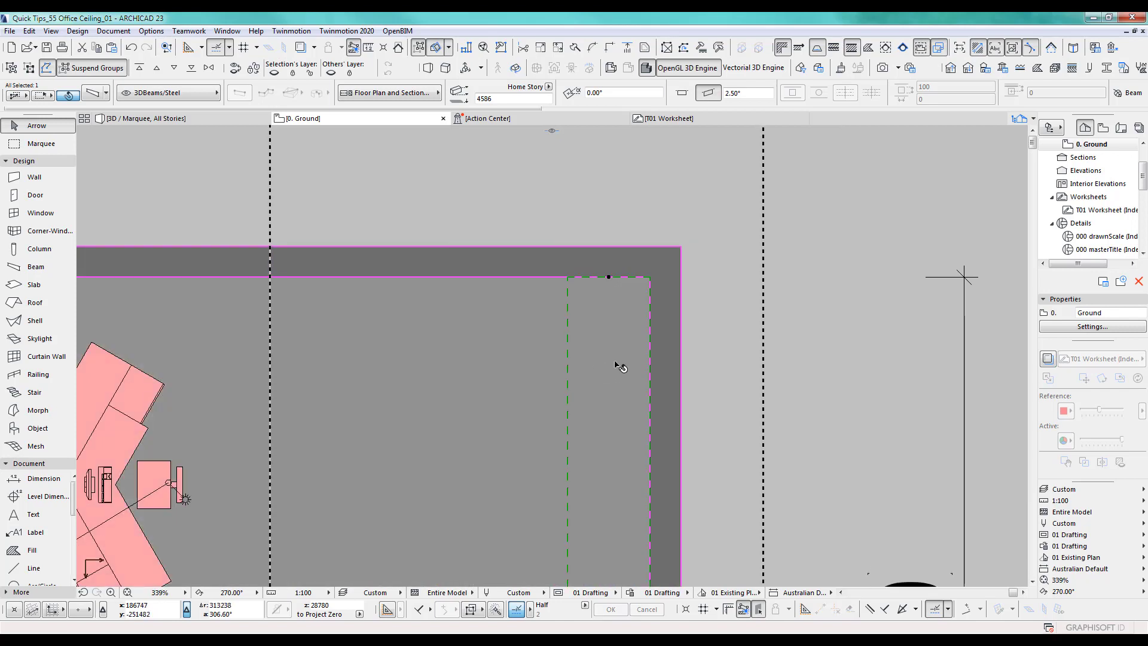
key(ctrl+d)
scroll(604, 281, up, 3)
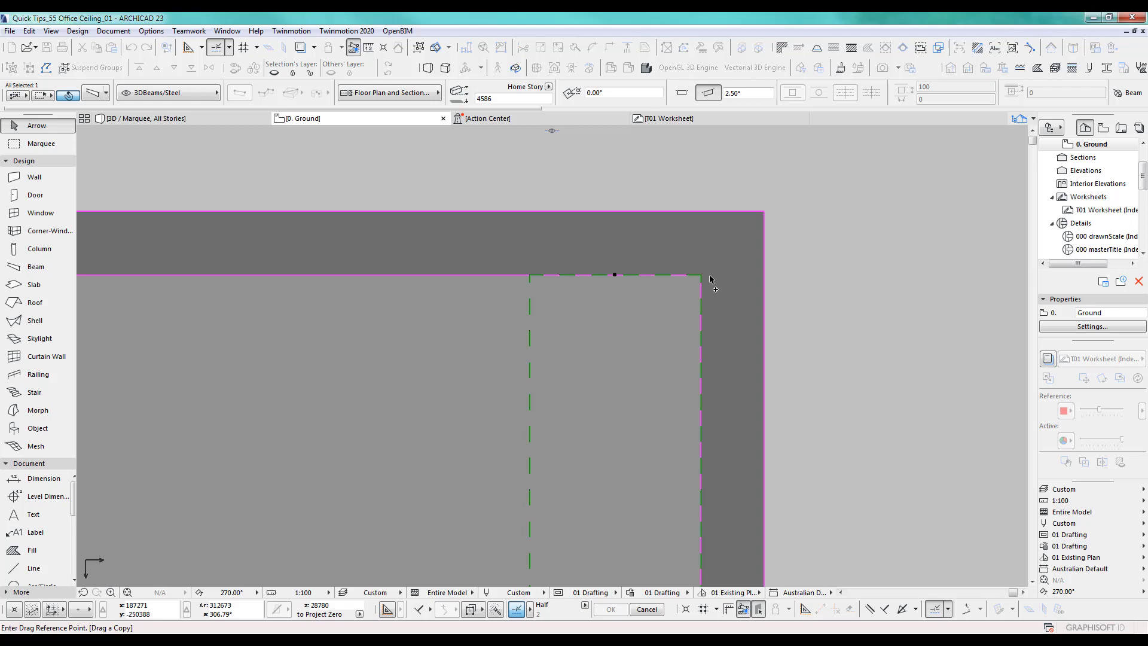
click(701, 275)
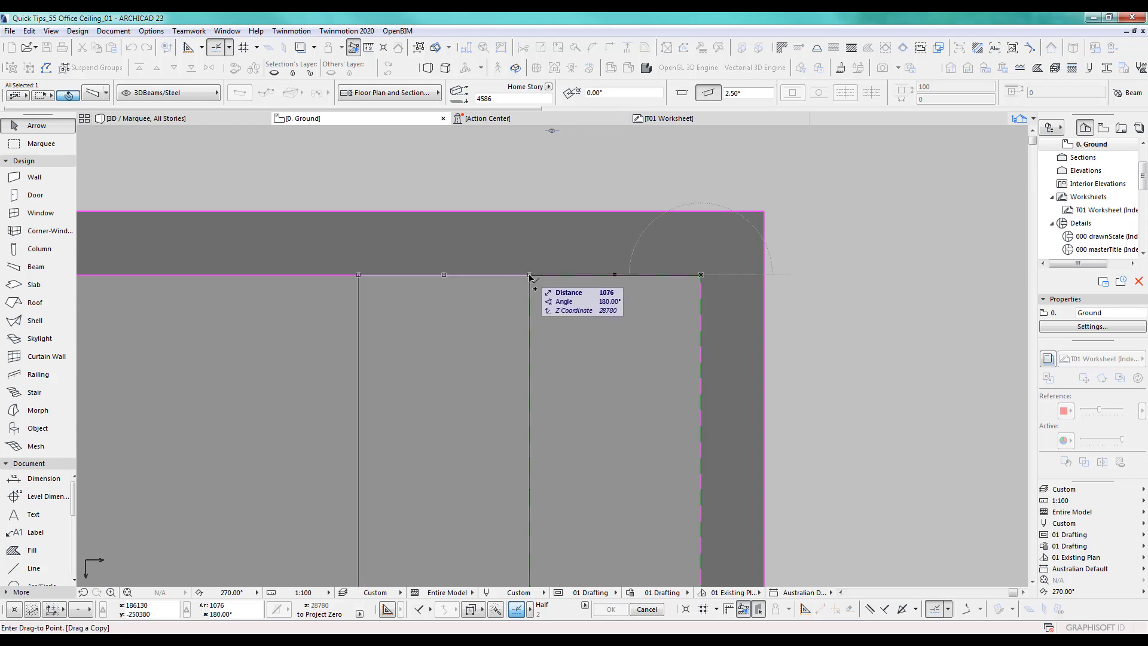
click(531, 275)
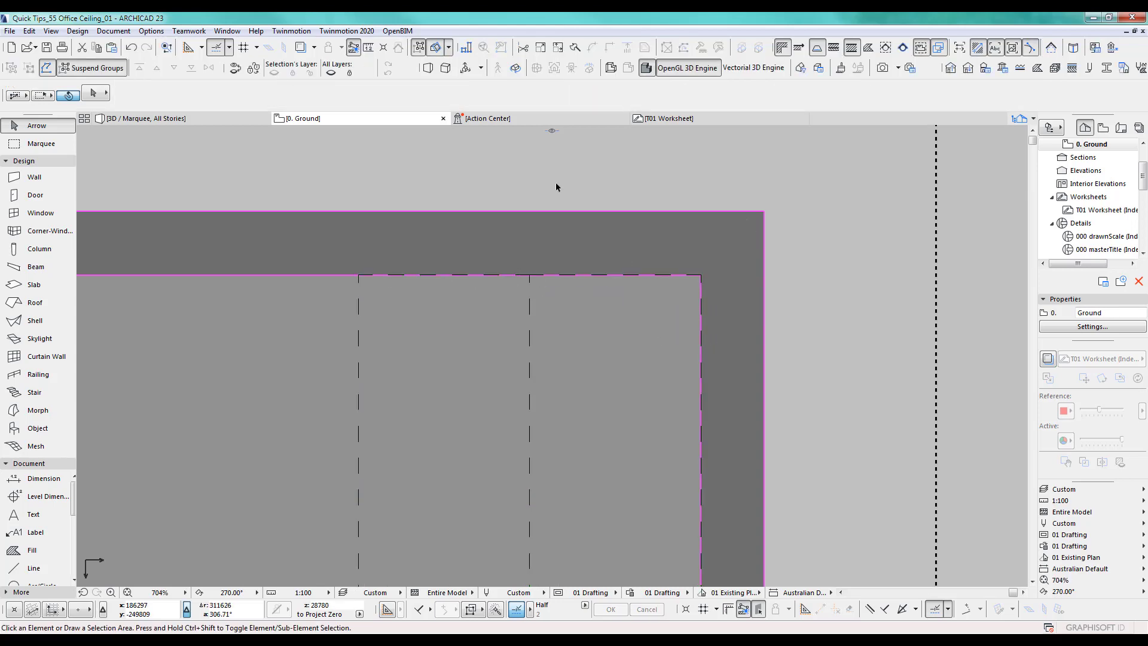
Inspect the two adjoining ceiling beams in 3D, examining the battened underside and the fit against the walls
key(F3)
shift+middle_drag(517, 280, 305, 213)
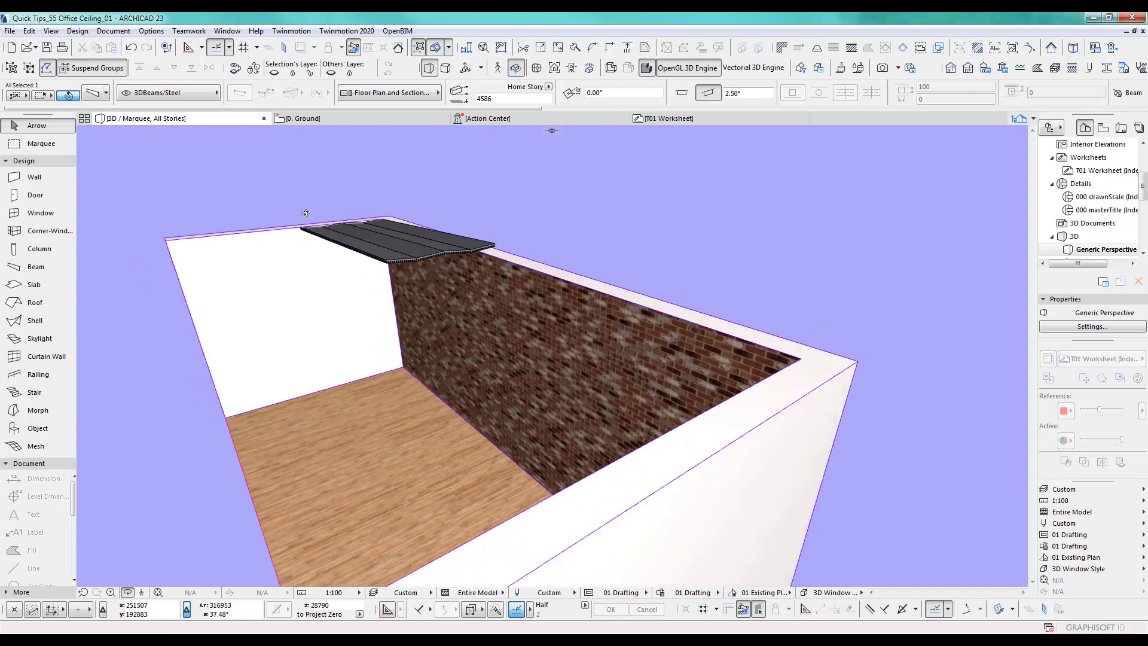
scroll(297, 191, up, 4)
shift+middle_drag(353, 354, 251, 288)
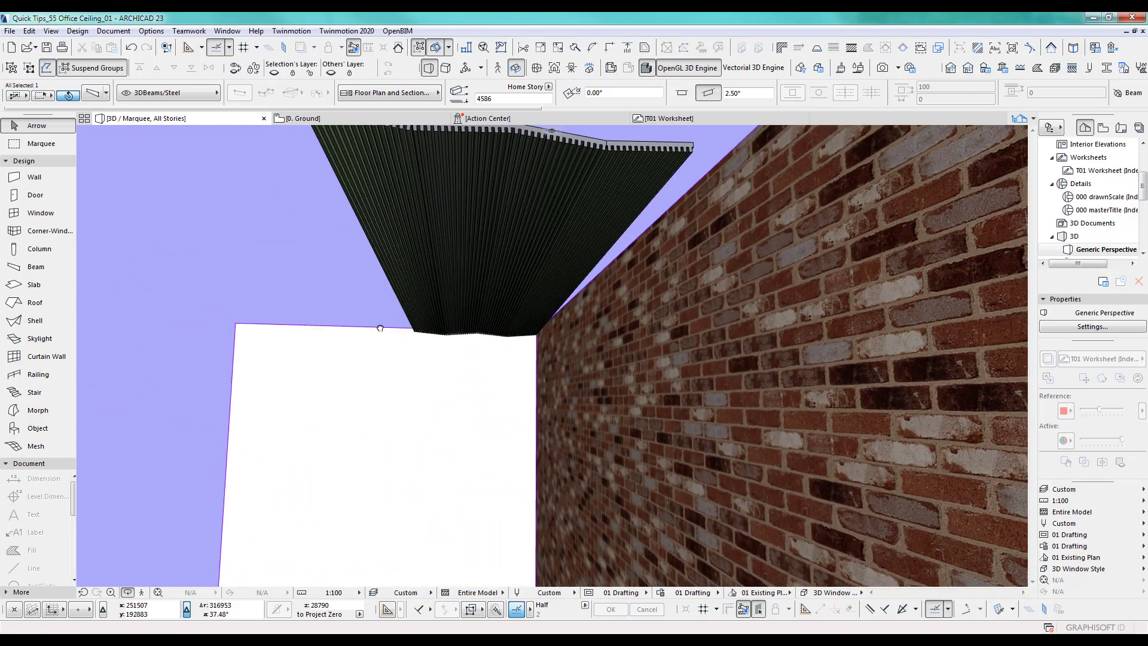
scroll(377, 328, up, 4)
middle_drag(481, 330, 325, 299)
scroll(437, 299, up, 1)
shift+middle_drag(436, 298, 283, 225)
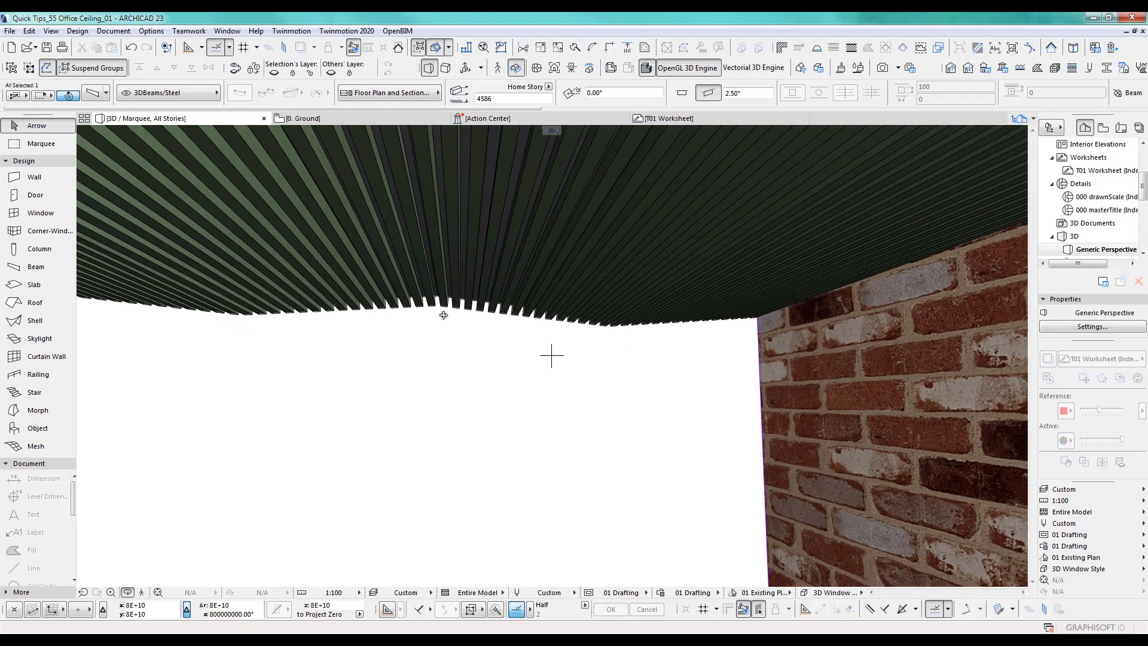
scroll(562, 440, down, 7)
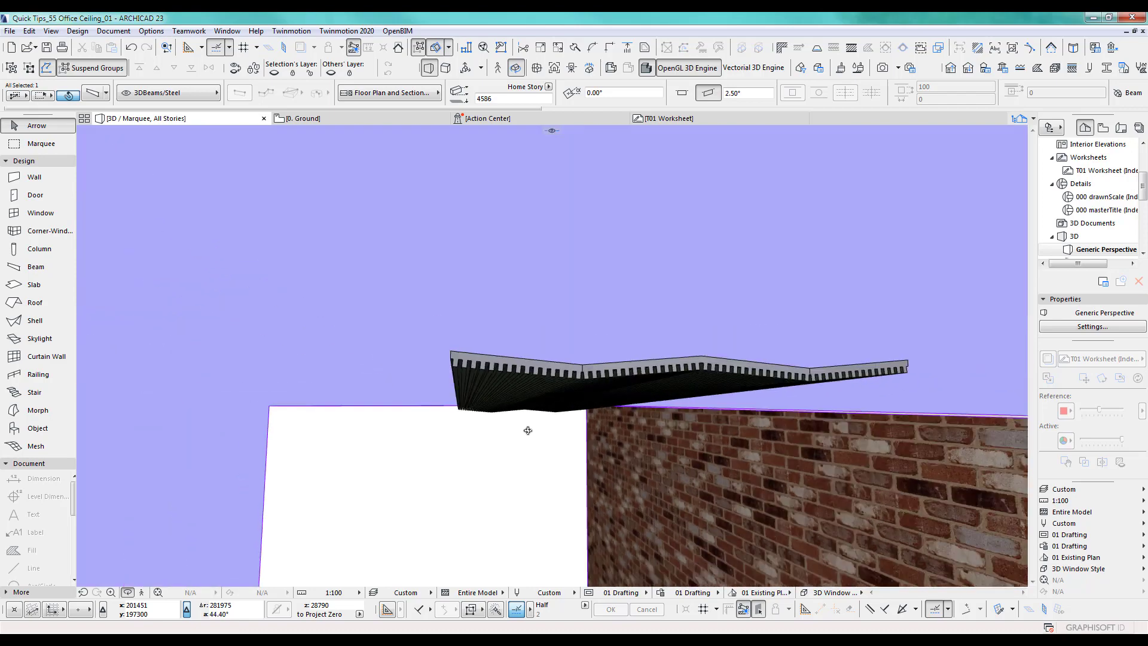
shift+middle_drag(528, 431, 515, 197)
On the Ground floor plan, copy both ceiling beams about 3056 mm horizontally to outside the end wall
key(F2)
scroll(591, 388, down, 5)
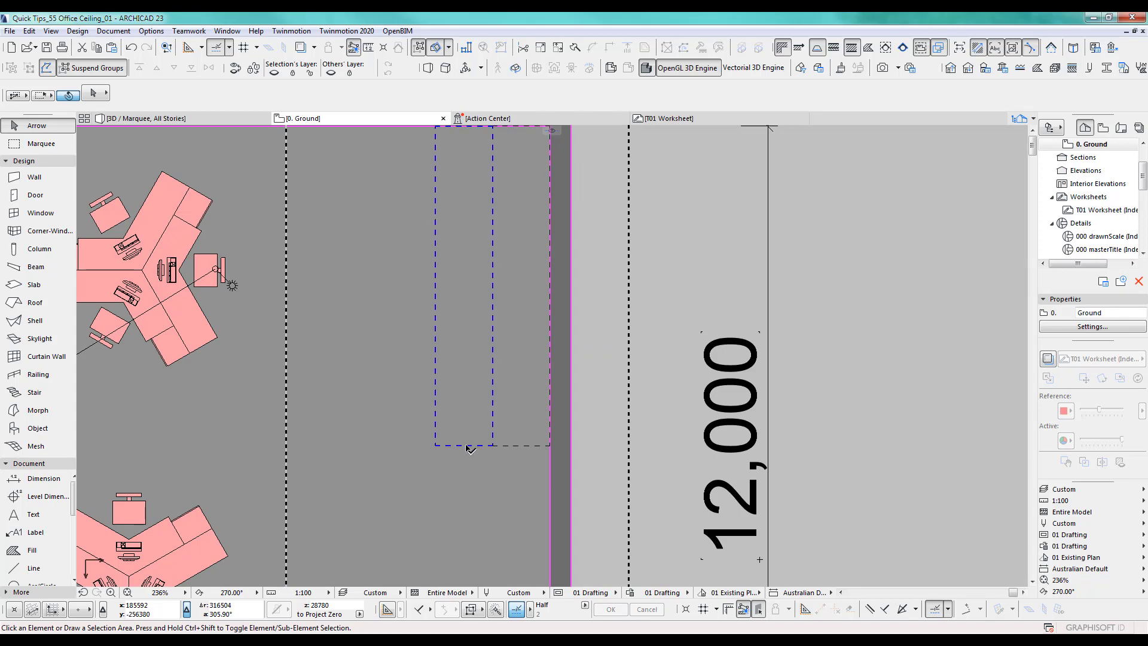
click(473, 445)
scroll(523, 463, down, 3)
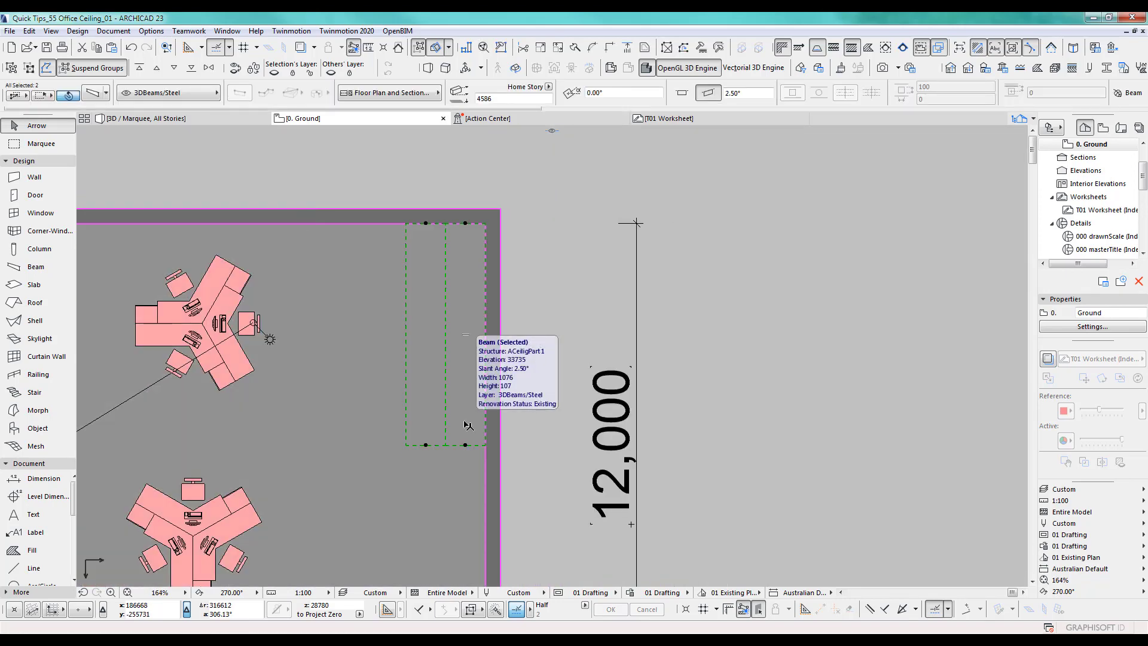
key(ctrl+alt+d)
click(454, 411)
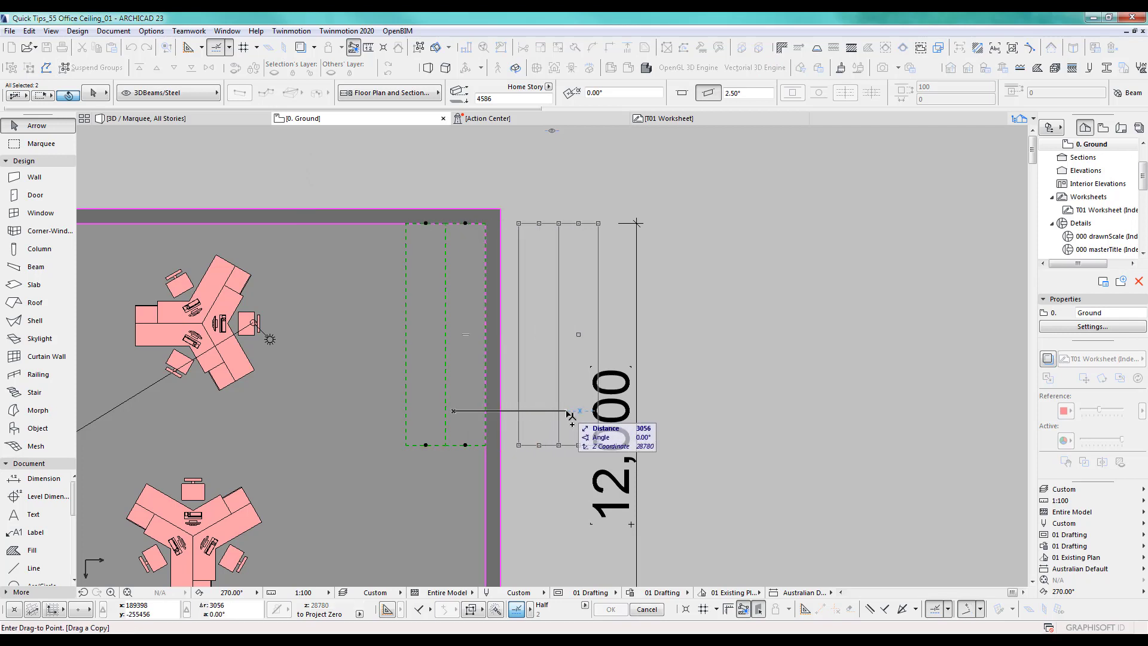
click(566, 411)
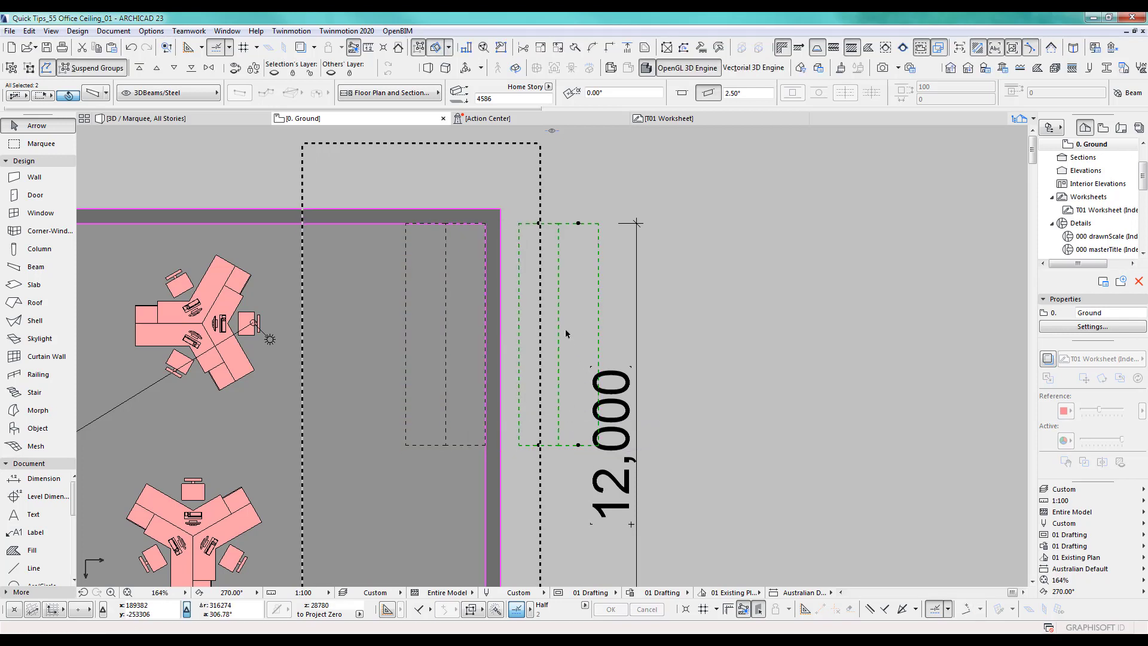
Rotate the copied pair of beams 180° about the midpoint of their shared edge
key(ctrl+e)
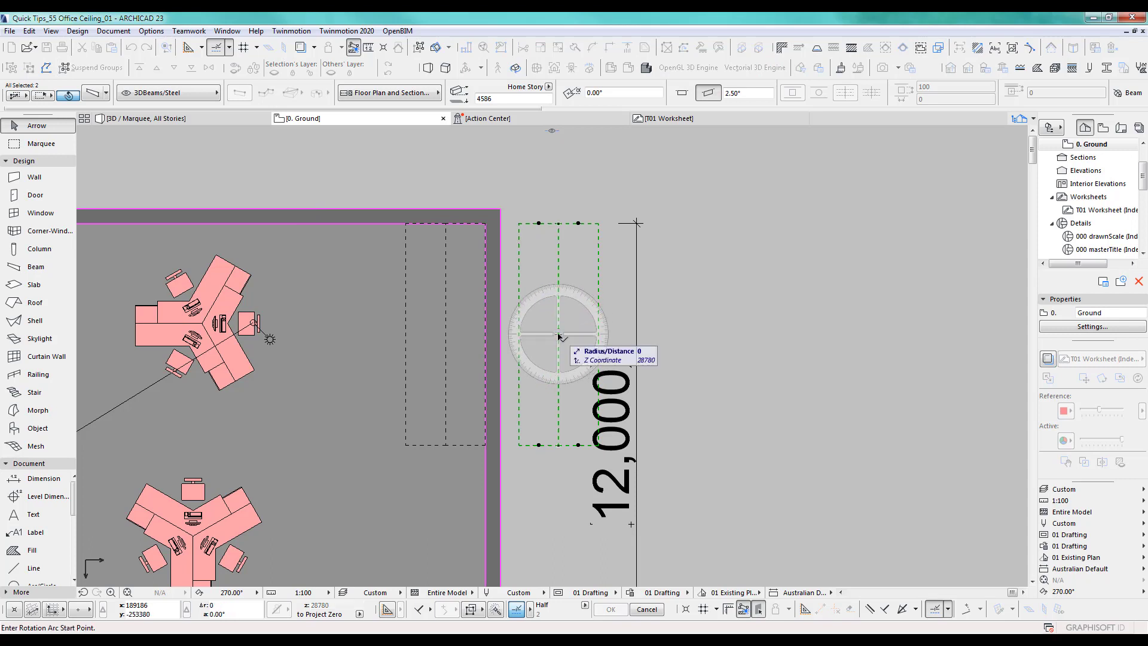
click(657, 334)
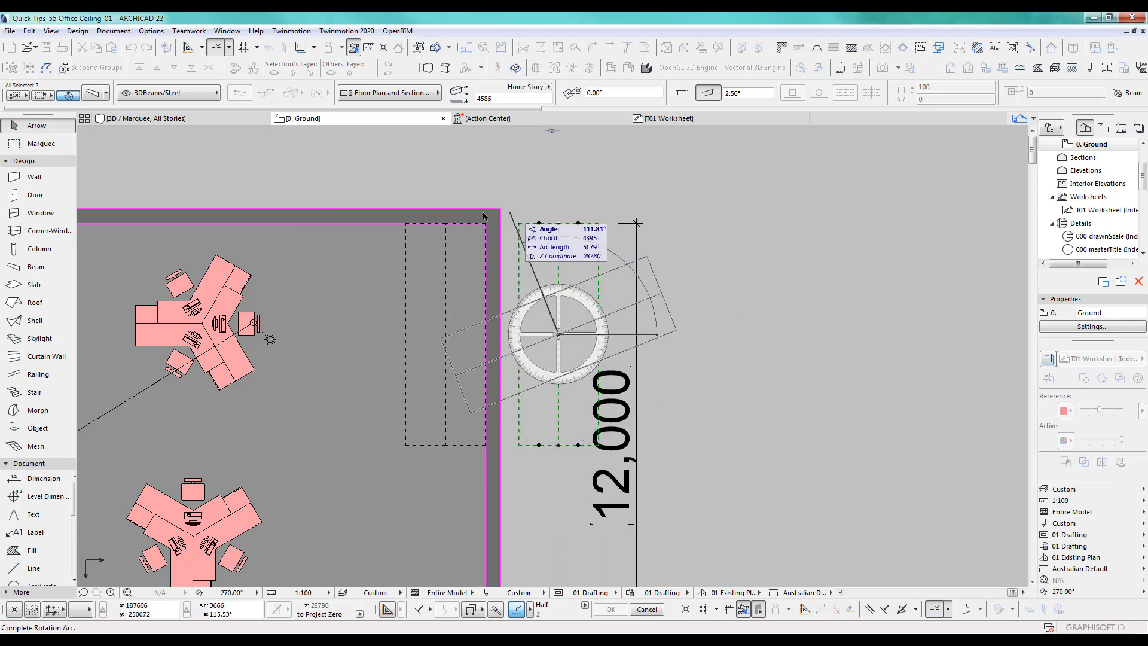
click(370, 338)
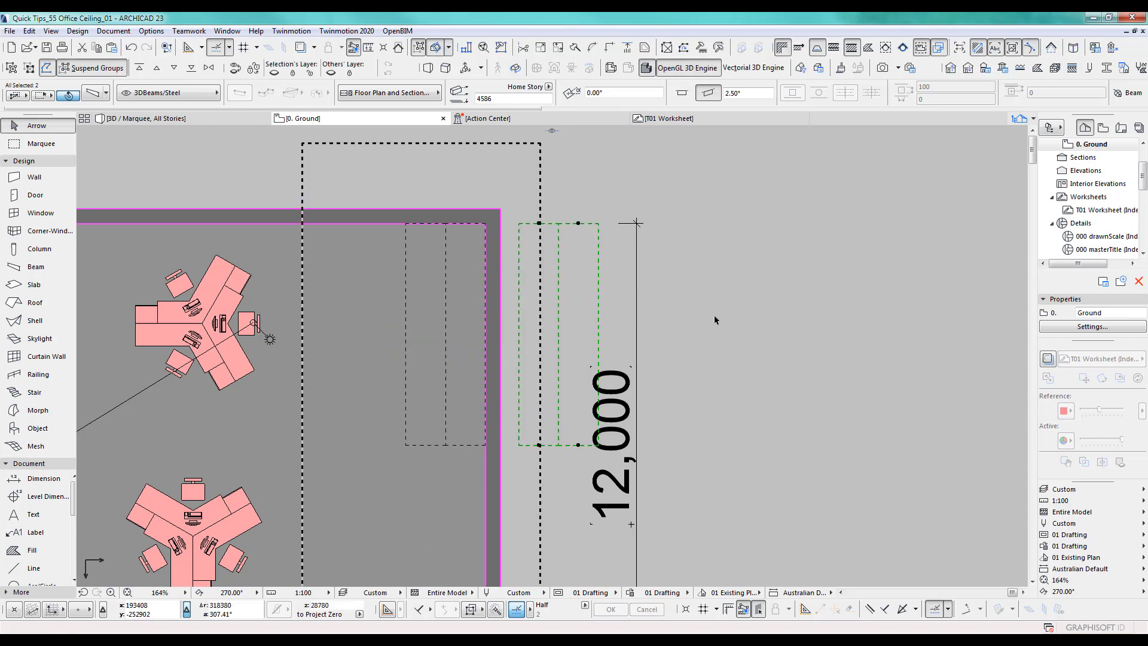
Enclose the original and rotated beam pairs in a new marquee and show that area in 3D
key(Escape)
click(25, 146)
click(249, 158)
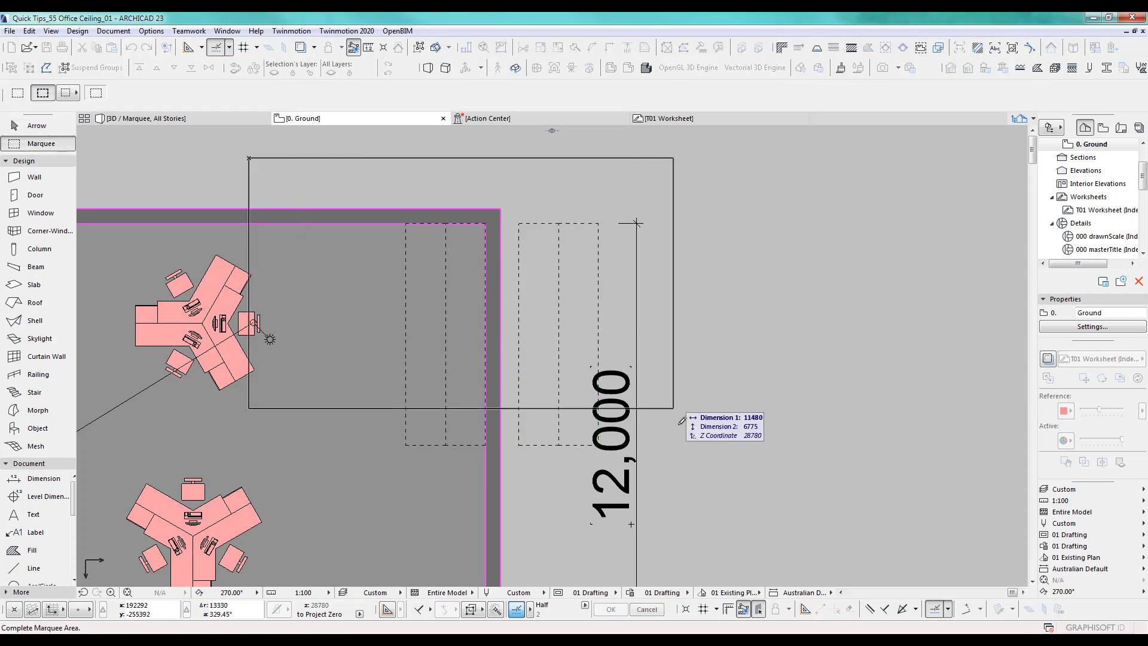
click(680, 477)
key(F5)
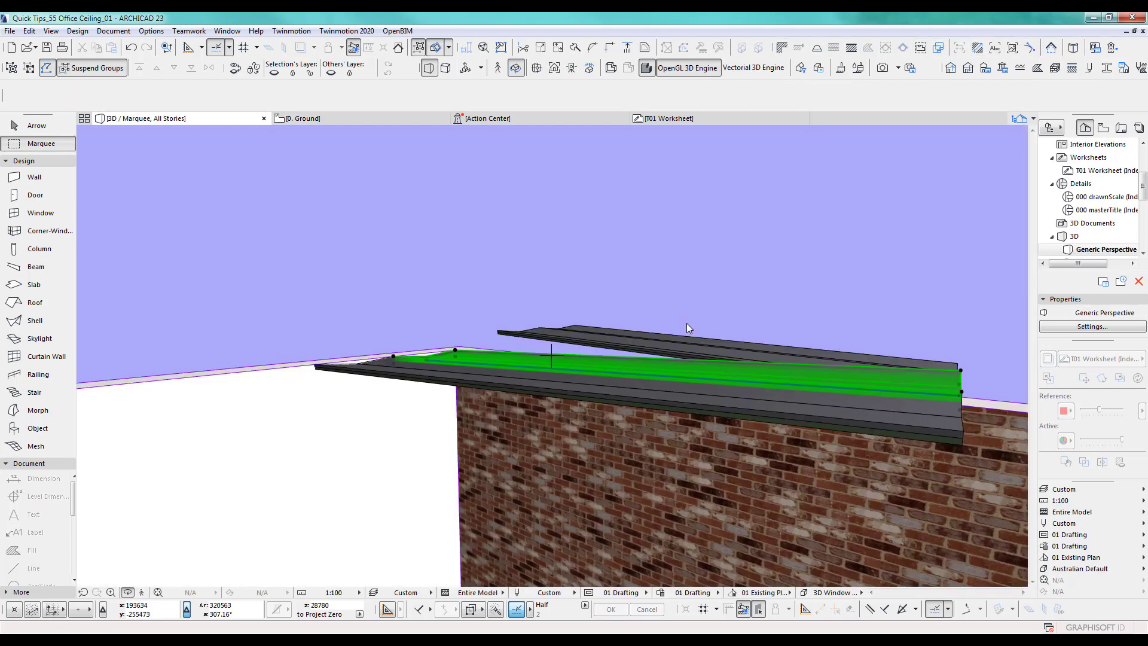
click(721, 355)
shift+middle_drag(849, 377, 779, 372)
Move both rotated beams into the room, placing the outer one's axis on the original pair's joint, and check the crossing in 3D
key(F2)
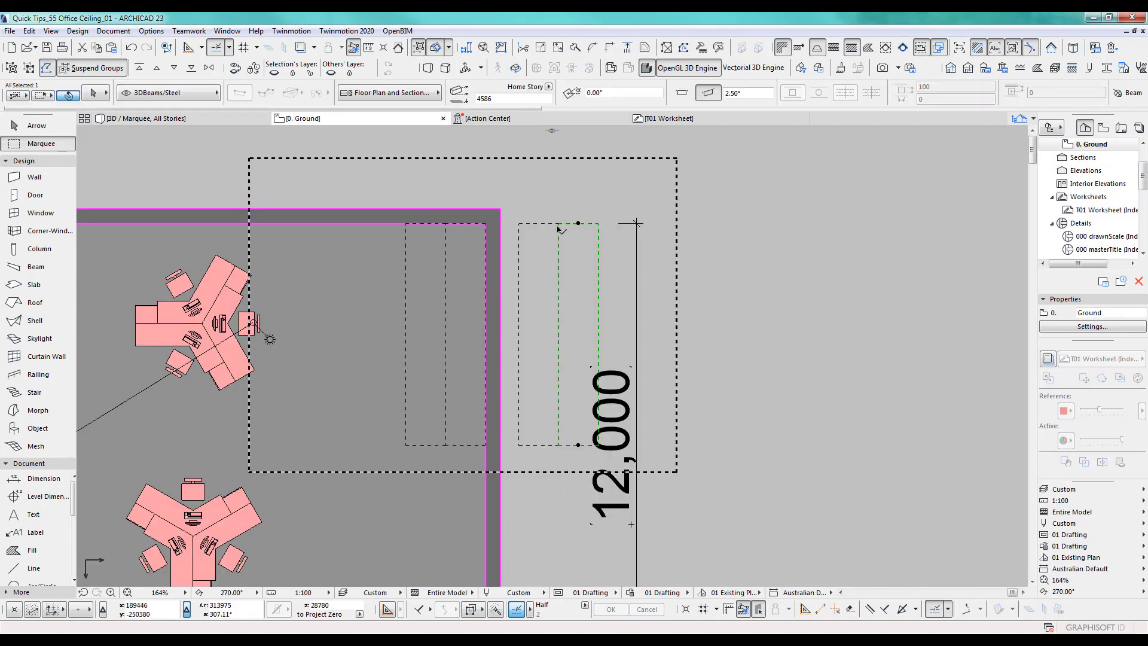
shift+click(538, 226)
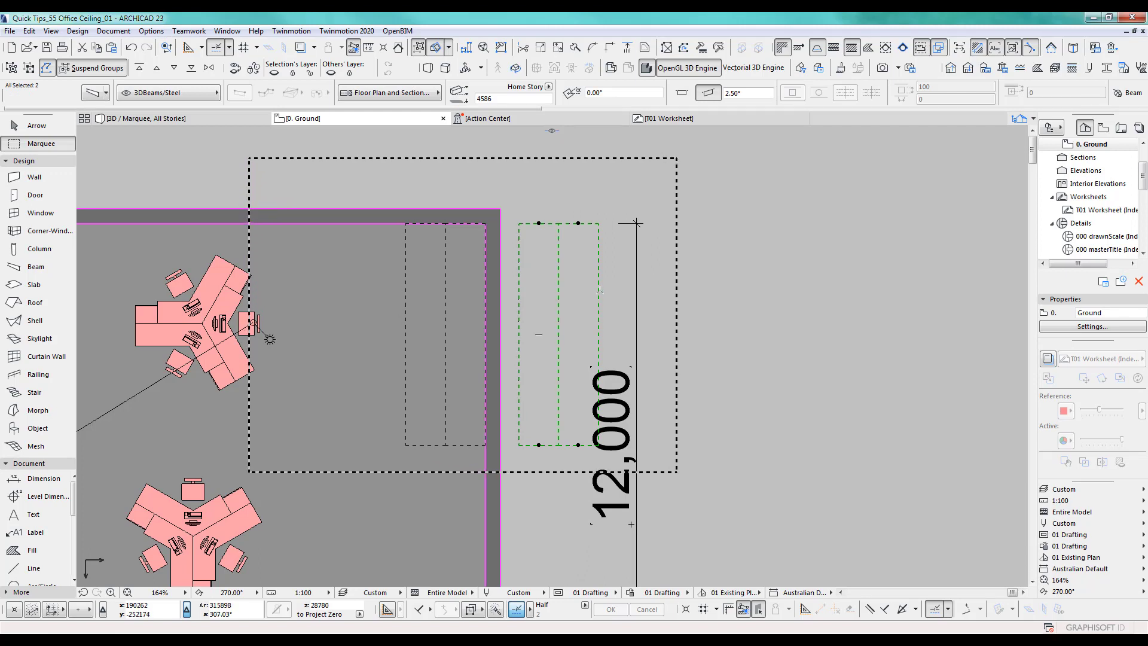
key(ctrl+d)
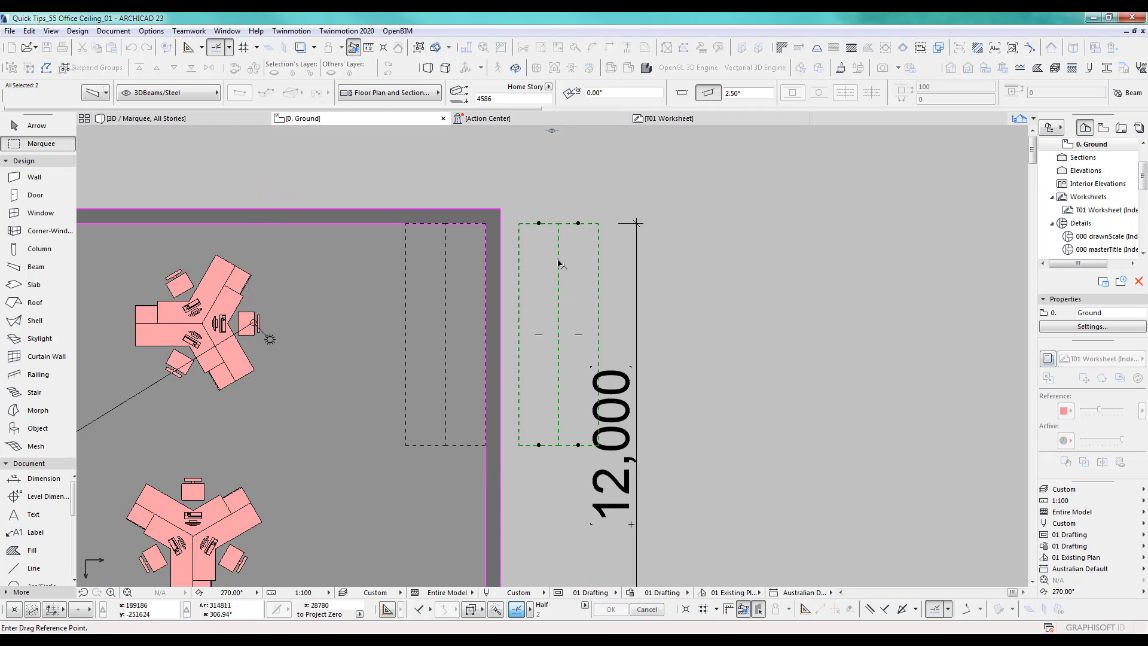
scroll(561, 264, up, 3)
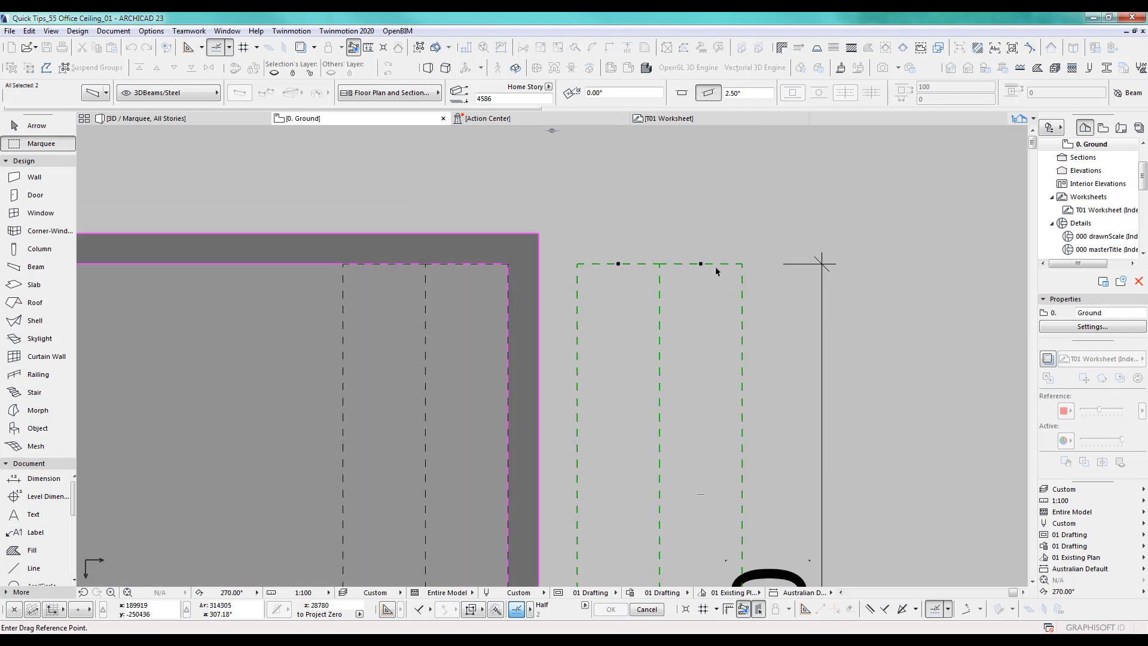
click(701, 264)
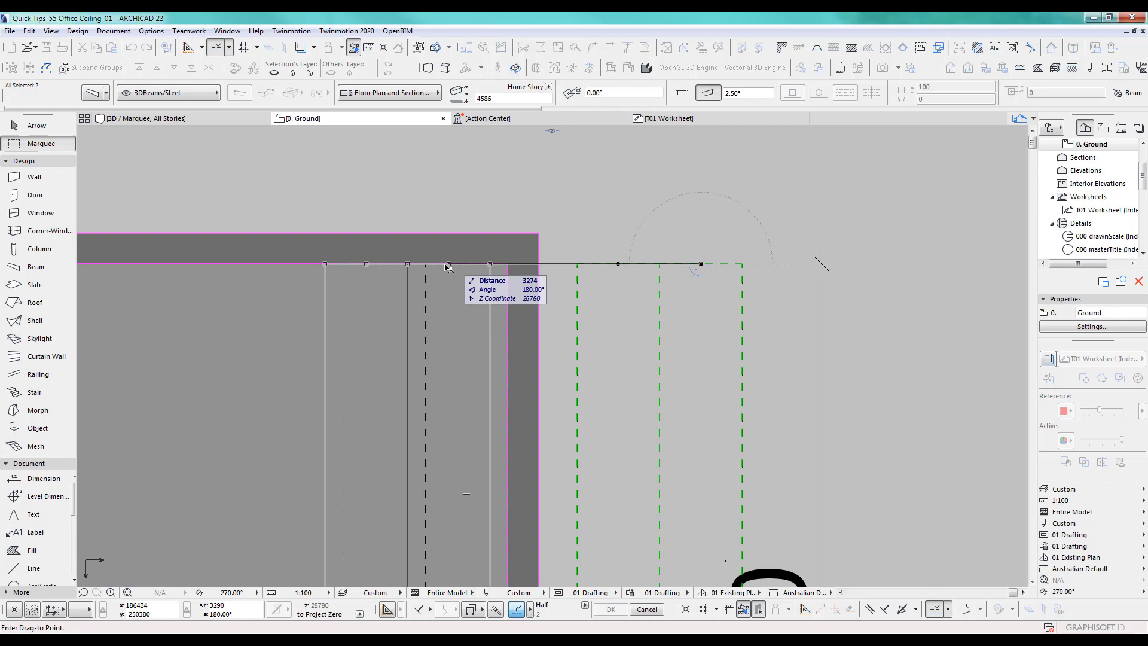
click(425, 263)
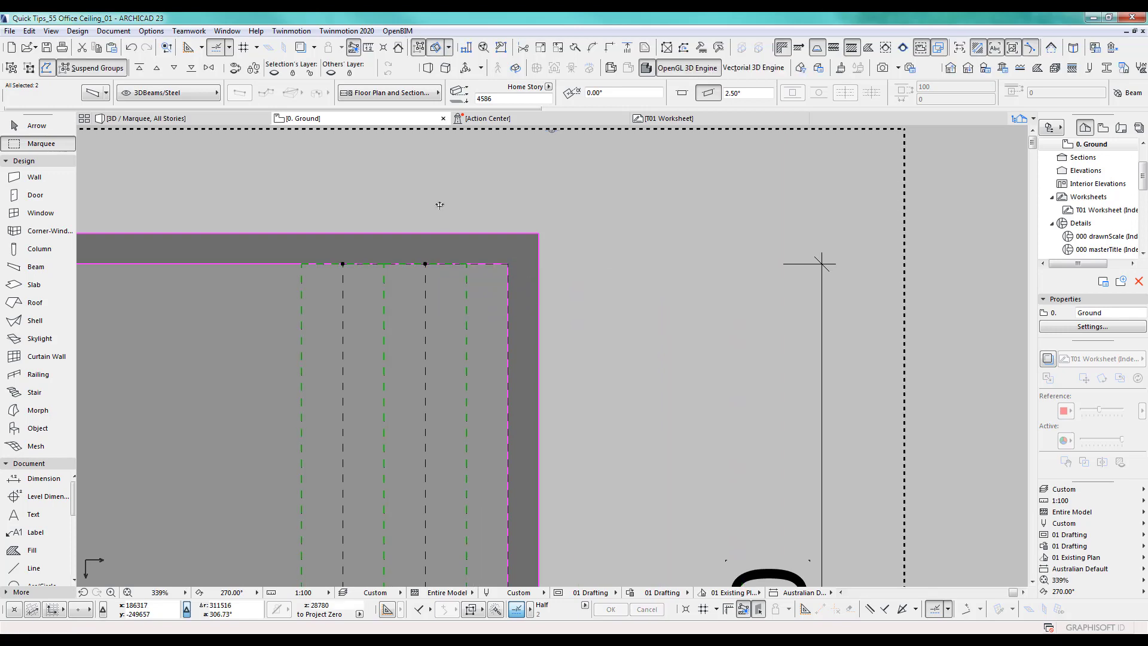
key(F3)
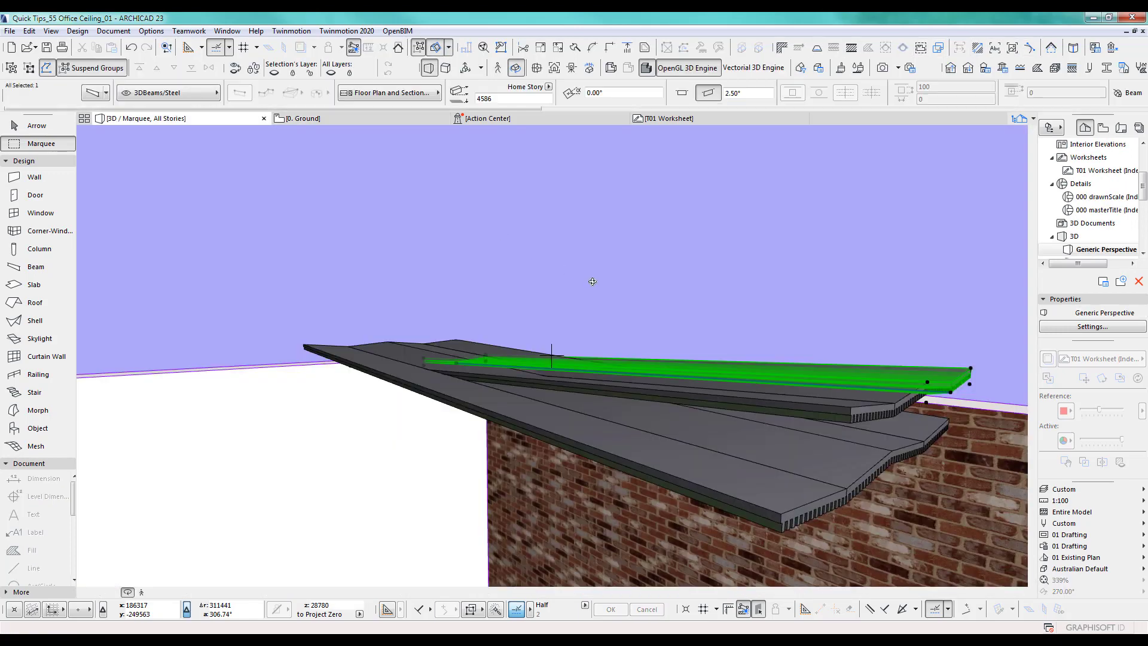
drag(644, 395, 459, 319)
scroll(551, 339, up, 2)
drag(551, 339, 474, 389)
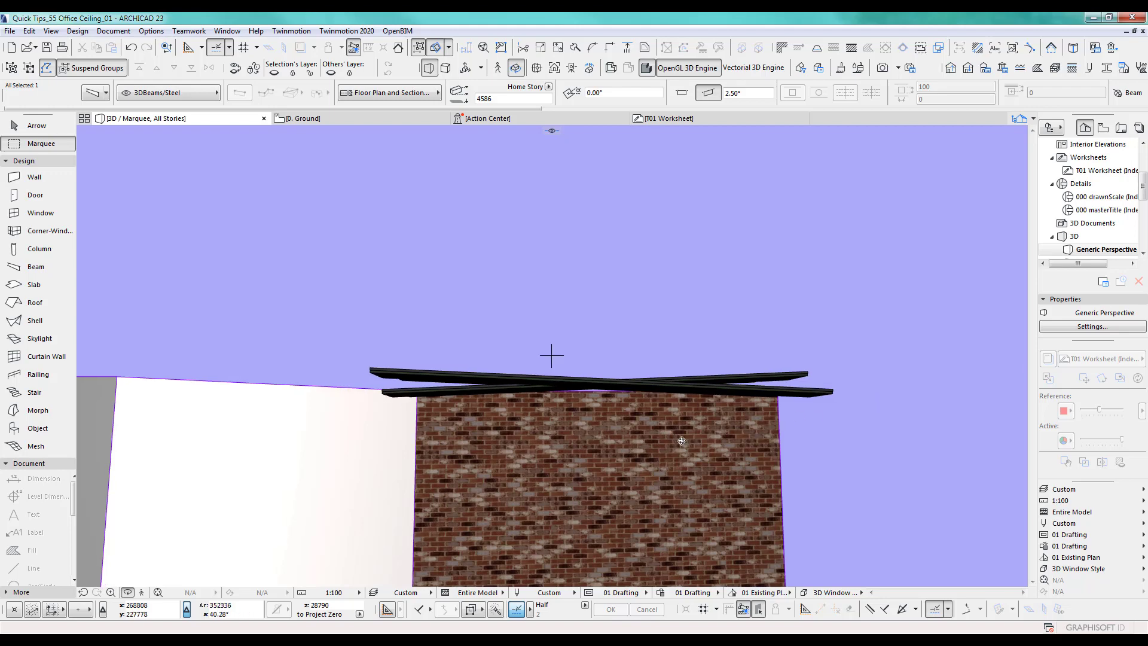
Draw a section line about 15669 mm long across the room beside the ceiling beams, looking toward the end wall
key(F2)
scroll(614, 417, down, 5)
middle_drag(603, 306, 600, 247)
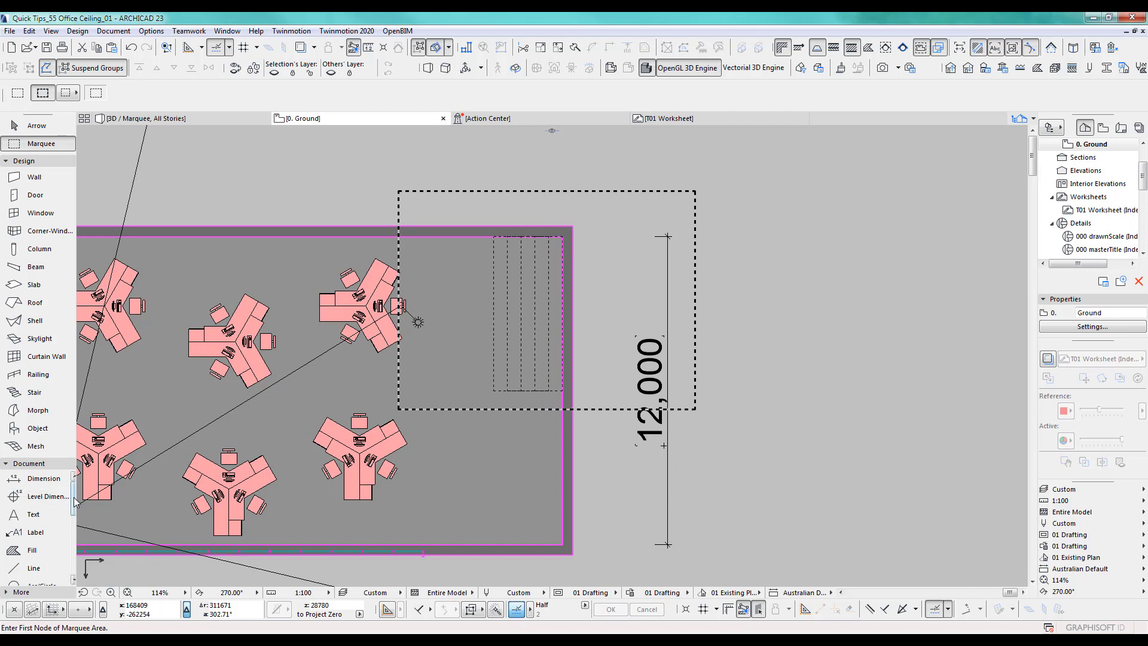
scroll(68, 562, down, 2)
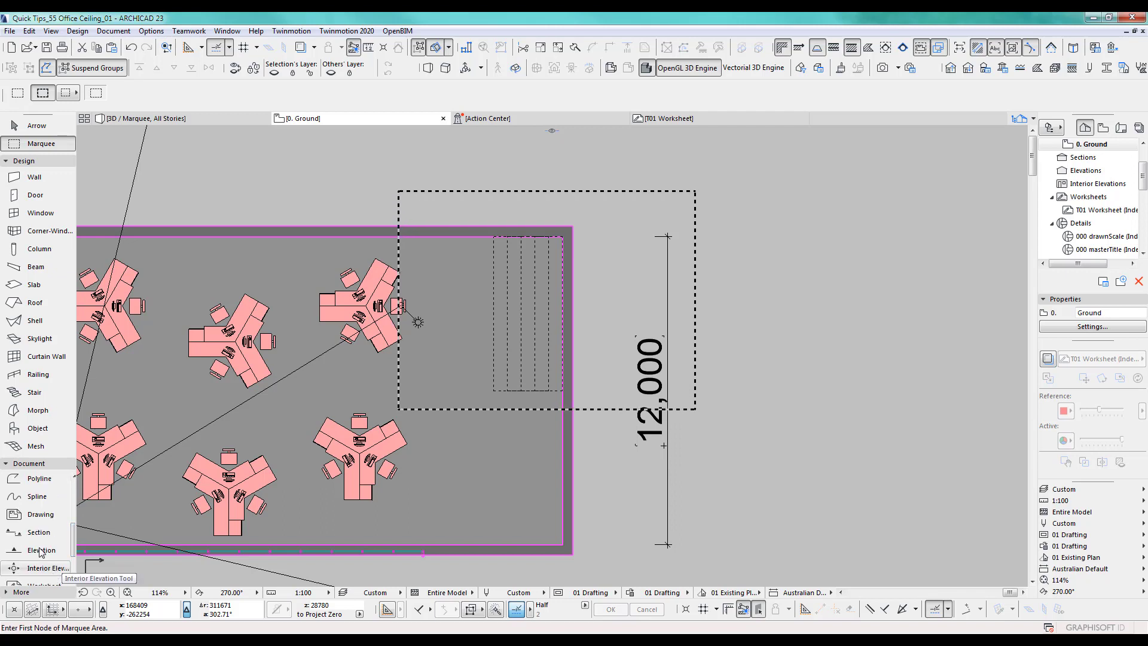
click(42, 532)
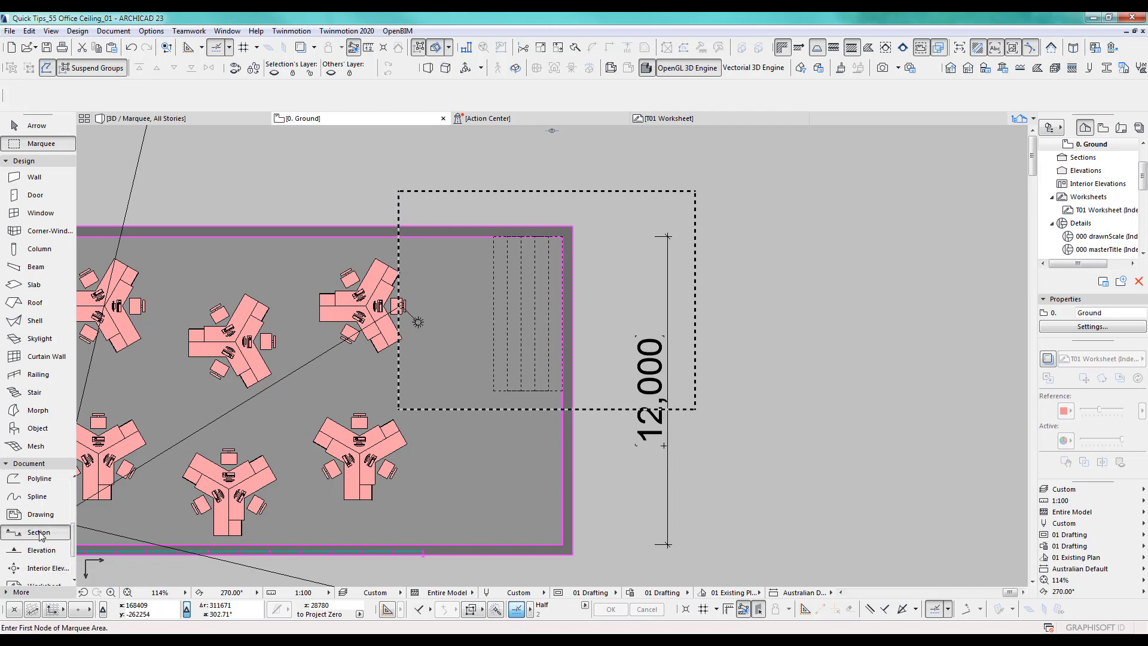
click(475, 170)
click(475, 574)
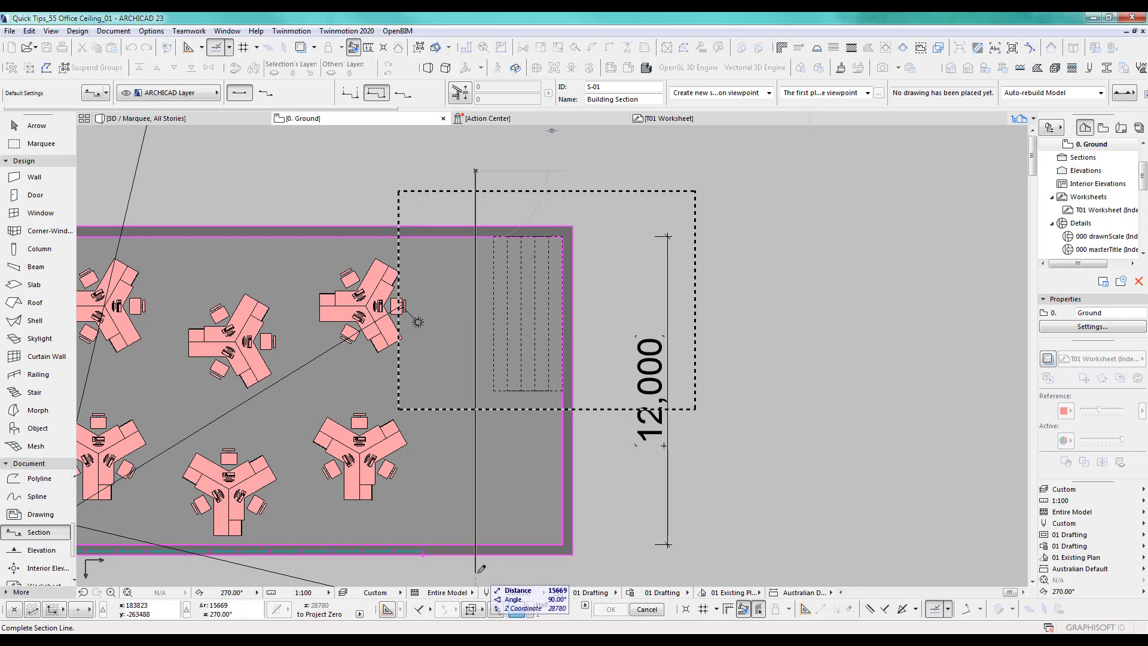
click(591, 573)
Open the new section with the current view settings and examine the crossing ceiling beams at the wall top
right_click(476, 171)
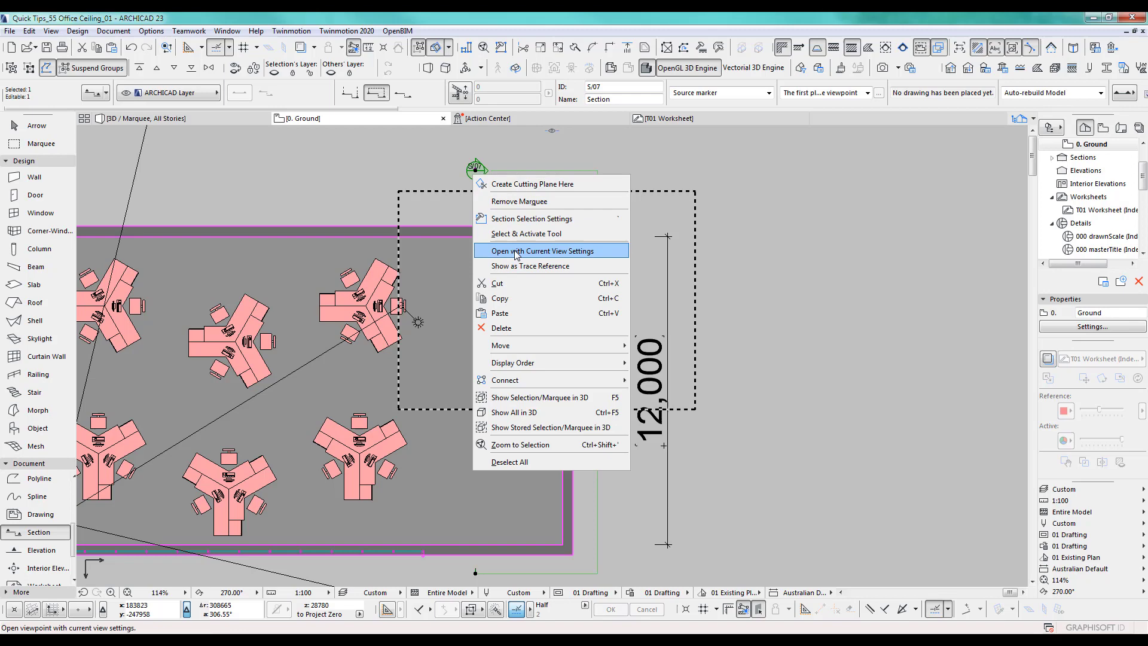
click(514, 251)
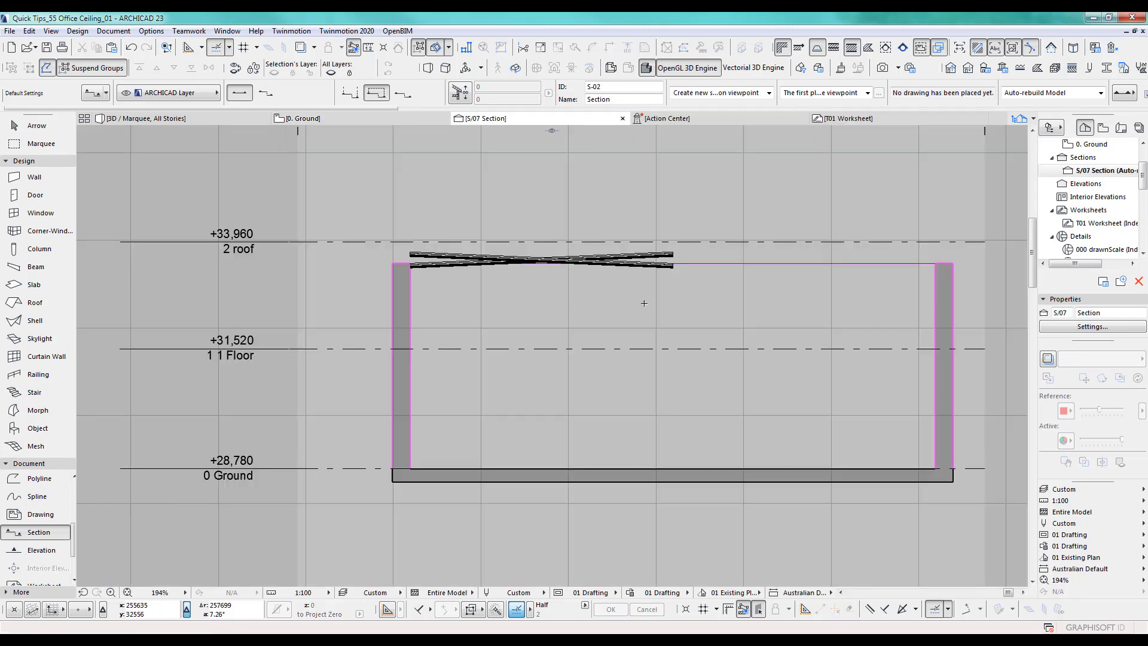
scroll(495, 271, up, 6)
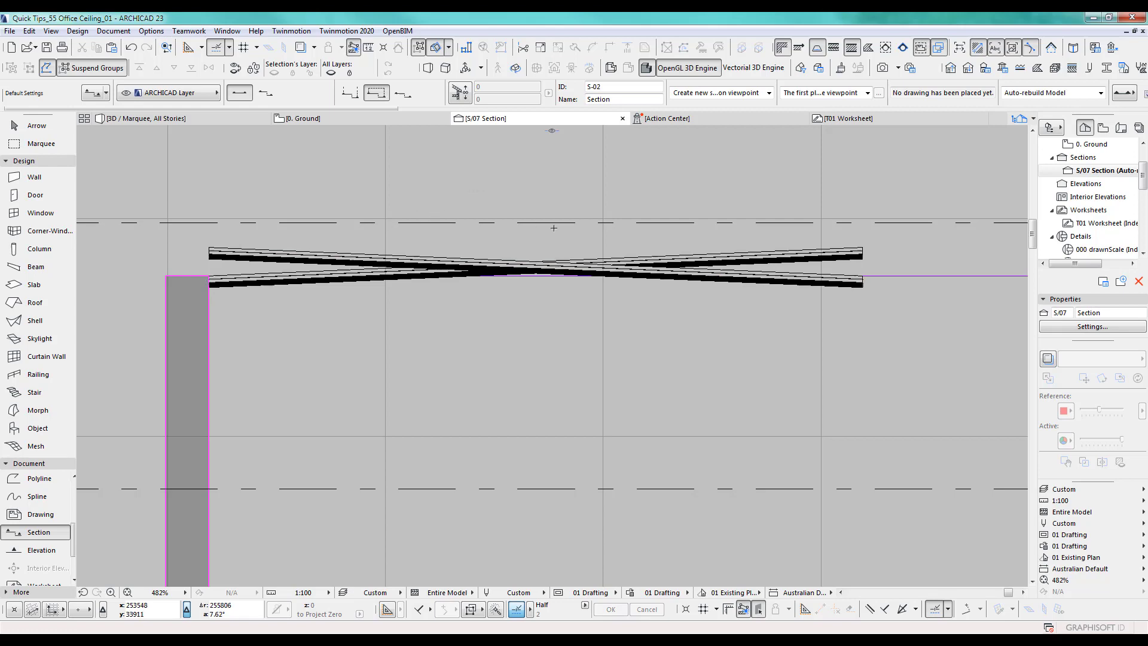
Show the beams and walls in 3D with nothing selected and examine the crossing beam pairs above the brick wall
key(F5)
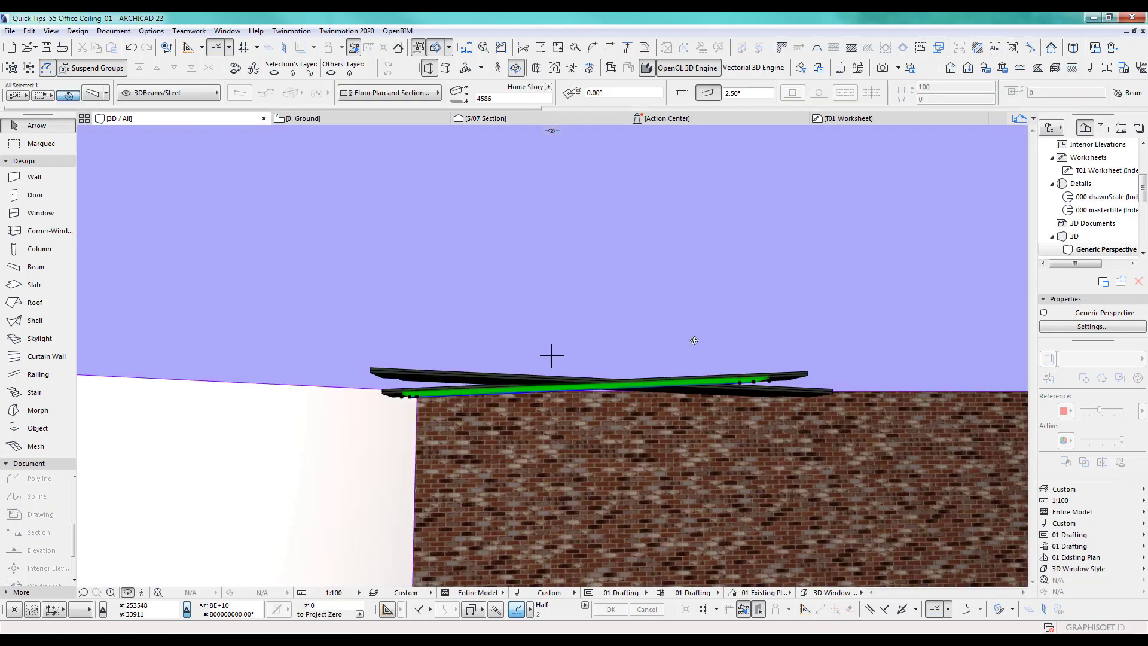
click(682, 306)
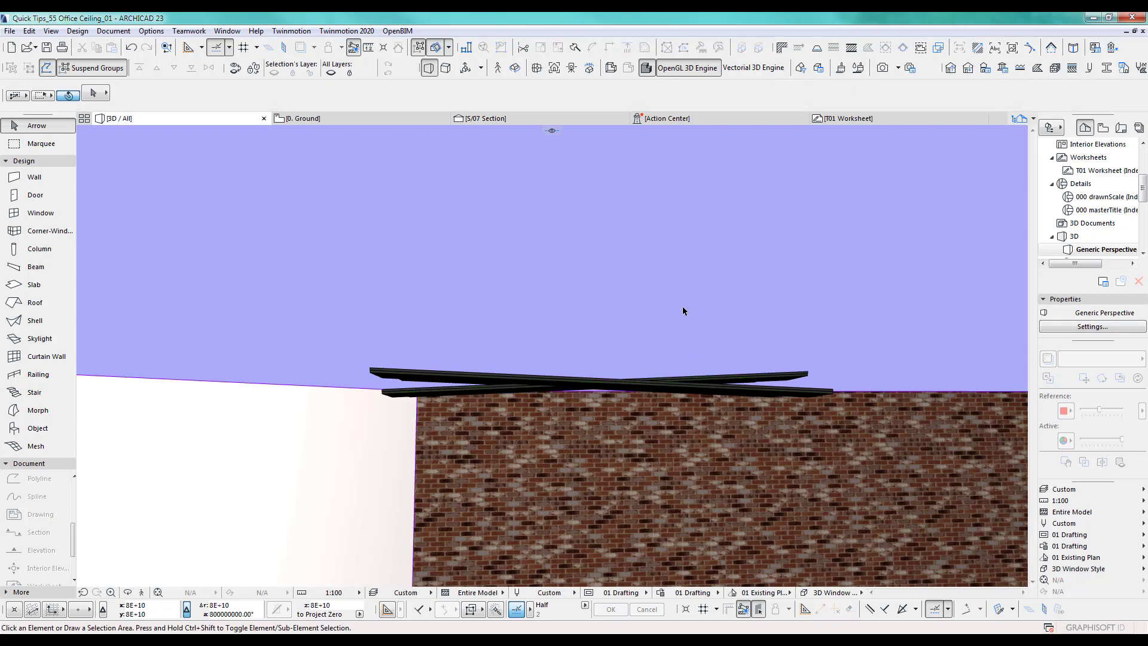
shift+middle_drag(723, 382, 553, 377)
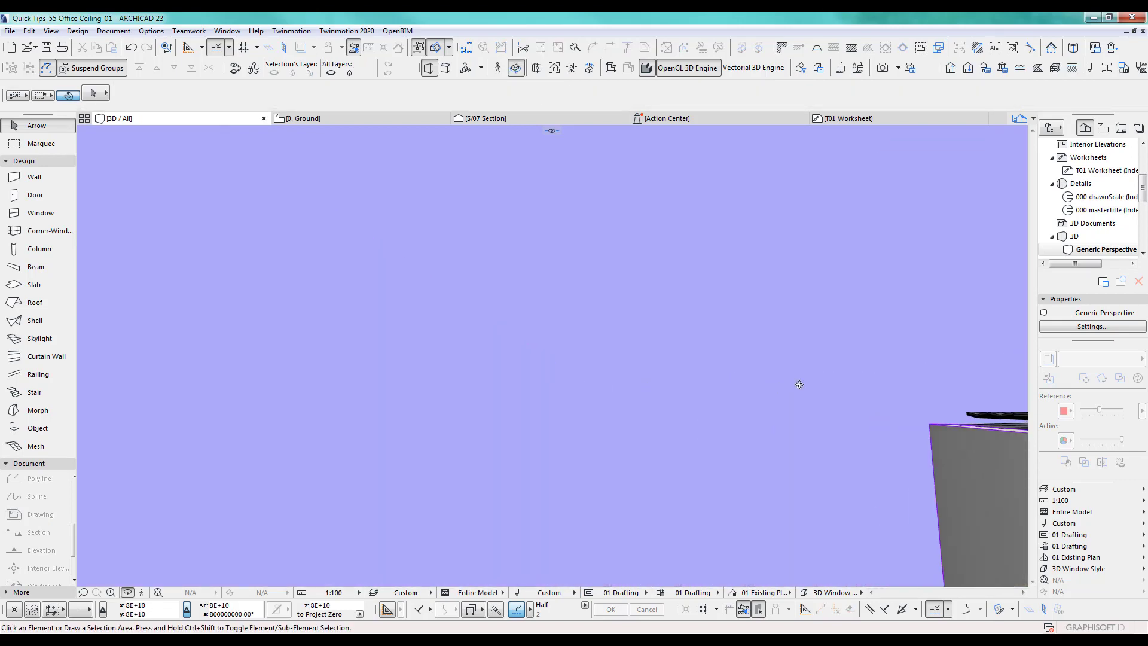
shift+middle_drag(800, 384, 880, 434)
drag(880, 434, 609, 379)
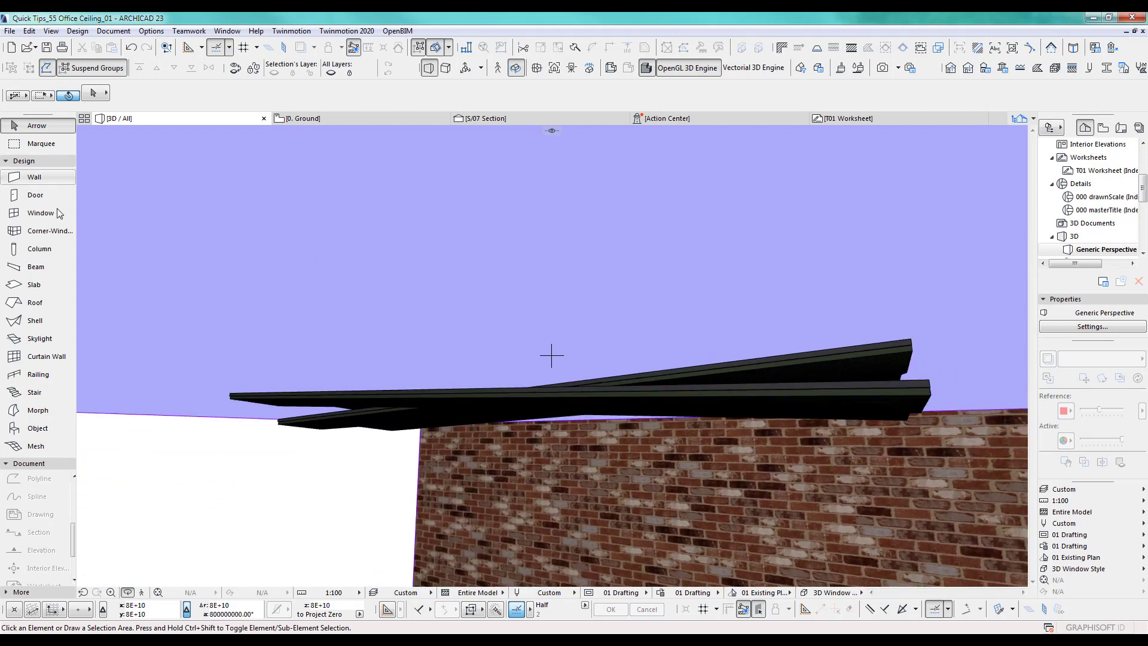
Select all four ceiling beams and set their slant angle to 1.20°
click(35, 267)
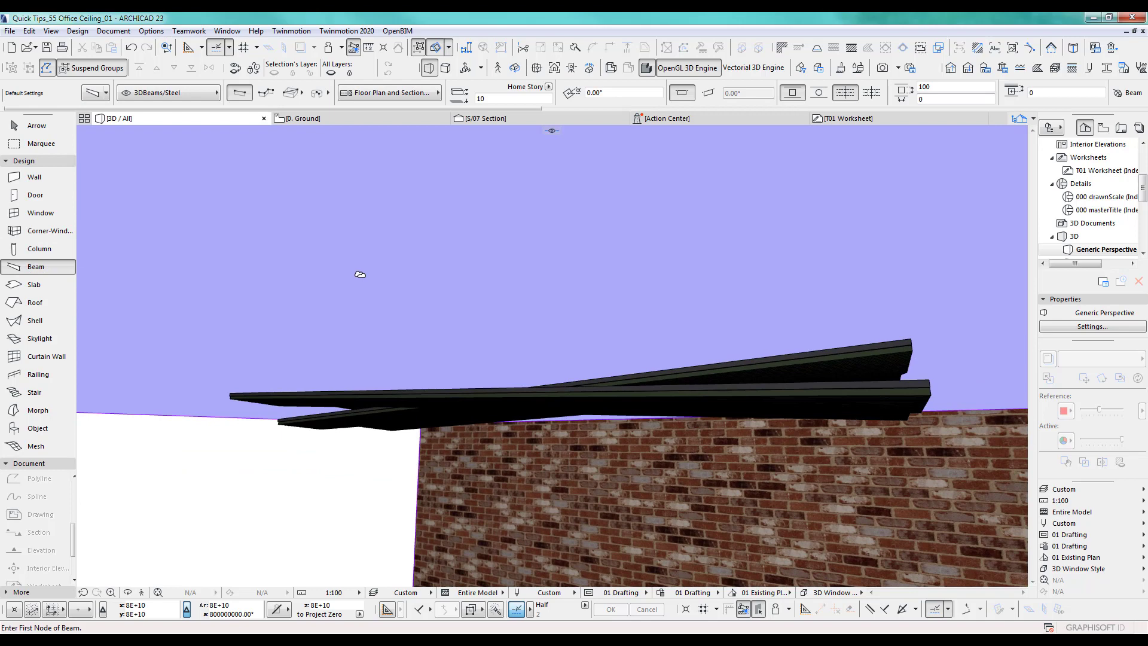
key(ctrl+a)
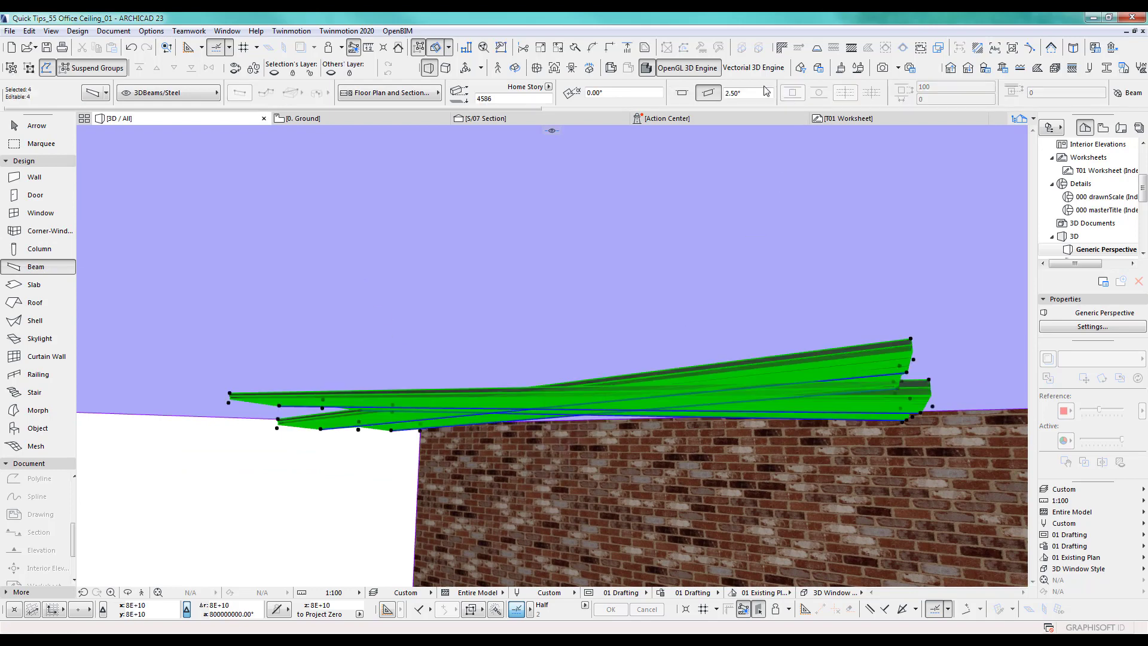
key(o)
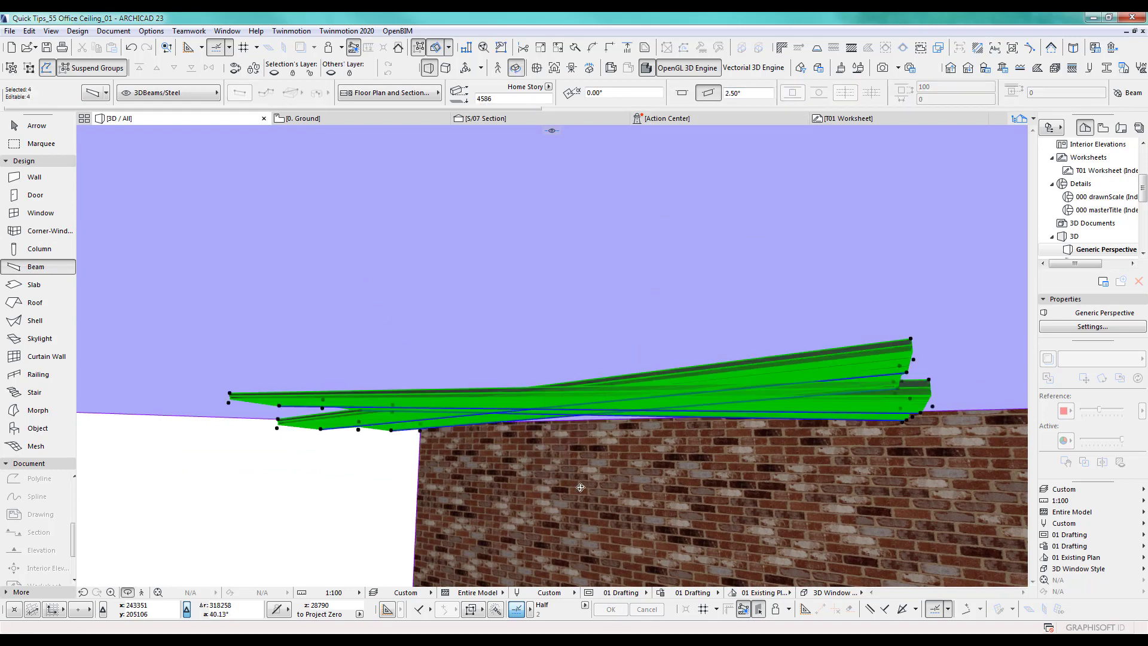
drag(605, 443, 530, 379)
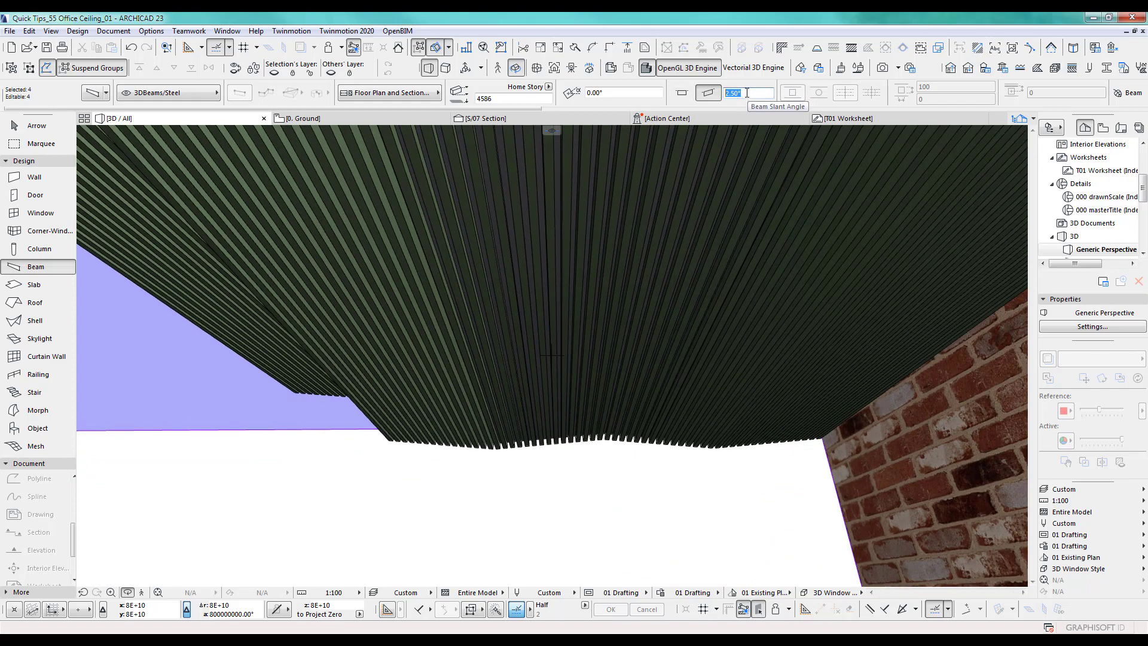
key(Return)
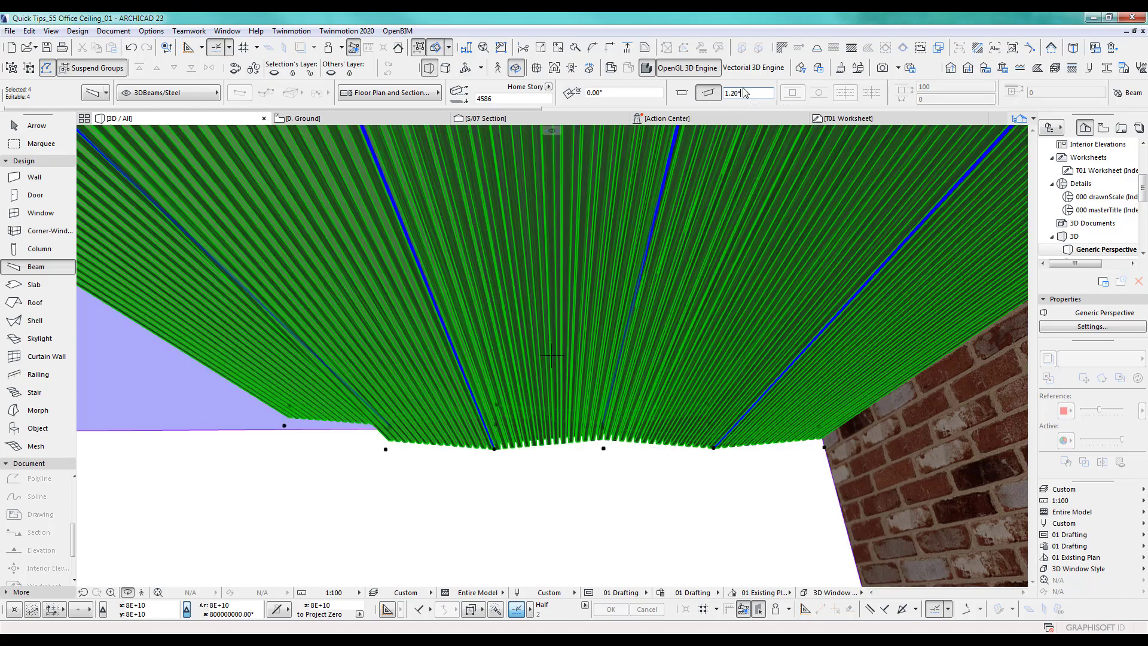
Set the four beams' slant angle to 0.00° and check their alignment along the brick wall
drag(466, 430, 637, 404)
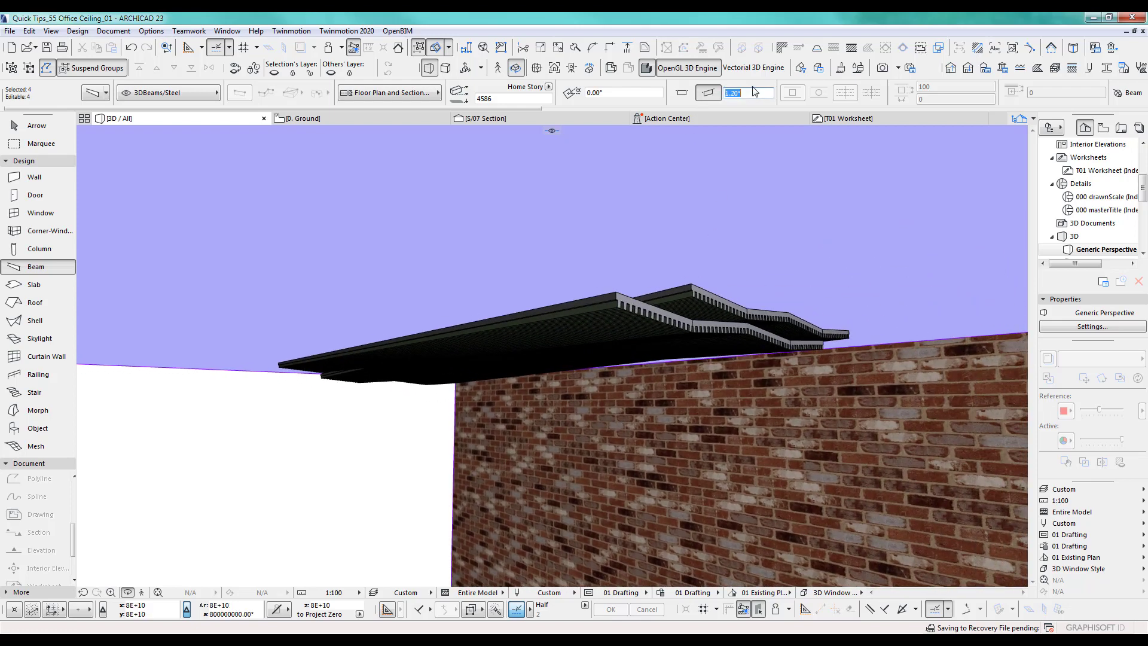
key(Return)
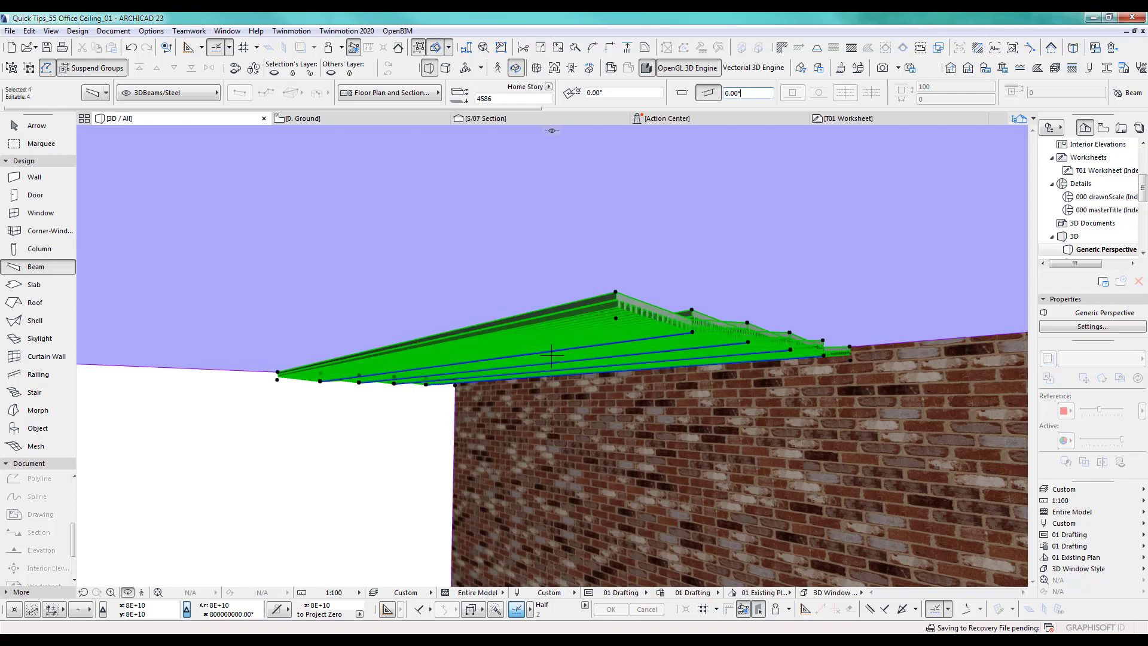
mouse_move(648, 352)
mouse_down()
mouse_move(586, 317)
mouse_move(451, 281)
mouse_move(418, 285)
mouse_move(443, 328)
mouse_move(518, 305)
mouse_move(794, 289)
mouse_move(871, 297)
mouse_move(915, 338)
mouse_move(743, 389)
mouse_move(630, 341)
mouse_up()
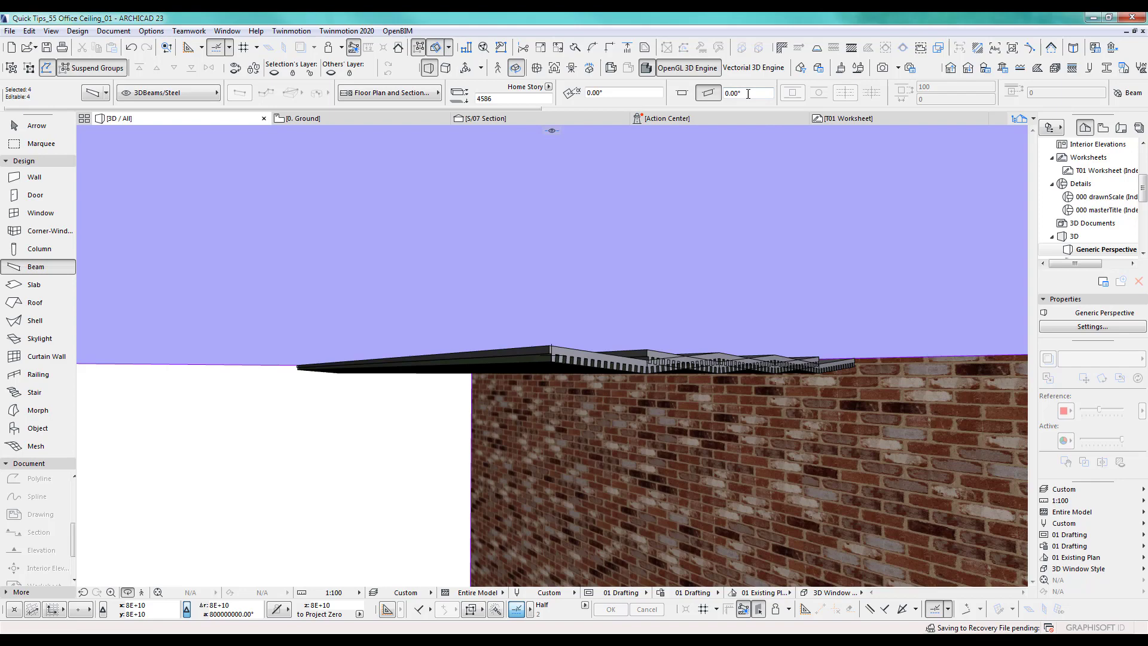
Set the four beams' slant angle to 1.50° and inspect the battened ceiling from below
text(1.5)
key(Return)
drag(763, 327, 527, 350)
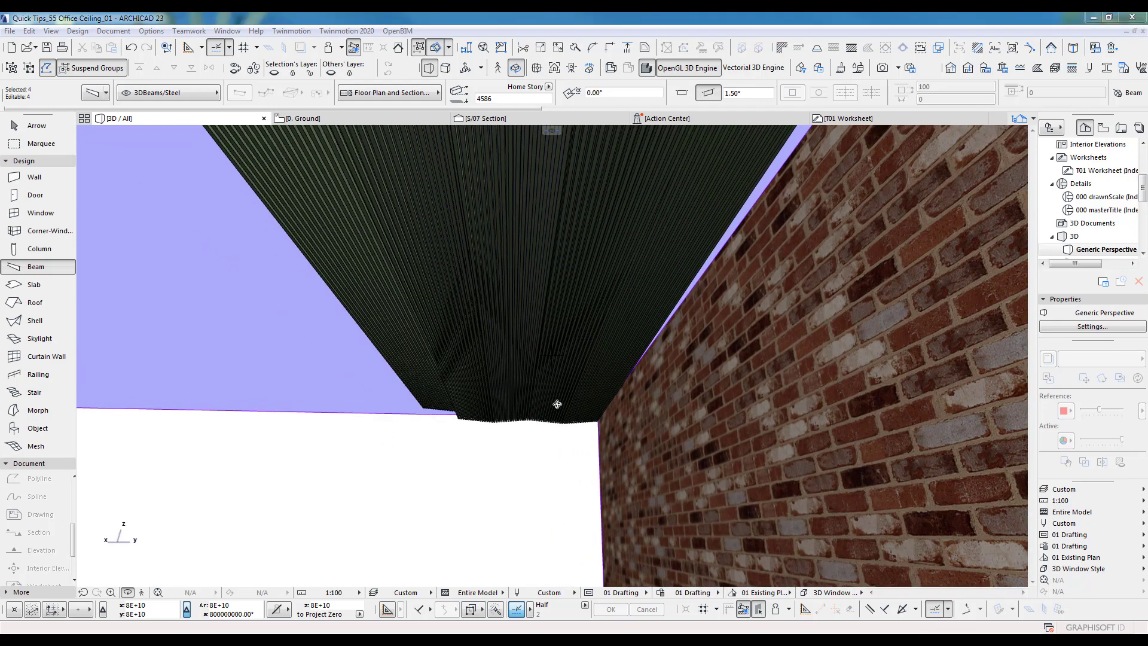
scroll(533, 412, up, 5)
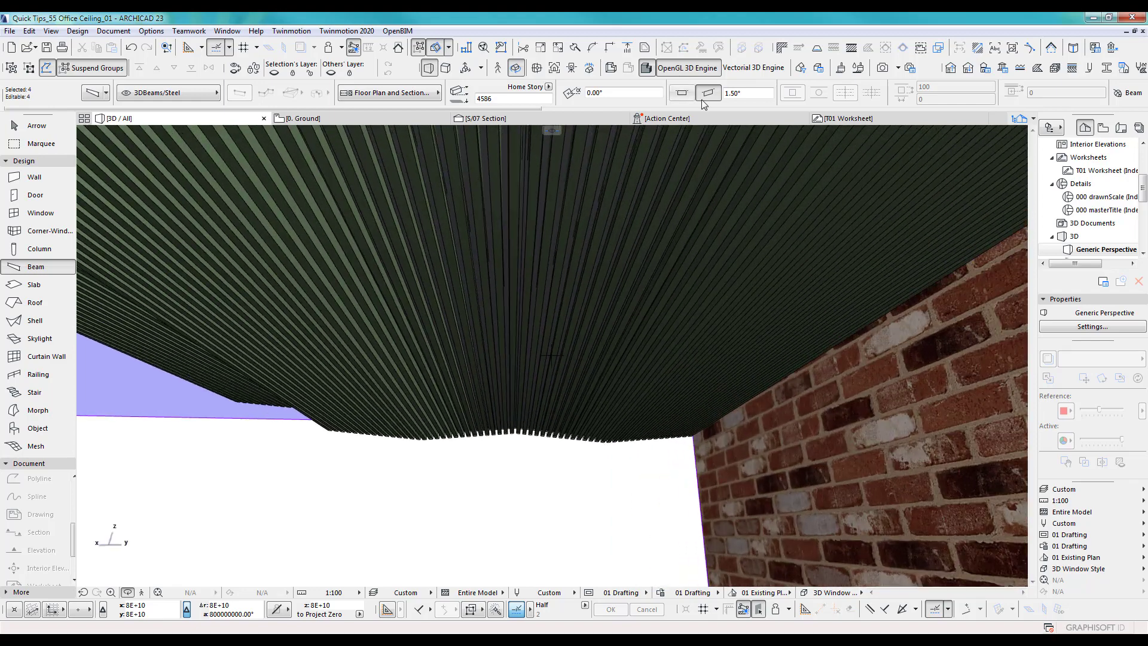
Reduce the slant of the four selected beams to 0.50° and inspect the batten ends up close
click(706, 96)
click(748, 93)
key(Return)
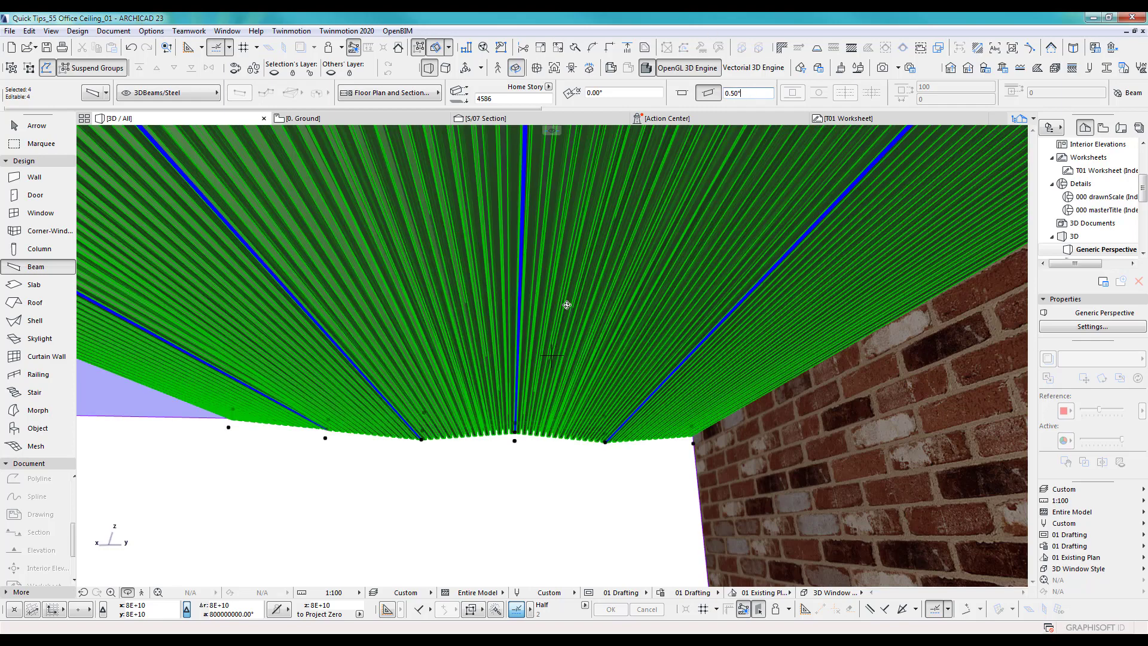
scroll(533, 393, up, 3)
scroll(526, 359, down, 4)
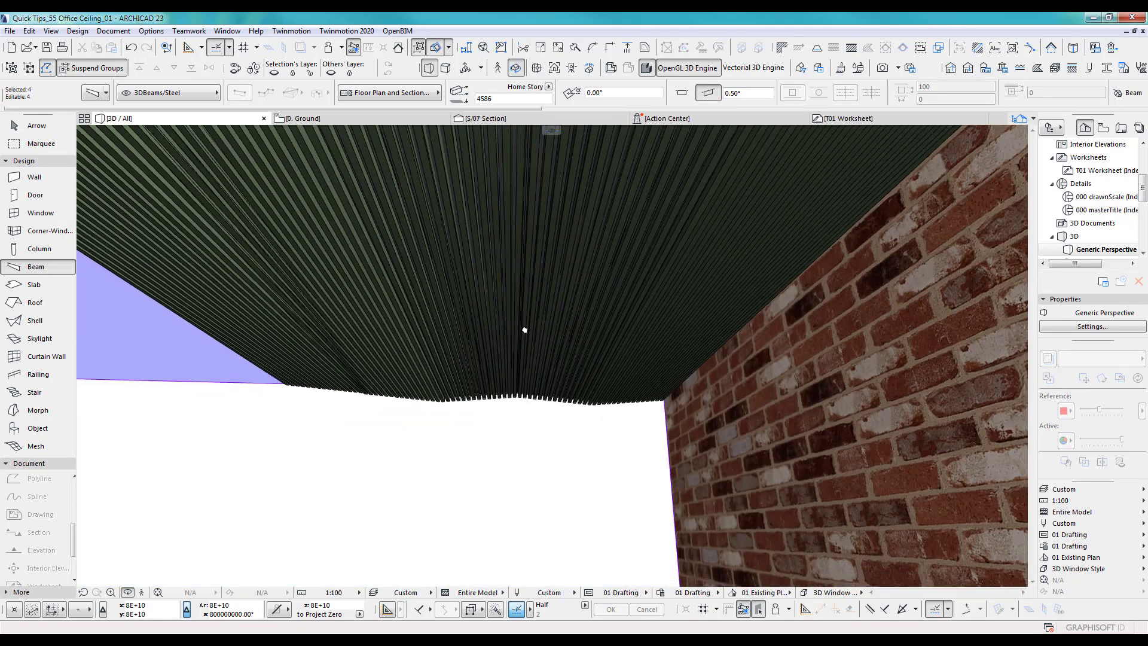
middle_drag(524, 329, 677, 230)
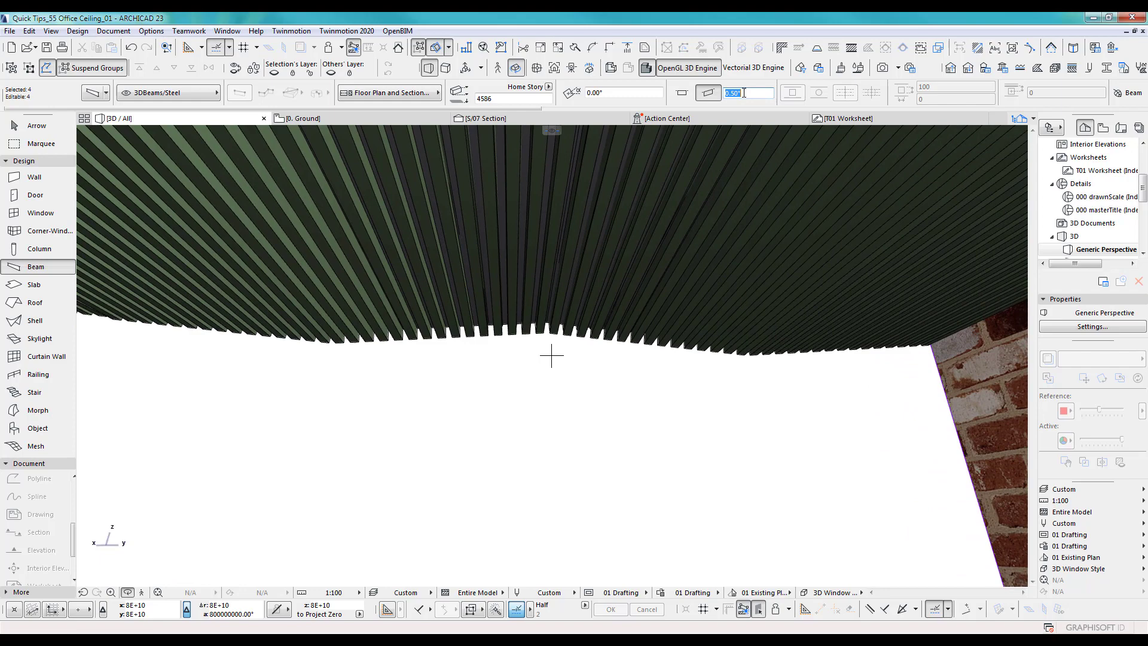
Set the four beams' slant angle to 0.20° and check how their batten ends meet
key(Return)
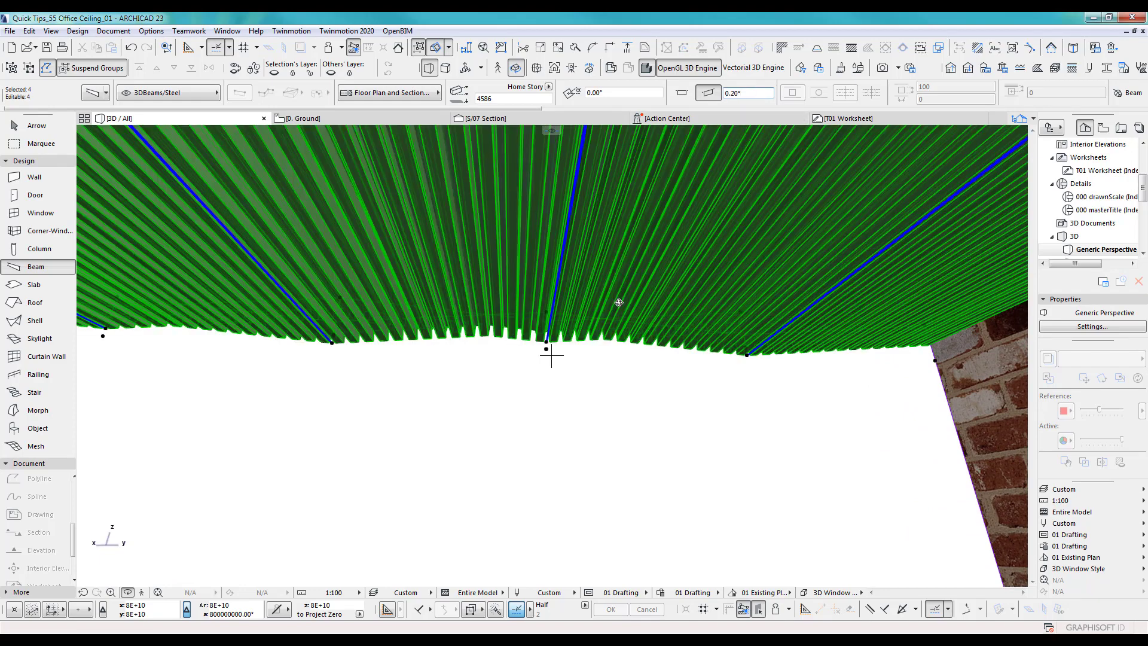
key(Escape)
shift+middle_drag(565, 327, 669, 226)
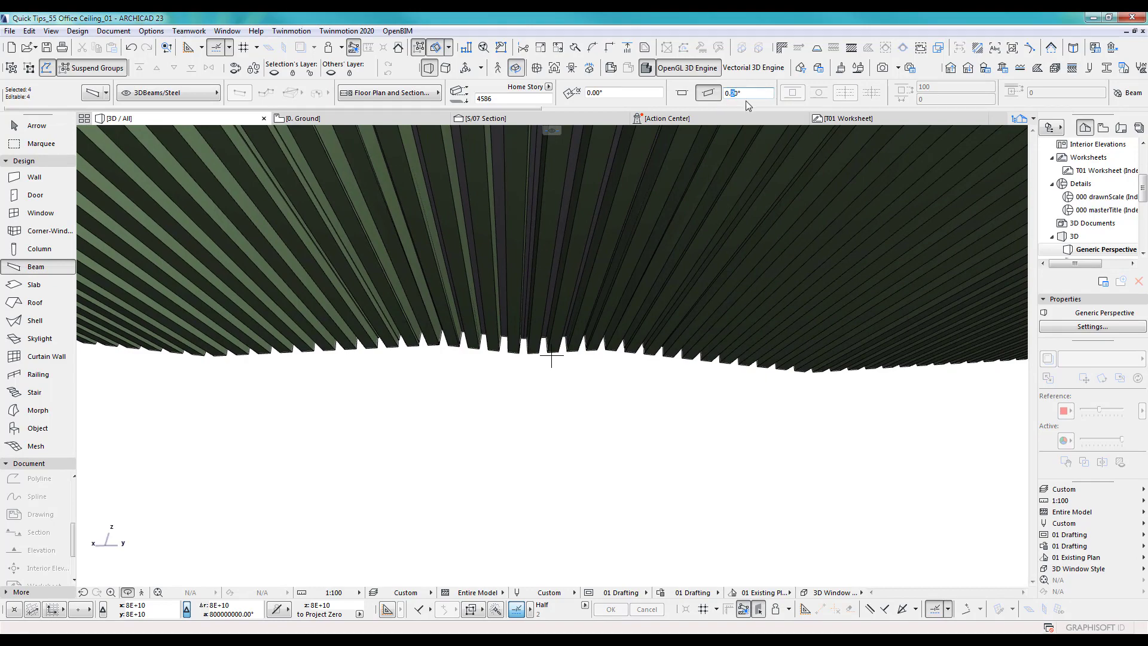
Set the four beams' slant angle to 0.30° and examine the batten overlap at the beam ends
text(3)
key(Return)
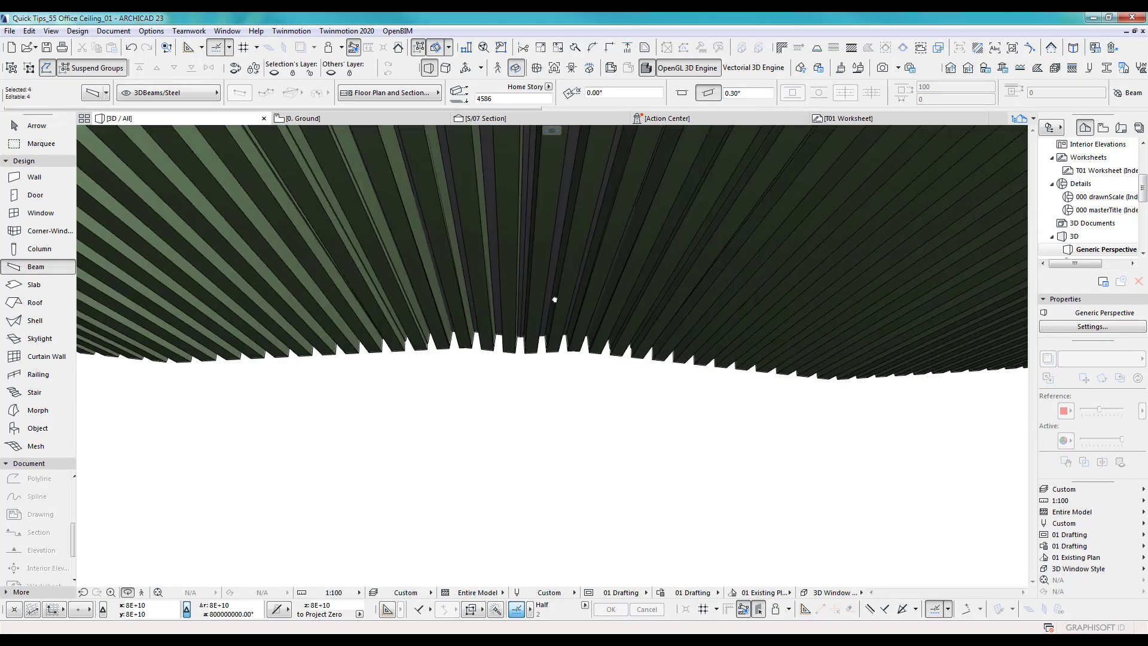
scroll(535, 316, up, 5)
middle_drag(536, 315, 579, 243)
scroll(598, 263, down, 6)
scroll(631, 287, up, 2)
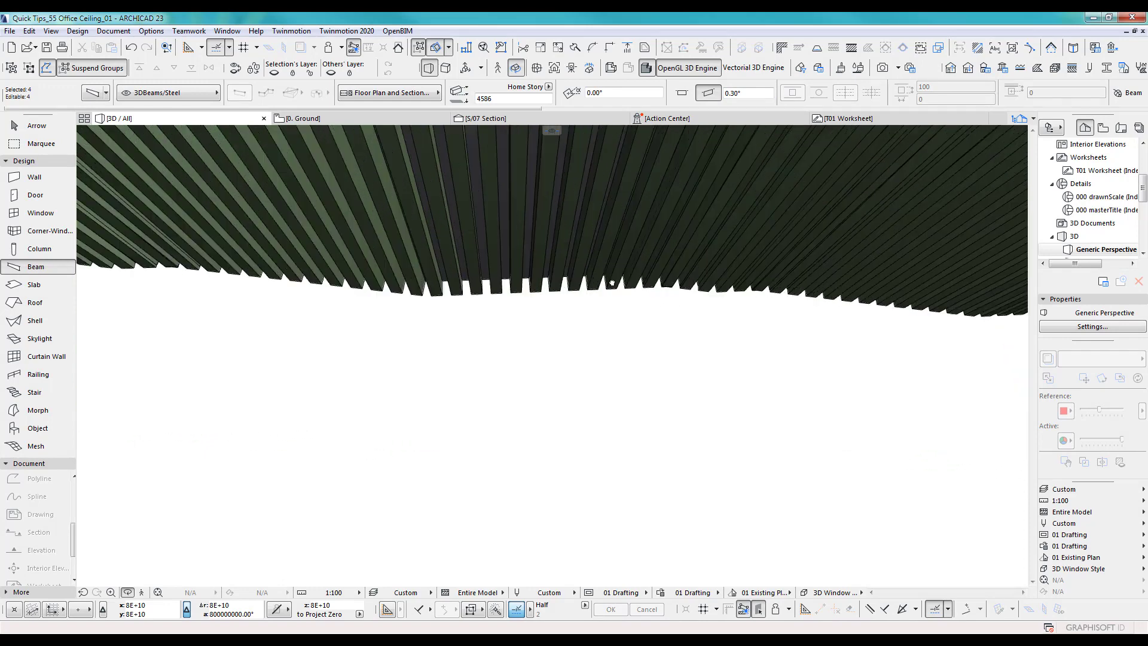
scroll(611, 283, up, 3)
middle_drag(611, 283, 398, 285)
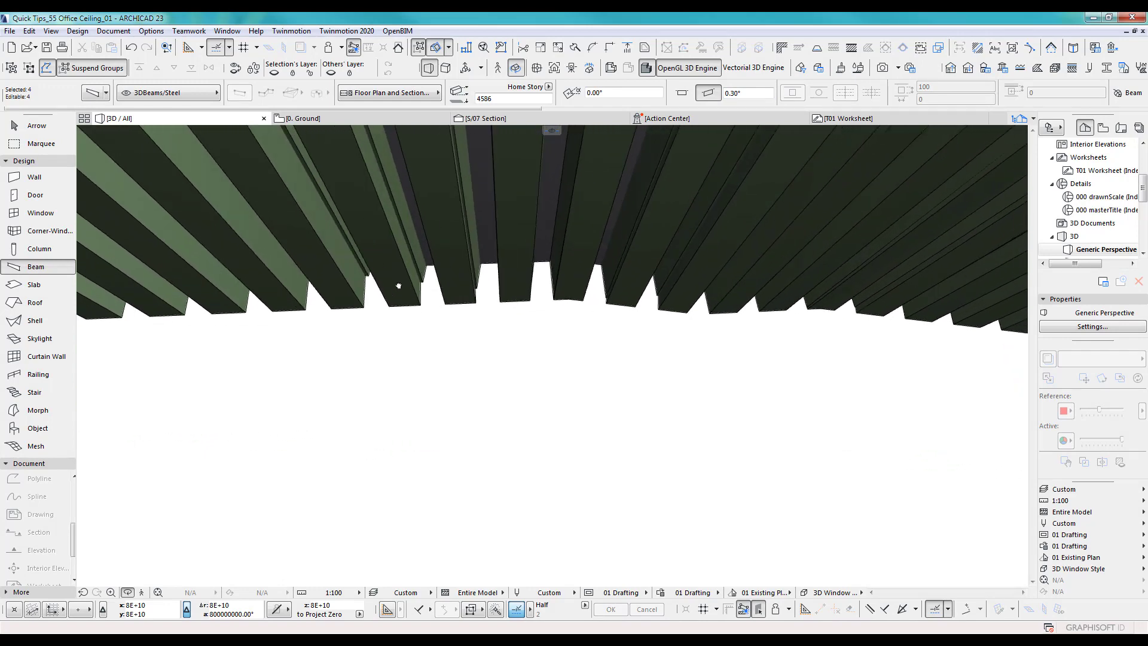
drag(398, 285, 424, 286)
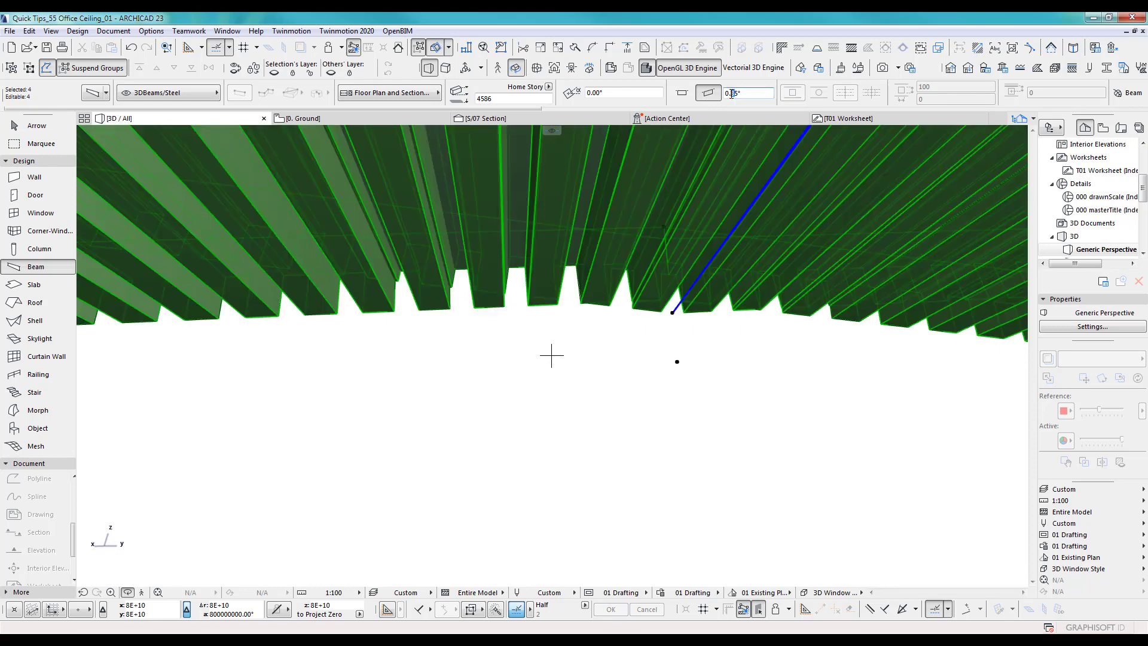
Try a slant angle of 25.00° on the four beams, check the ceiling, and undo the change
text(25)
key(Return)
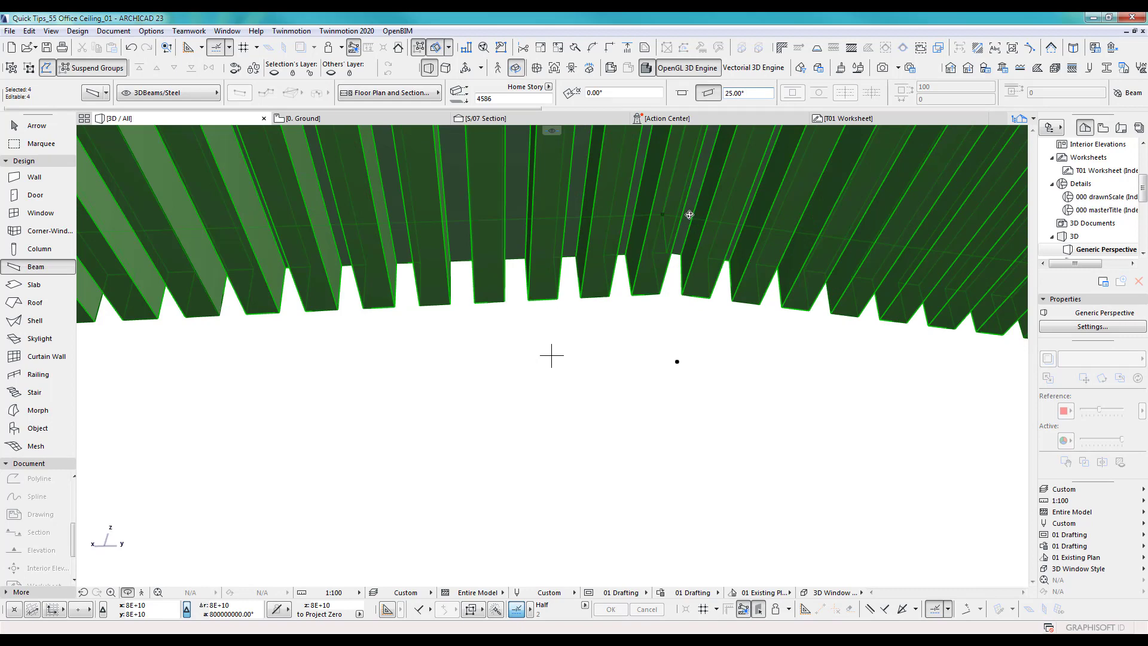
scroll(678, 239, down, 8)
middle_drag(667, 257, 704, 134)
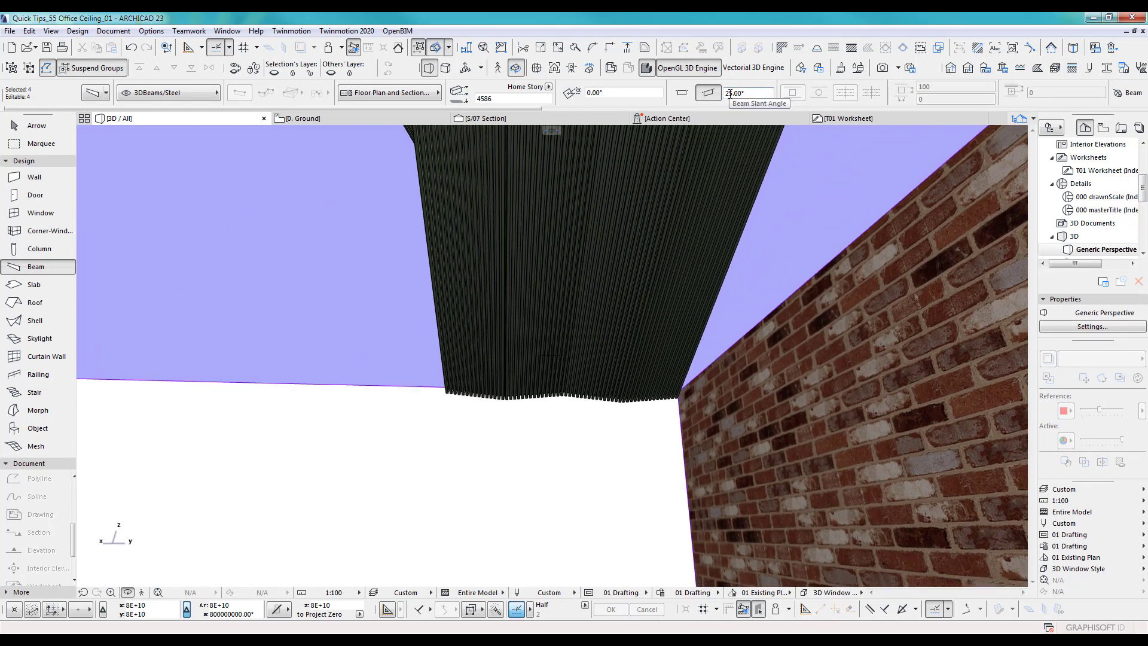
key(ctrl+z)
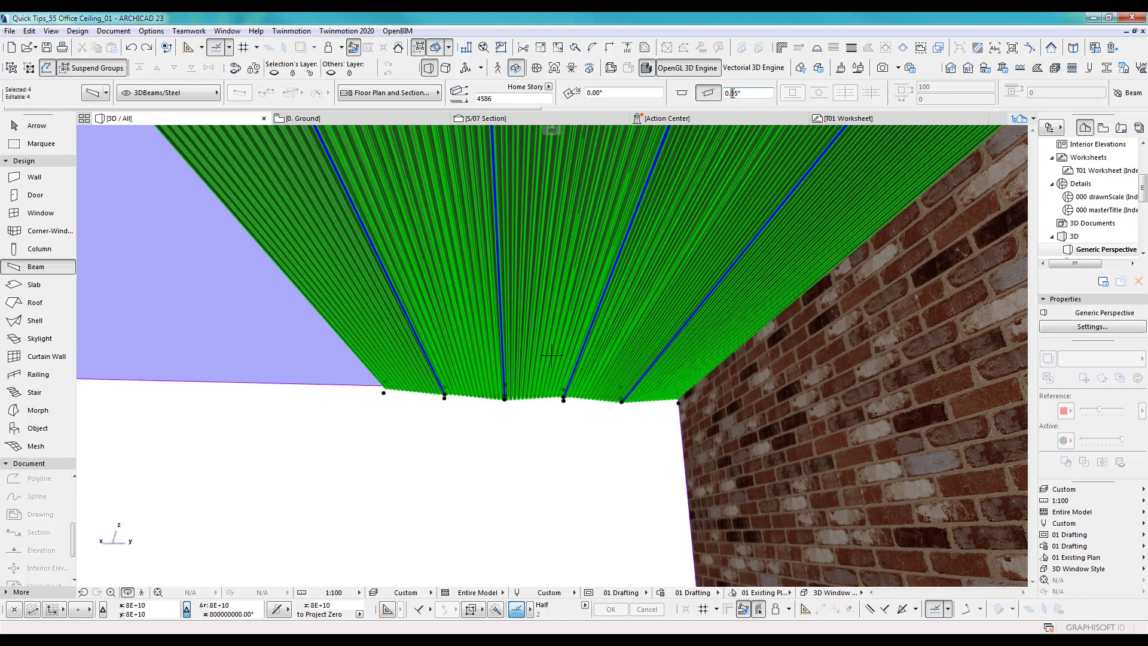
Set the four beams' slant angle to 0.25° and check the ceiling from below
key(Return)
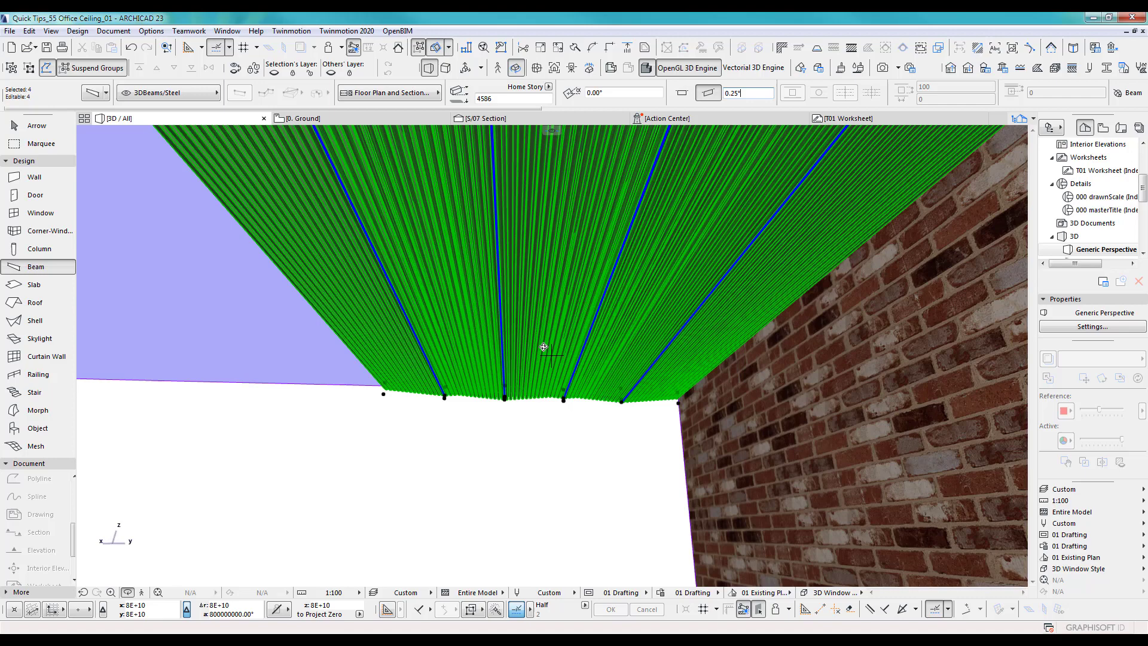
shift+middle_drag(541, 417, 503, 401)
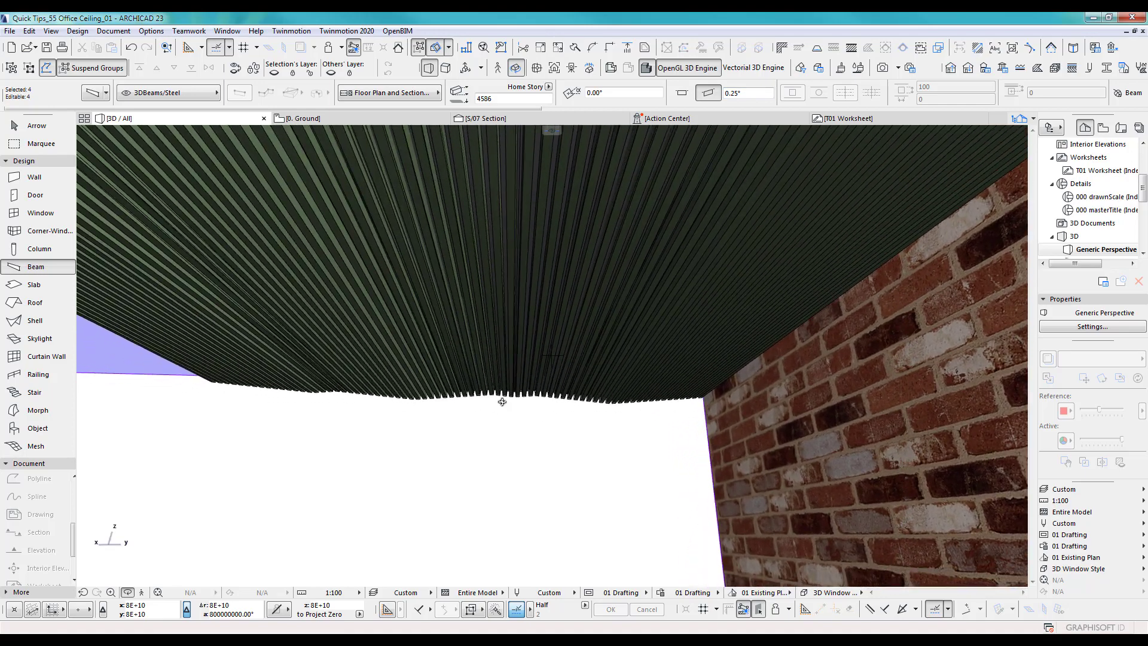
Open the complex profile ACeiligPart 1 for editing in the Profile Manager
click(1107, 68)
click(918, 131)
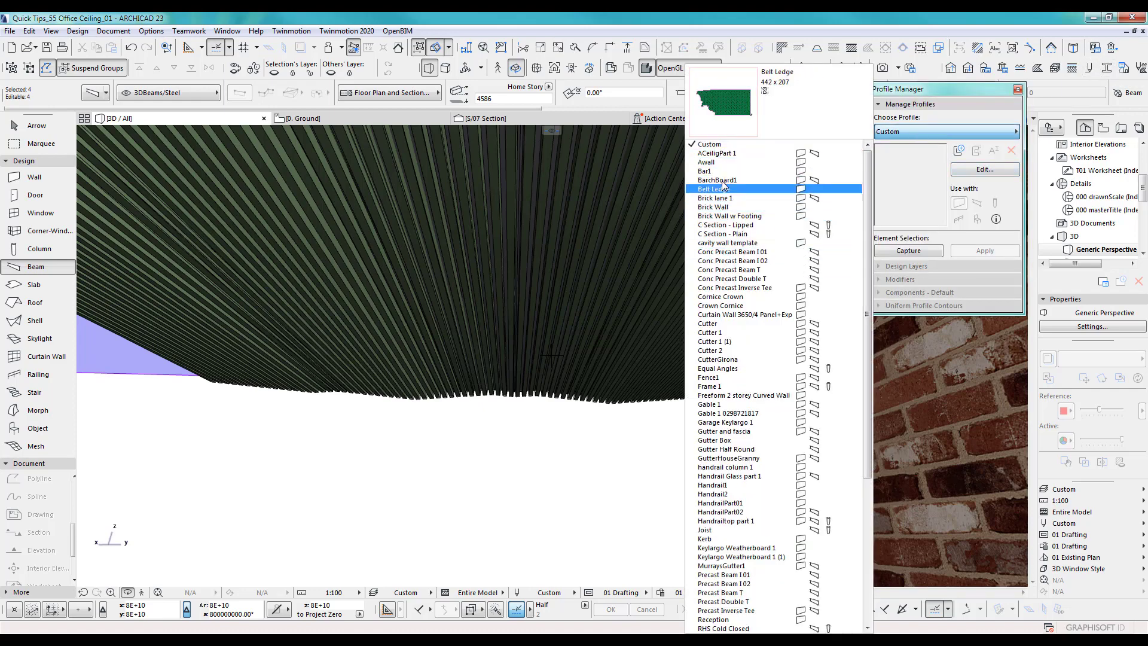
click(717, 154)
click(983, 171)
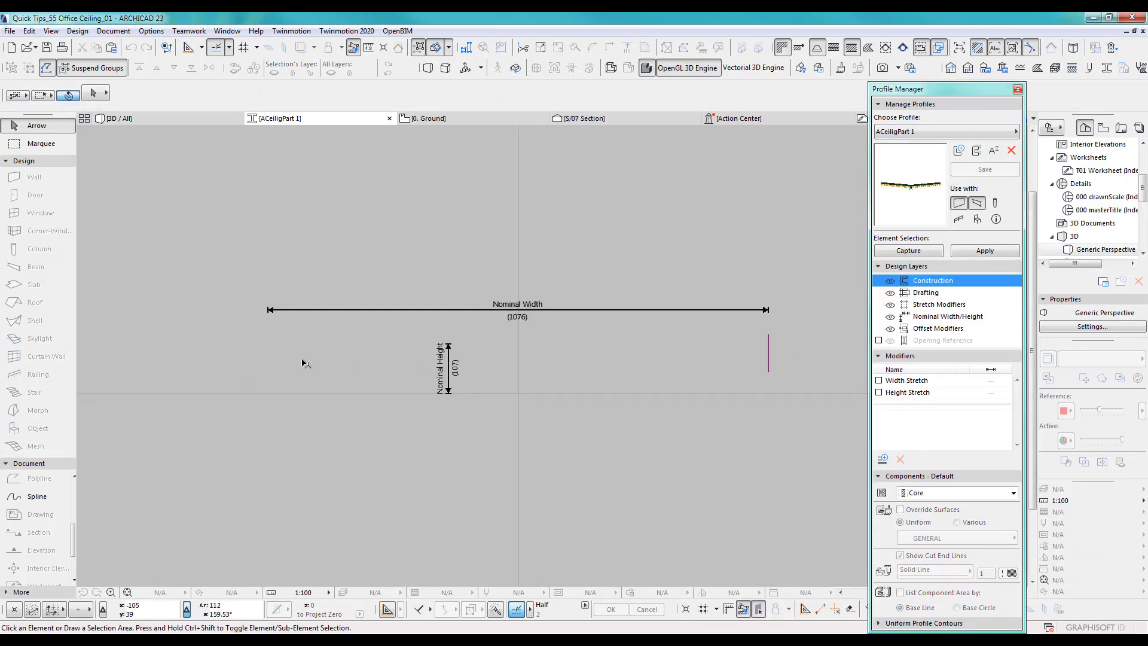
Delete the left half of the V-shaped ceiling profile and select the remaining half with its edge line
drag(244, 338, 512, 426)
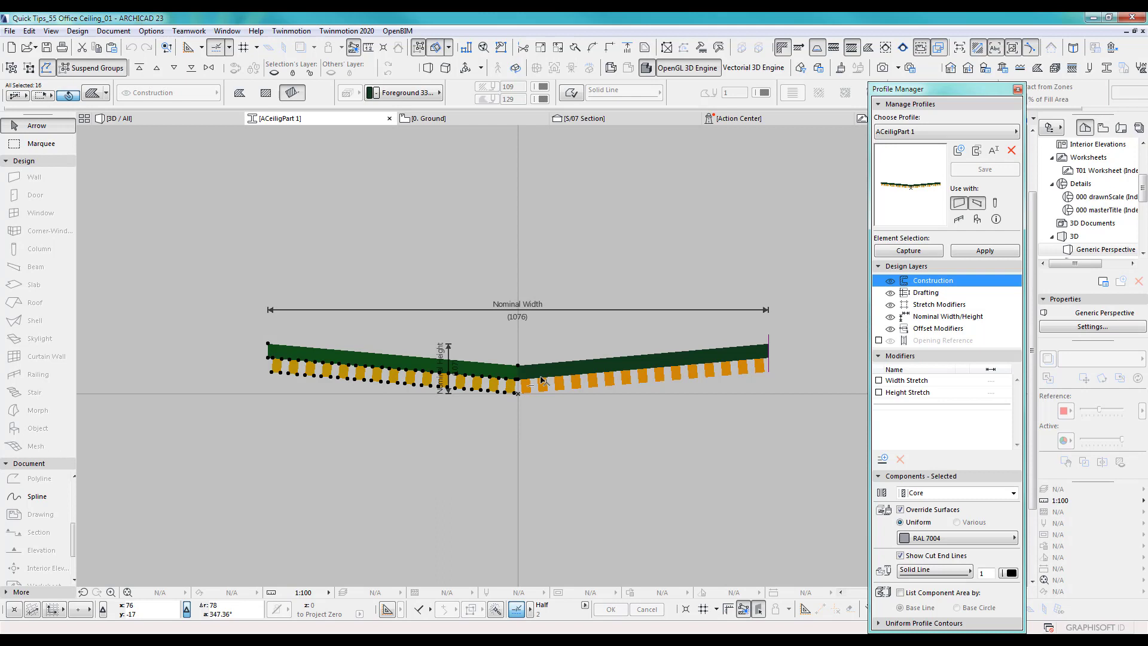
key(Delete)
scroll(661, 408, up, 3)
middle_drag(661, 408, 571, 410)
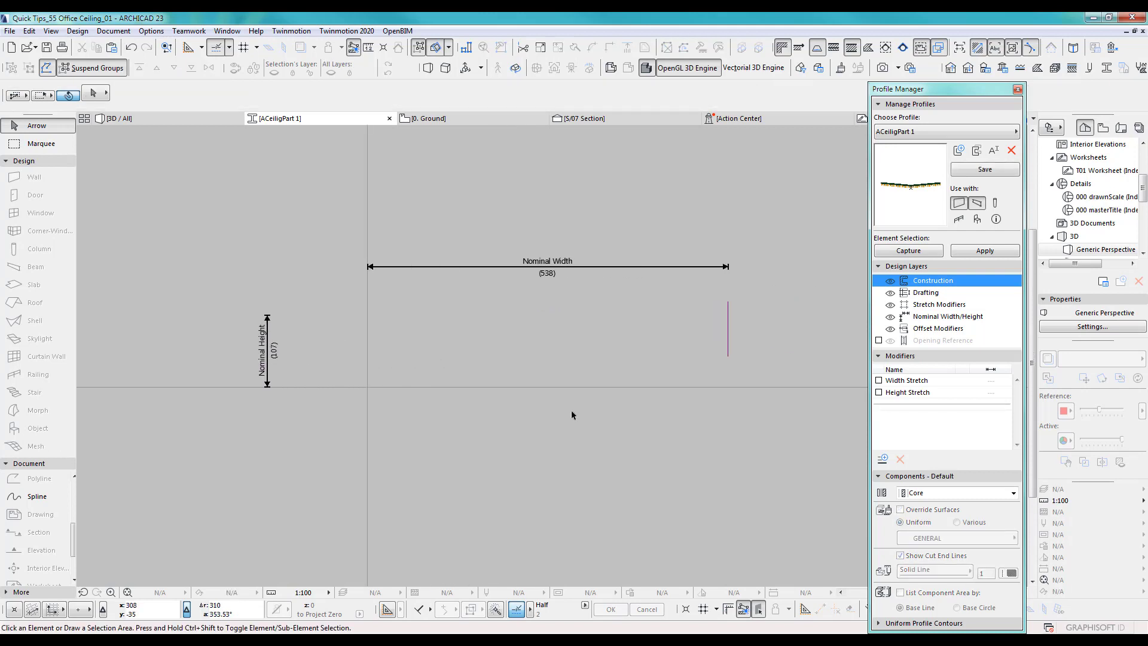
drag(762, 294, 383, 421)
key(ctrl+e)
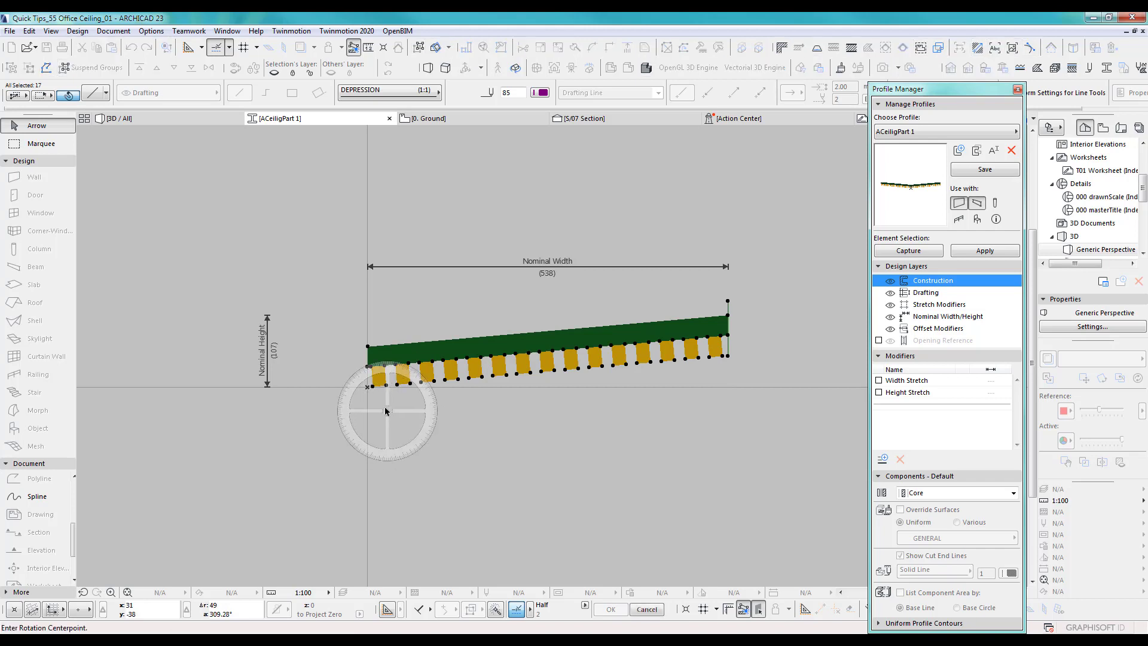
scroll(361, 387, up, 2)
click(360, 379)
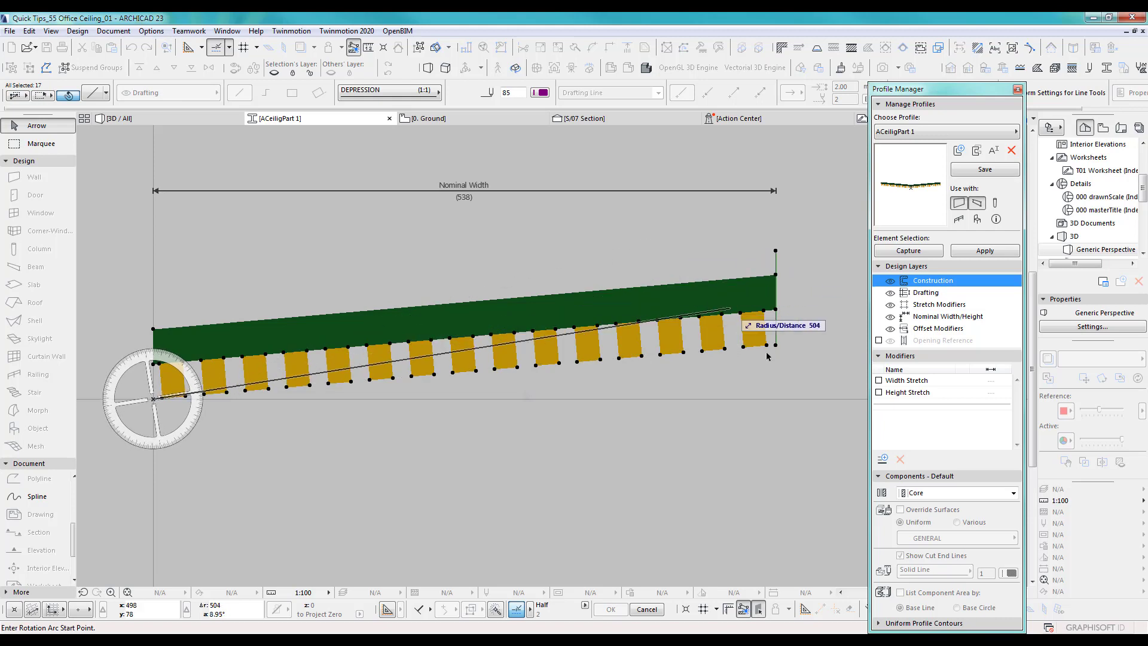
key(Escape)
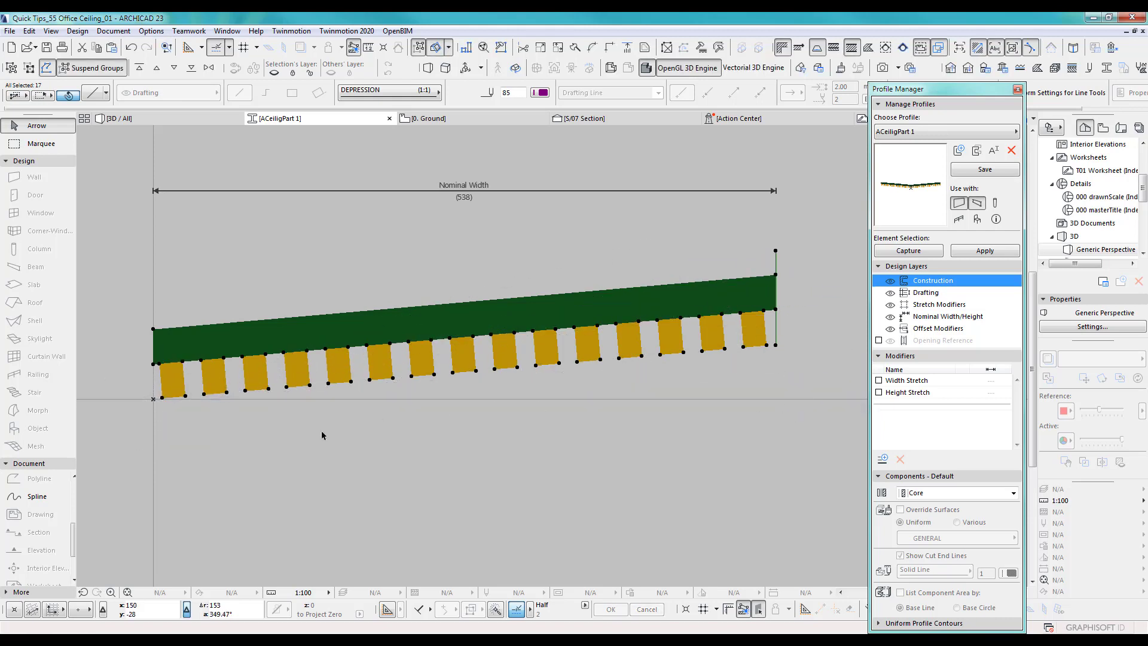
Reselect the half profile and try to rotate it about the origin, starting from the horizontal axis
scroll(374, 434, down, 1)
middle_drag(373, 433, 379, 432)
key(Escape)
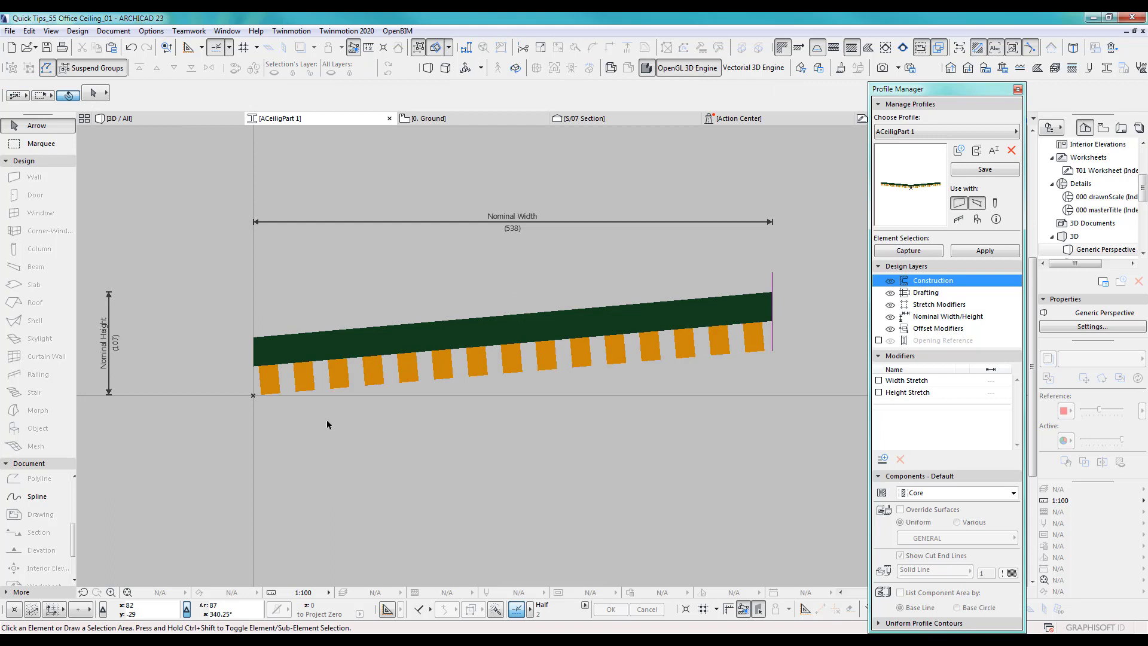
drag(221, 288, 701, 436)
key(ctrl+e)
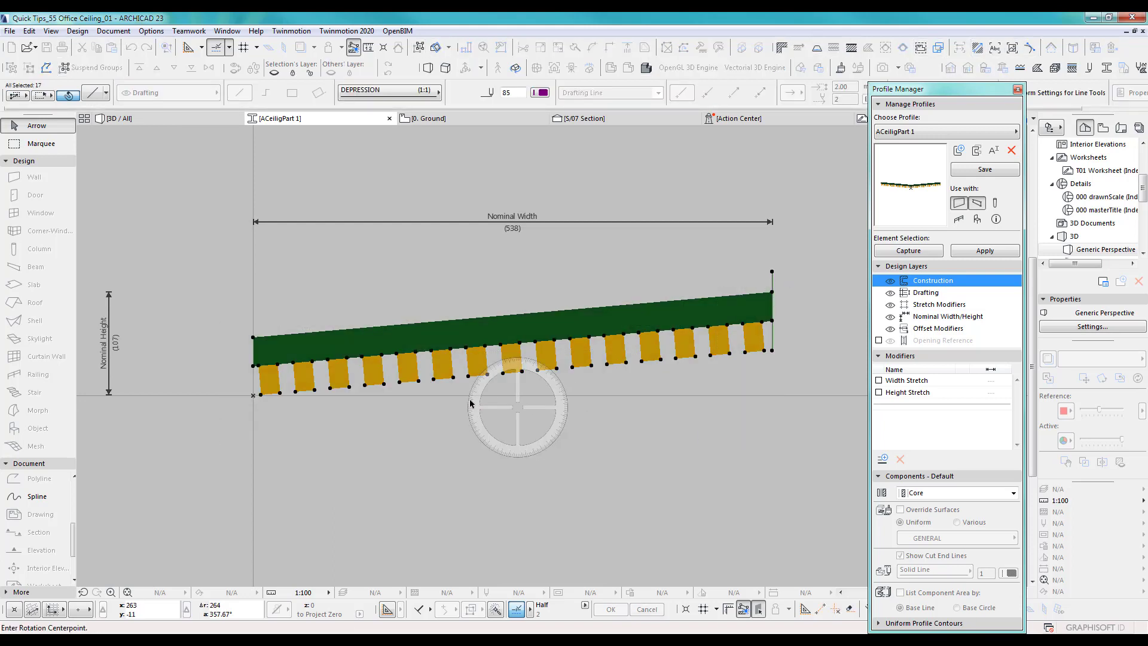
click(253, 394)
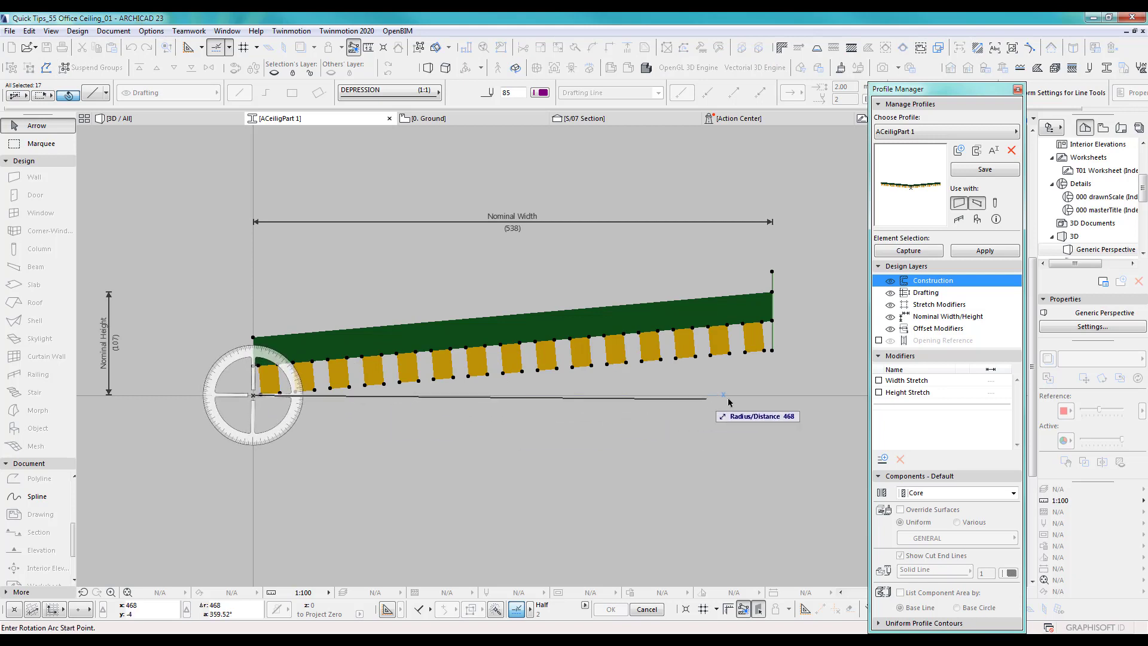
click(781, 396)
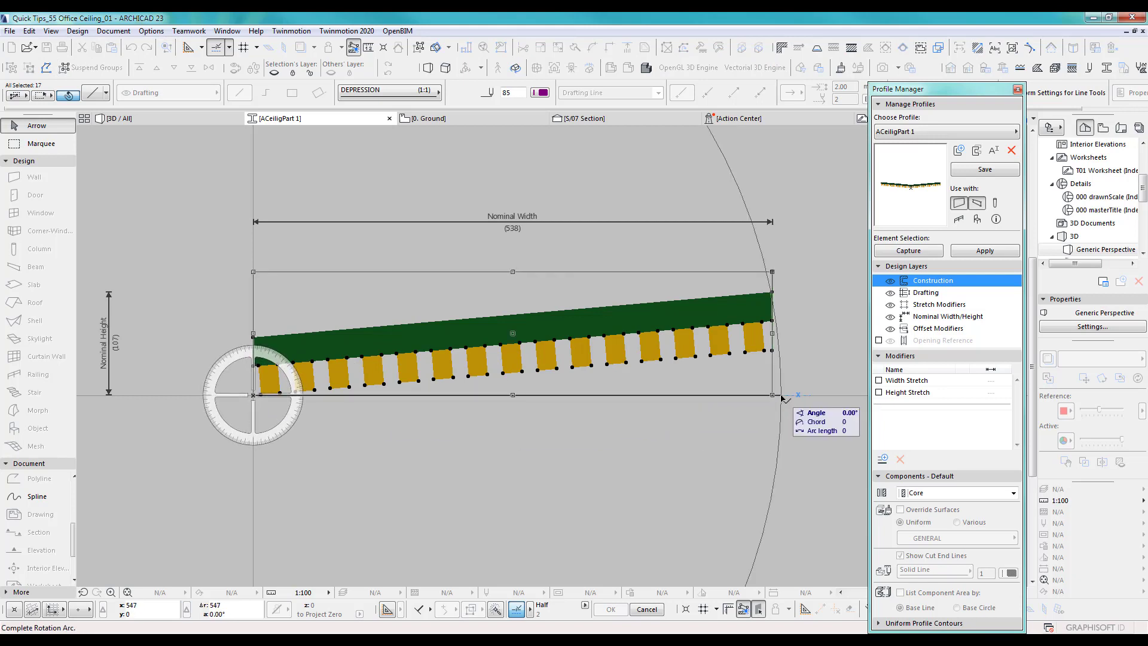
click(777, 396)
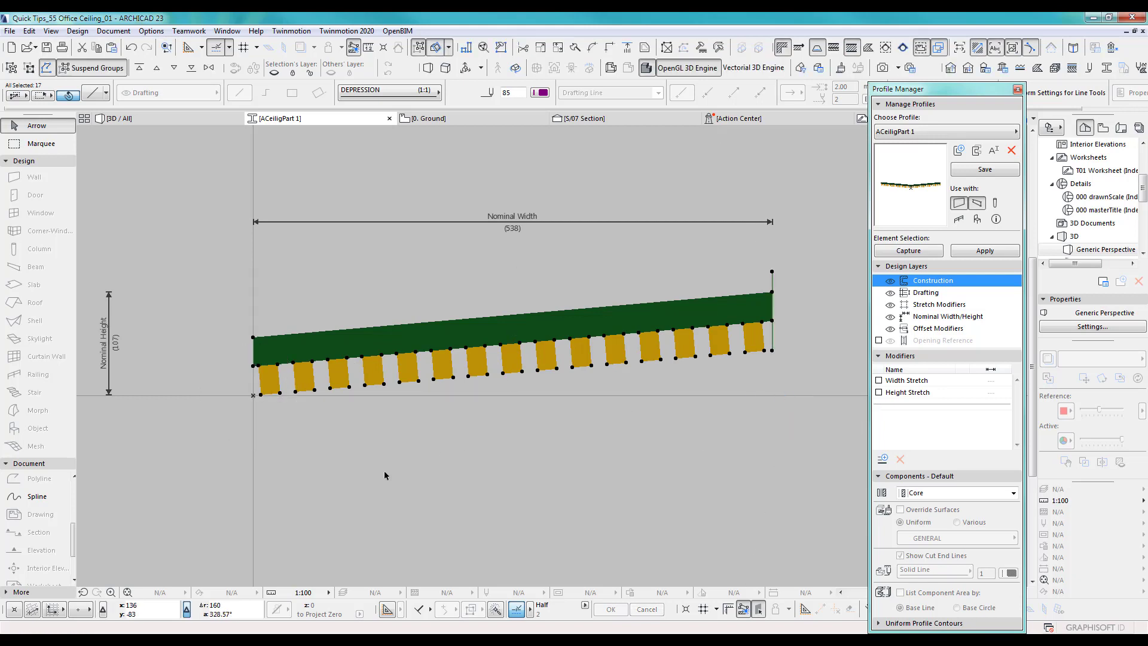
Rotate the half profile upward about the origin to a steeper slope, using its lower batten edge as the reference
key(ctrl+e)
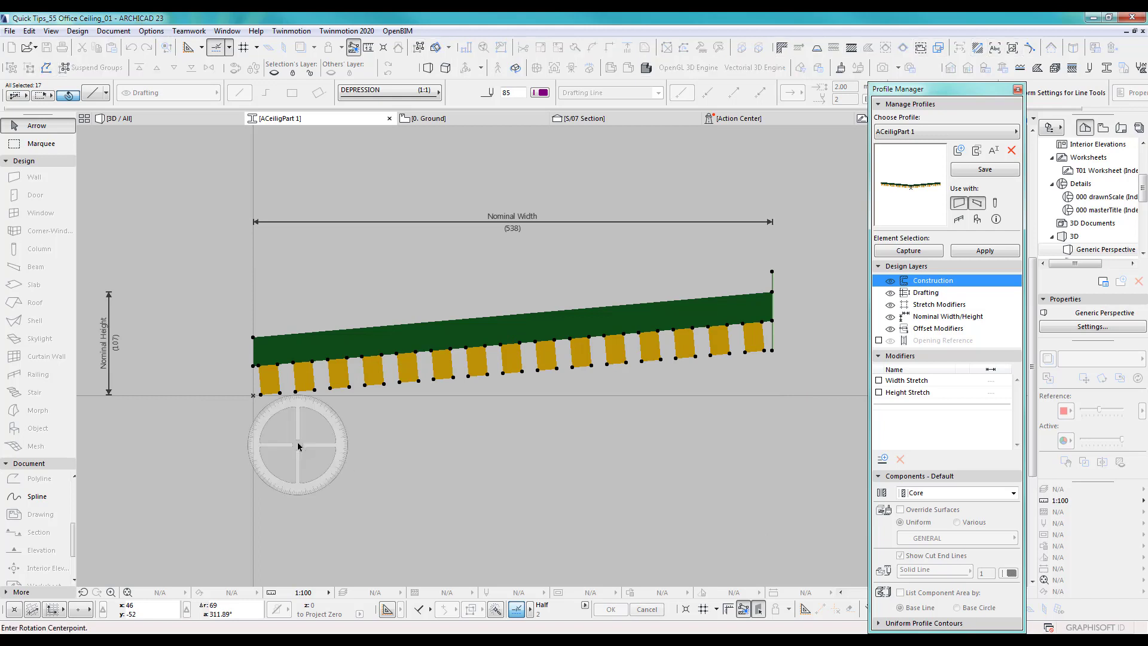
click(253, 396)
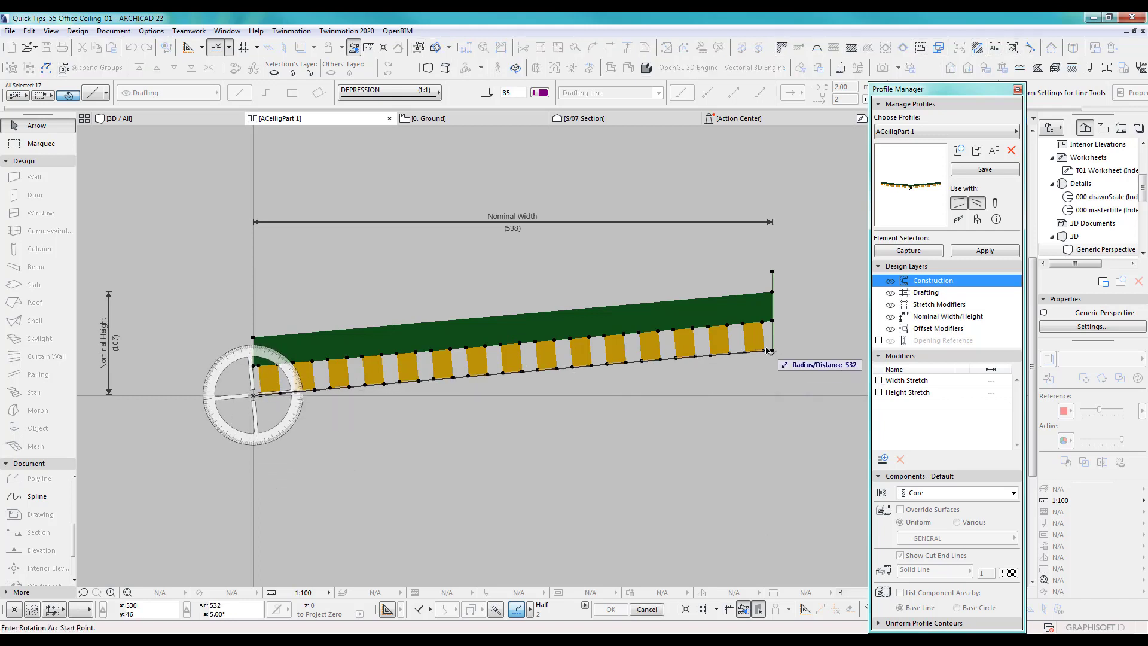
click(767, 352)
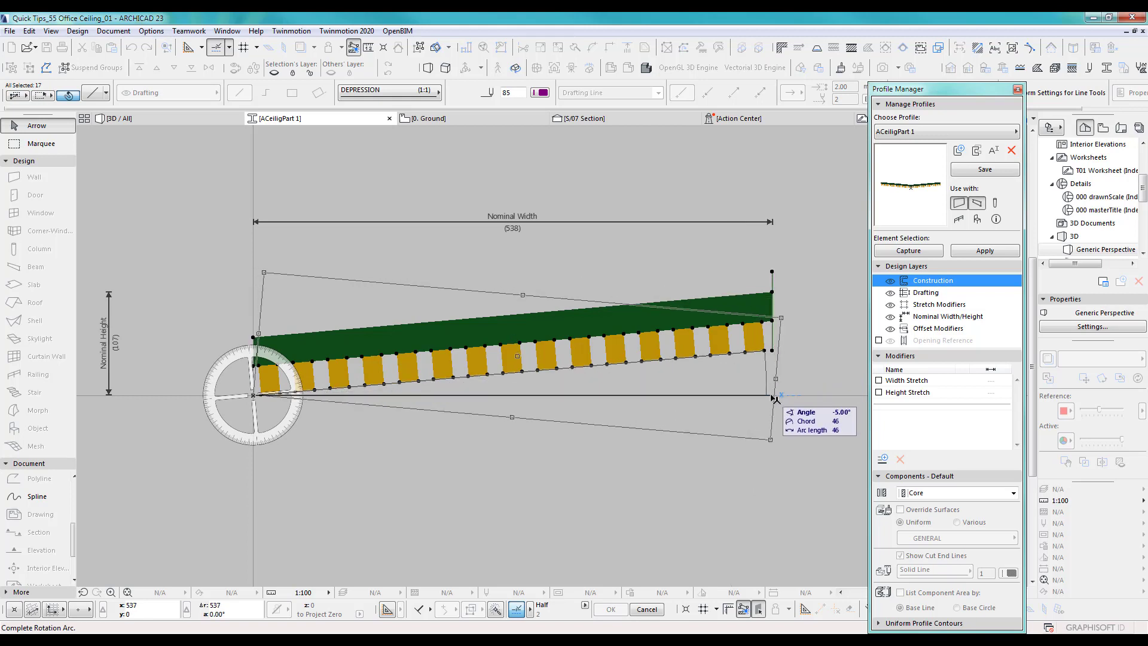
click(775, 333)
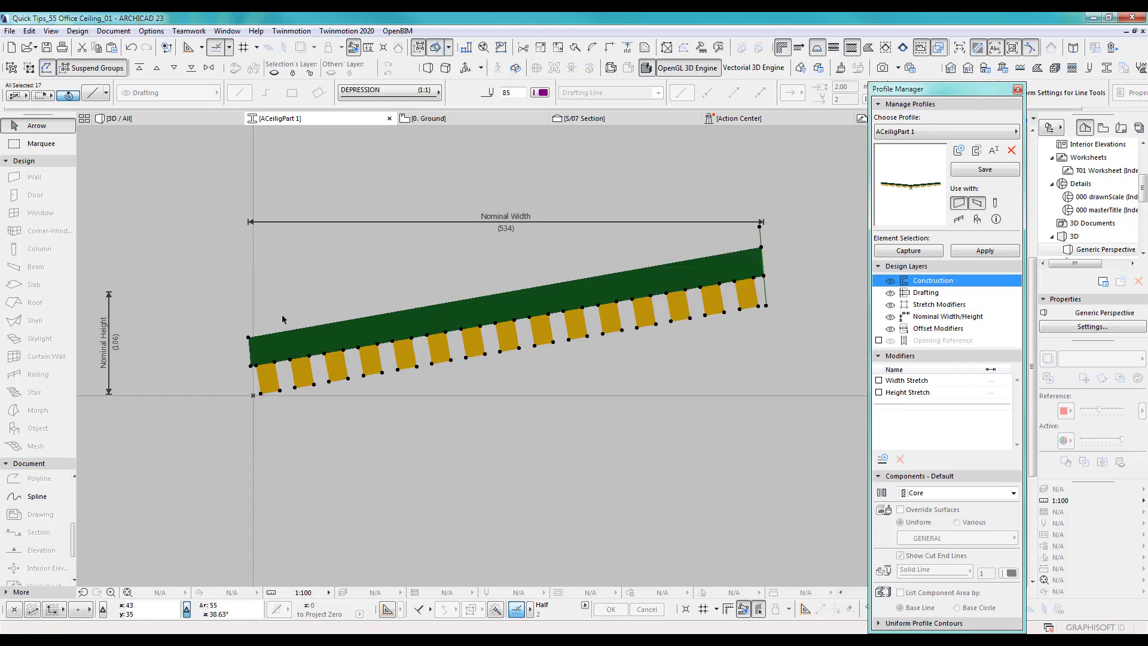
middle_drag(375, 408, 427, 412)
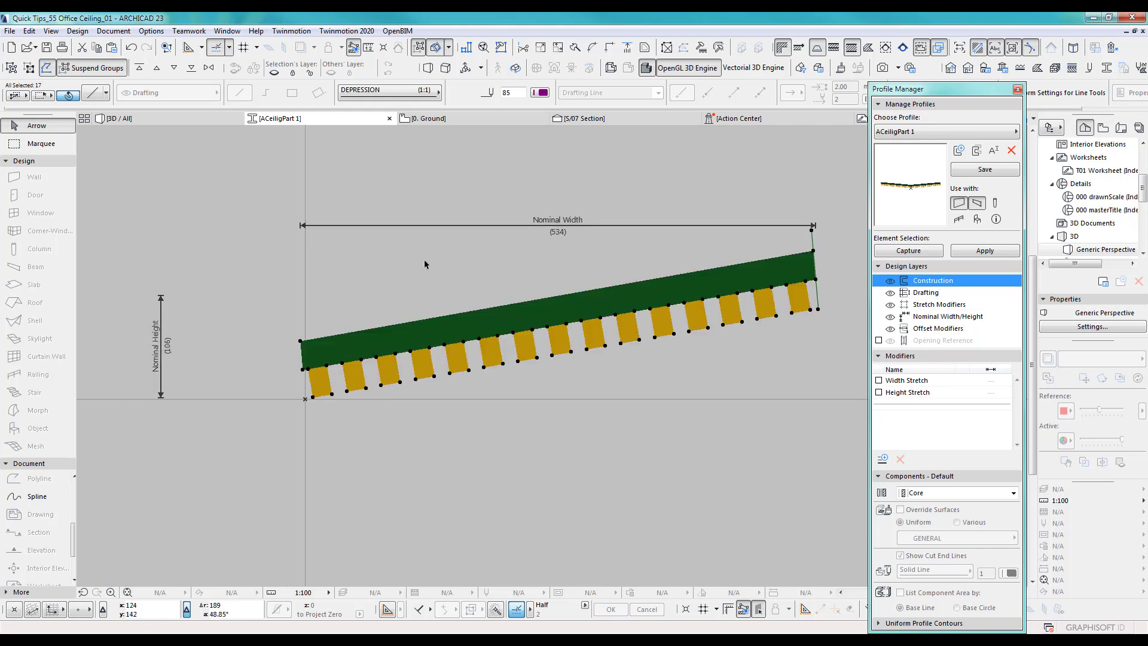
Mirror a copy of the half profile across the vertical axis through the origin and save the profile
click(30, 31)
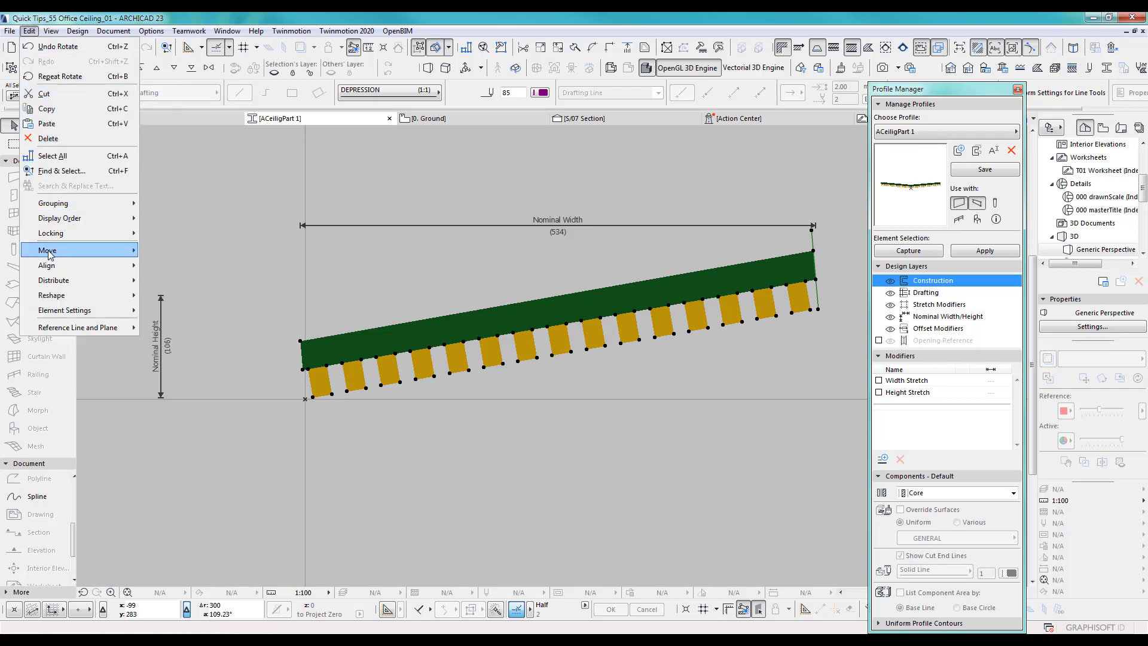
mouse_move(50, 255)
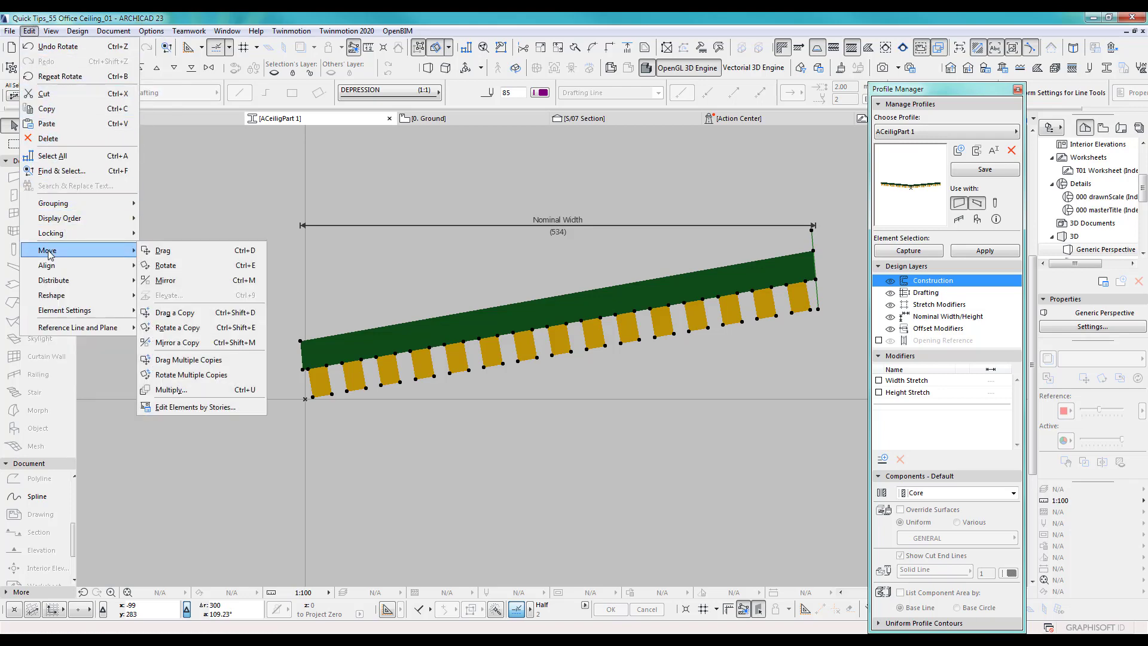
click(177, 342)
click(305, 399)
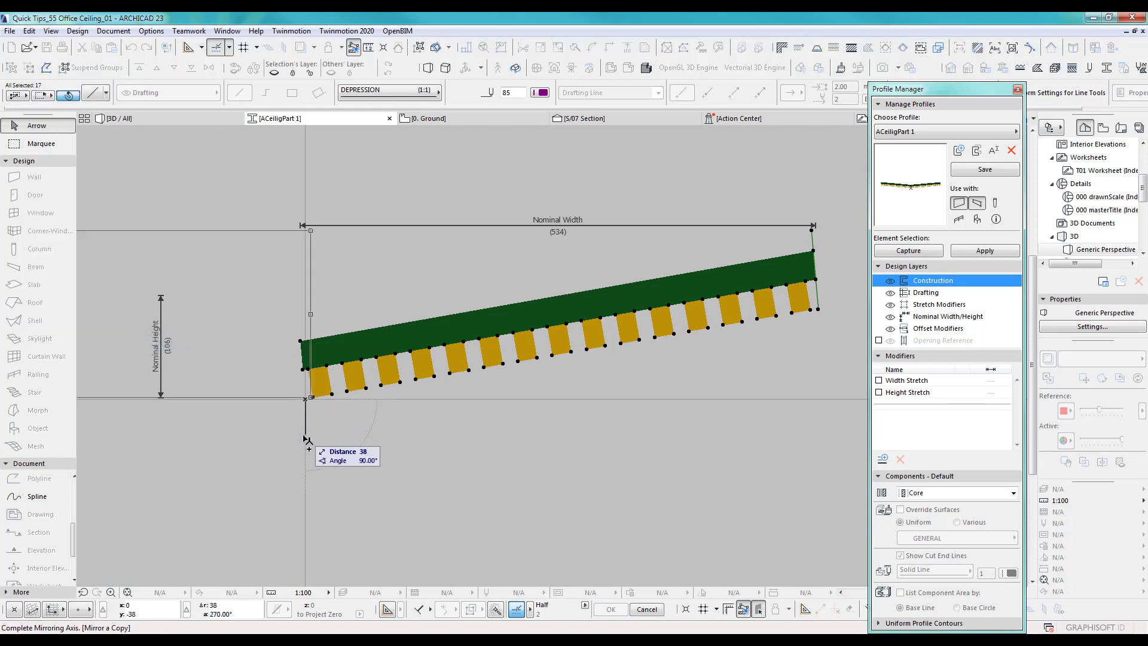
click(304, 438)
click(383, 427)
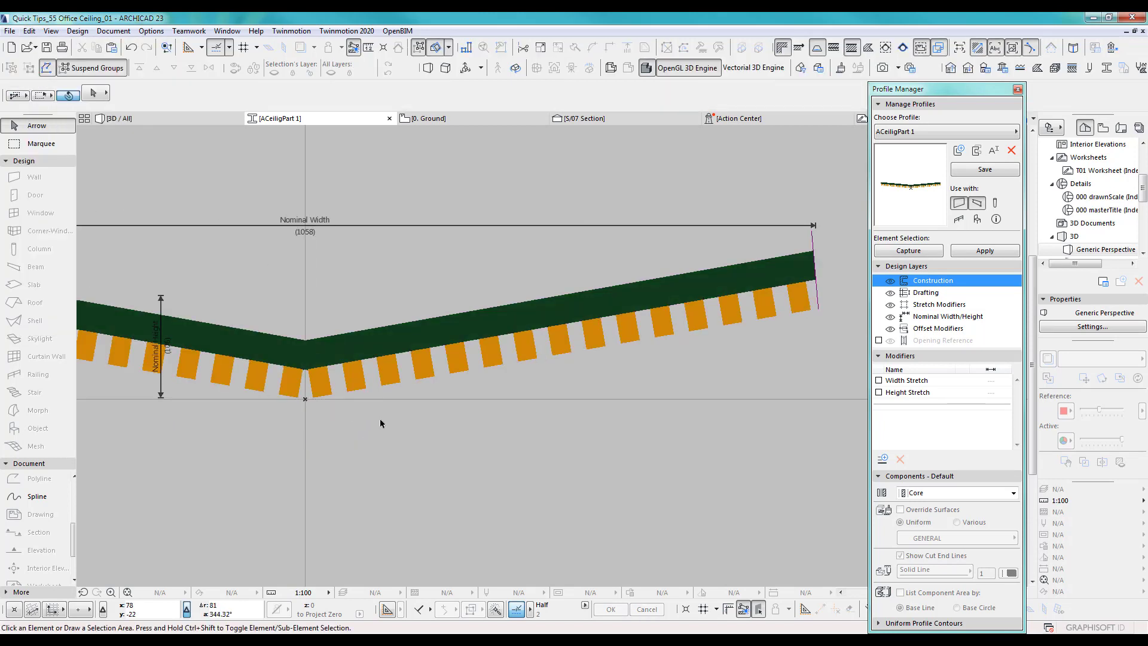
click(984, 171)
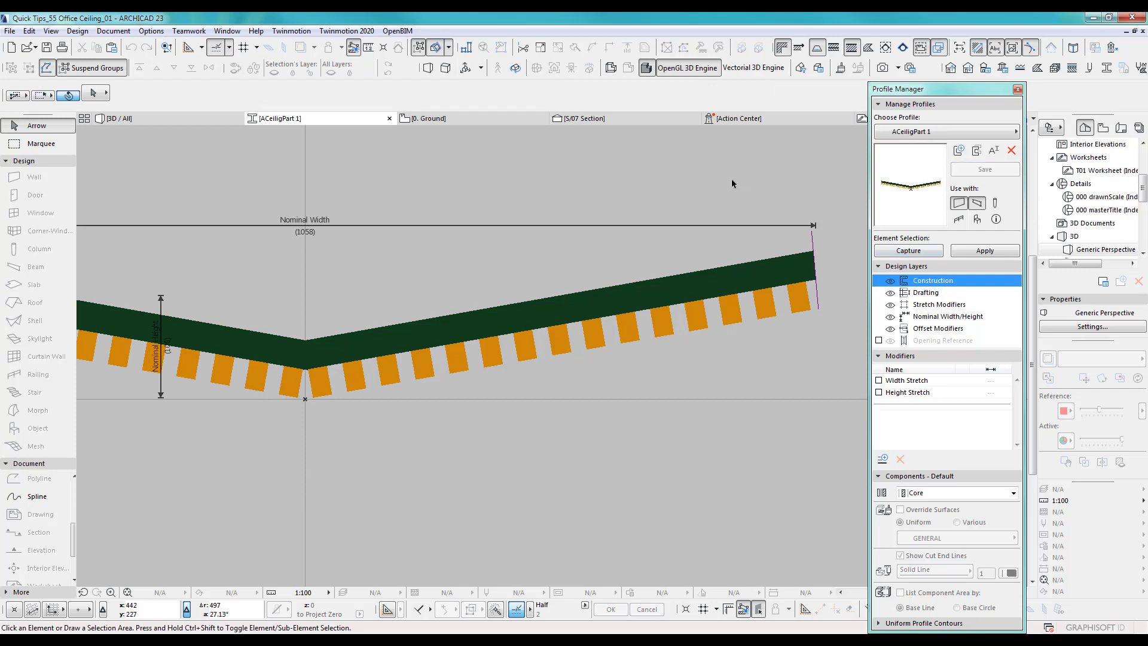
Return to the 3D view, examine the reshaped ceiling from below, and activate the Beam tool for the selected beams
key(F2)
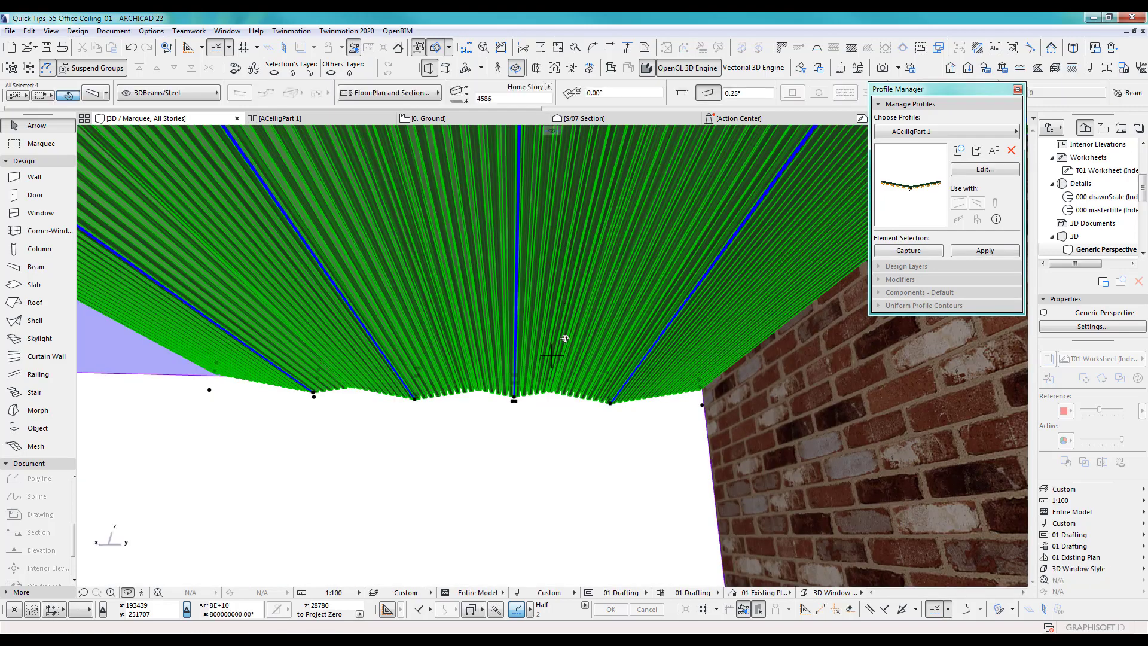
scroll(588, 418, down, 3)
shift+middle_drag(589, 418, 725, 478)
drag(724, 478, 605, 339)
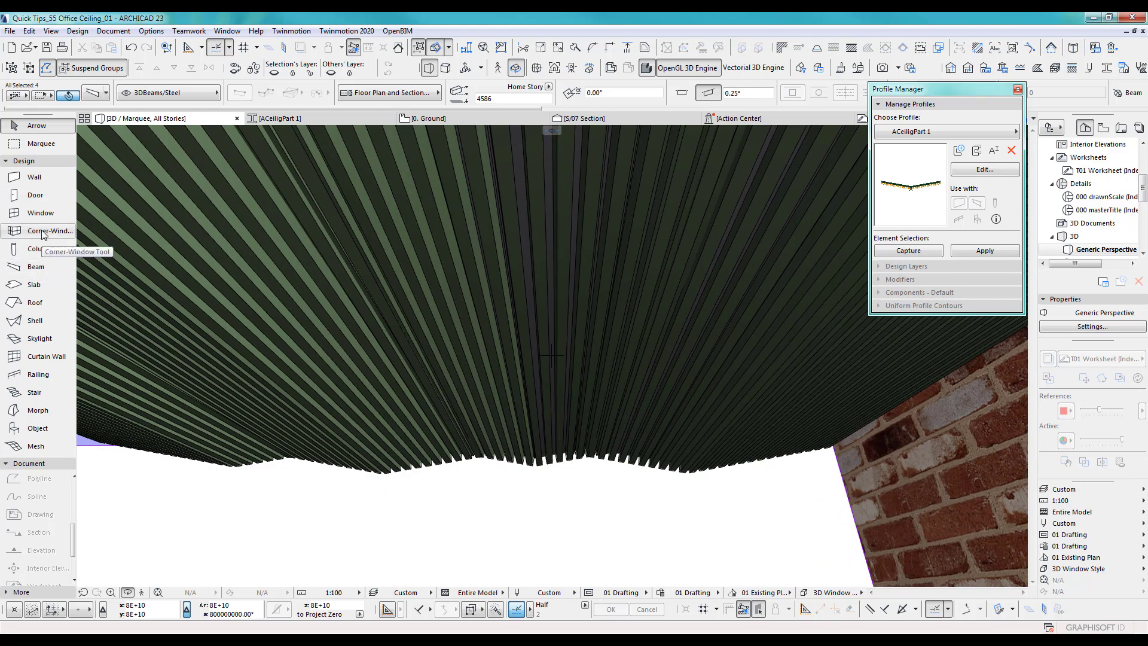
click(35, 267)
drag(518, 490, 588, 476)
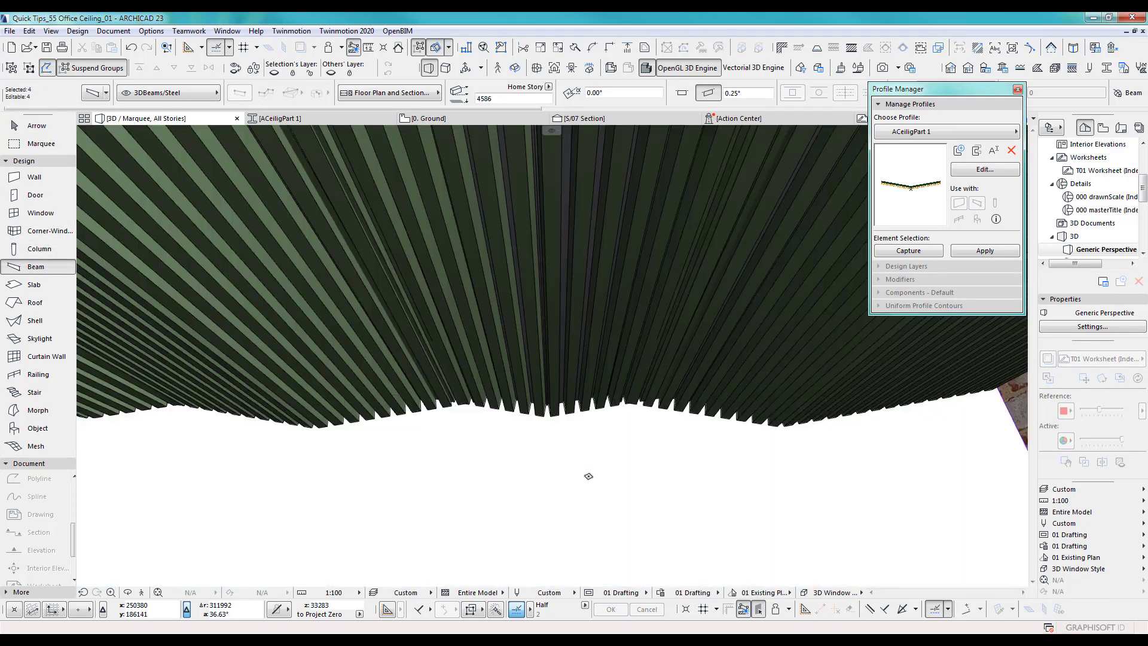
Try slant angles of 0.5° and 0.80° on the four beams and check where their ends meet
double_click(734, 92)
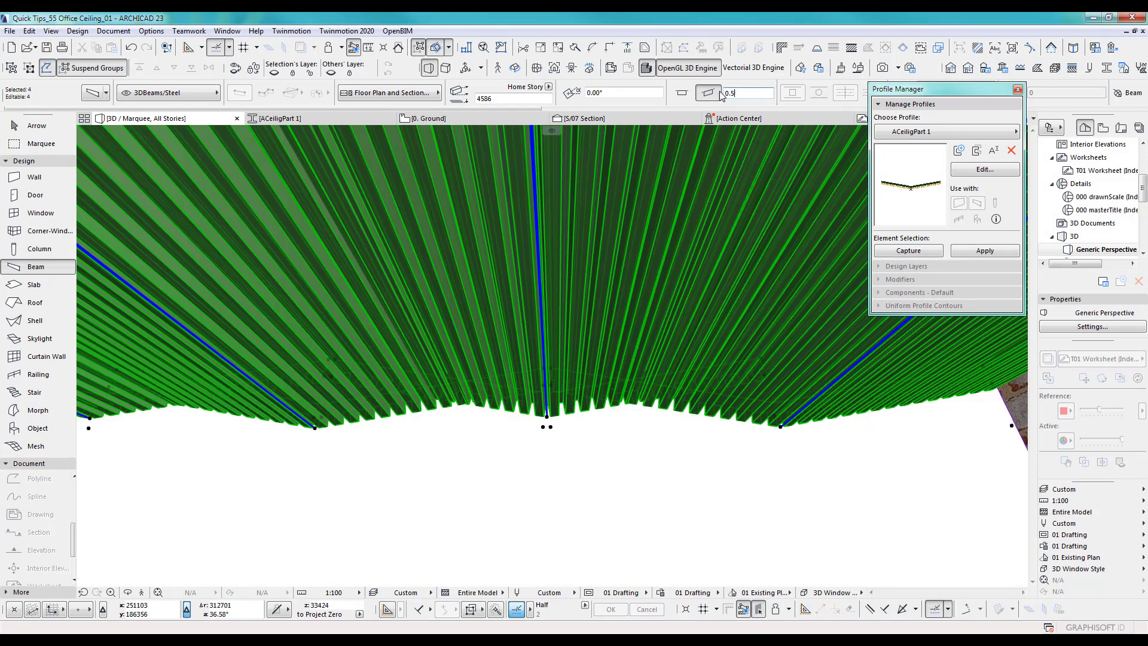
text(5)
key(Return)
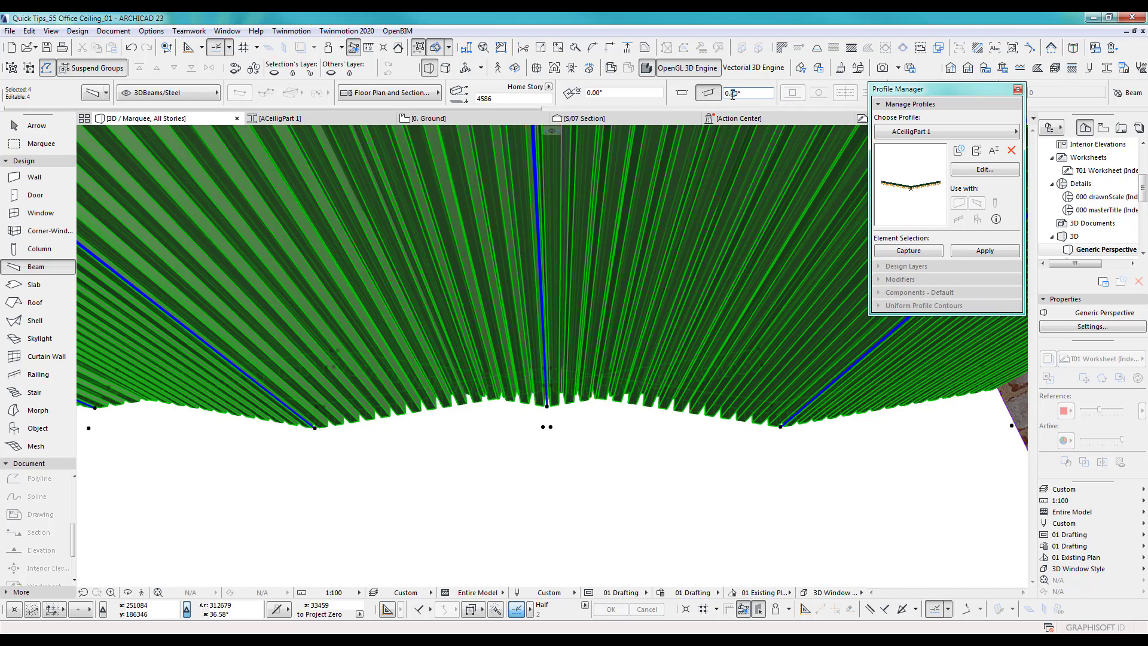
mouse_move(789, 121)
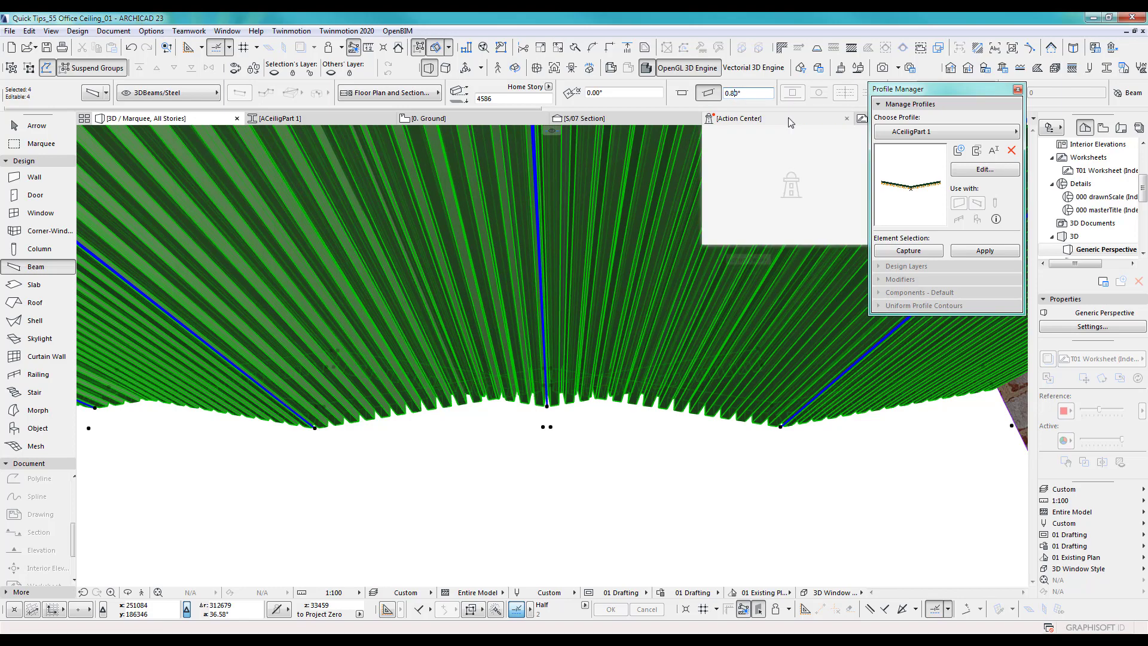
key(Return)
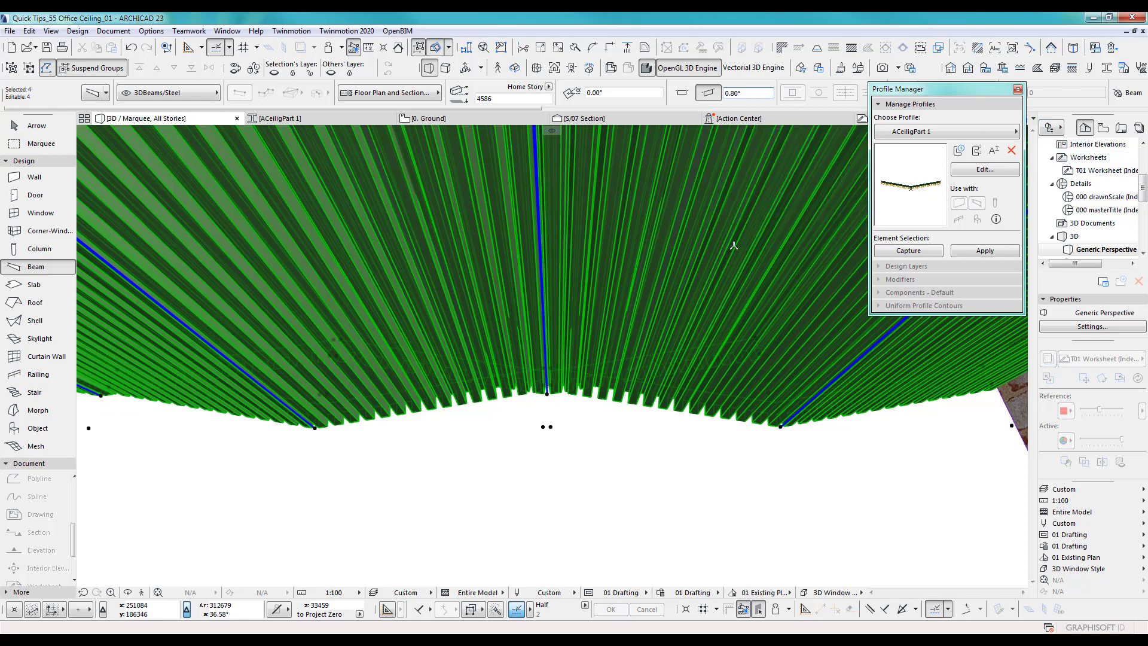
scroll(556, 383, up, 4)
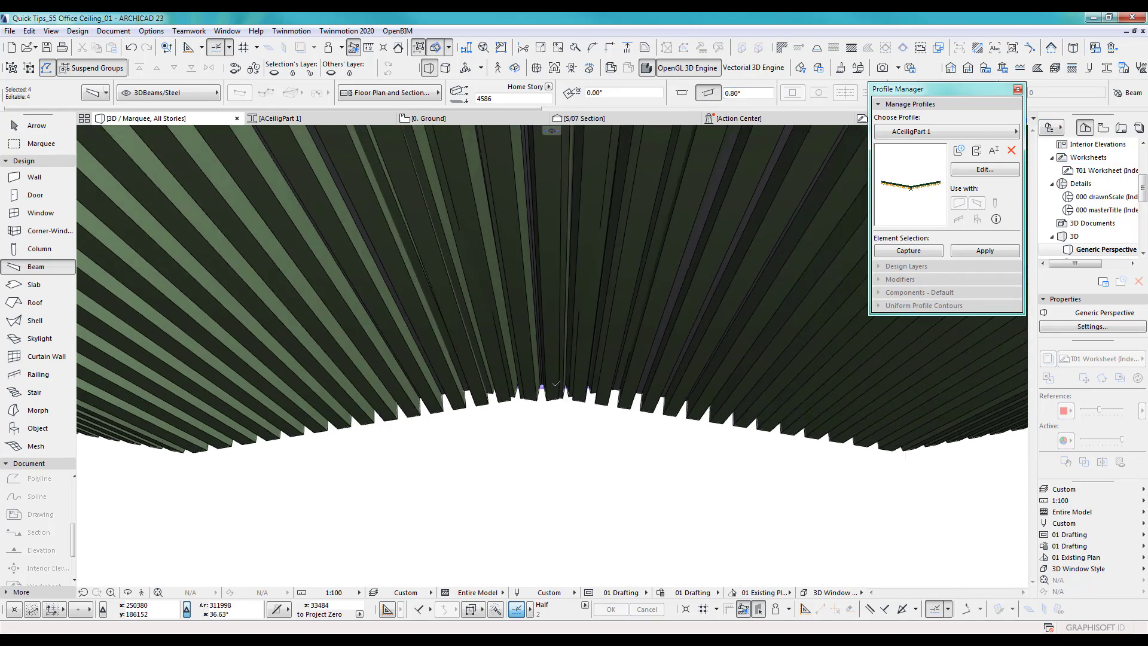
scroll(556, 384, up, 5)
scroll(537, 405, down, 1)
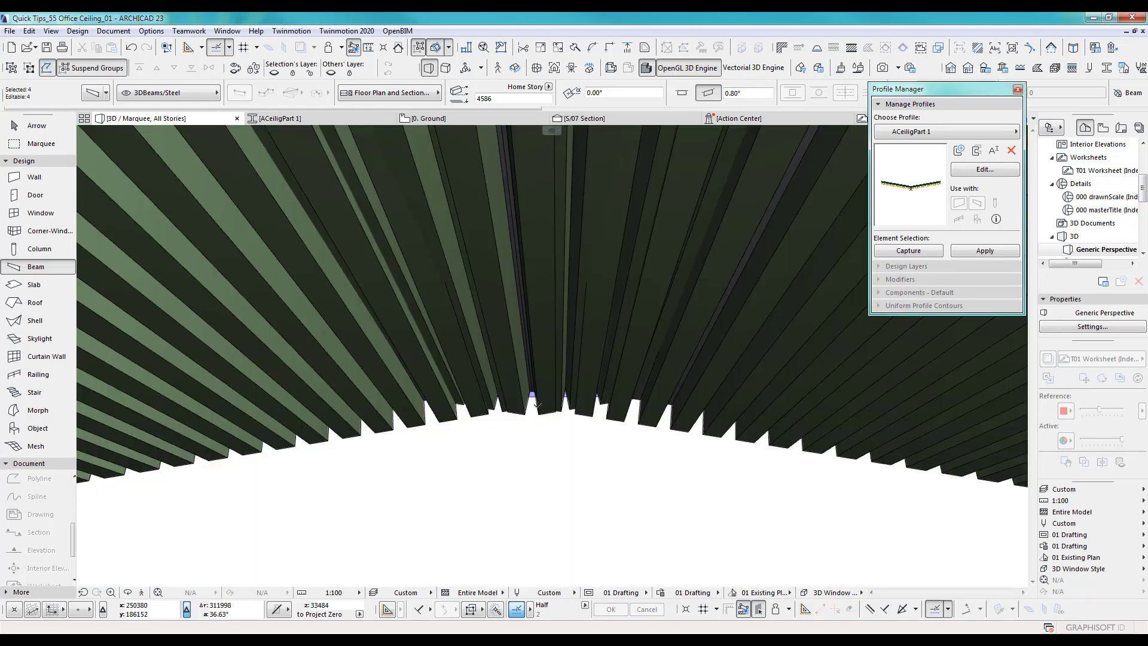
Set the four beams' slant angle to 0.88°, deselect them, and view the whole ceiling from below
click(536, 404)
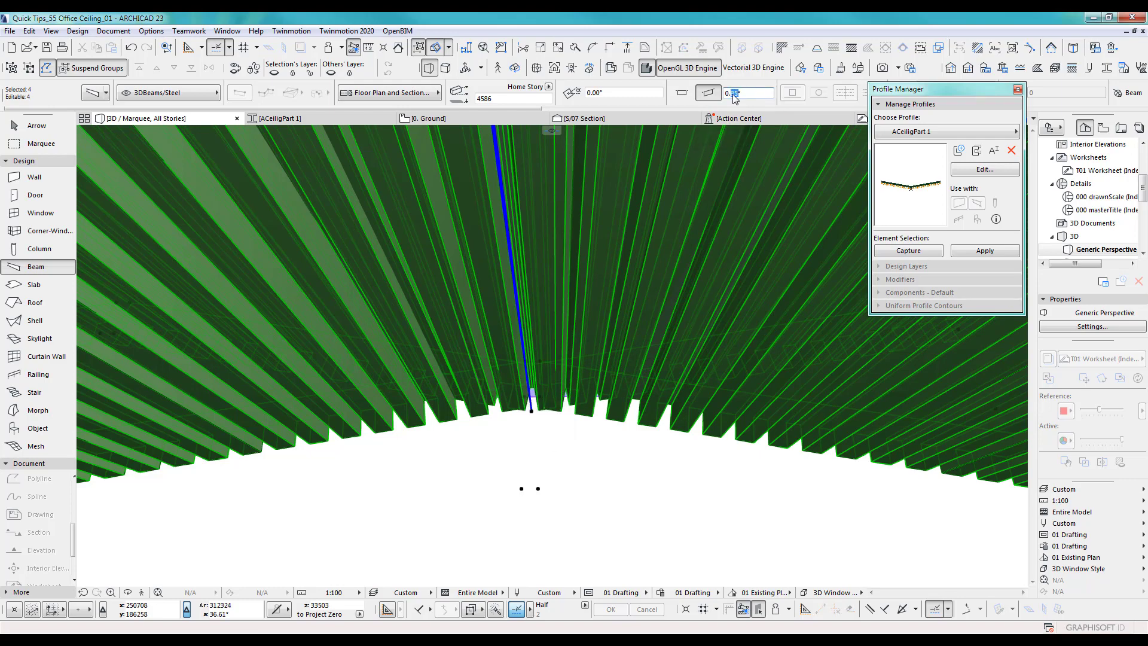
text(90)
key(Return)
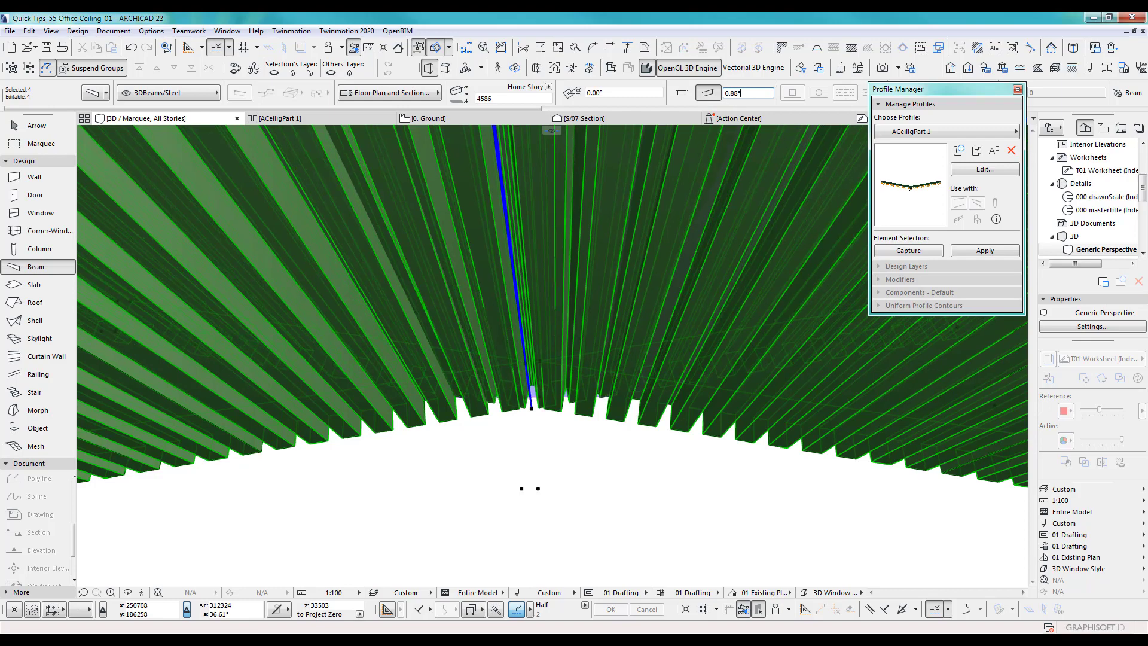
key(Return)
scroll(644, 423, down, 7)
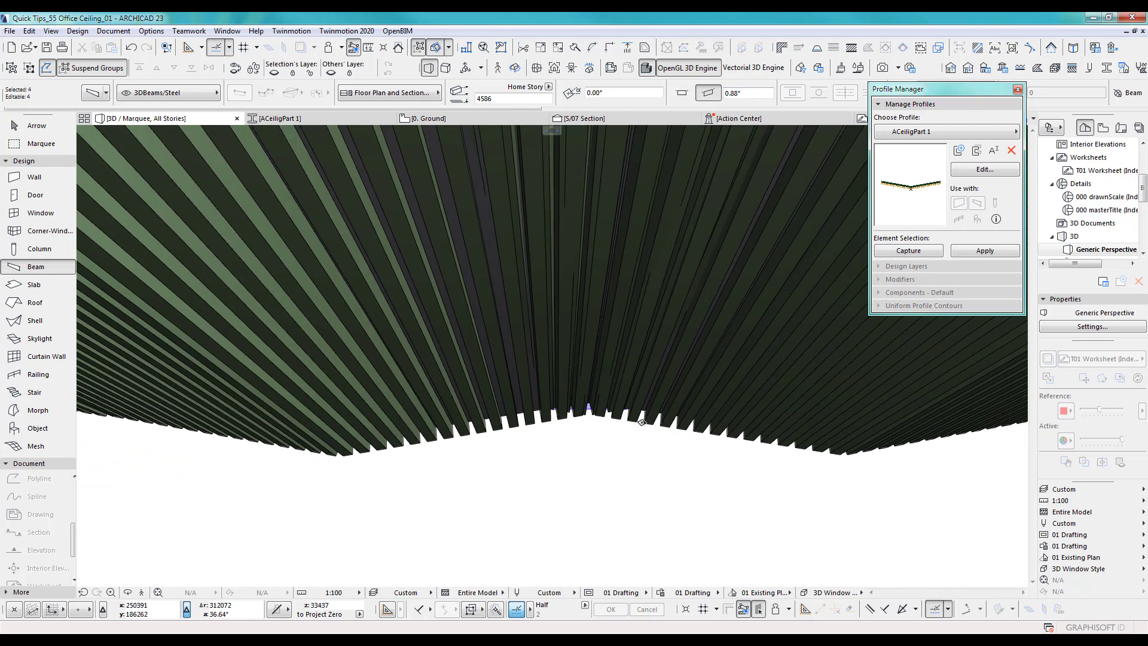
middle_drag(635, 402, 620, 402)
drag(619, 402, 591, 391)
click(33, 125)
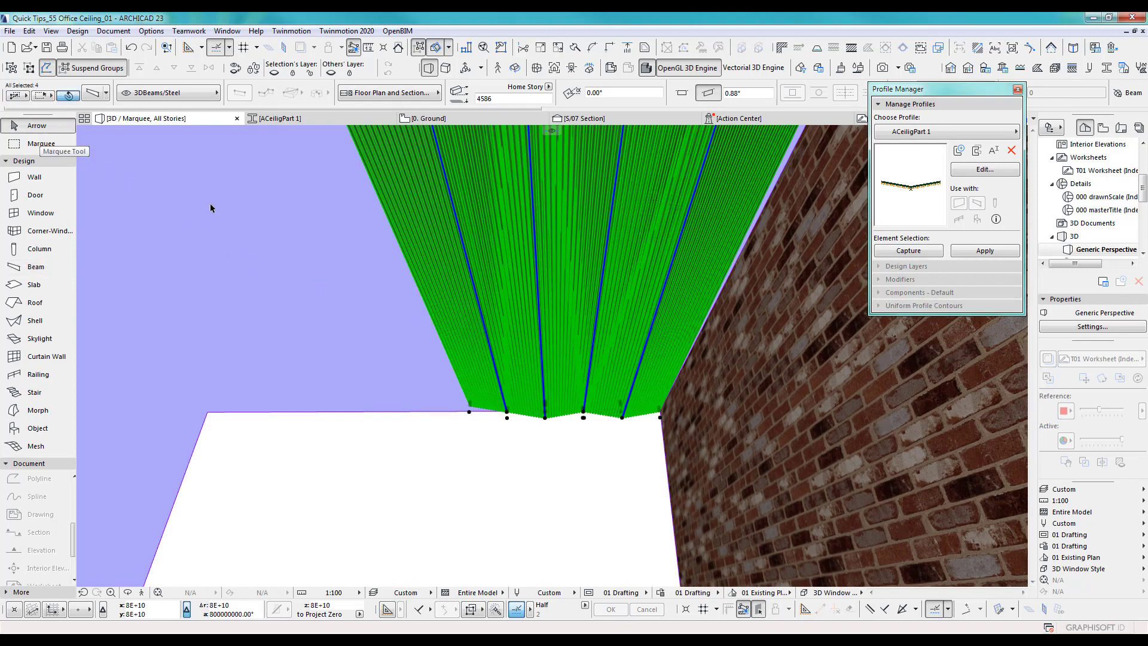
click(367, 272)
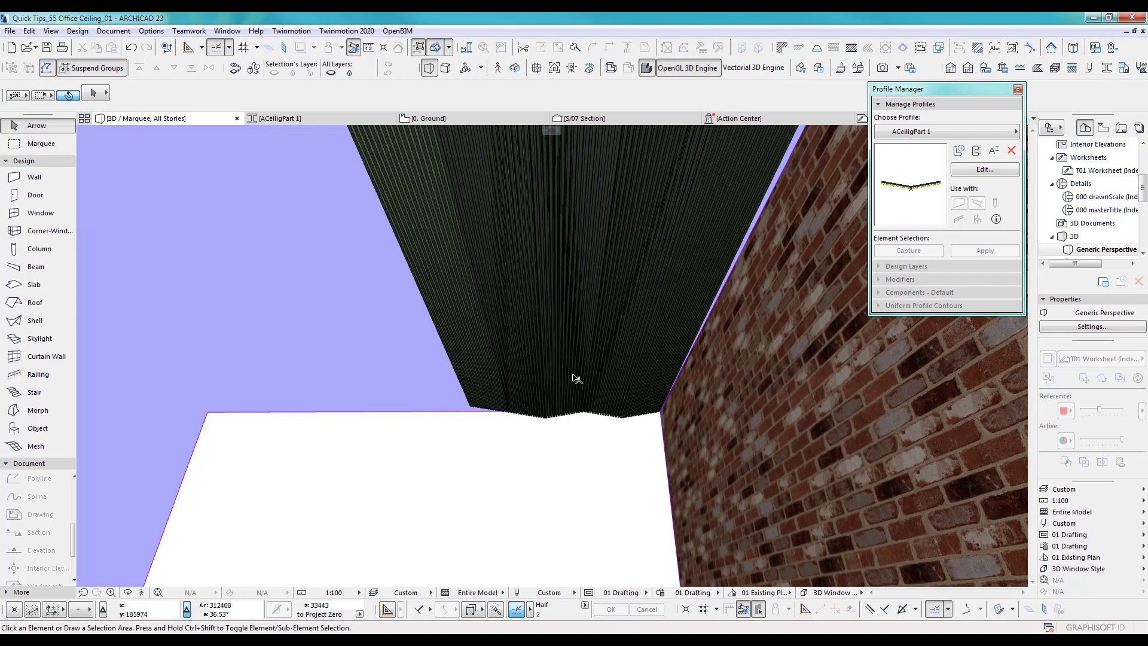
drag(551, 237, 547, 378)
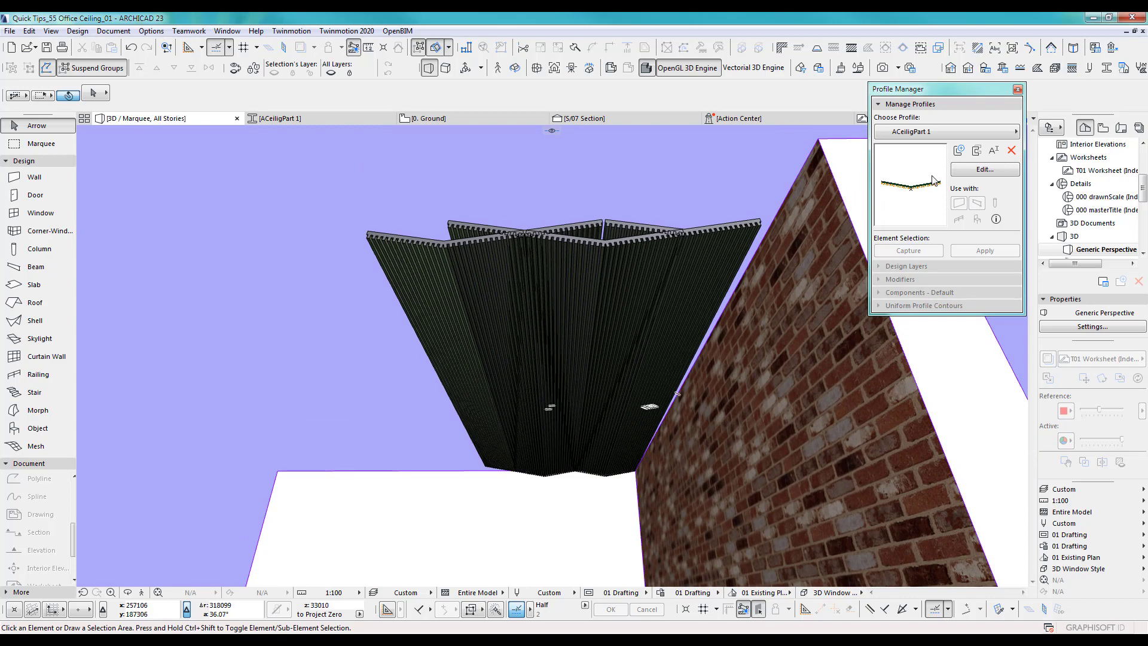
Override the surface of all ACeiligPart 1 profile fills with RAL 9010, excluding the edge lines, then save the profile and close its manager
click(982, 171)
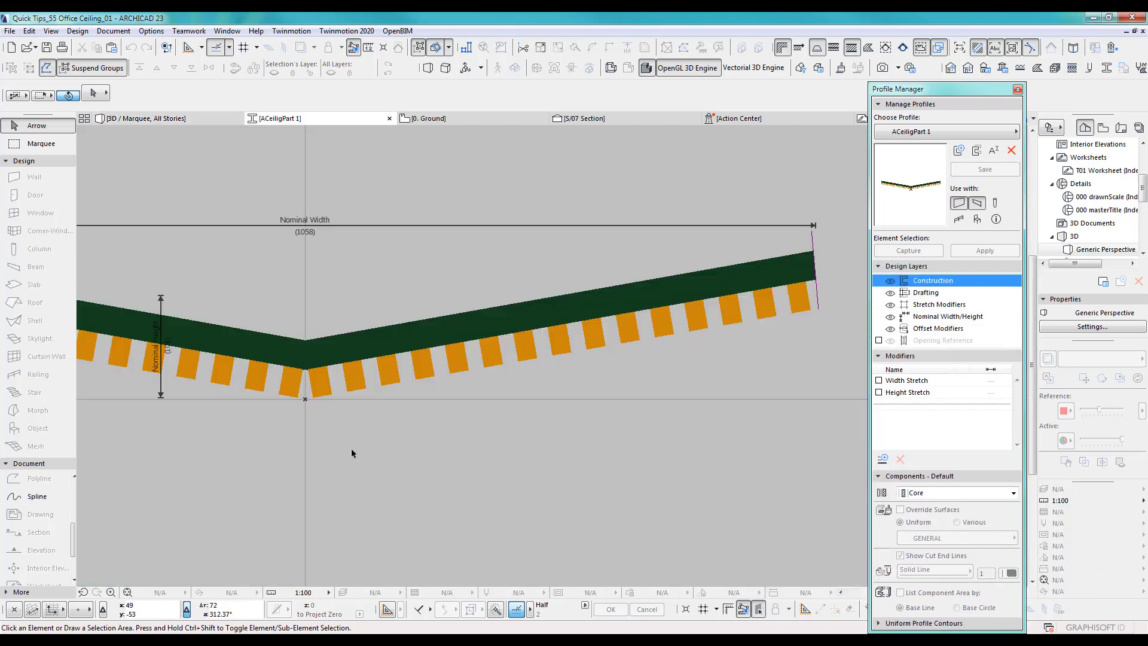
scroll(403, 421, down, 5)
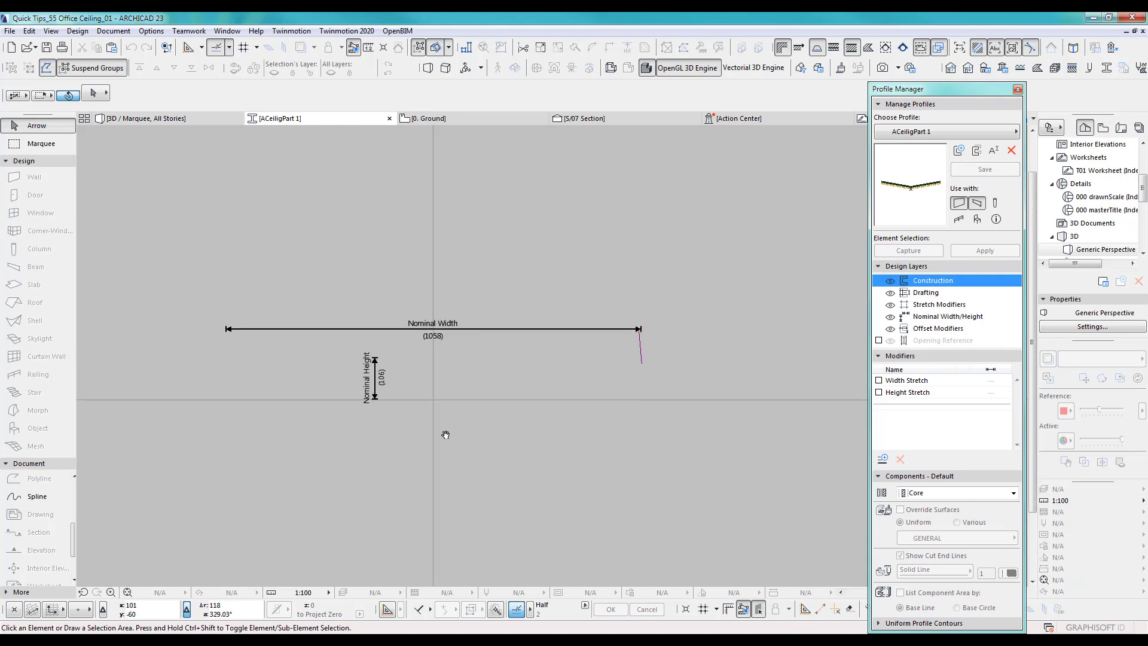
drag(203, 429, 669, 312)
click(669, 311)
scroll(619, 334, up, 4)
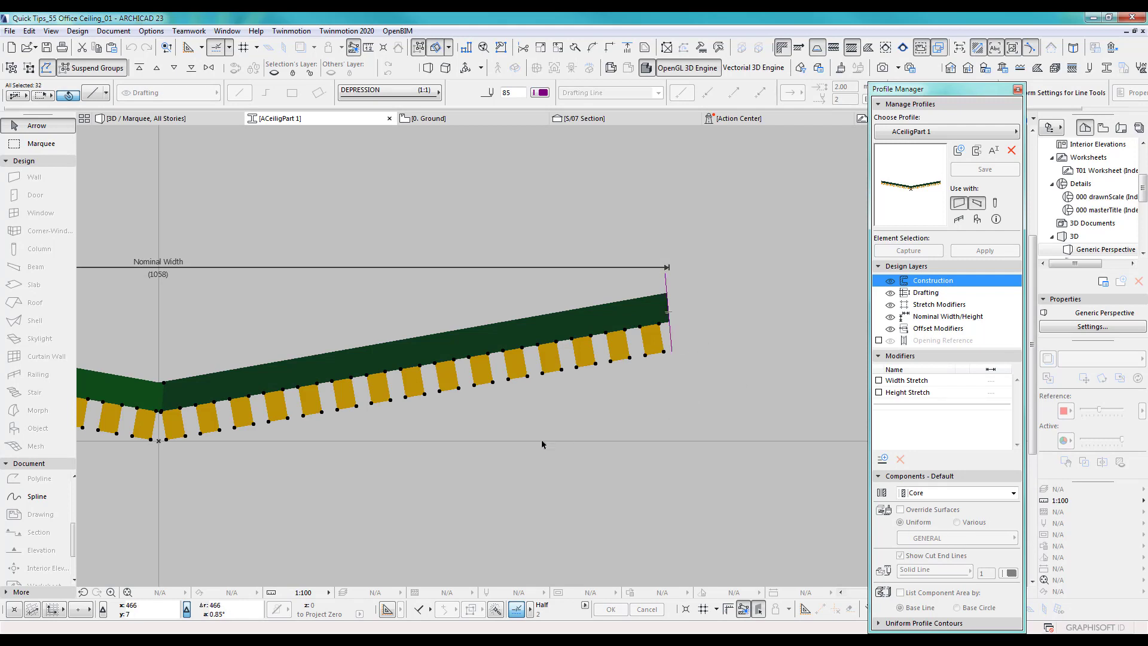
middle_drag(107, 426, 778, 392)
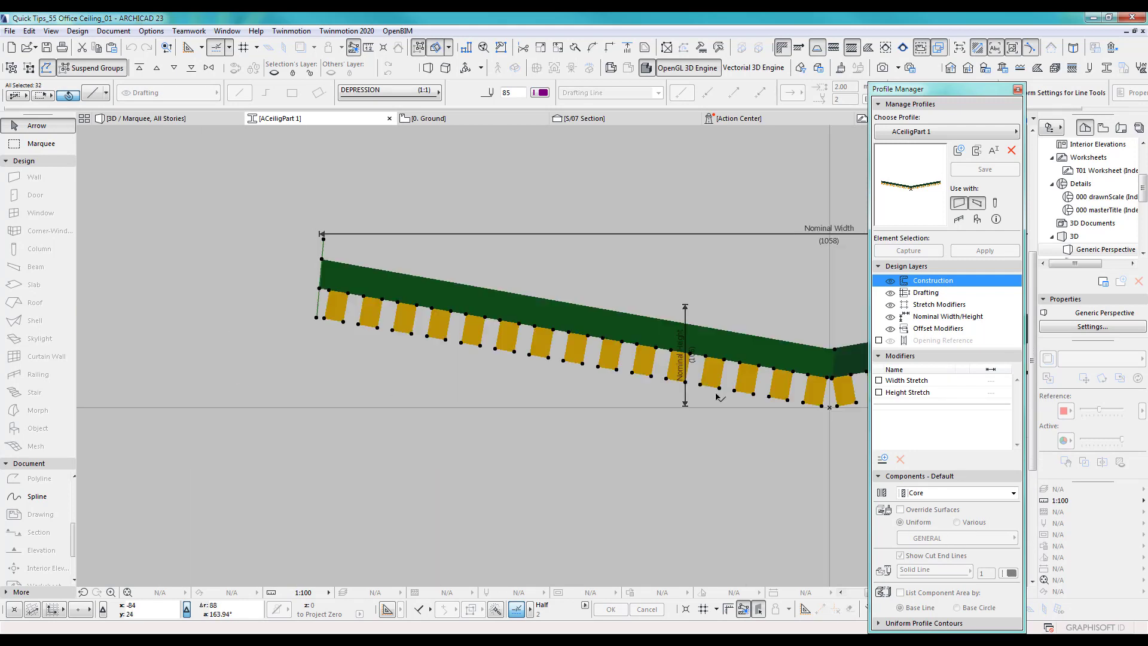
shift+click(323, 248)
click(933, 538)
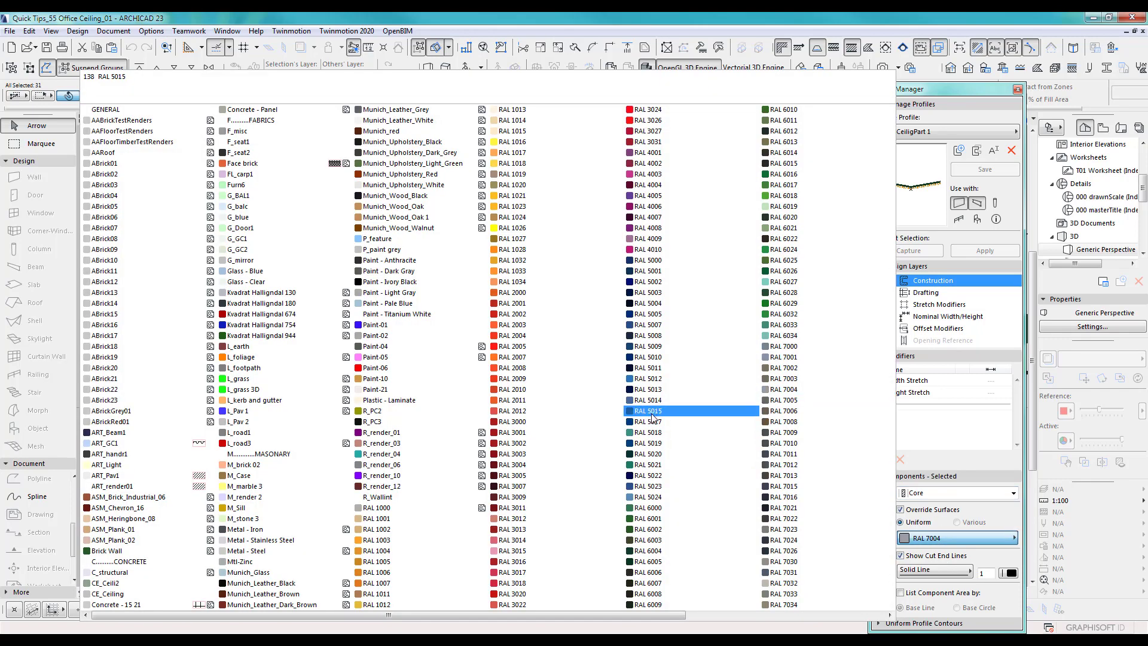
scroll(687, 418, right, 2)
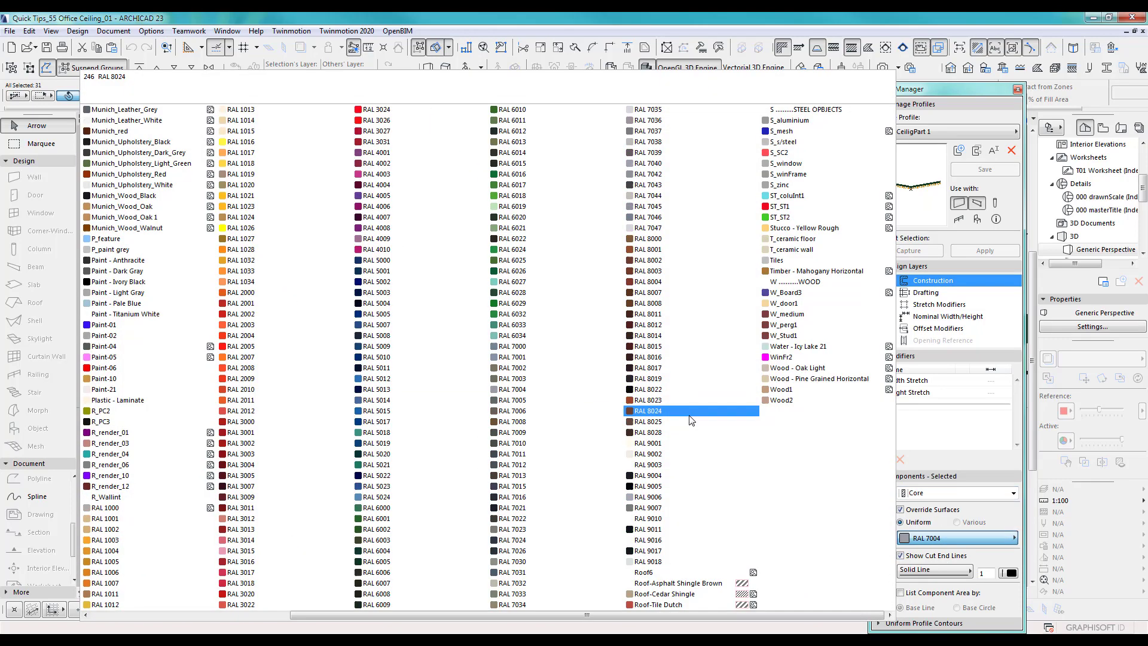
click(647, 519)
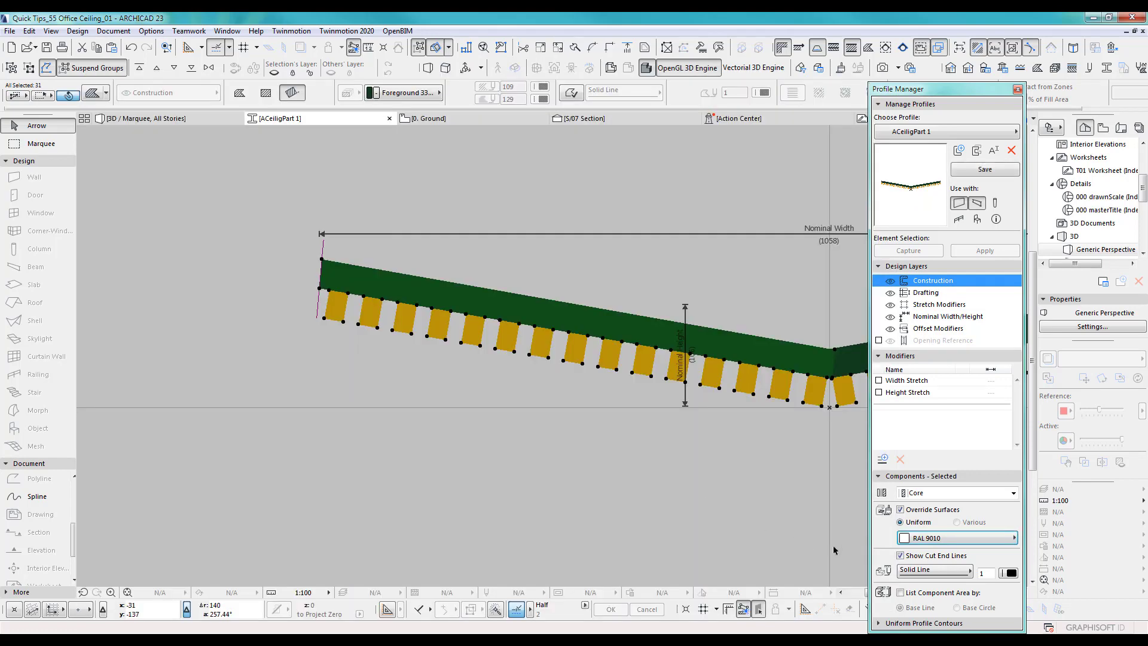
click(985, 169)
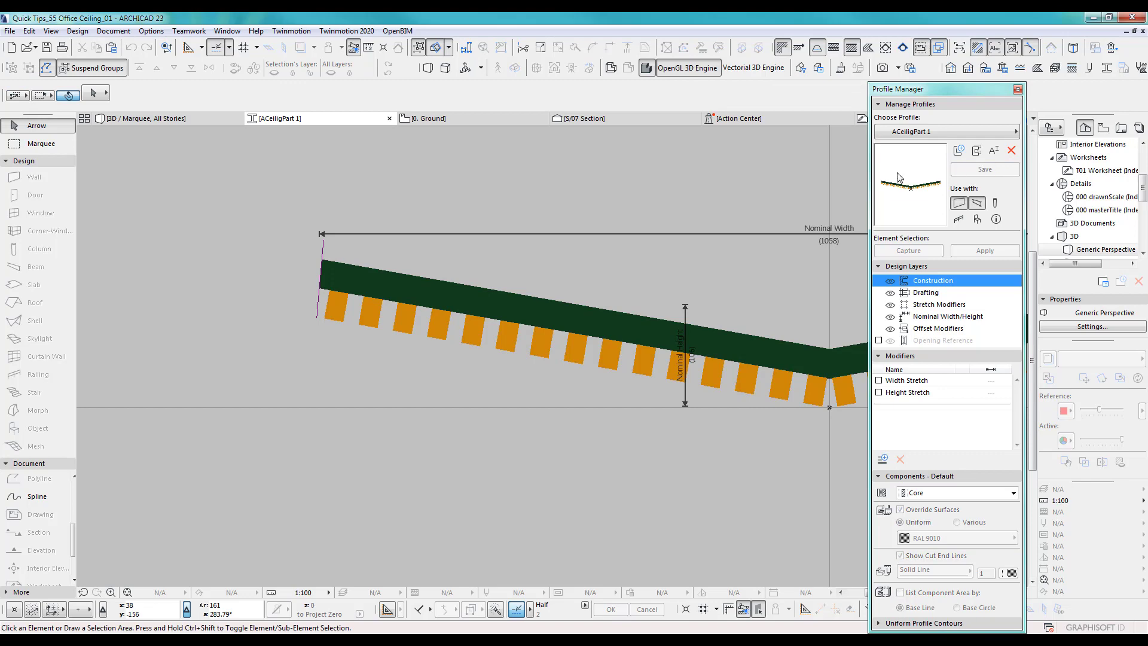
click(1018, 89)
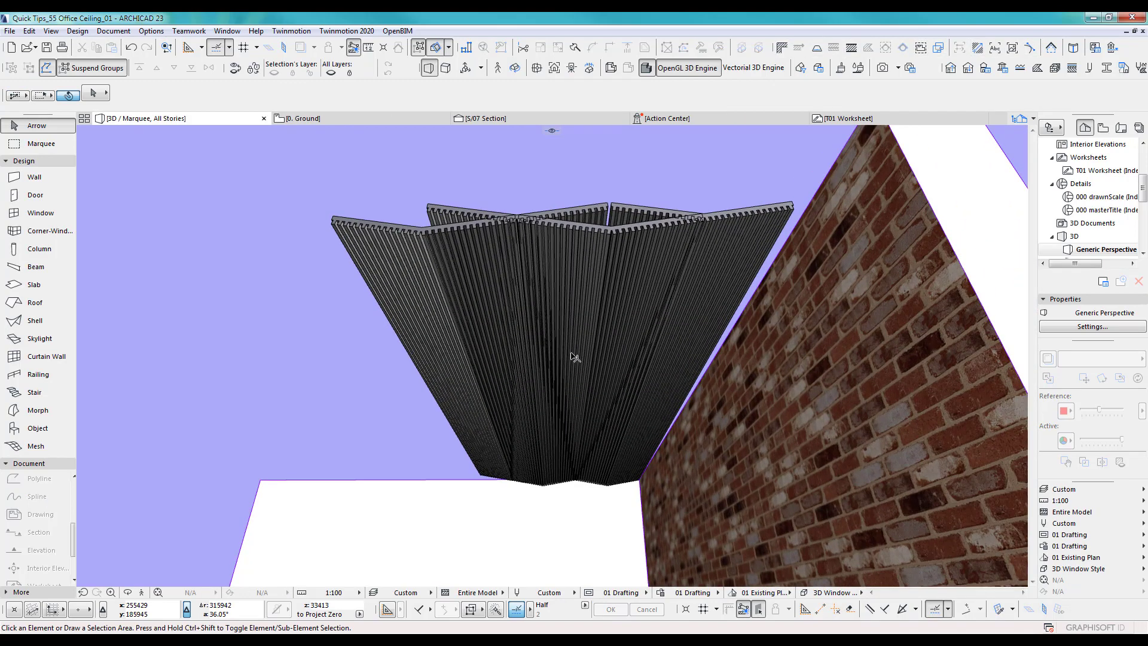
View the recoloured ceiling from below and duplicate the ACeiligPart 1 profile, accepting the suggested name
middle_drag(574, 385, 549, 311)
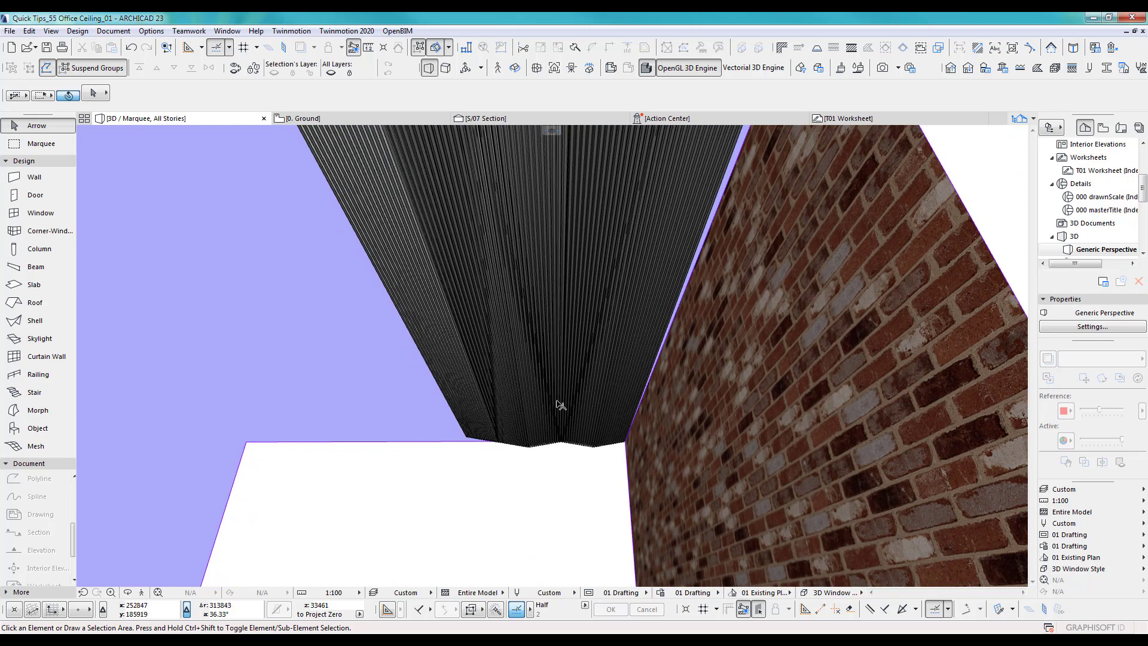
scroll(572, 429, down, 3)
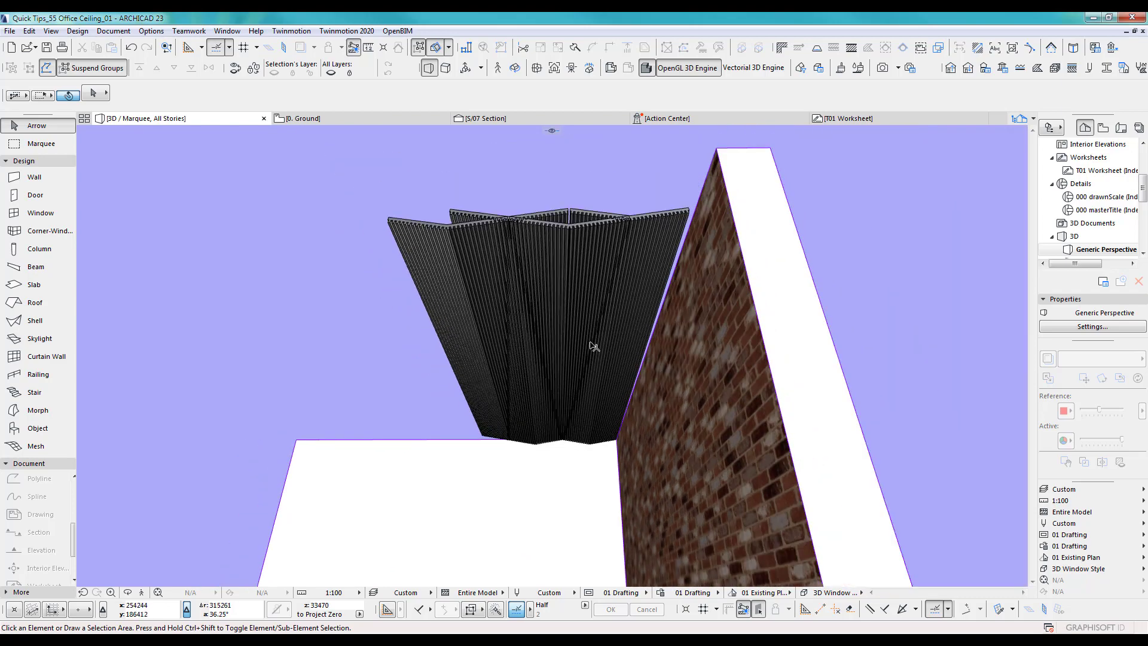
key(o)
mouse_move(493, 328)
mouse_down()
mouse_move(822, 342)
mouse_move(863, 217)
mouse_move(879, 218)
mouse_move(884, 302)
mouse_move(672, 416)
mouse_move(505, 418)
mouse_move(479, 358)
mouse_move(490, 312)
mouse_up()
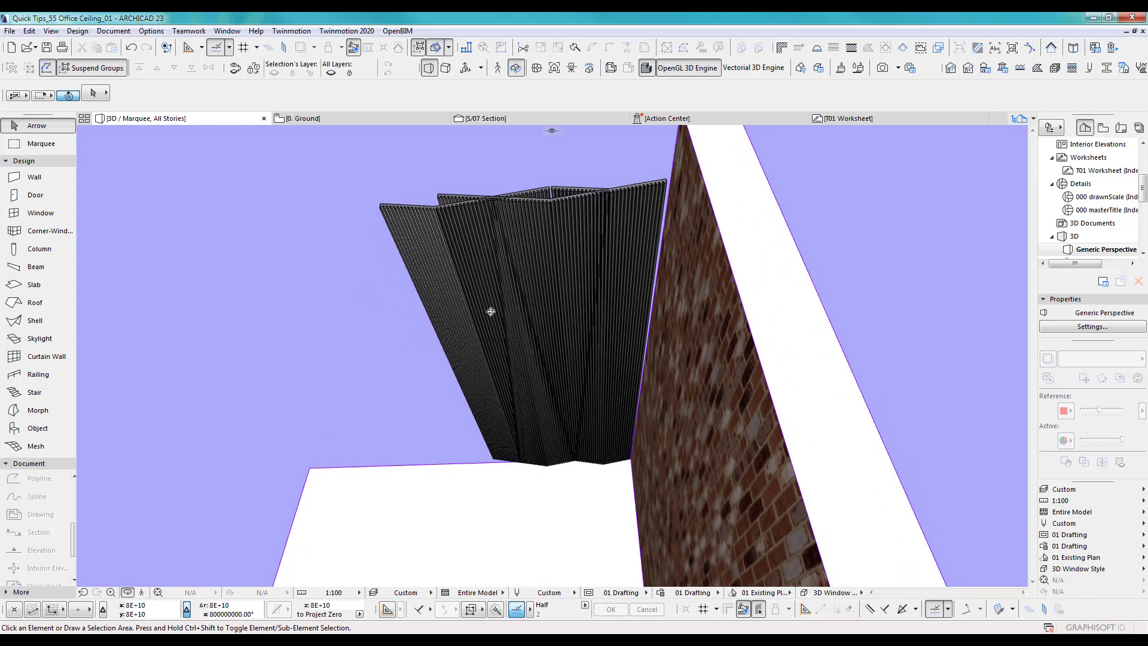
click(1107, 69)
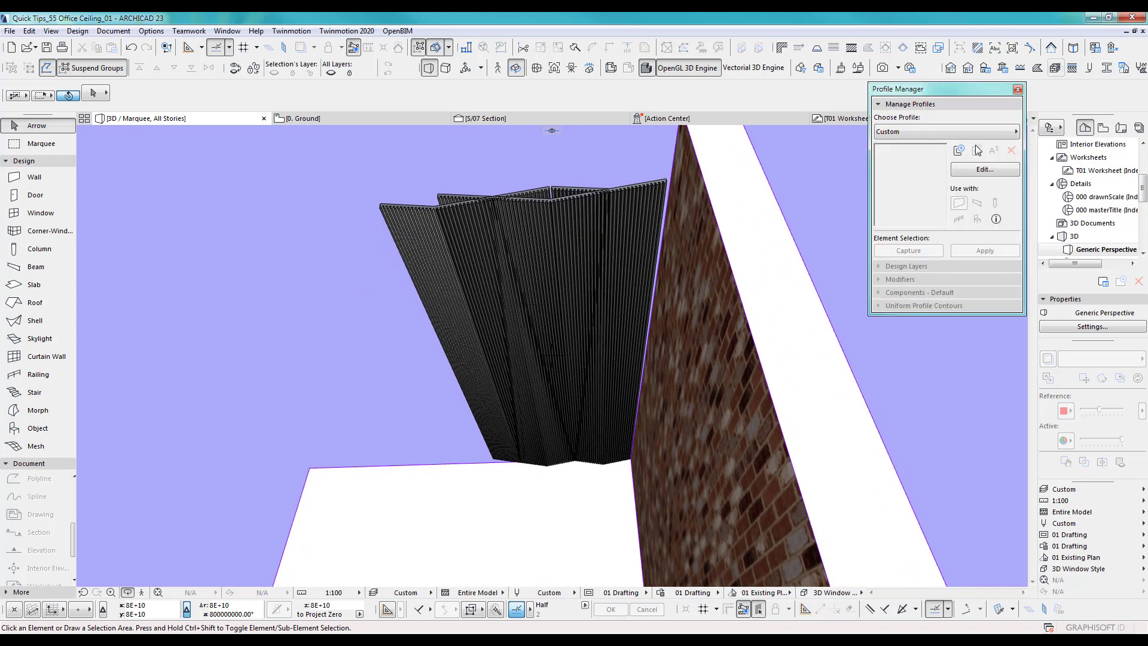
click(929, 129)
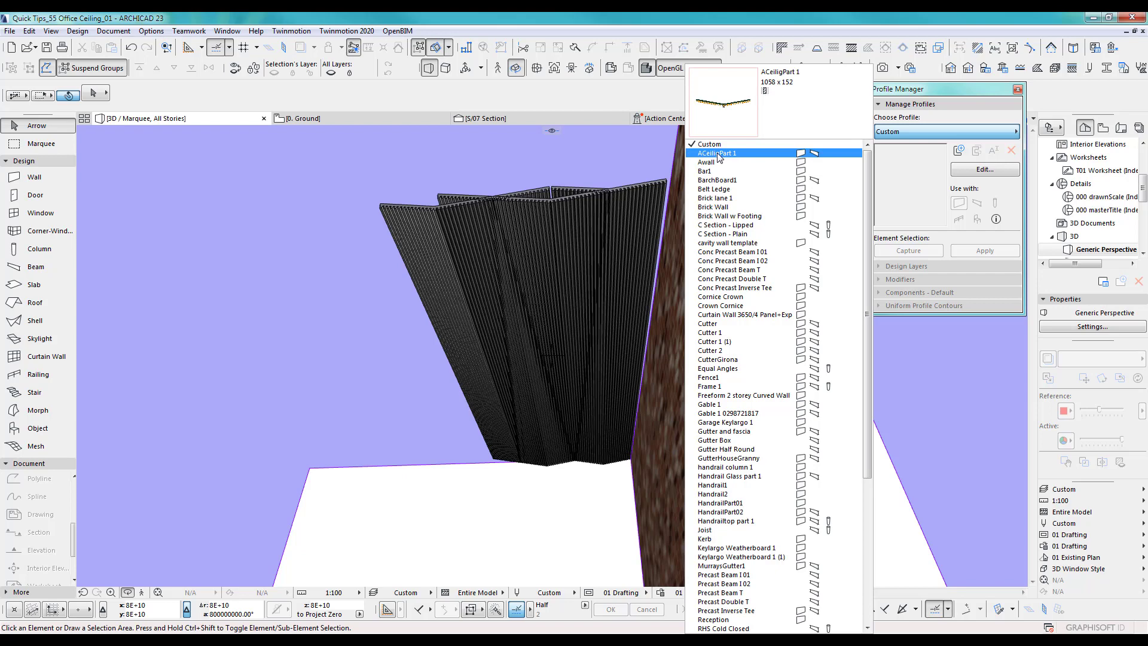
click(894, 177)
click(891, 132)
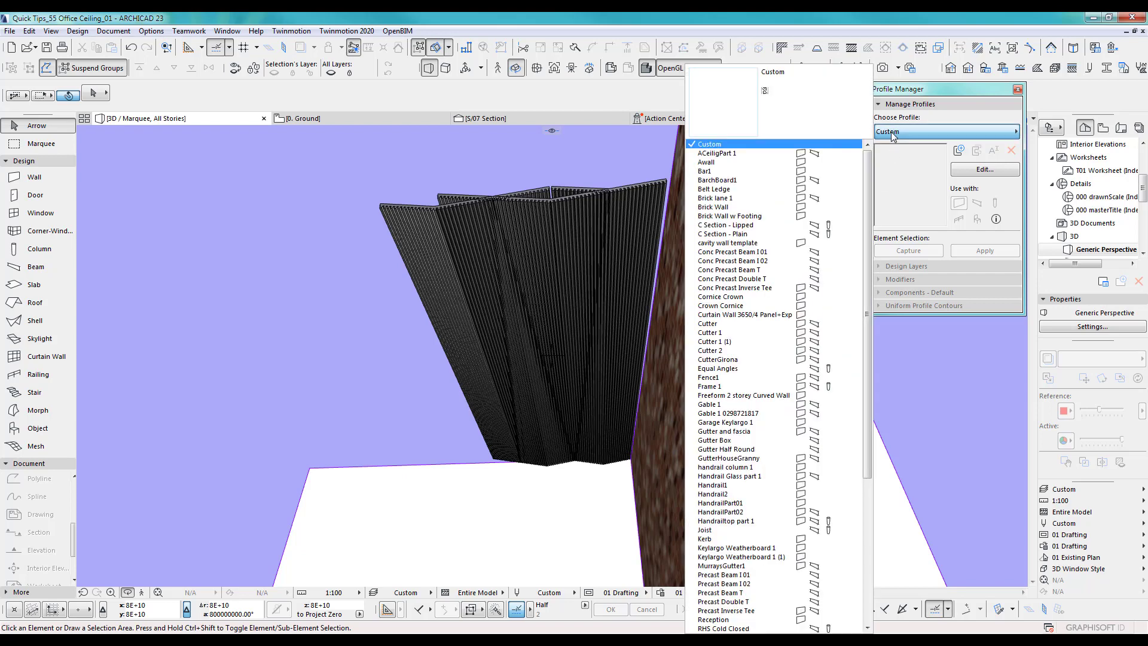
click(722, 154)
click(976, 150)
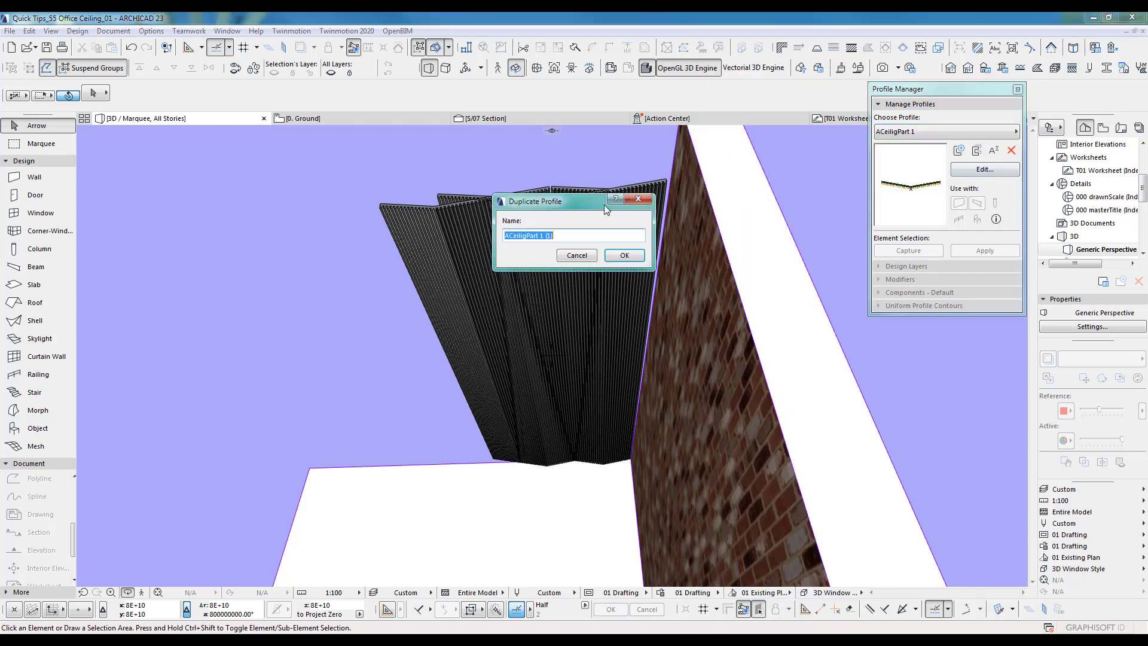
click(625, 256)
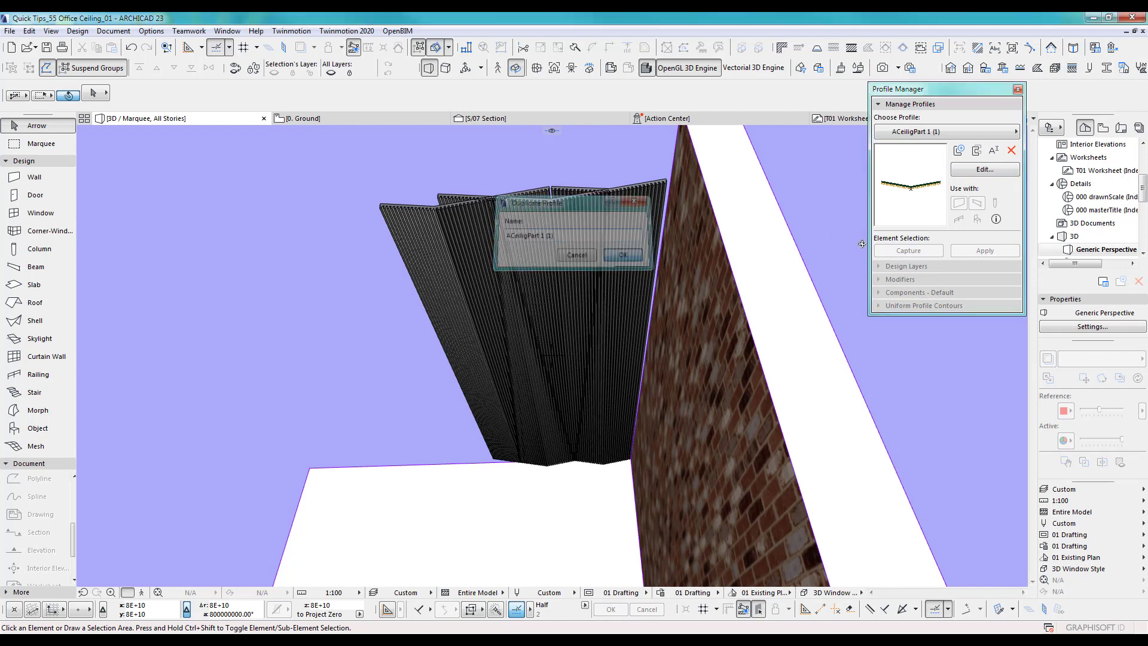
Open the duplicated profile for editing and delete the left half of its V shape
click(984, 170)
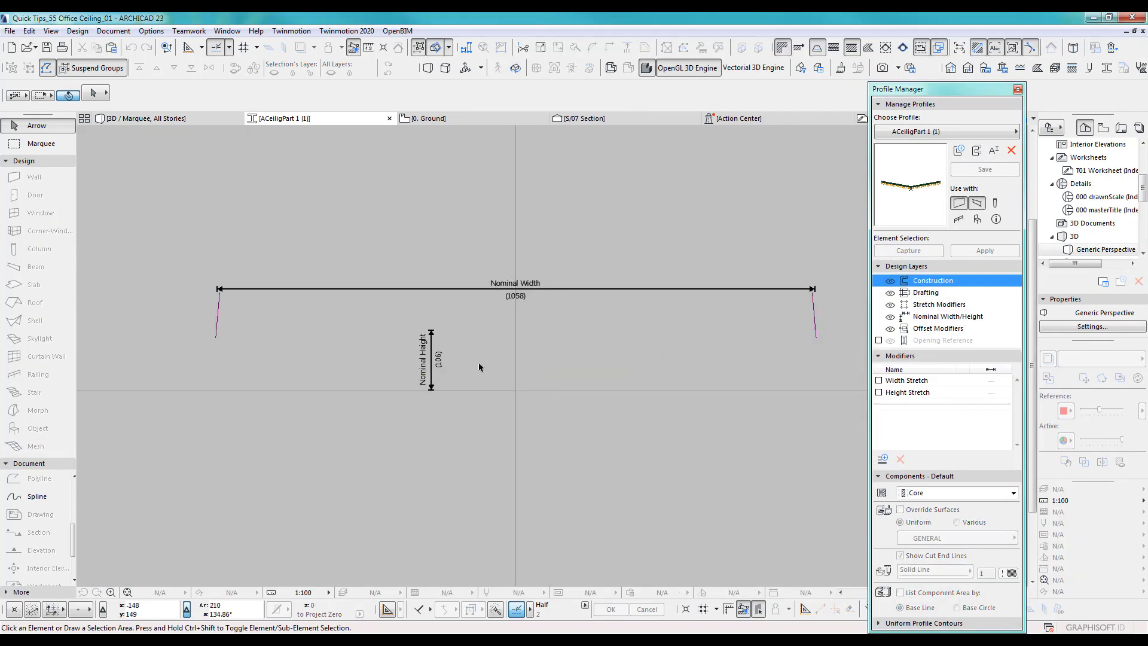
drag(165, 266, 499, 430)
key(Delete)
Rotate the remaining right half of the duplicated profile upward about the origin for a steeper slope
drag(843, 256, 526, 430)
key(ctrl+e)
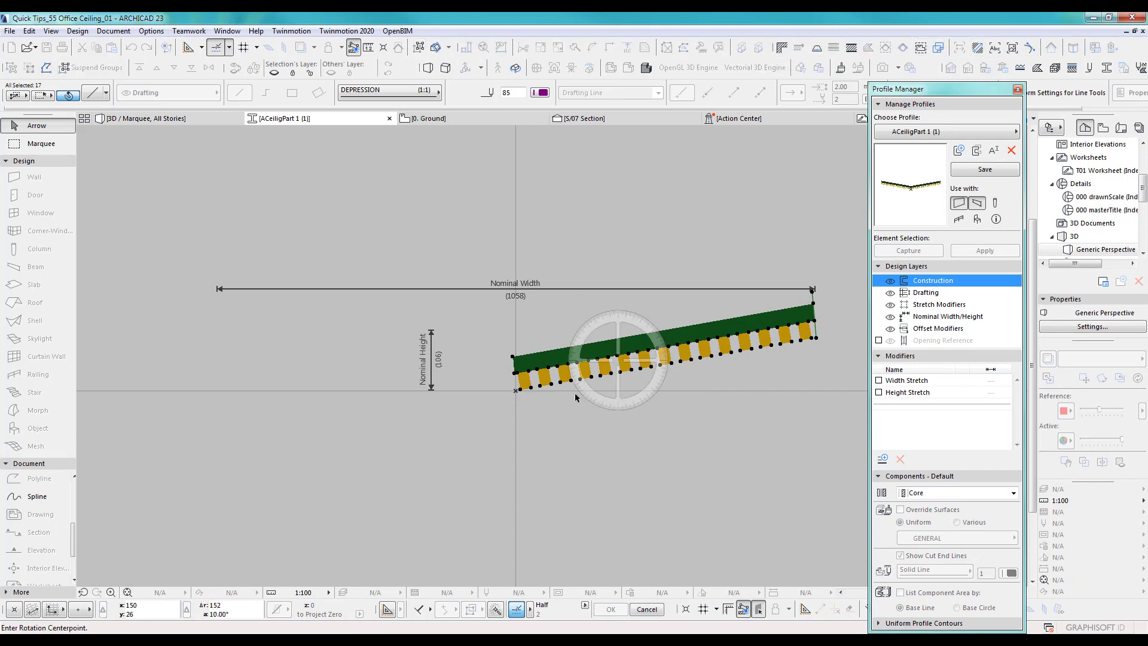
click(516, 391)
click(815, 336)
click(801, 287)
Mirror a copy of the steeper half across the vertical axis through the origin and save the duplicated profile
drag(811, 216, 509, 441)
click(509, 441)
click(9, 31)
mouse_move(29, 31)
mouse_move(90, 249)
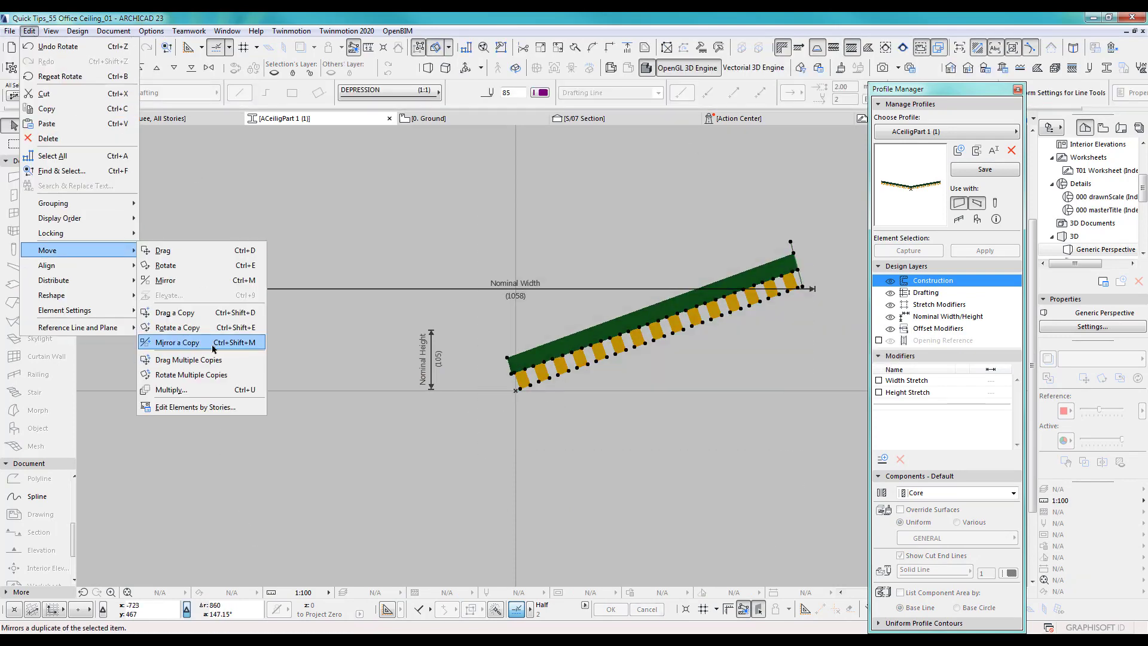
click(215, 342)
click(515, 390)
click(515, 439)
key(Escape)
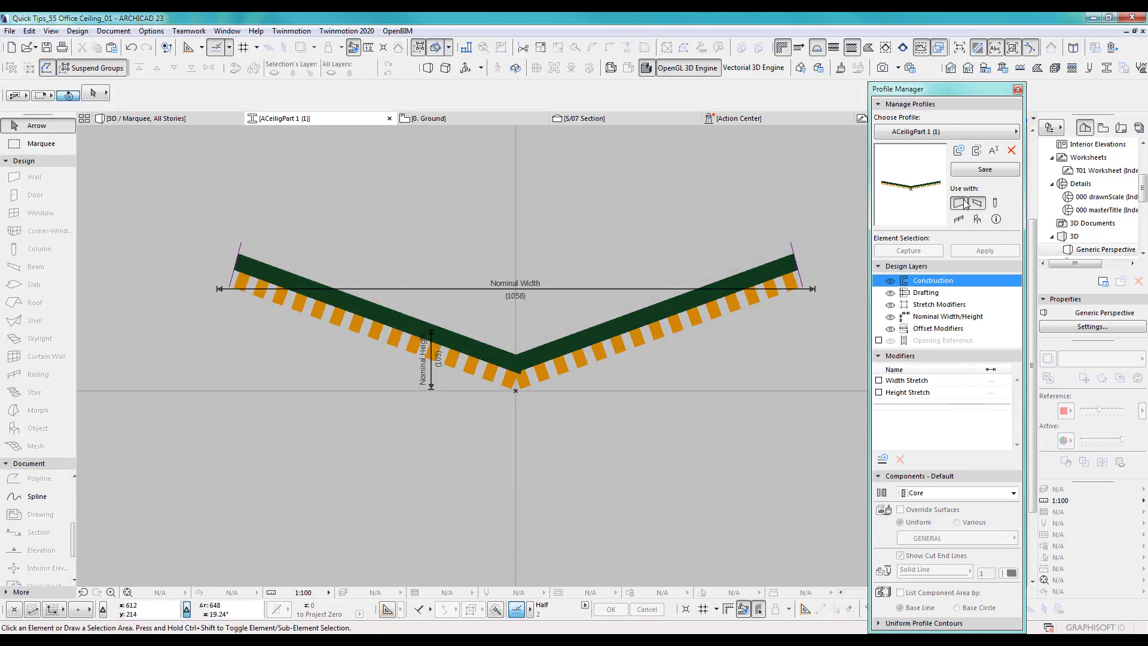
click(1007, 171)
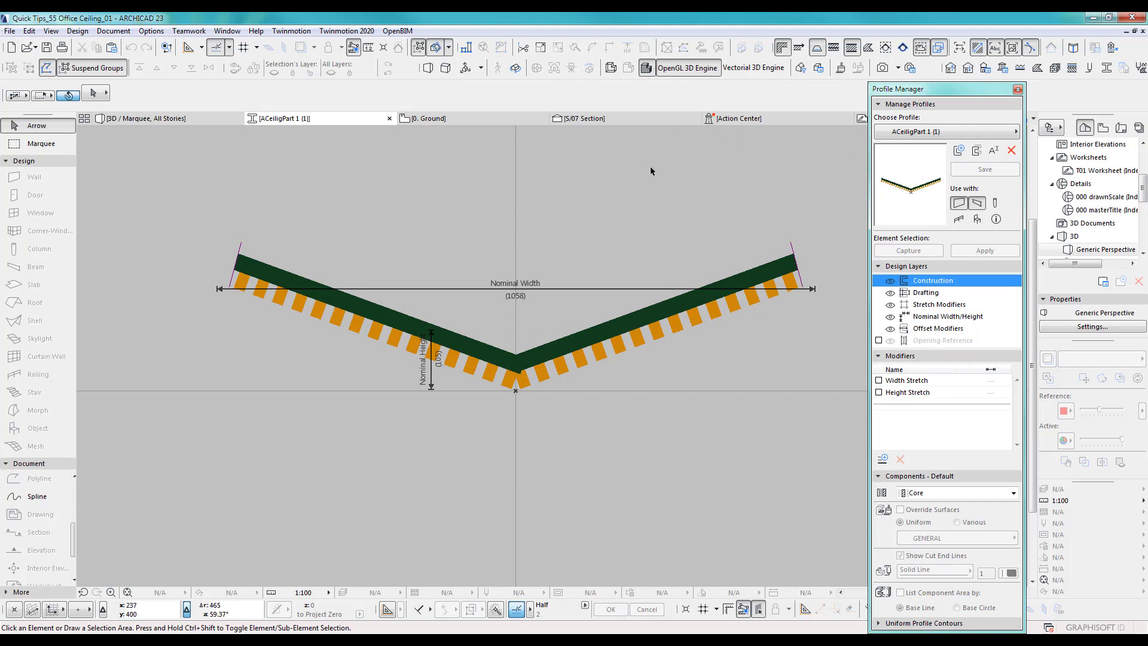
Return to the 3D view and change the four ceiling beams' profile to ACeiligPart 1 (1)
key(F2)
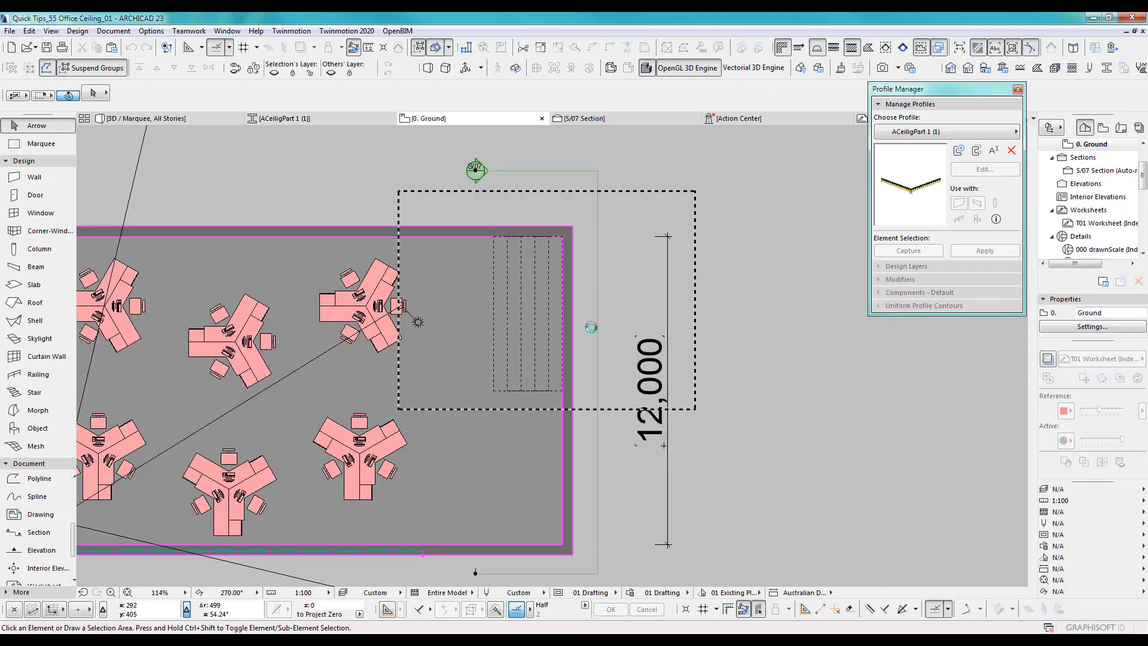
key(F5)
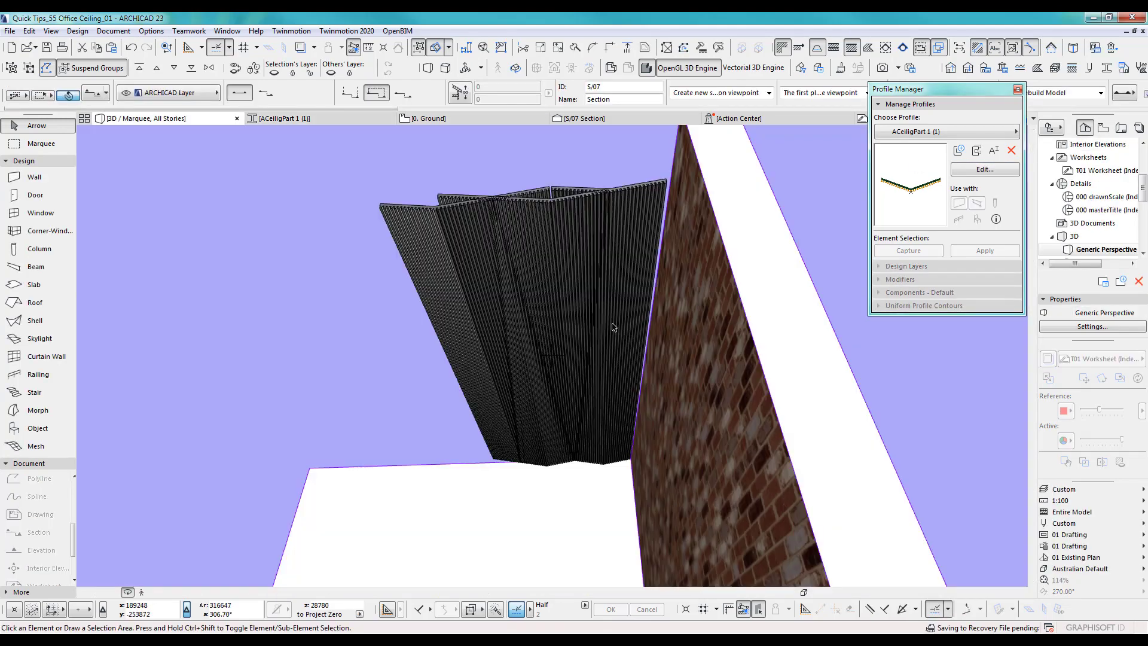
click(40, 144)
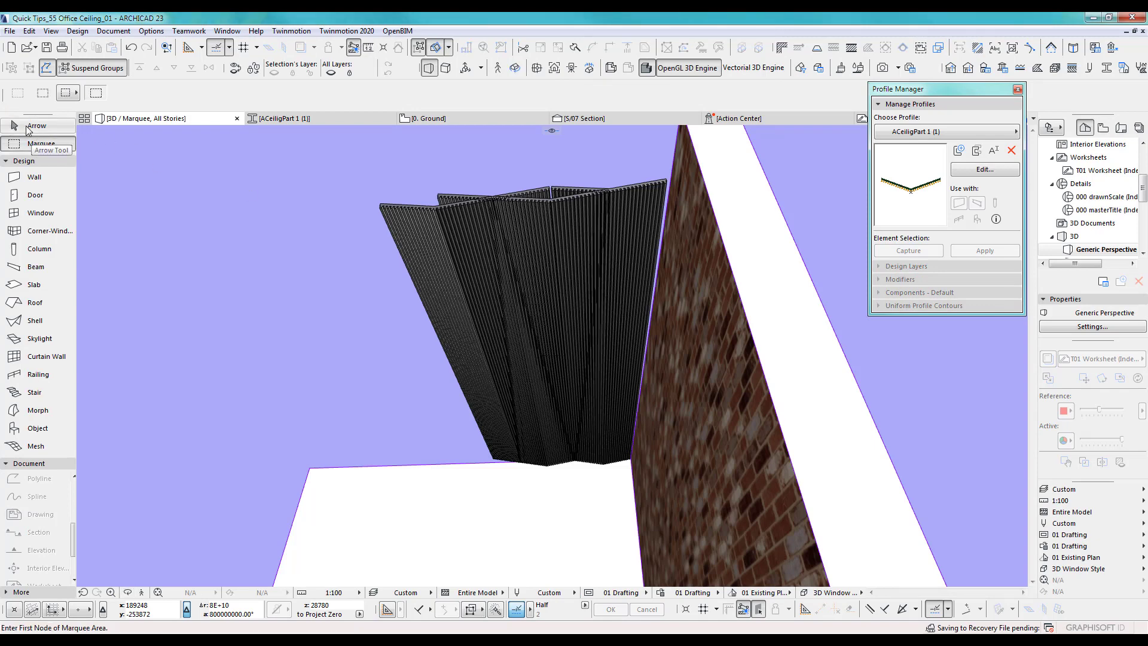
click(36, 126)
drag(364, 158, 639, 270)
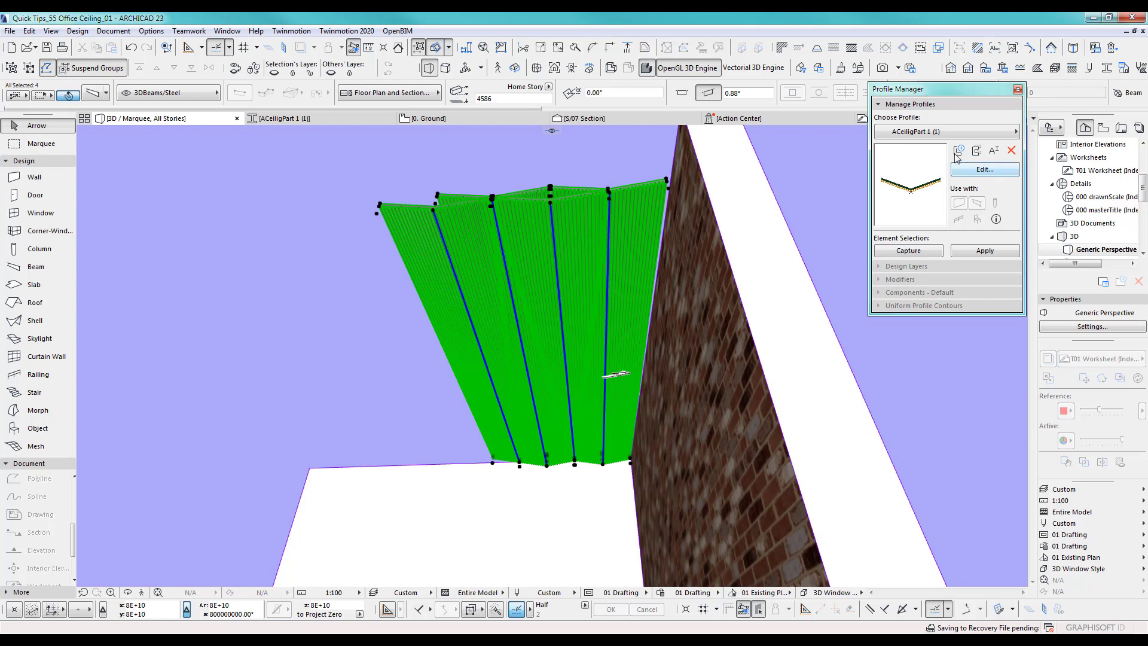
click(97, 95)
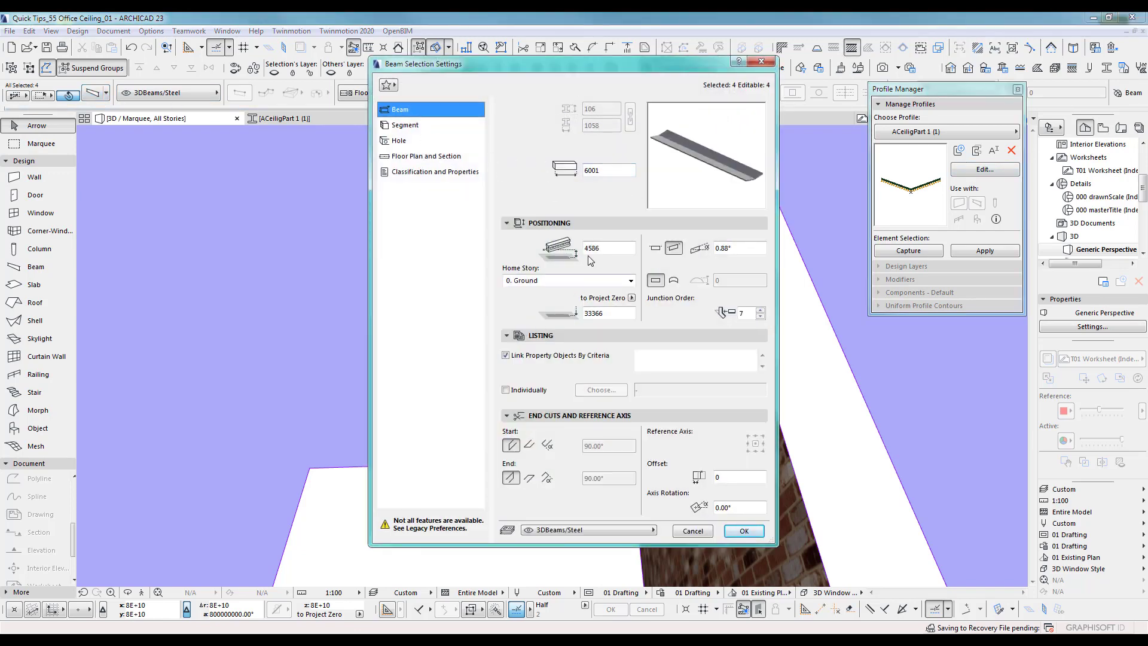
click(405, 125)
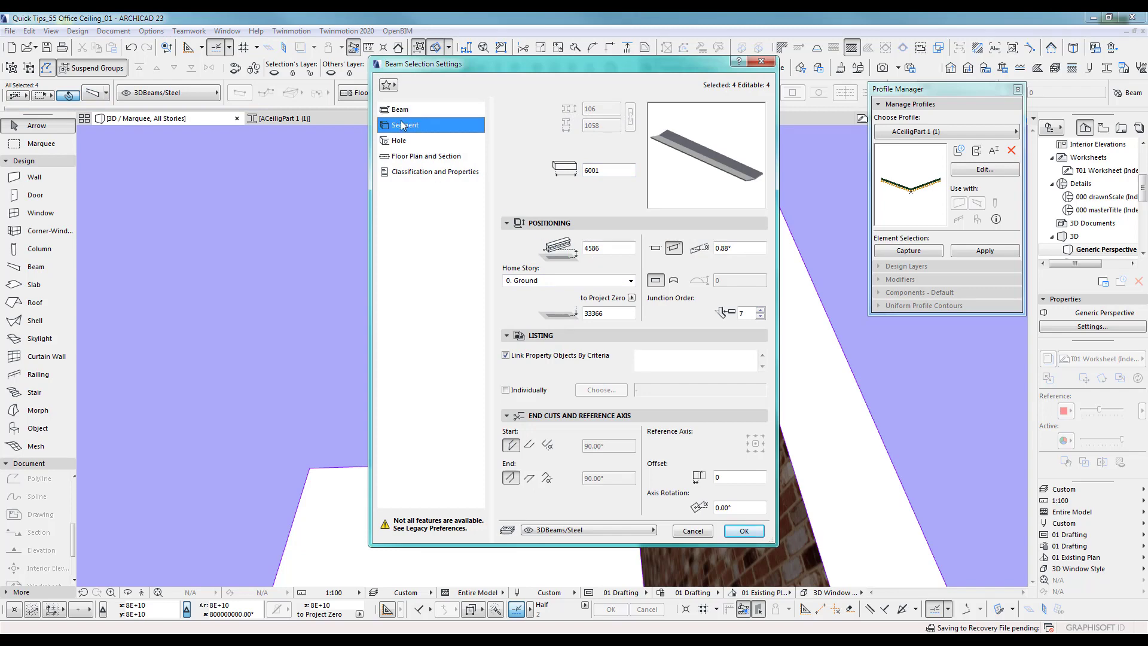
click(582, 311)
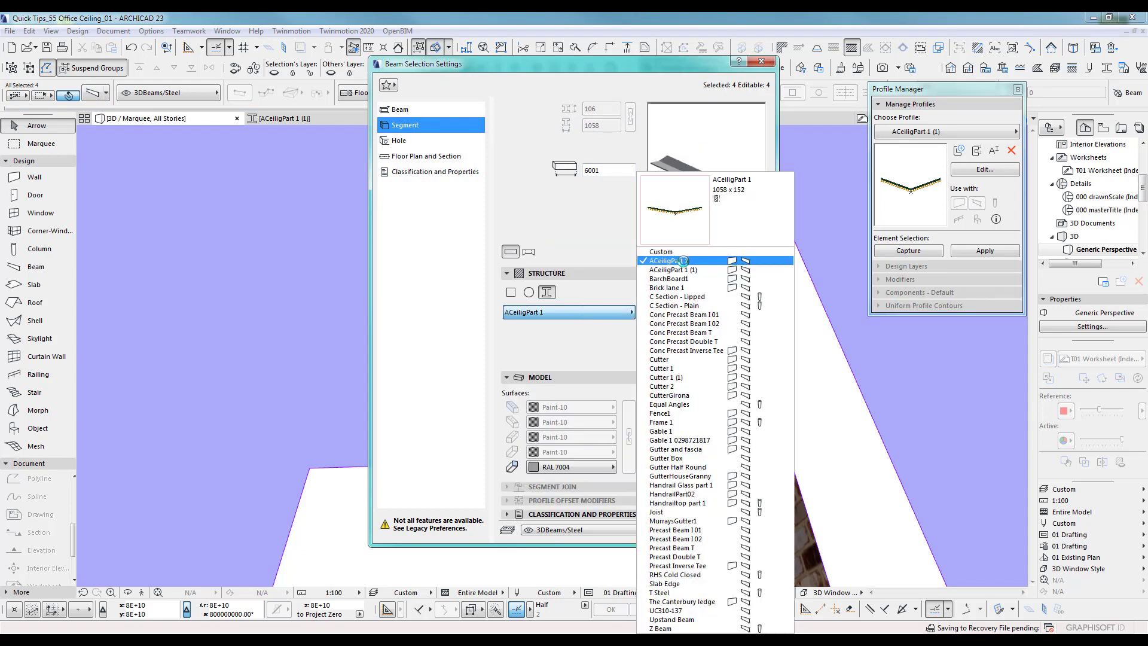
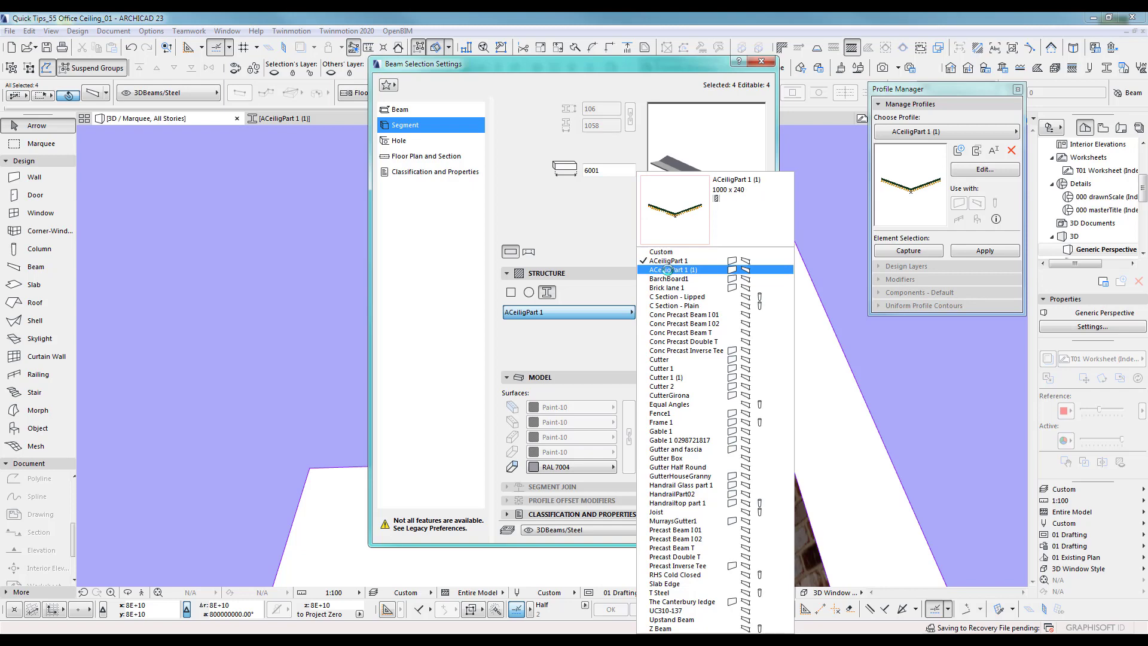
click(670, 269)
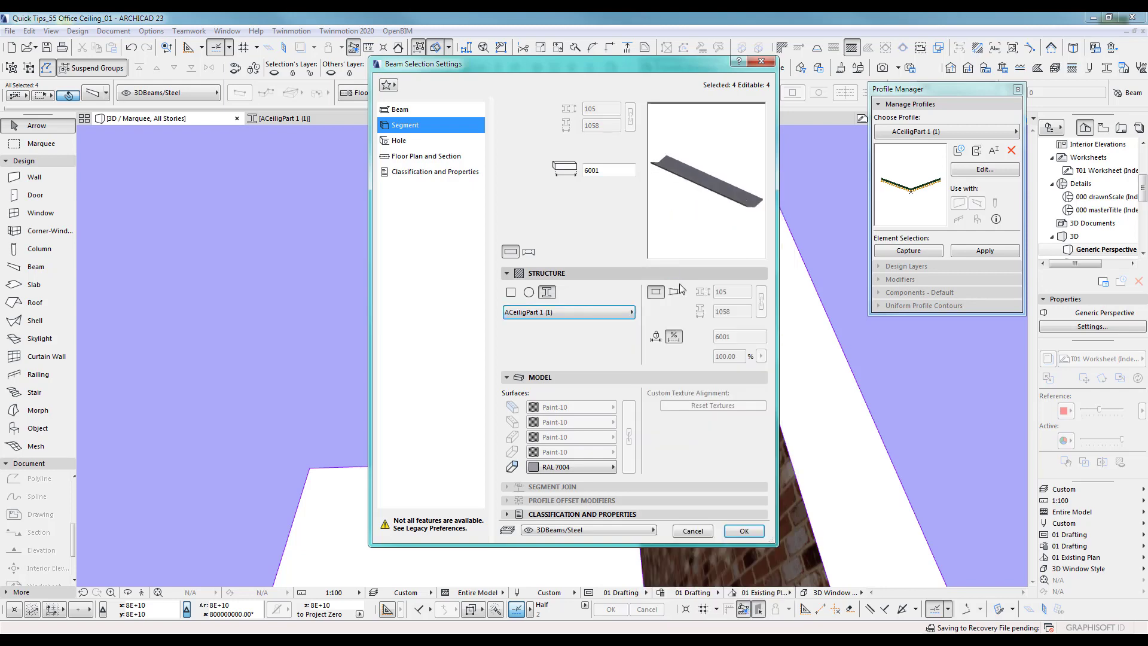
click(741, 530)
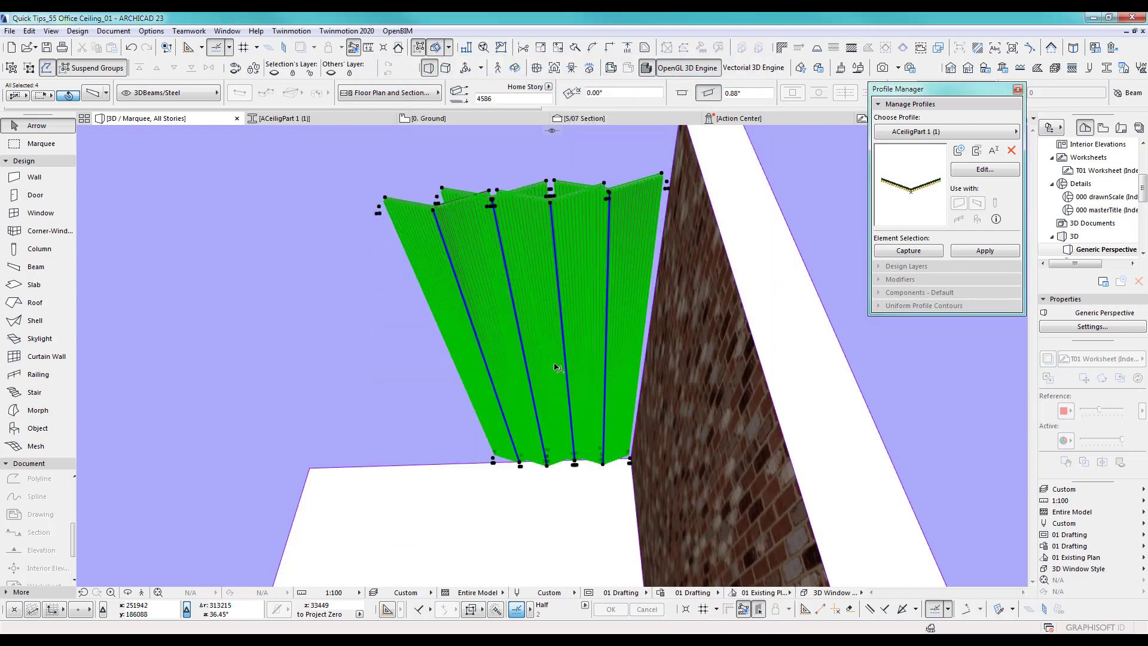
Set the slant angle of the four ceiling beams to 1.75°
shift+middle_drag(563, 263, 637, 416)
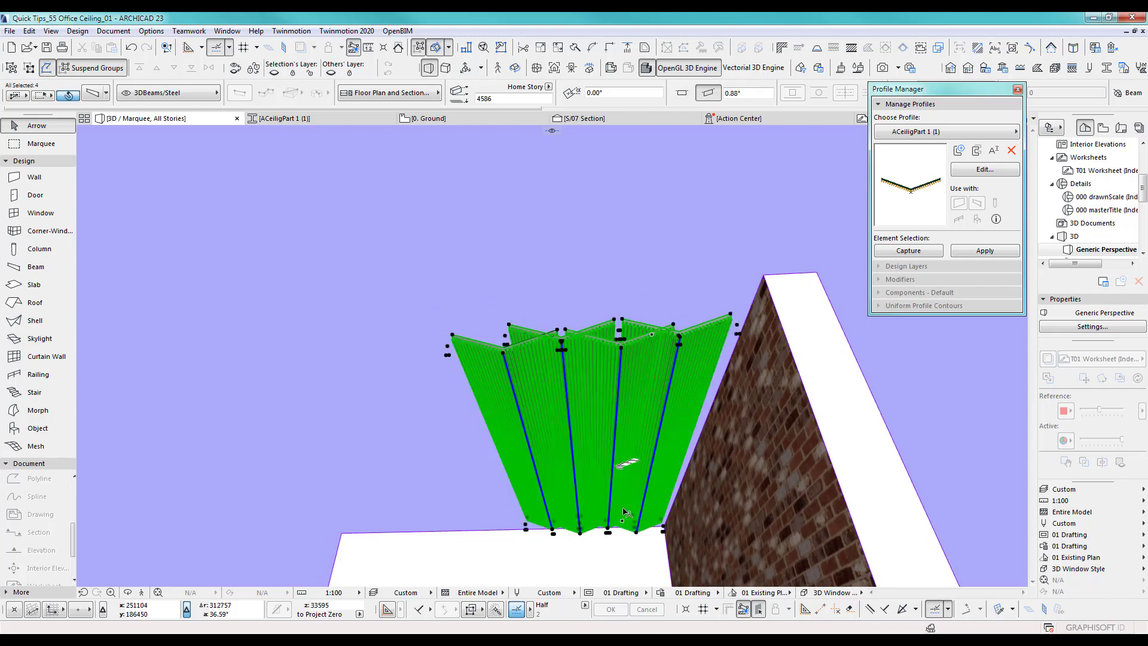
scroll(624, 512, up, 10)
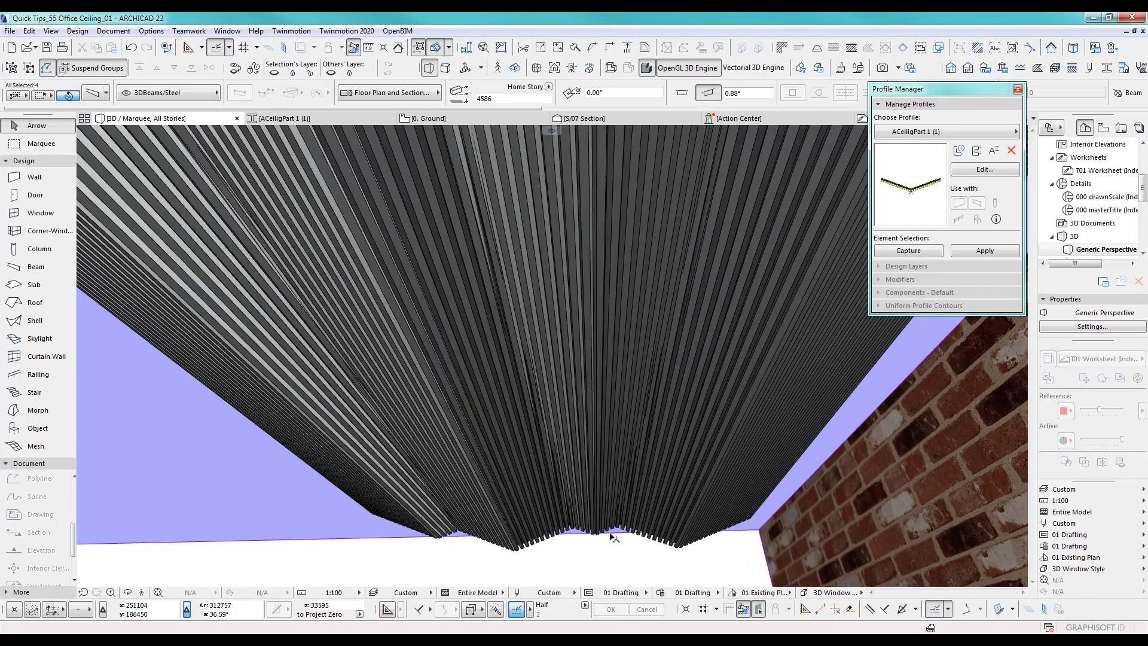
scroll(613, 536, up, 3)
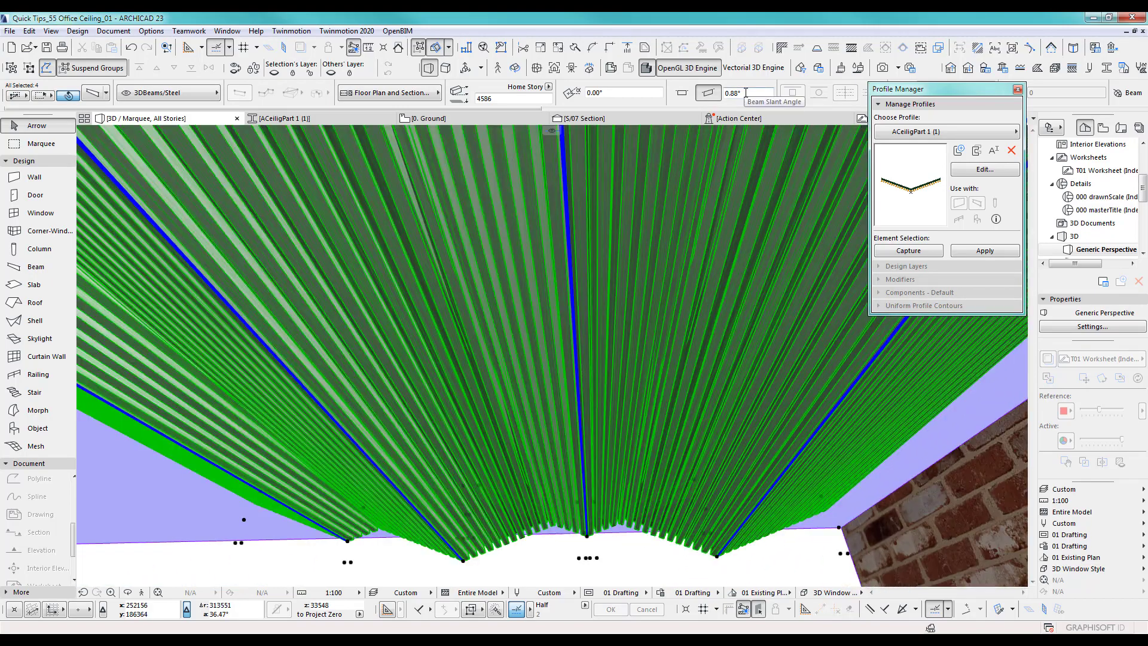
double_click(745, 93)
text(1.80)
key(Return)
Examine the re-slanted beams from below, above, their open ends and across the brick-walled room
scroll(584, 548, up, 3)
middle_drag(527, 501, 512, 489)
scroll(679, 395, down, 3)
shift+middle_drag(679, 395, 761, 396)
shift+middle_drag(557, 396, 548, 368)
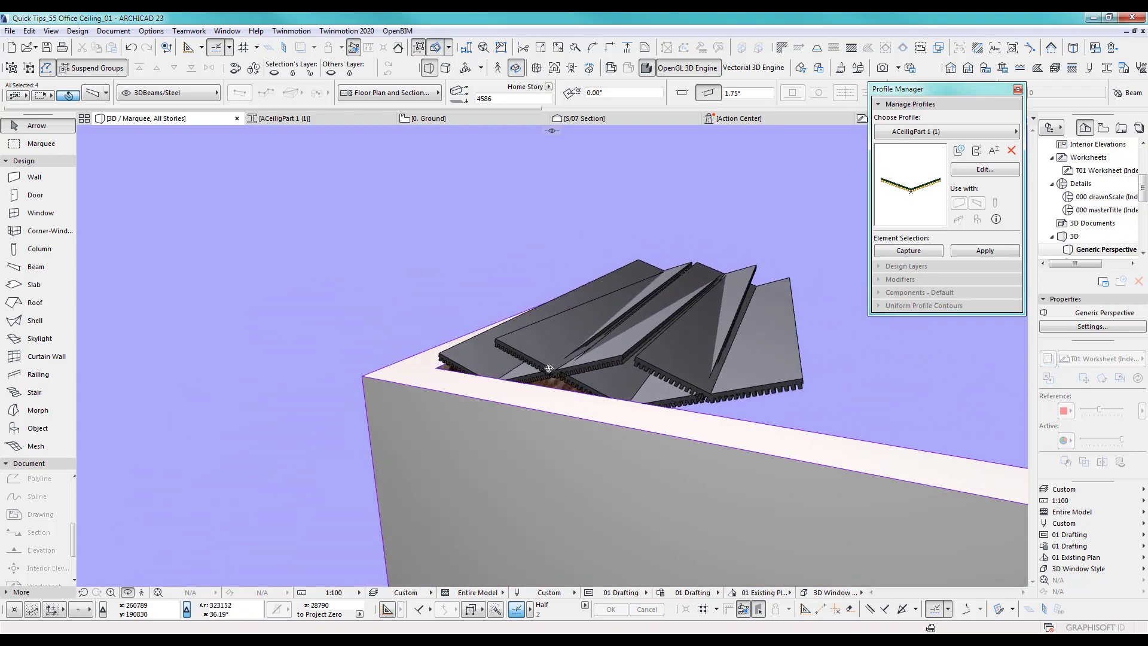
shift+middle_drag(706, 398, 602, 312)
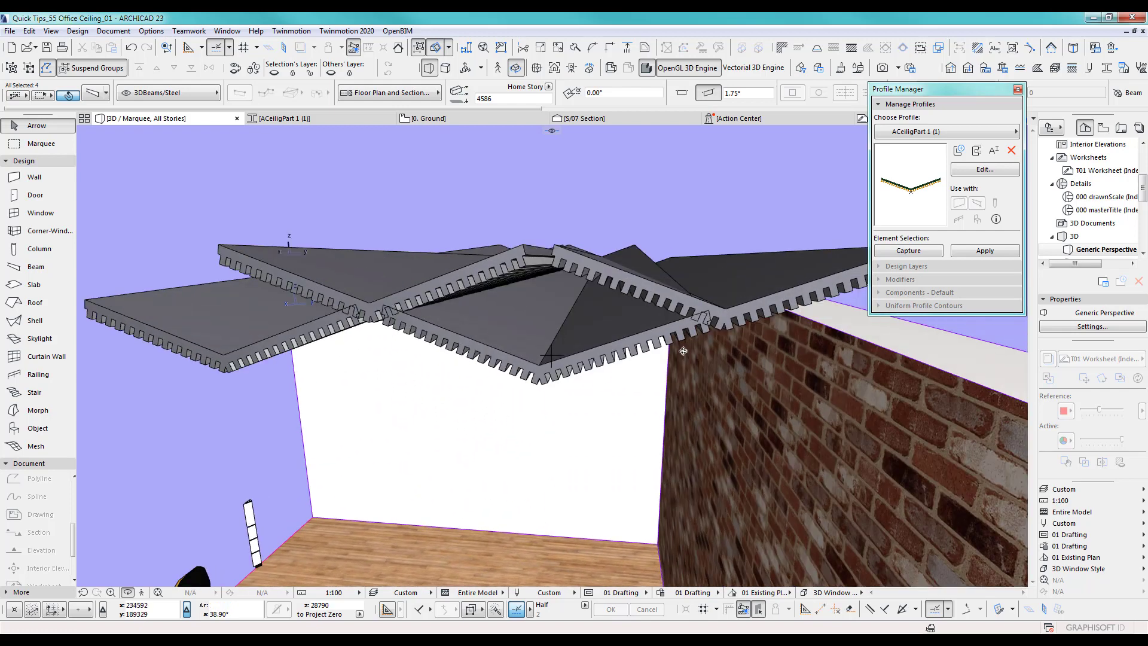
shift+middle_drag(706, 326, 735, 408)
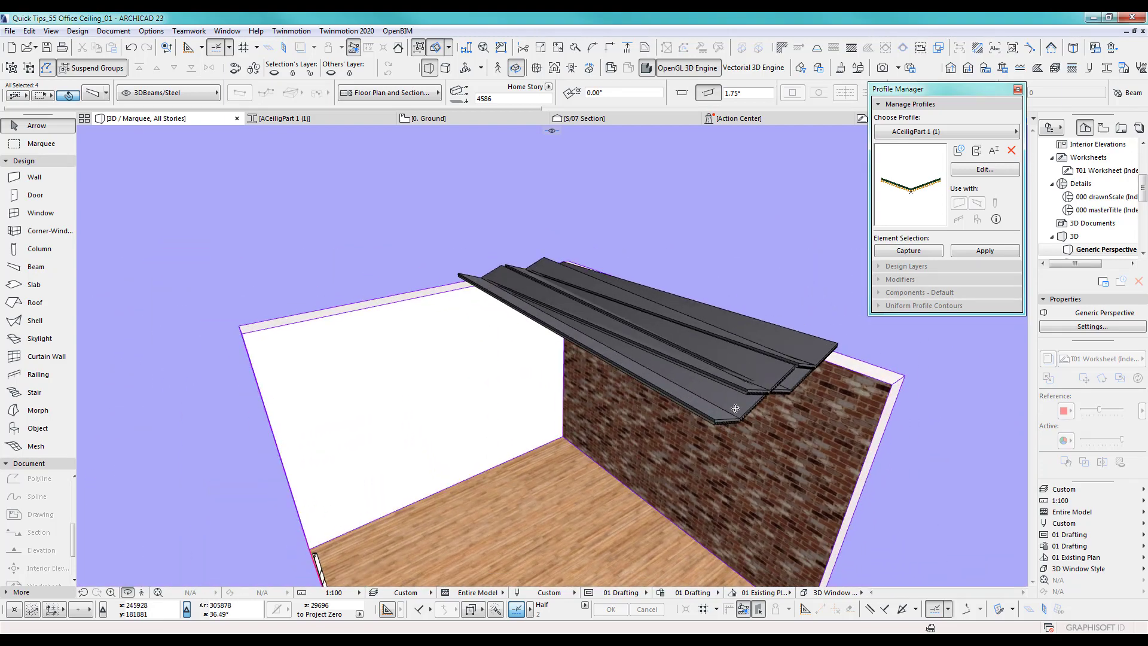
In the ground floor plan, select all four ceiling beams and drag them from their outer corner towards the room's inner wall corner
key(F2)
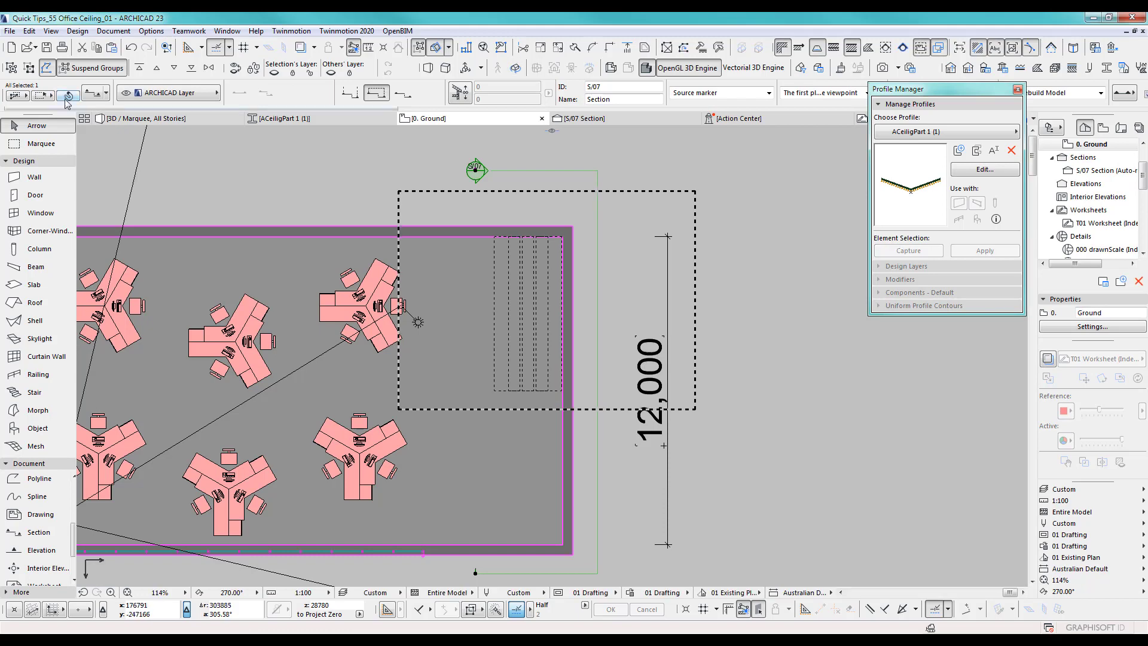
click(36, 267)
key(ctrl+a)
scroll(506, 289, up, 5)
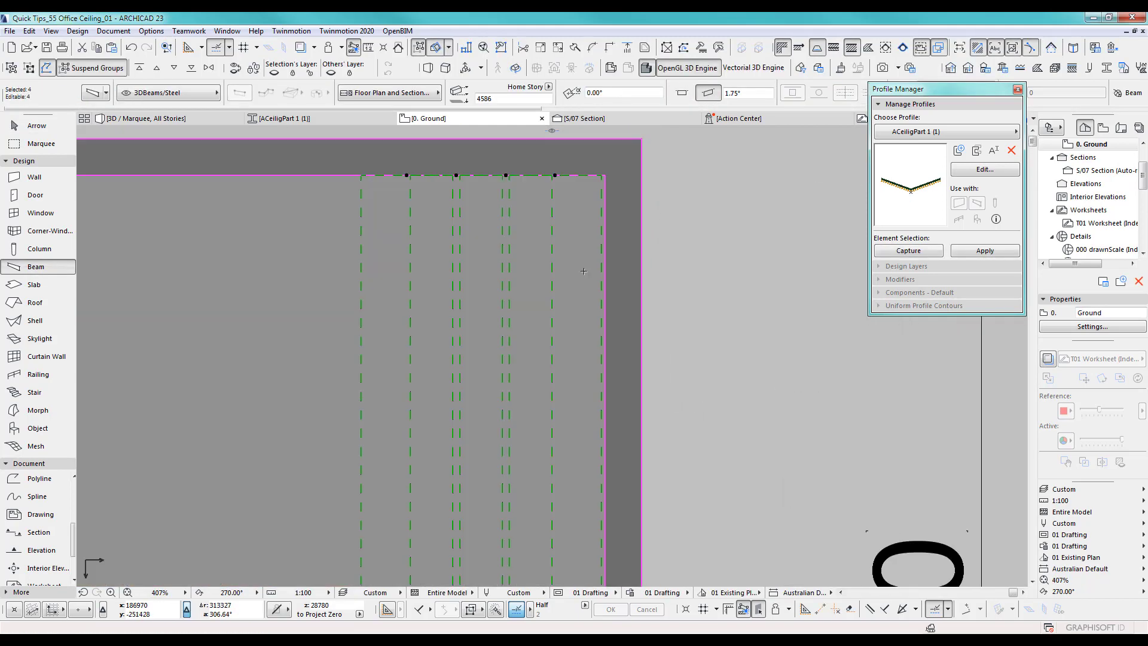
scroll(556, 243, up, 4)
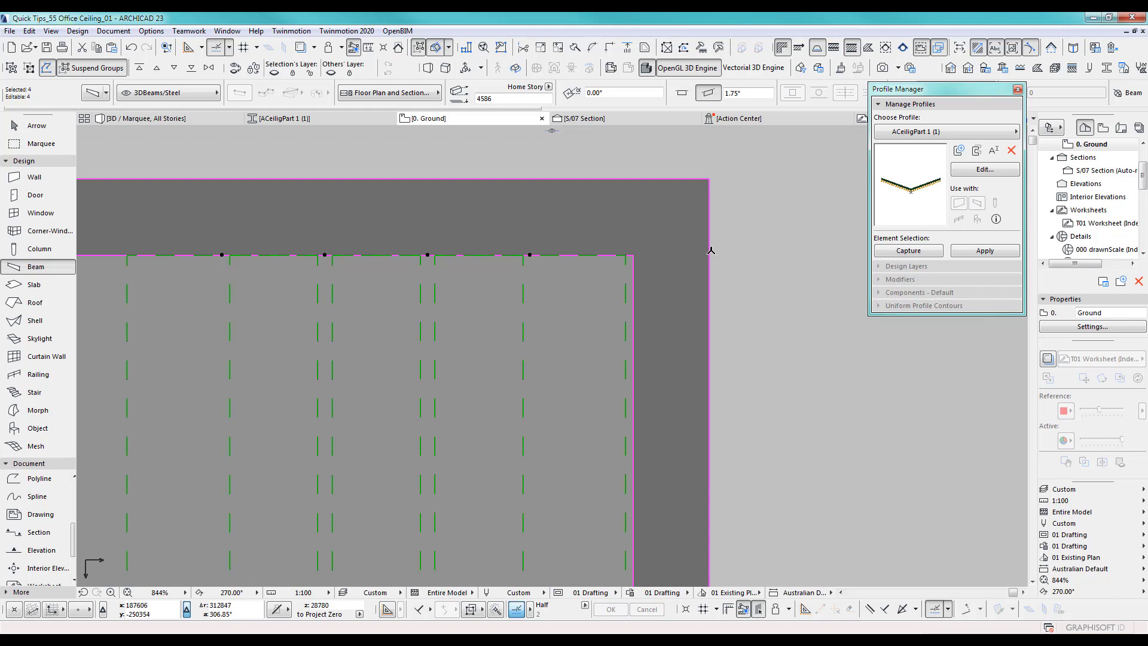
key(ctrl+d)
click(624, 255)
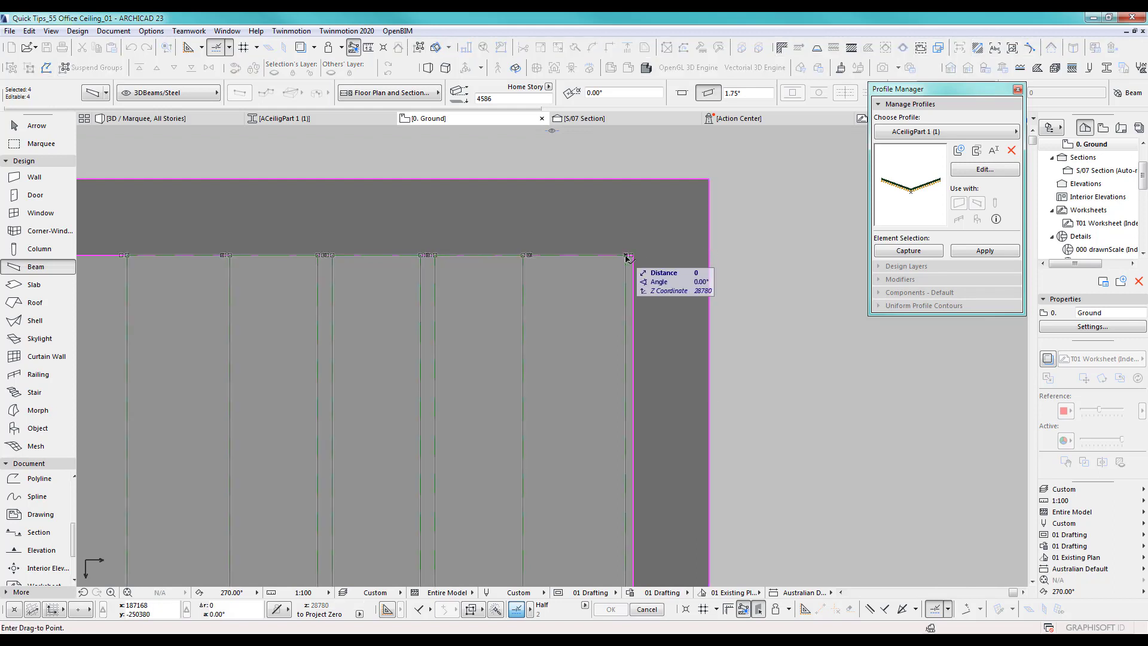
click(632, 256)
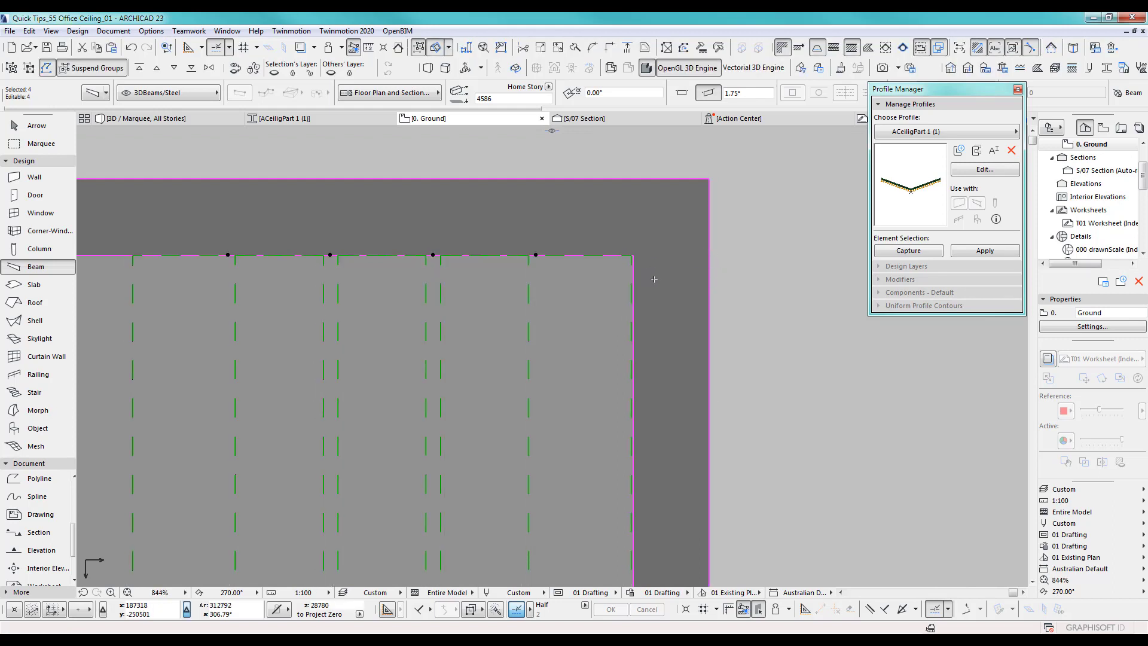
Close the remaining gap by dragging the four beams' outer corner exactly onto the inner wall corner
scroll(651, 279, up, 10)
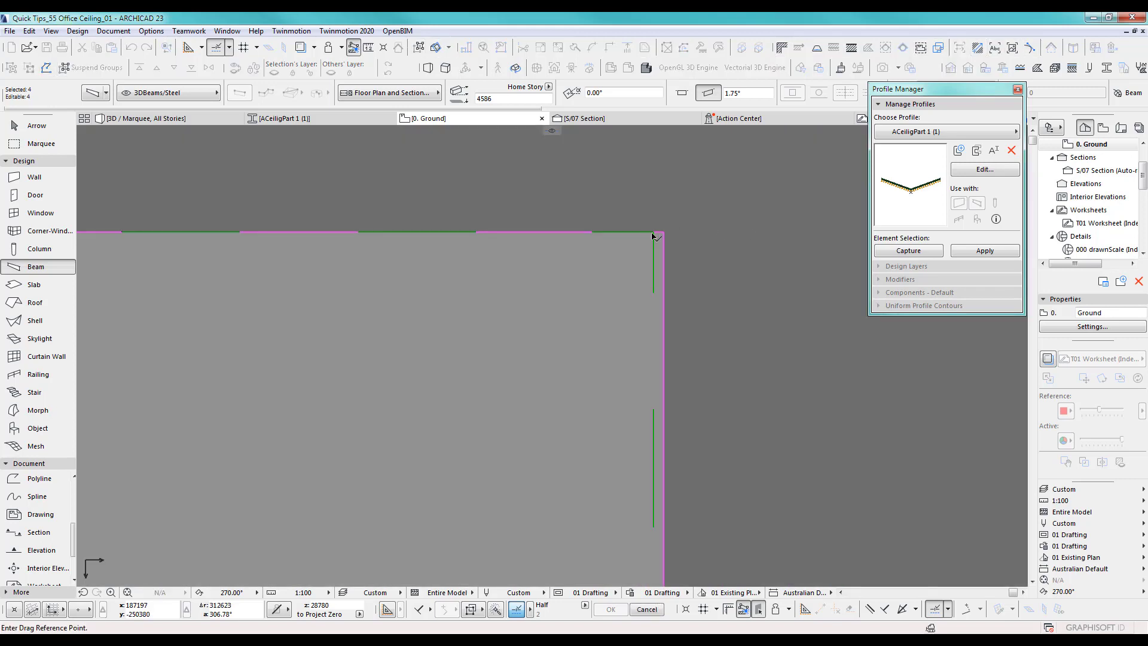
click(653, 232)
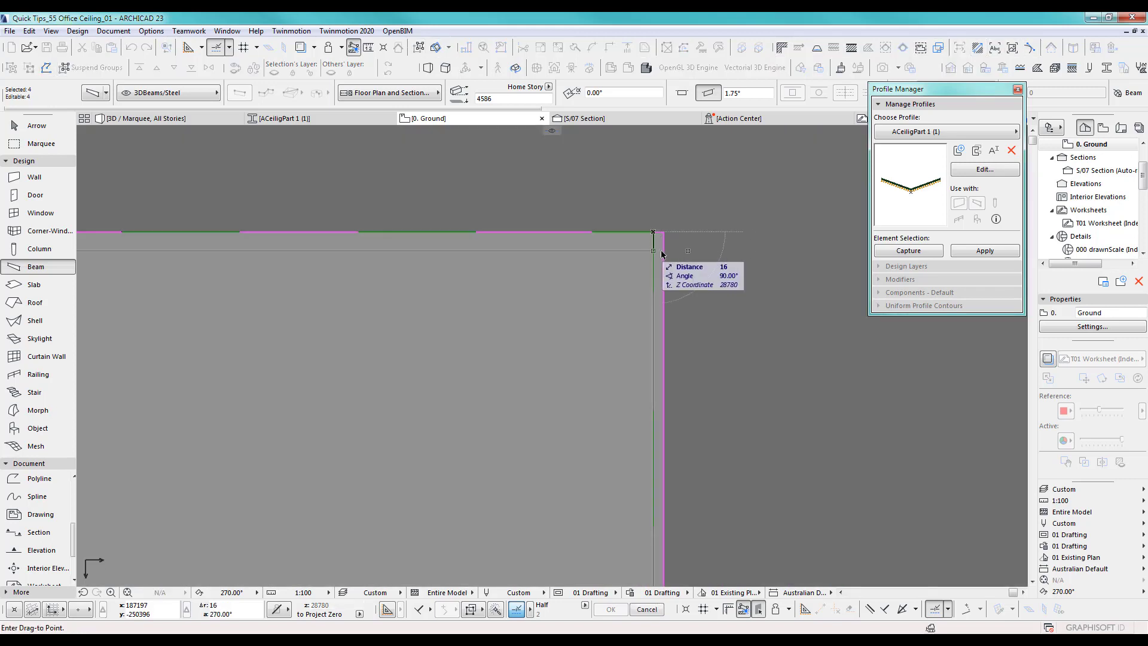
click(663, 232)
scroll(656, 234, down, 2)
scroll(657, 239, down, 15)
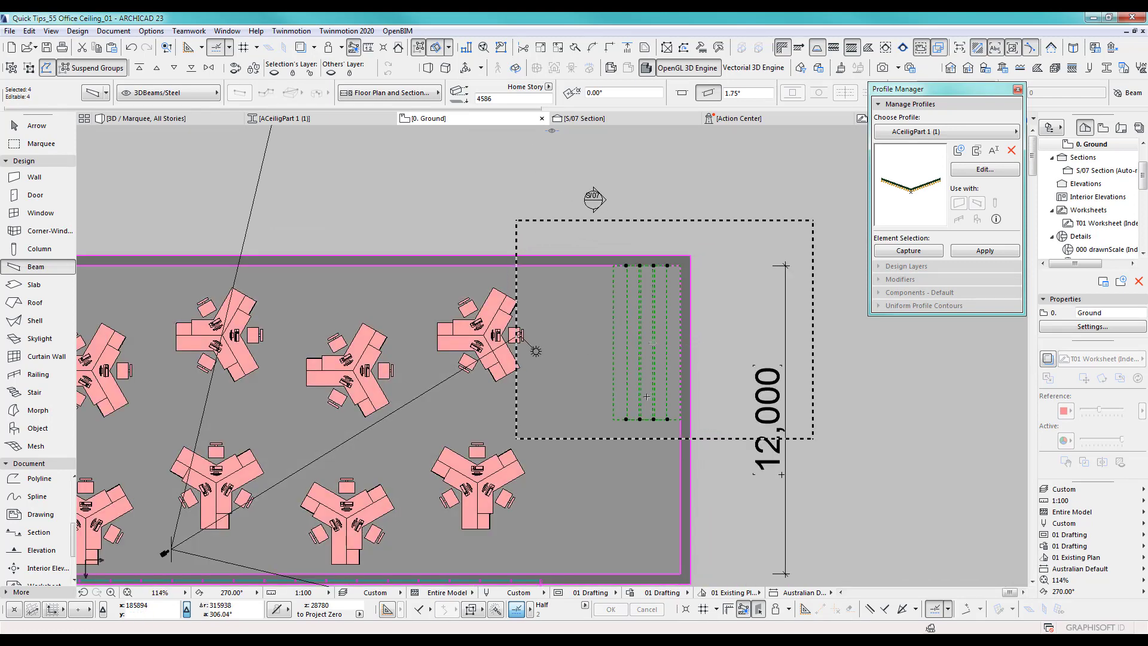
Mirror a copy of the four beams across the line through their lower ends to span the room's full width
middle_drag(646, 396, 638, 352)
click(30, 31)
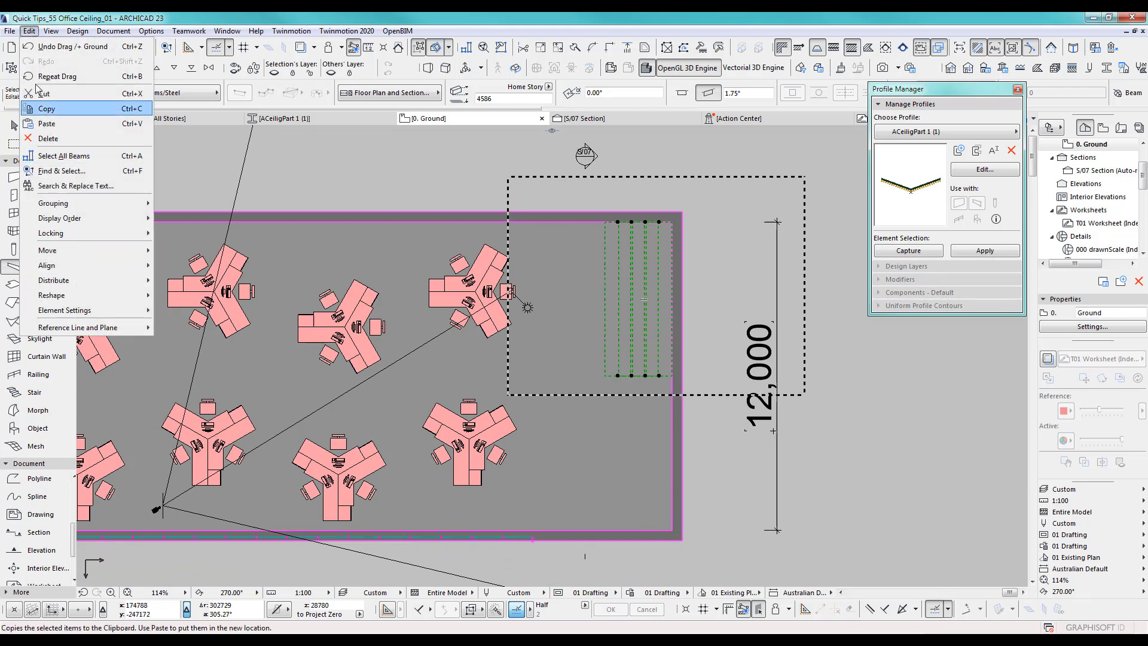
mouse_move(67, 257)
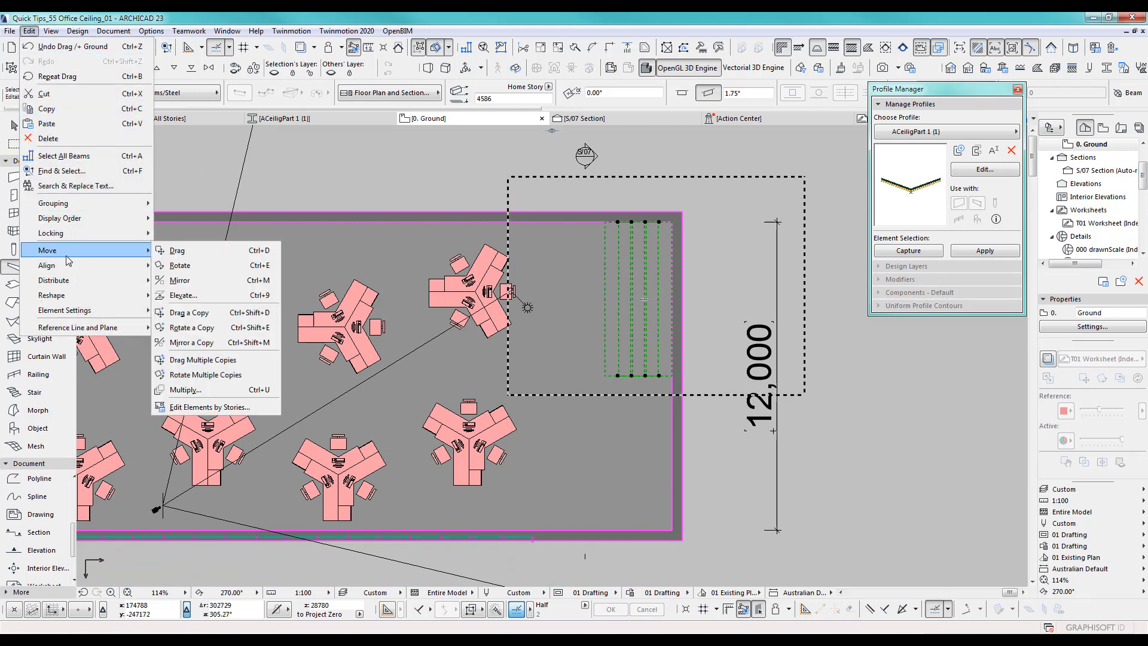
click(206, 342)
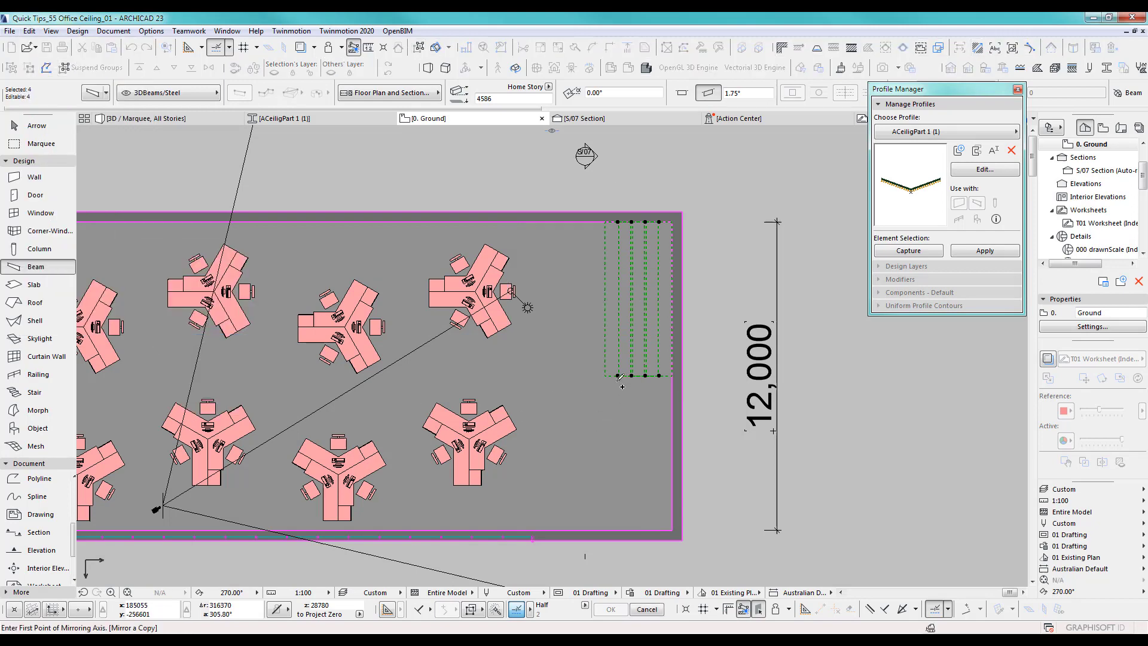
click(618, 376)
click(700, 375)
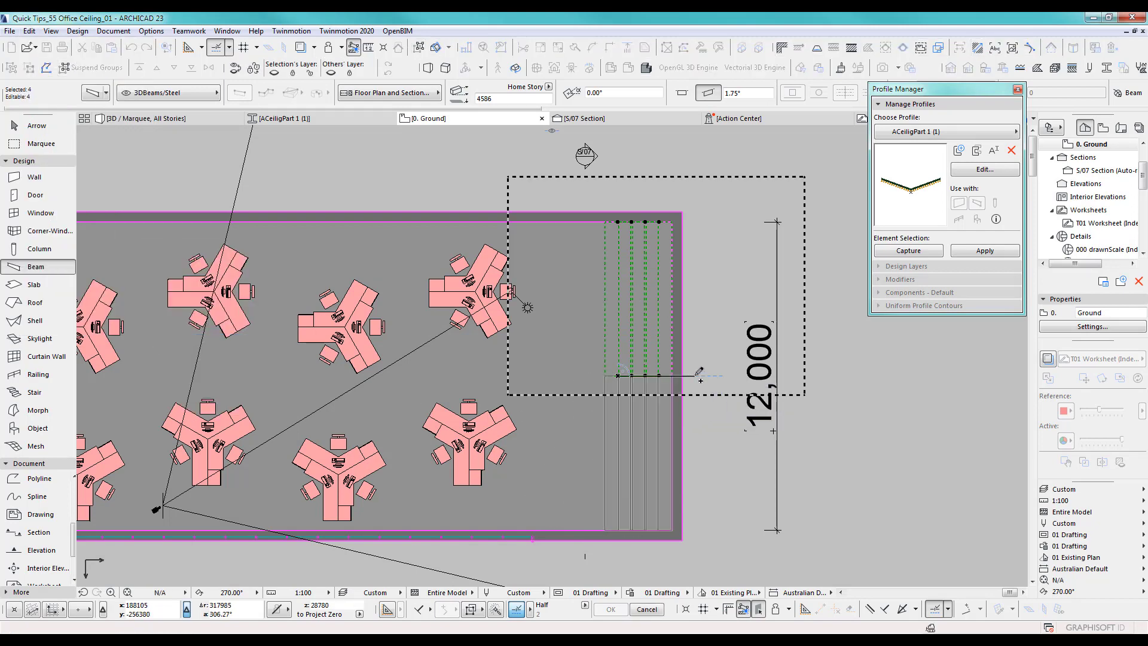
Draw a marquee around the whole beamed end of the office and show that area in 3D
click(37, 144)
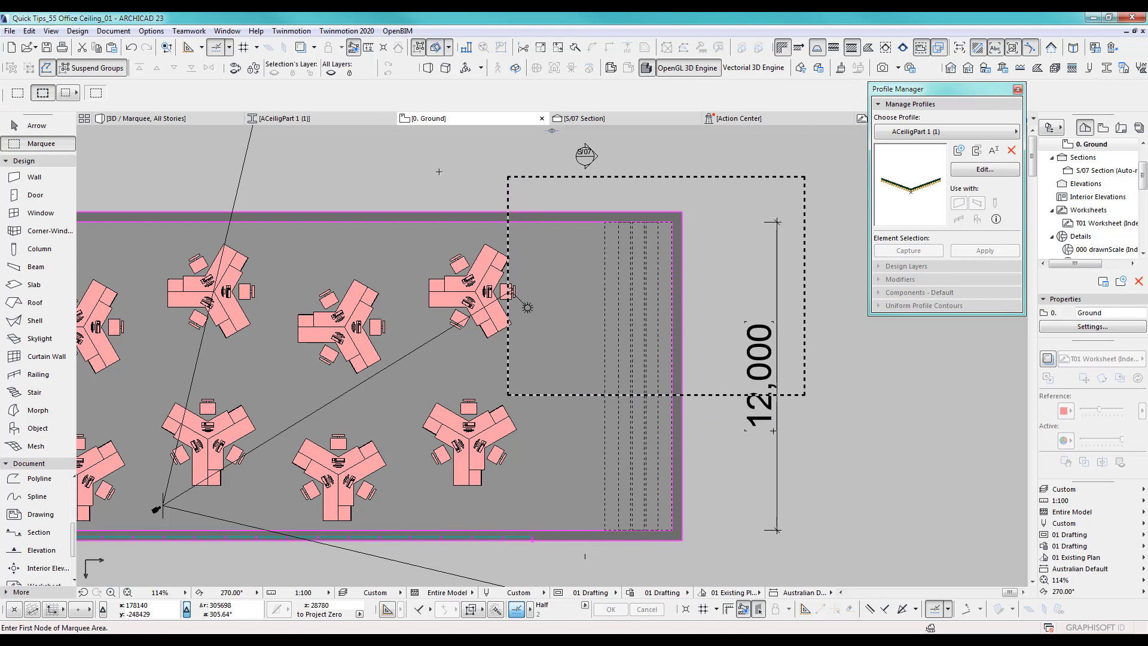
click(439, 171)
click(739, 551)
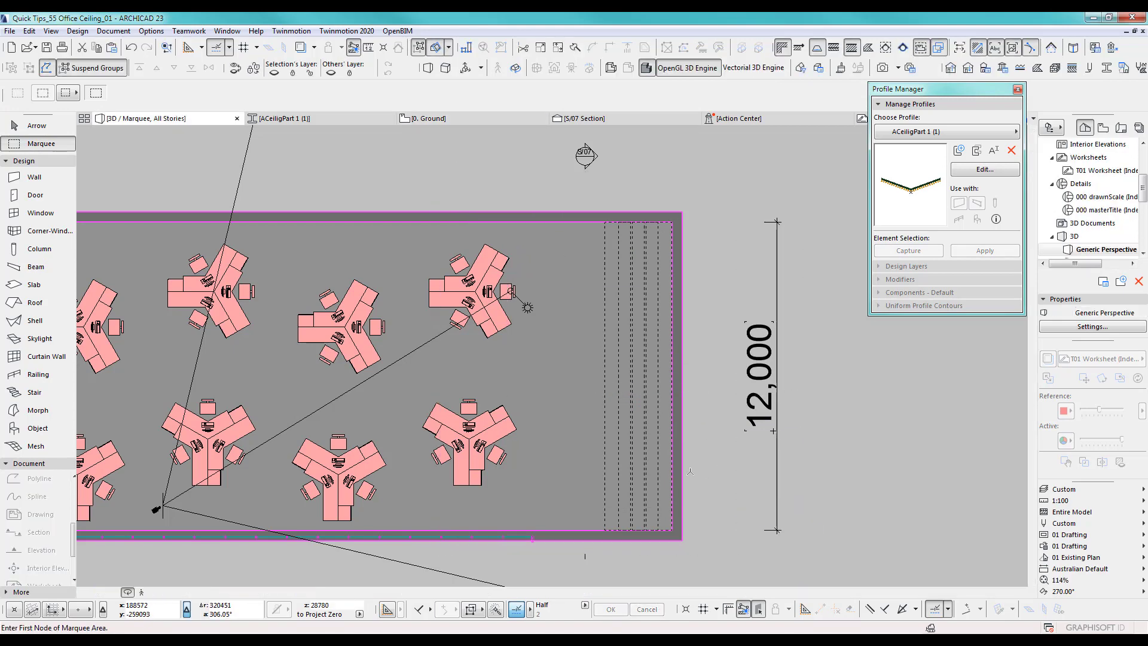
key(F5)
shift+middle_drag(702, 398, 661, 477)
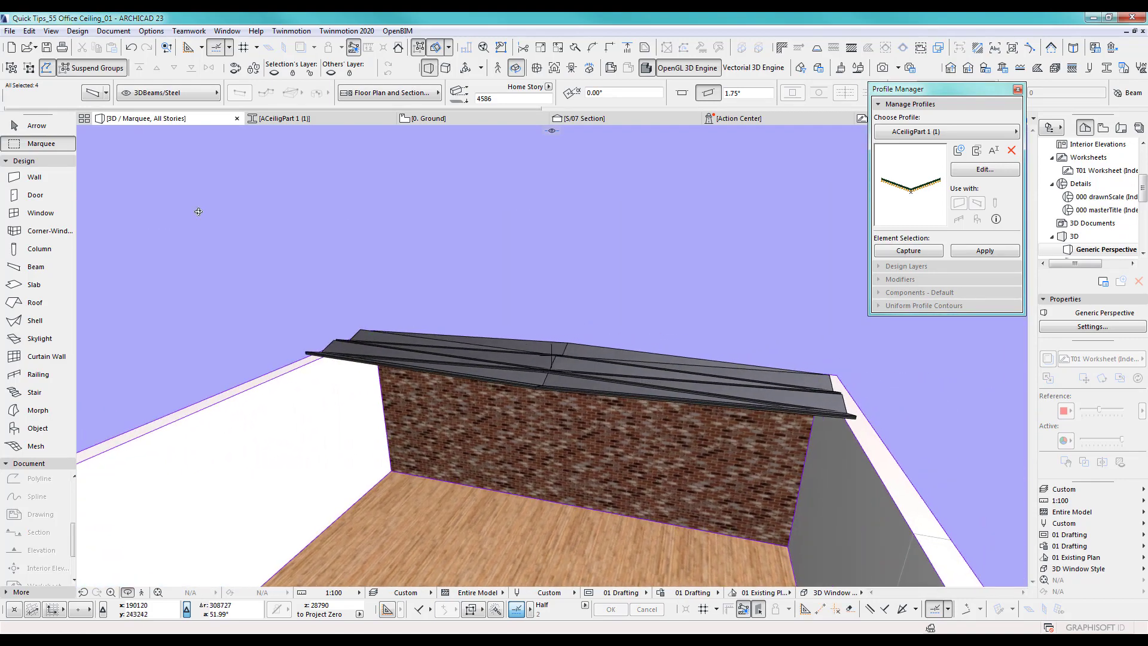
Select all eight ceiling beams in 3D, lower them from a raised outer corner to the top of the wall, and deselect them
click(29, 276)
key(ctrl+a)
shift+middle_drag(853, 359, 687, 370)
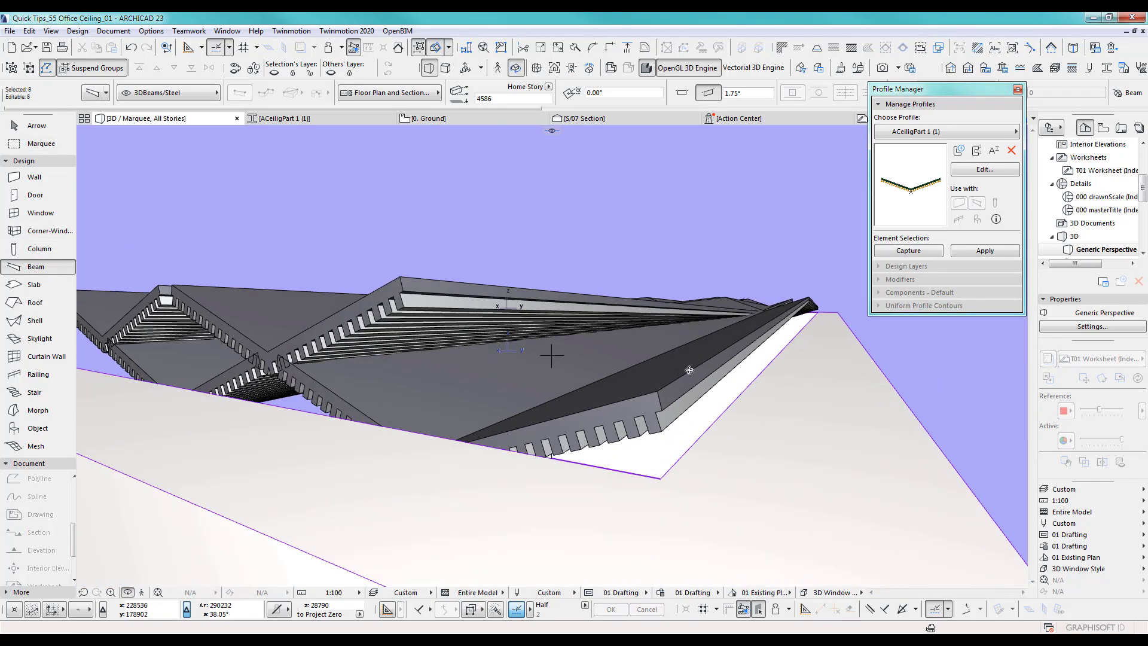
key(ctrl+d)
click(662, 393)
shift+middle_drag(660, 482, 707, 368)
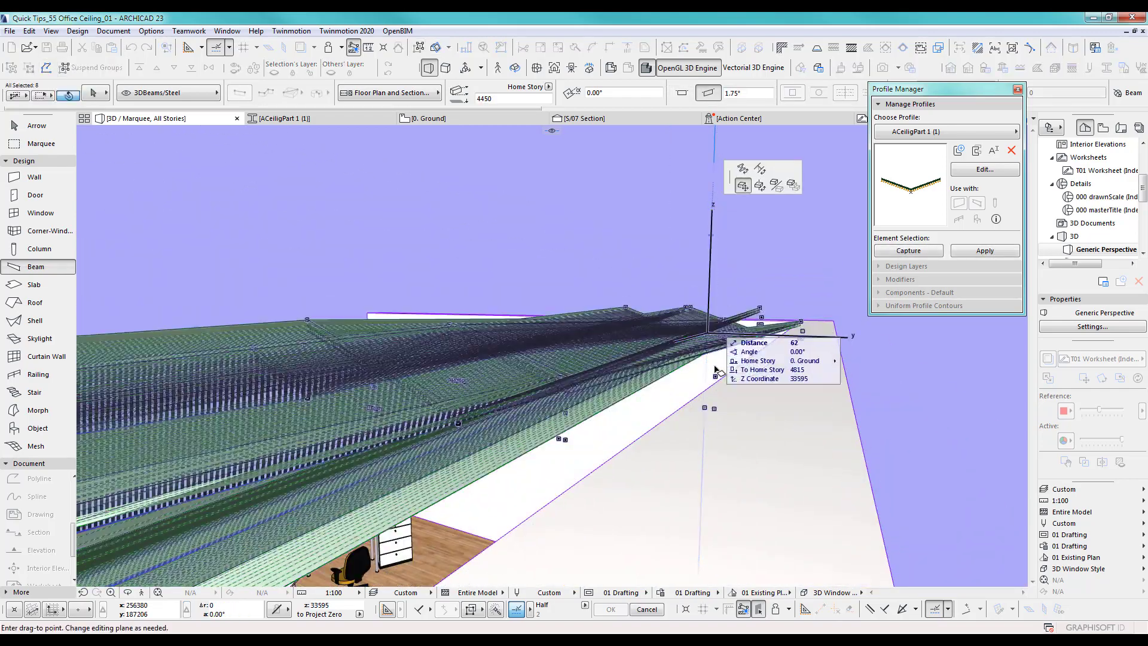
click(803, 325)
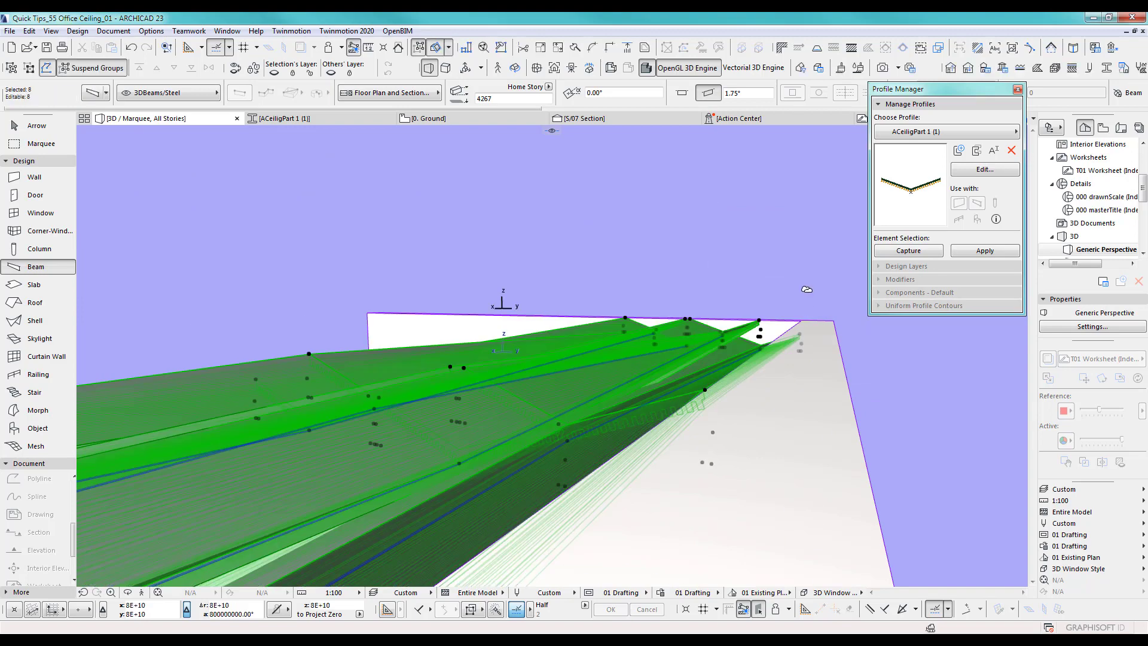
key(Escape)
Examine the lowered ceiling from outside the walls and inside the room, checking its fit along the brick wall
scroll(691, 365, down, 4)
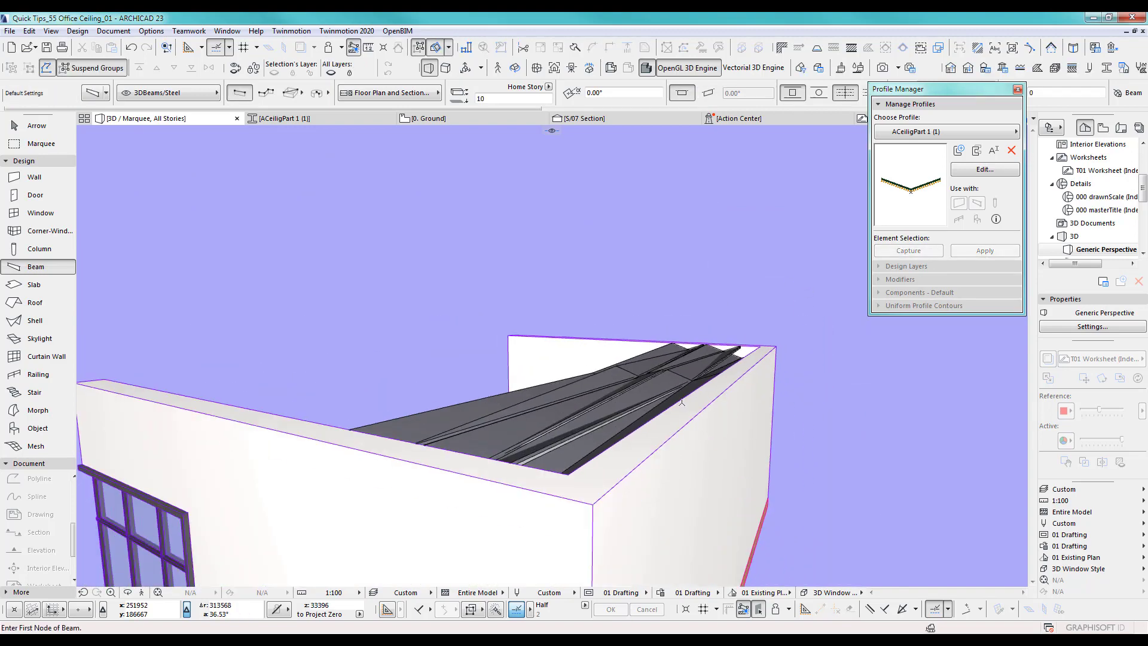
shift+middle_drag(556, 379, 935, 361)
scroll(797, 274, up, 3)
mouse_move(797, 421)
middle_down()
mouse_move(713, 421)
mouse_move(781, 420)
middle_up()
scroll(713, 422, up, 1)
scroll(701, 418, up, 3)
middle_drag(699, 418, 679, 350)
scroll(438, 323, down, 3)
scroll(438, 323, up, 3)
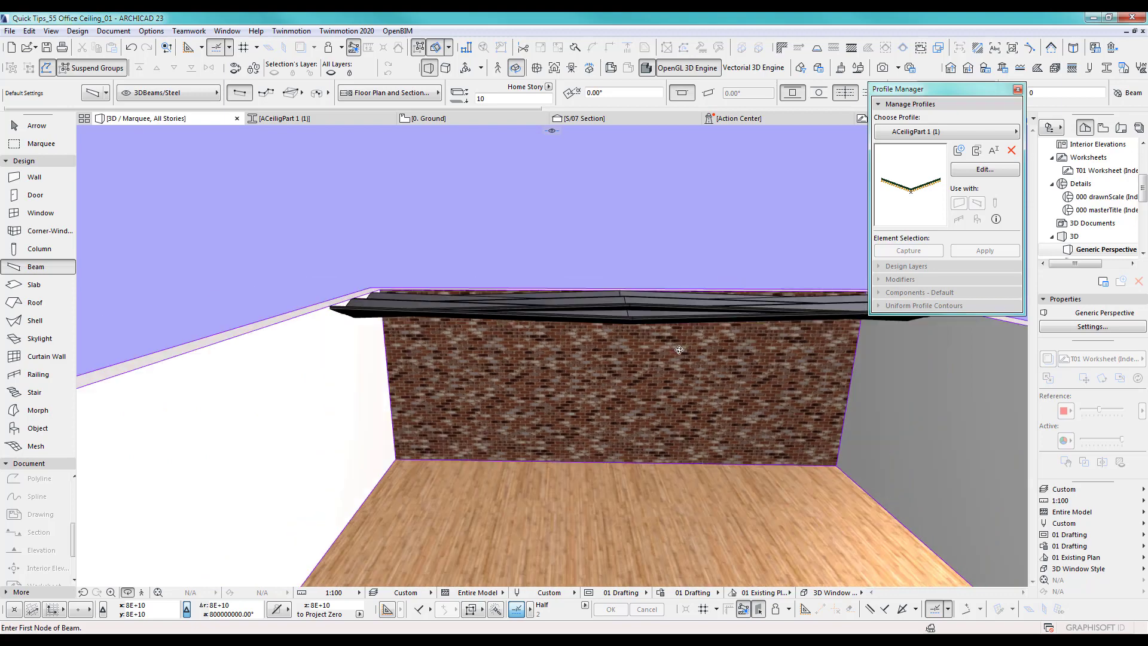
scroll(679, 349, down, 4)
middle_drag(713, 403, 682, 377)
On the ground floor plan, select the four beams farthest from the end wall: one crossing pair and its mirrored pair
key(F2)
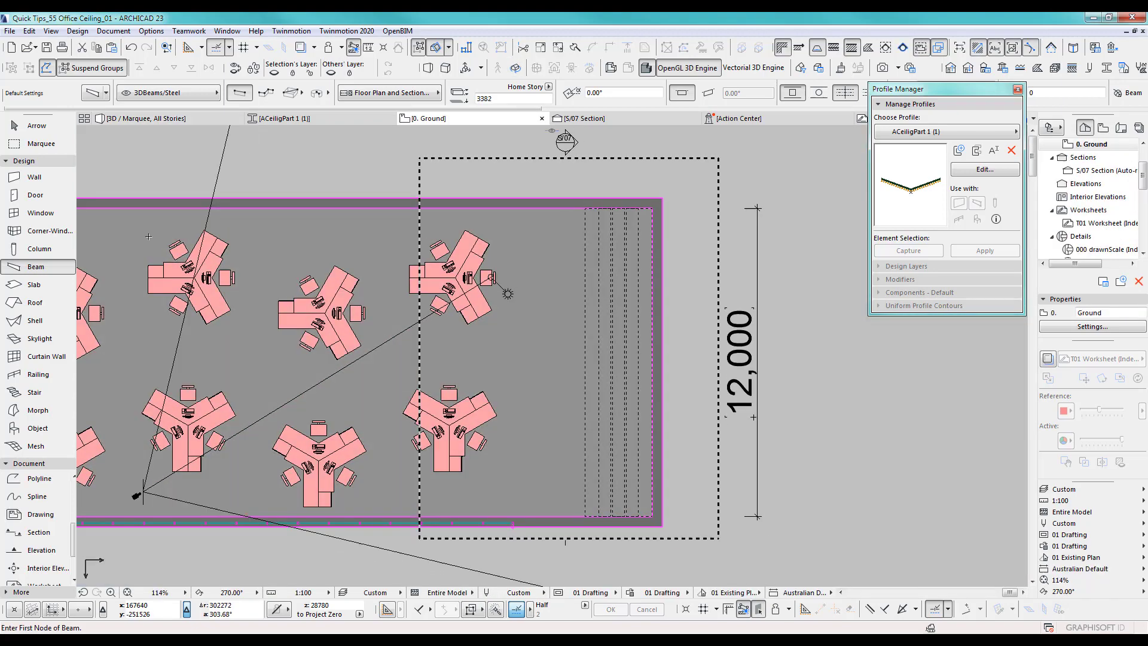
scroll(598, 285, up, 8)
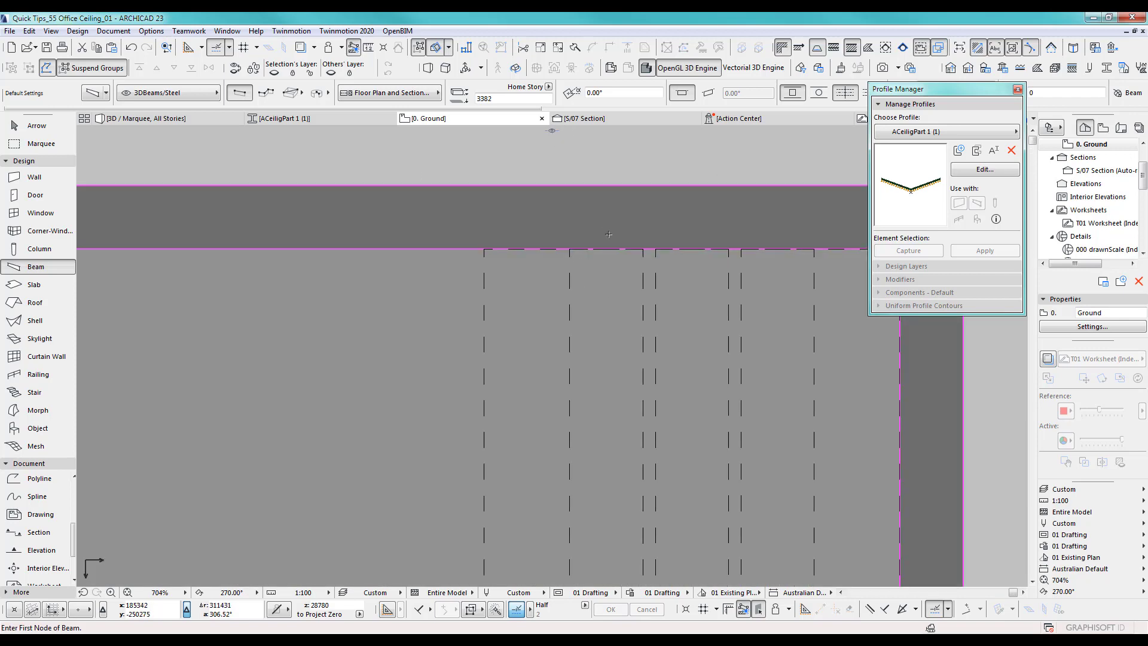
click(25, 127)
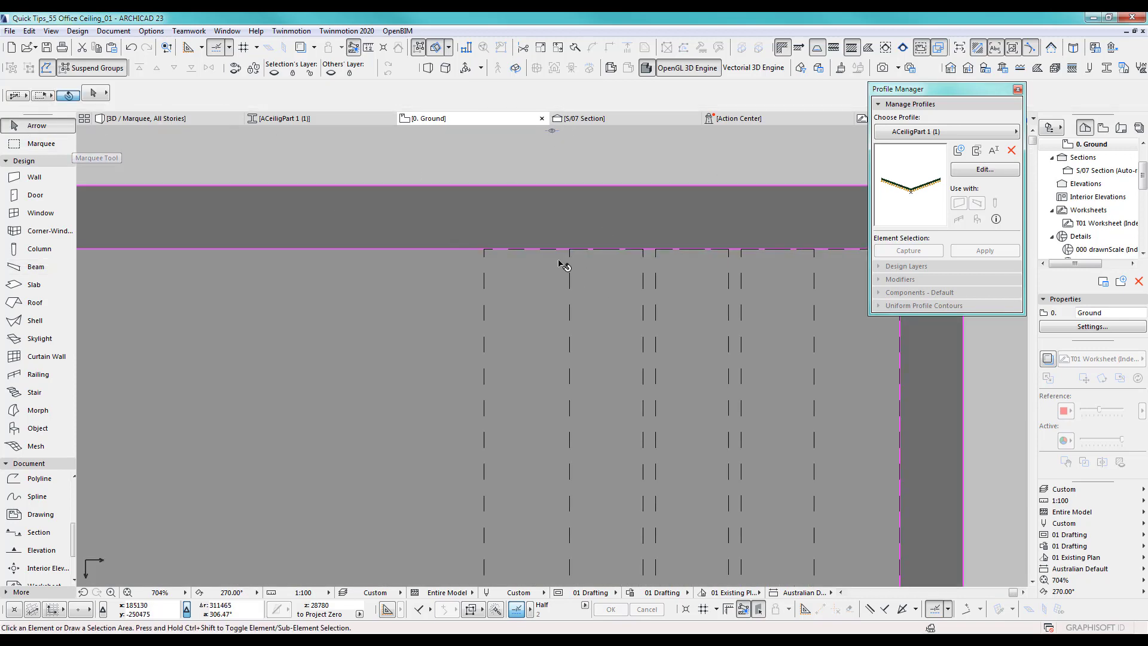
click(487, 273)
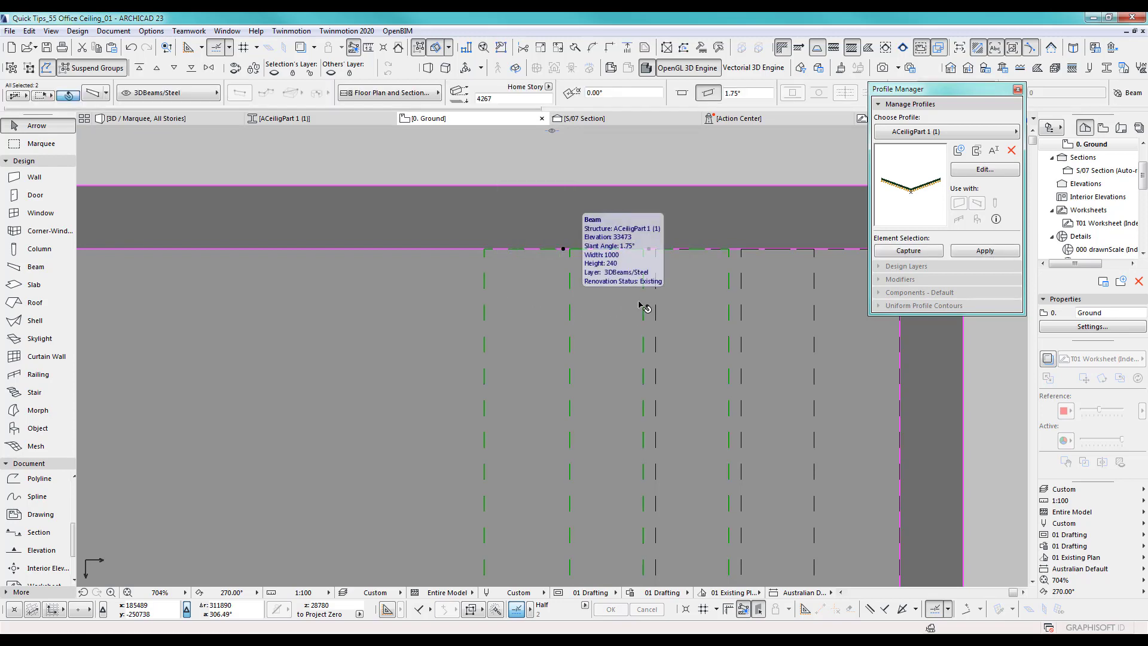
scroll(664, 311, down, 5)
scroll(615, 287, up, 3)
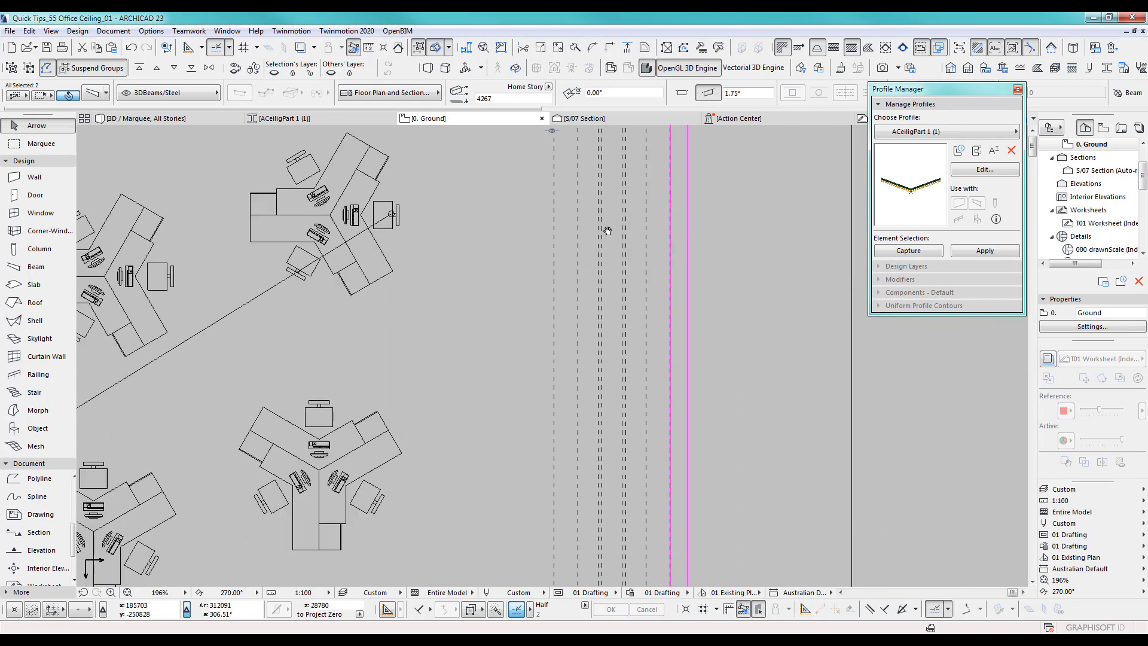
middle_drag(550, 254, 553, 374)
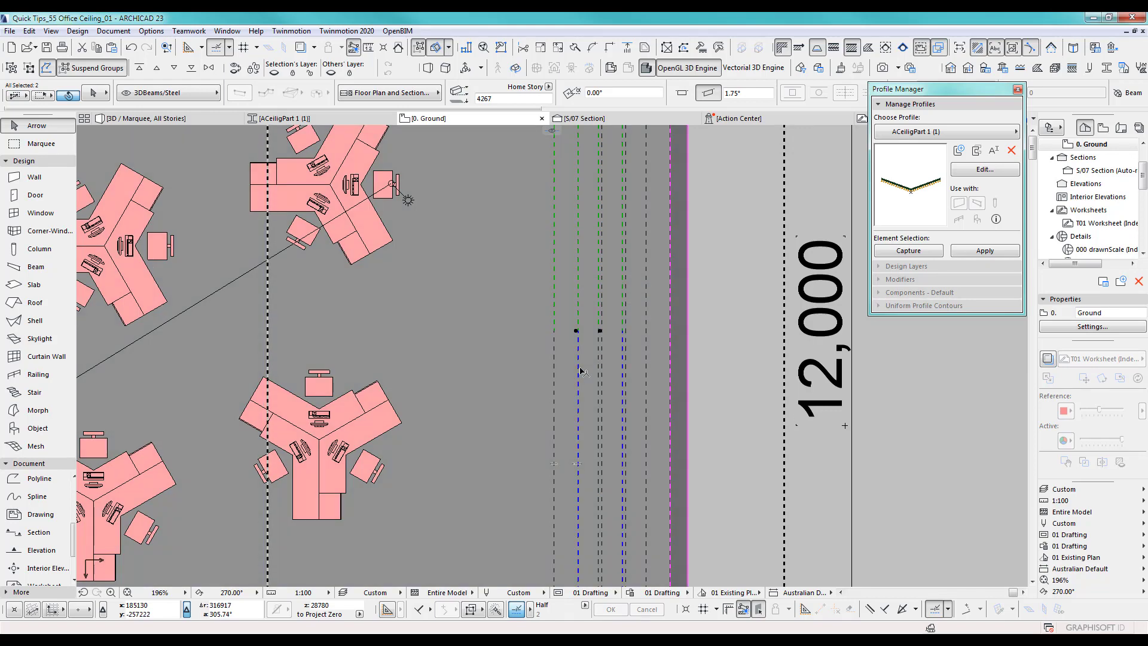
shift+click(579, 370)
shift+click(554, 382)
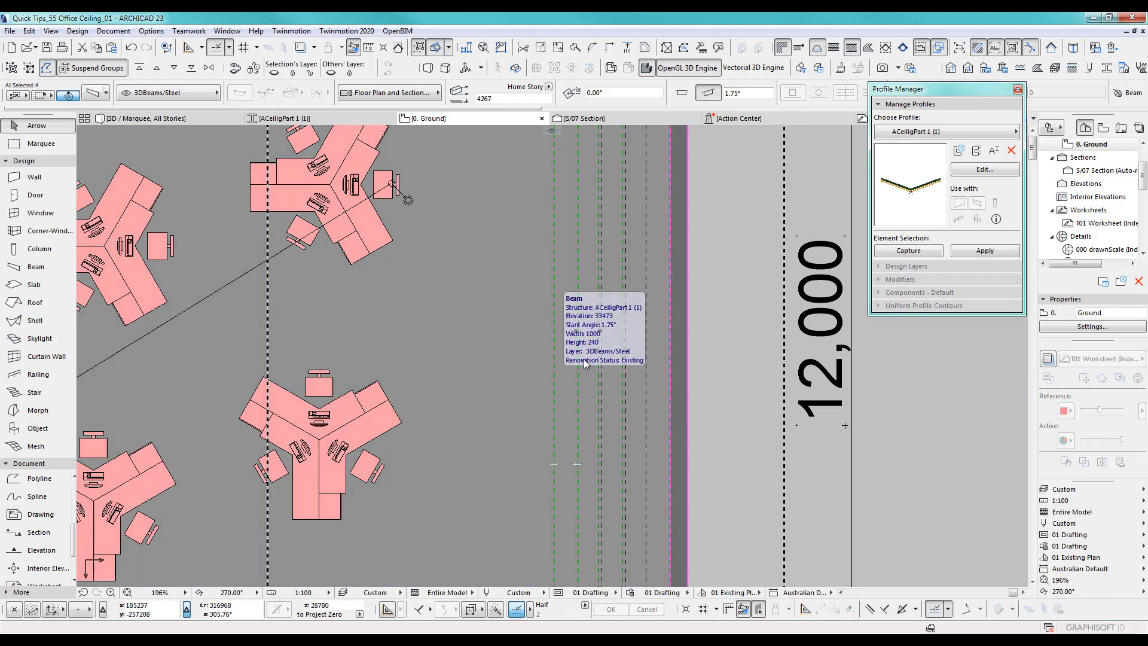
middle_drag(584, 396, 584, 541)
middle_drag(607, 257, 556, 354)
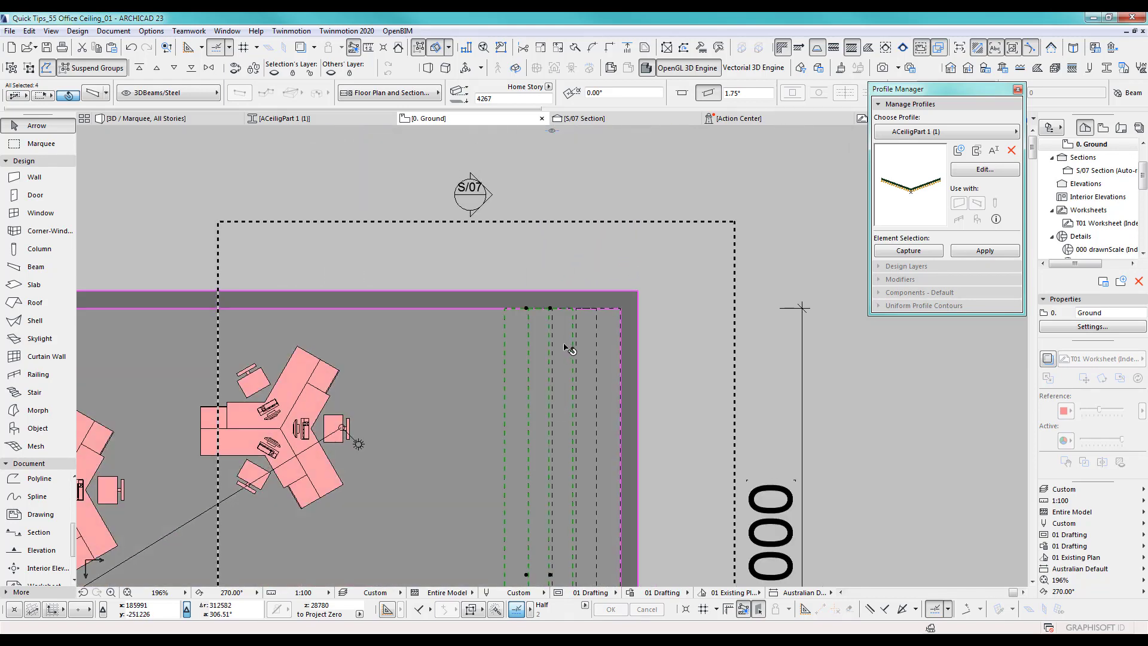
Start multiplying the four beams by dragging with Increment and Spread, without rotation, using the end-wall side as reference for the copy spacing
scroll(543, 324, up, 8)
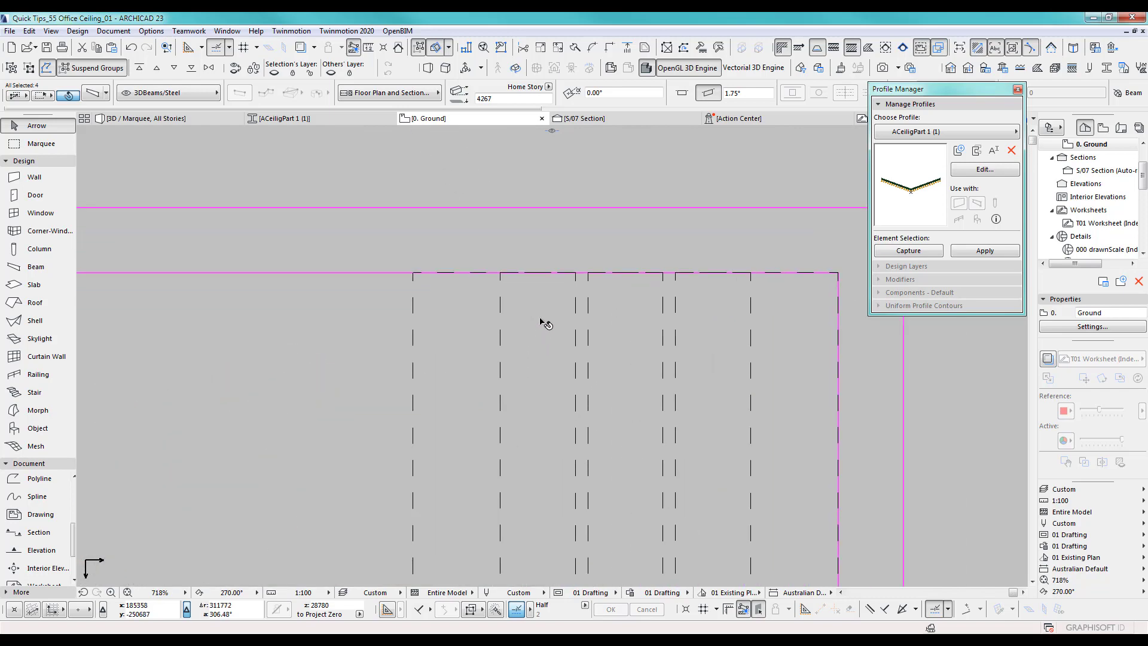
scroll(555, 328, down, 1)
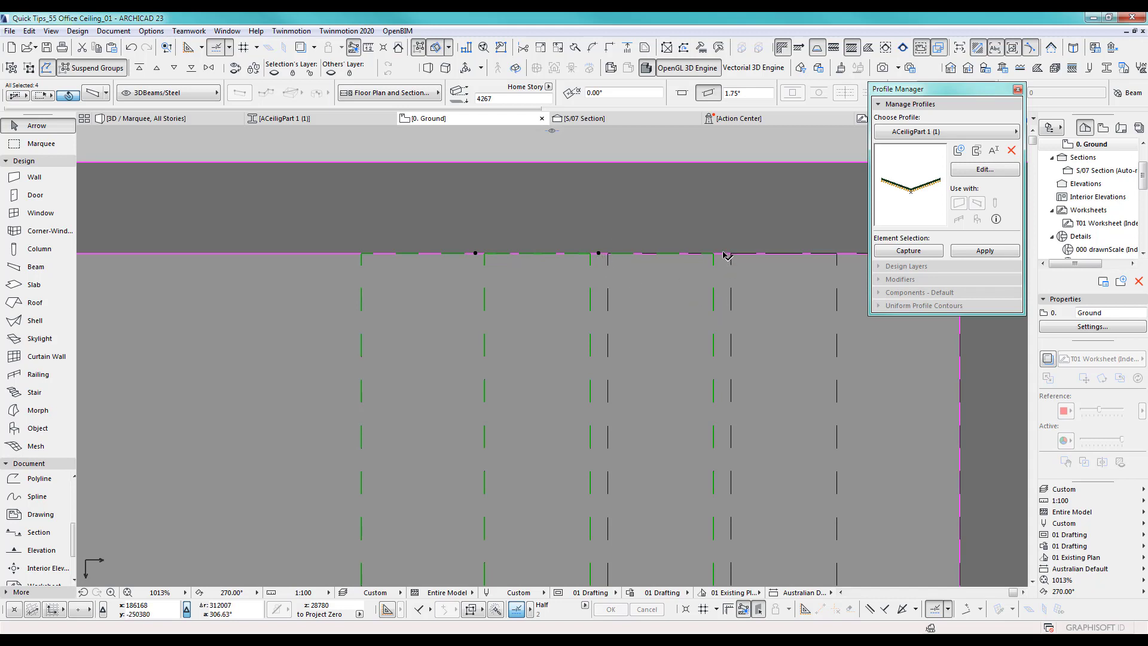
mouse_move(724, 256)
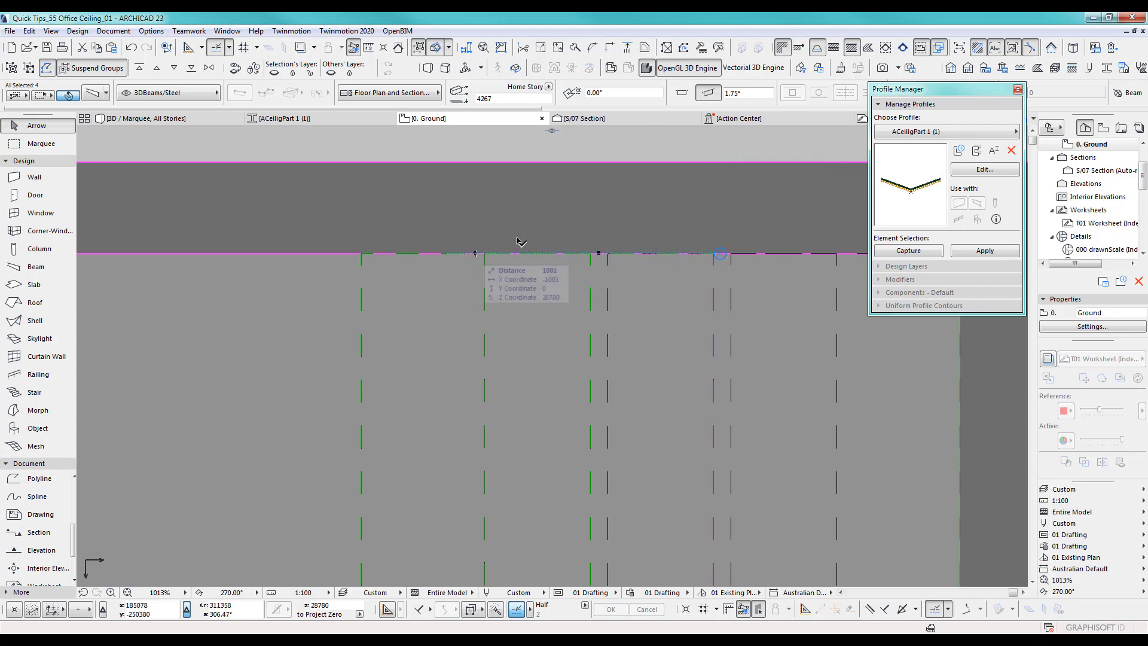
key(ctrl+u)
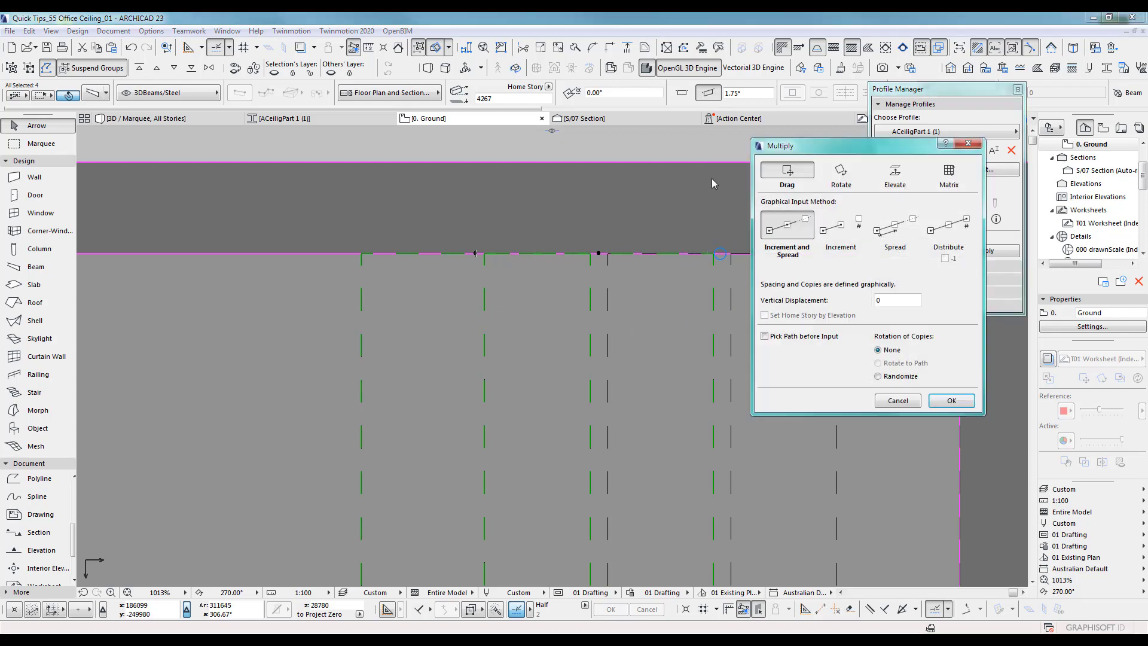
click(948, 401)
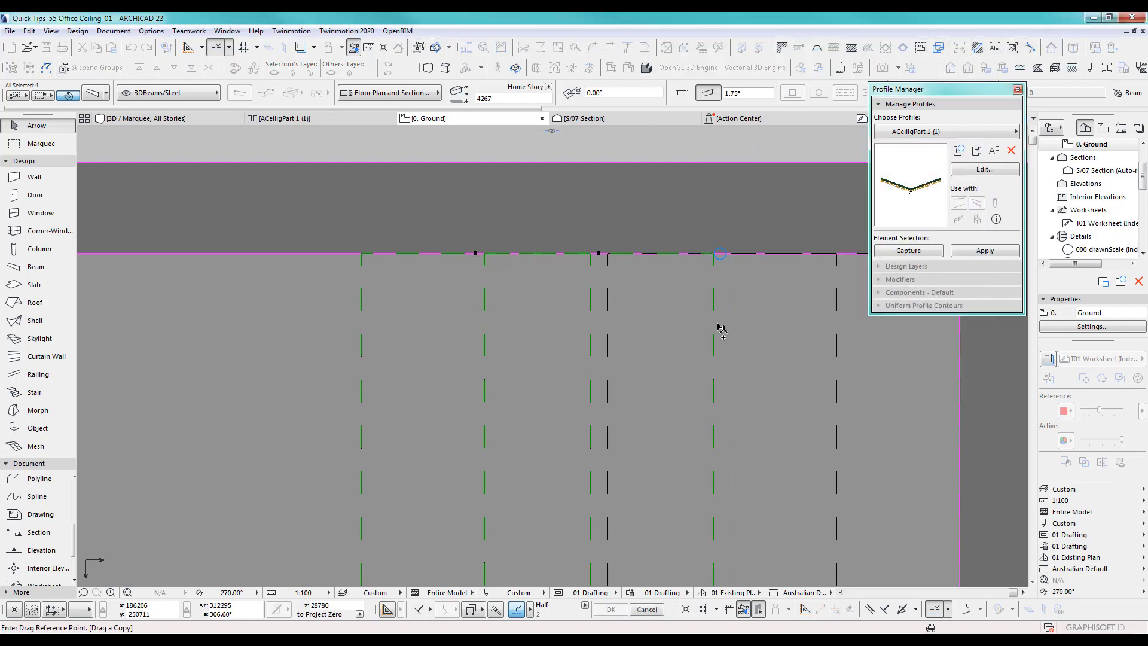
click(720, 254)
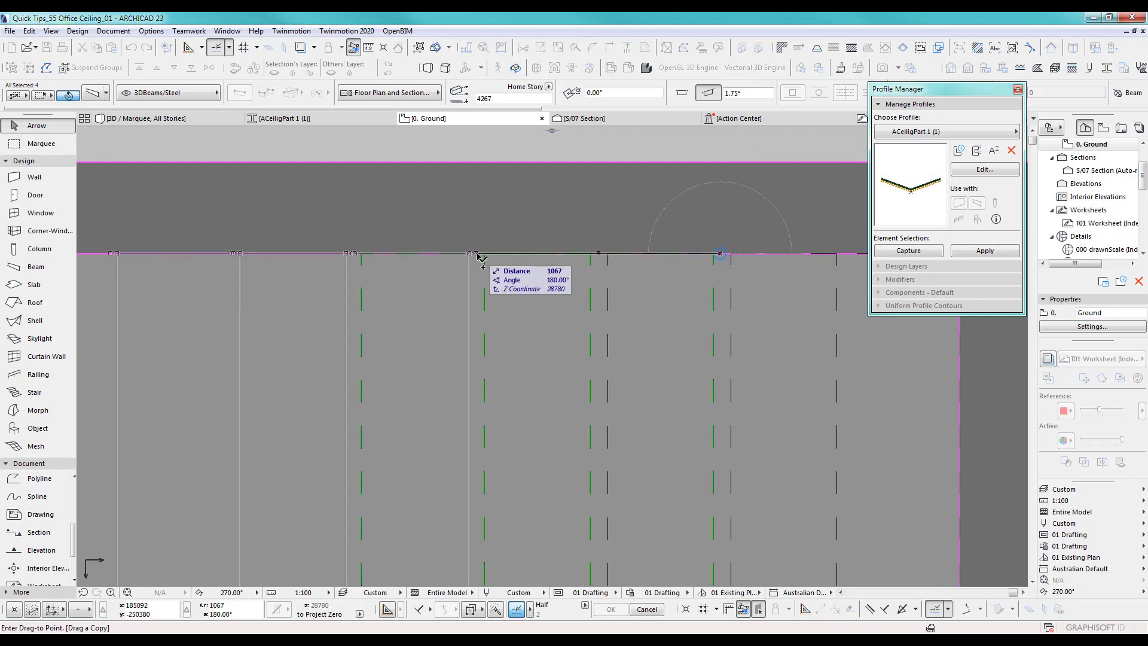
Spread the beam copies along the full office length to the far end wall and deselect them
scroll(496, 263, down, 5)
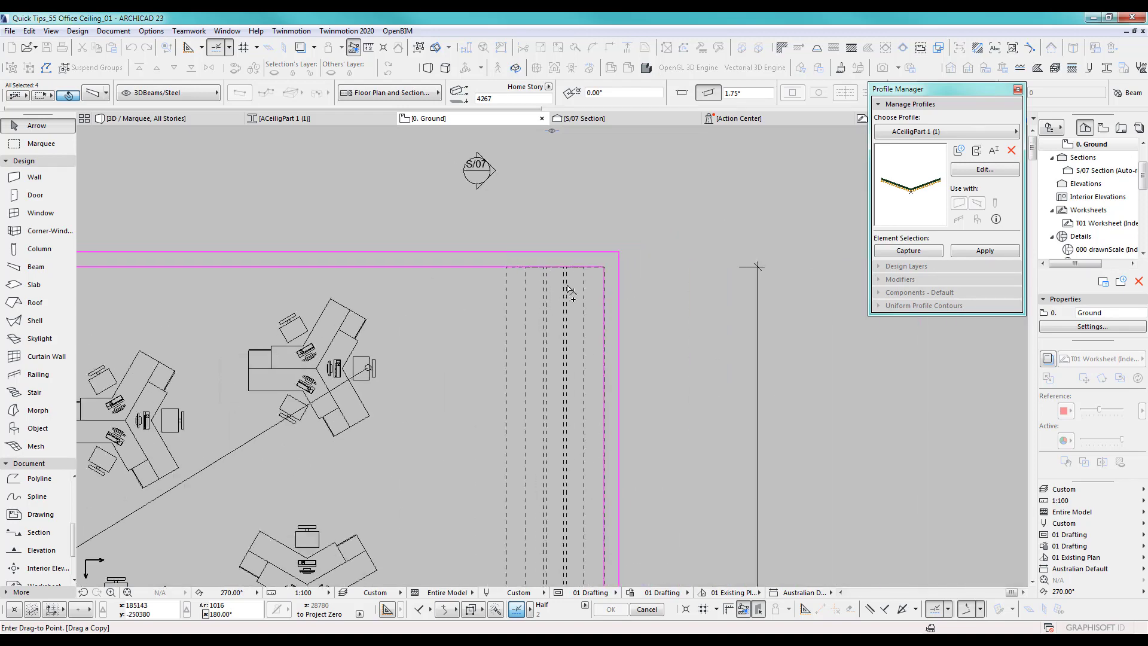
middle_drag(374, 372, 719, 373)
scroll(466, 376, up, 5)
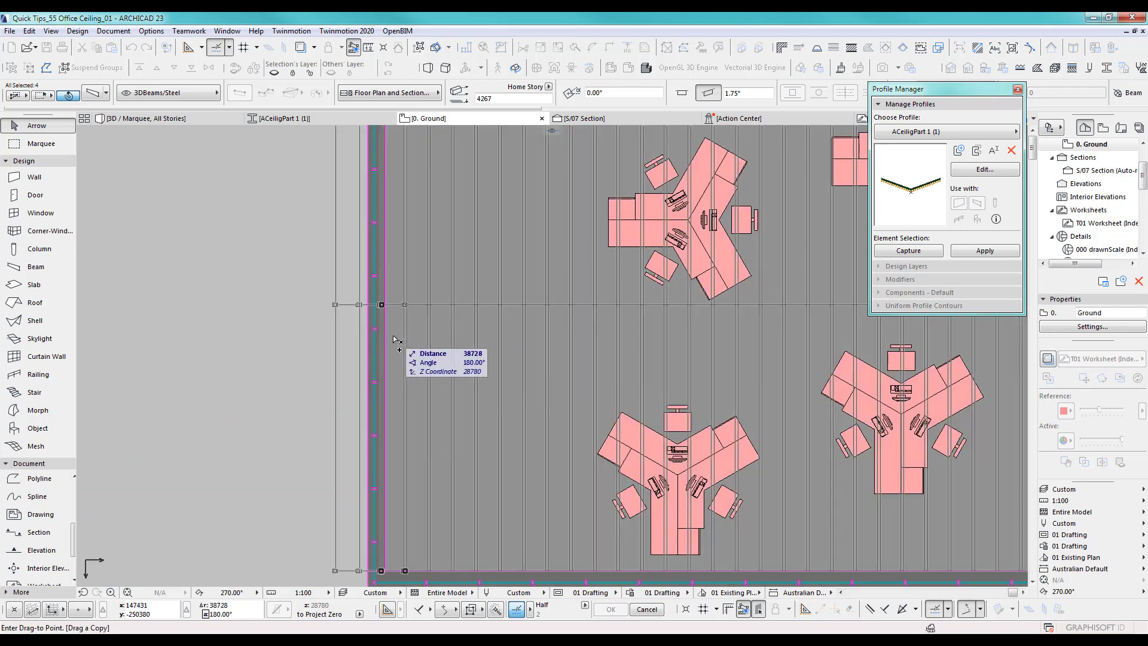
click(356, 459)
scroll(379, 440, up, 4)
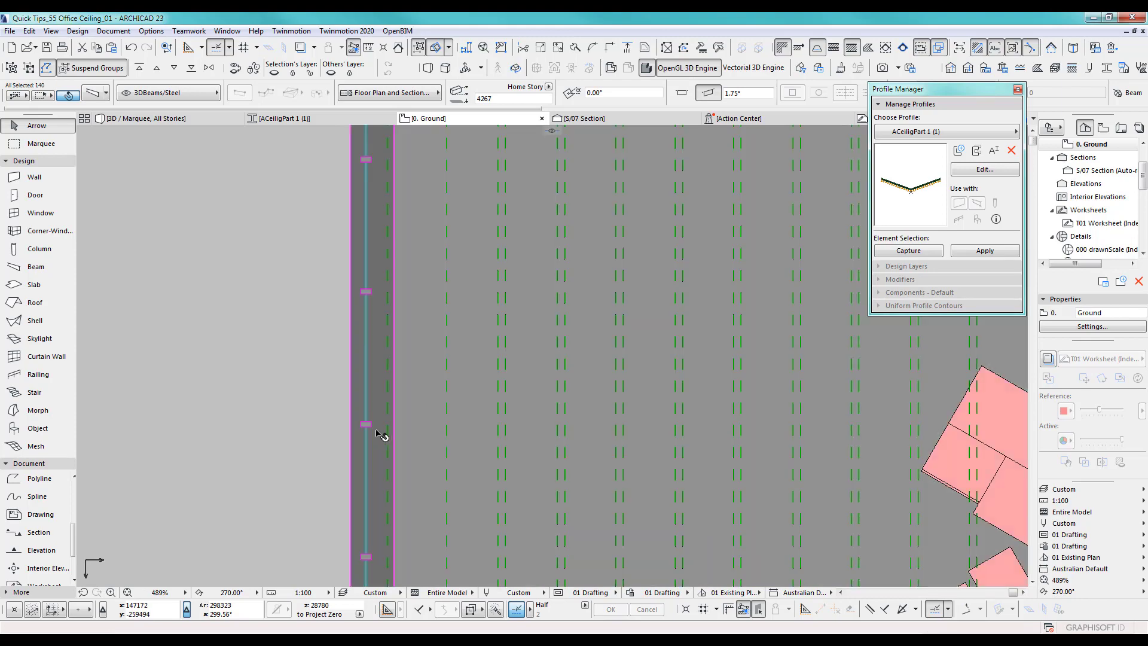
scroll(257, 327, down, 6)
click(580, 474)
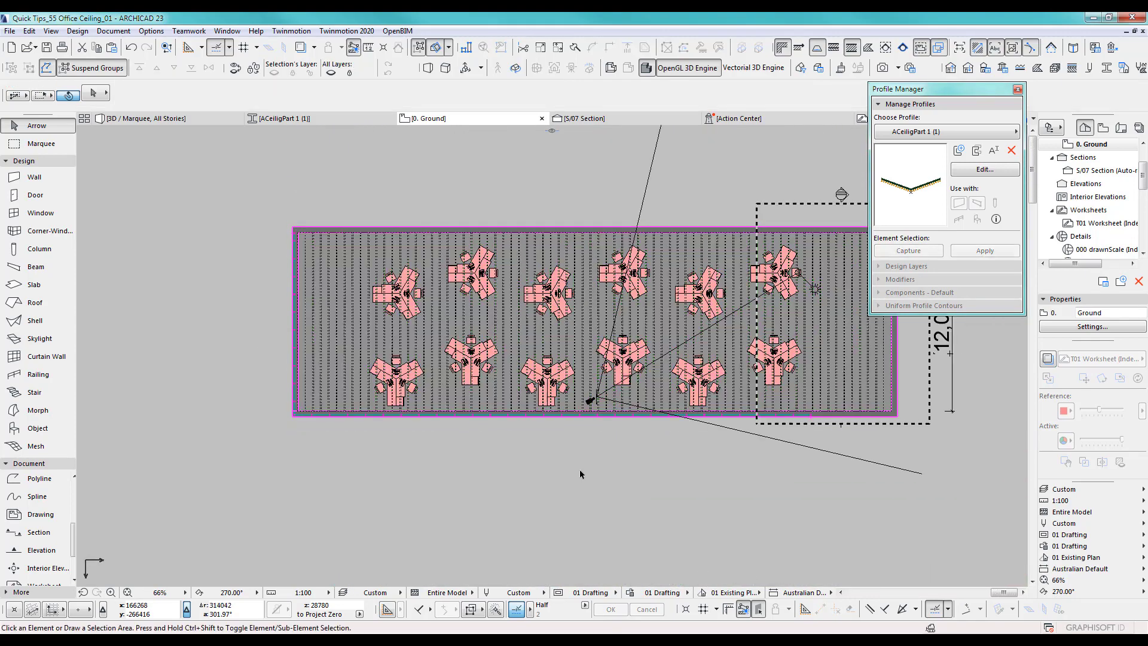
View the extended ceiling in 3D from the plan's interior camera and examine it in a cutaway of the office
click(49, 145)
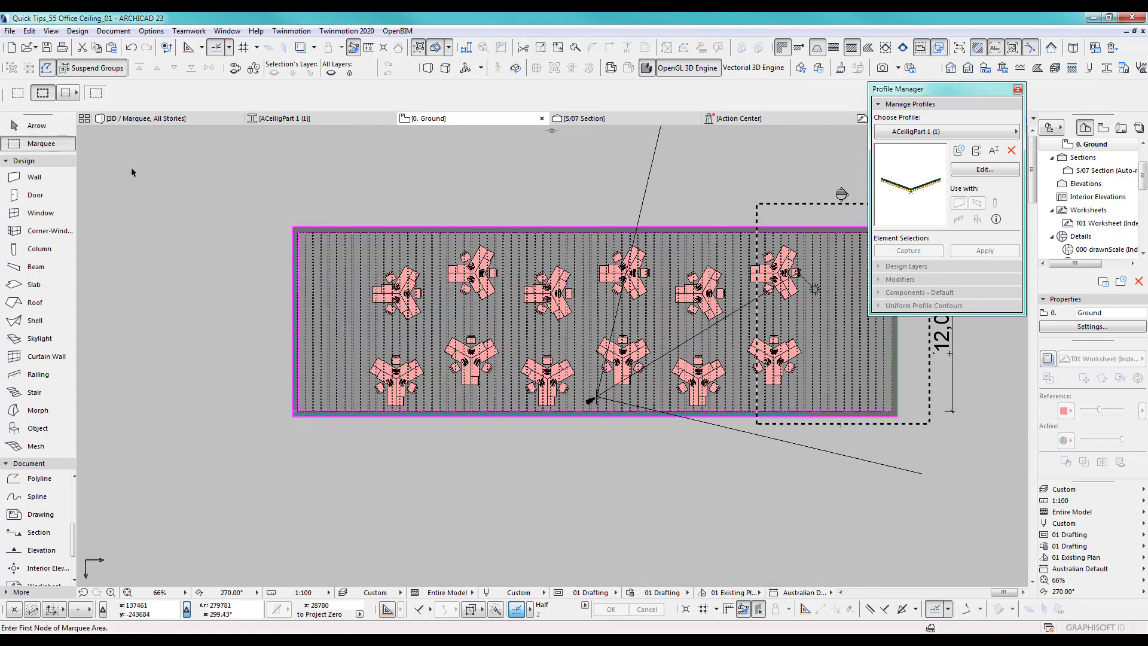
scroll(619, 395, up, 2)
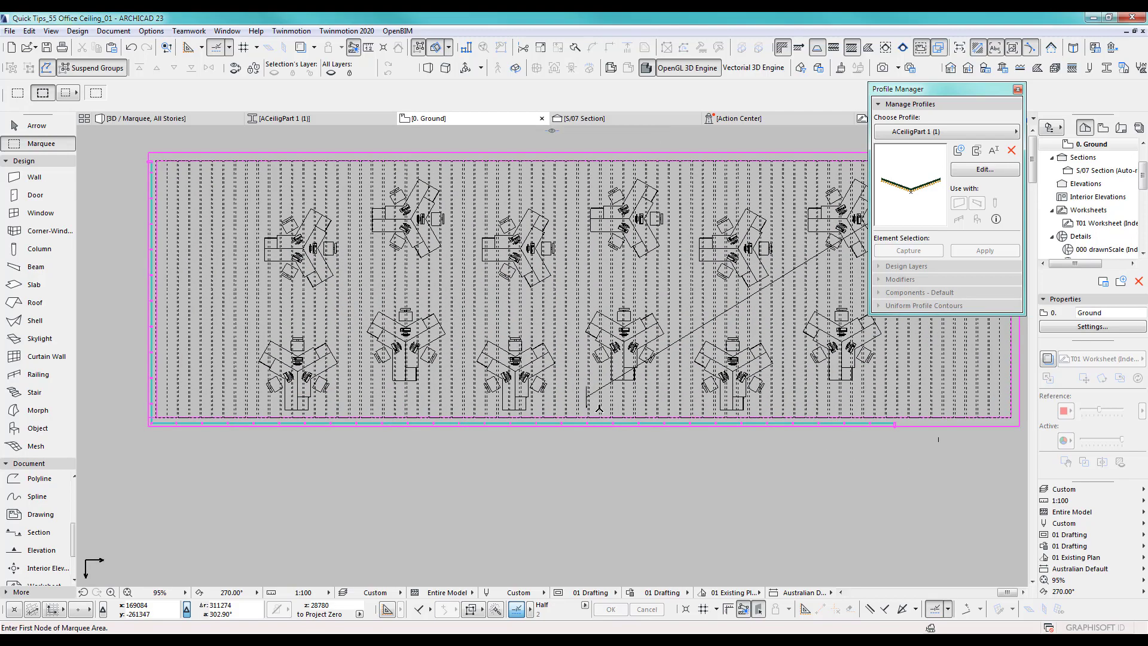
shift+click(587, 399)
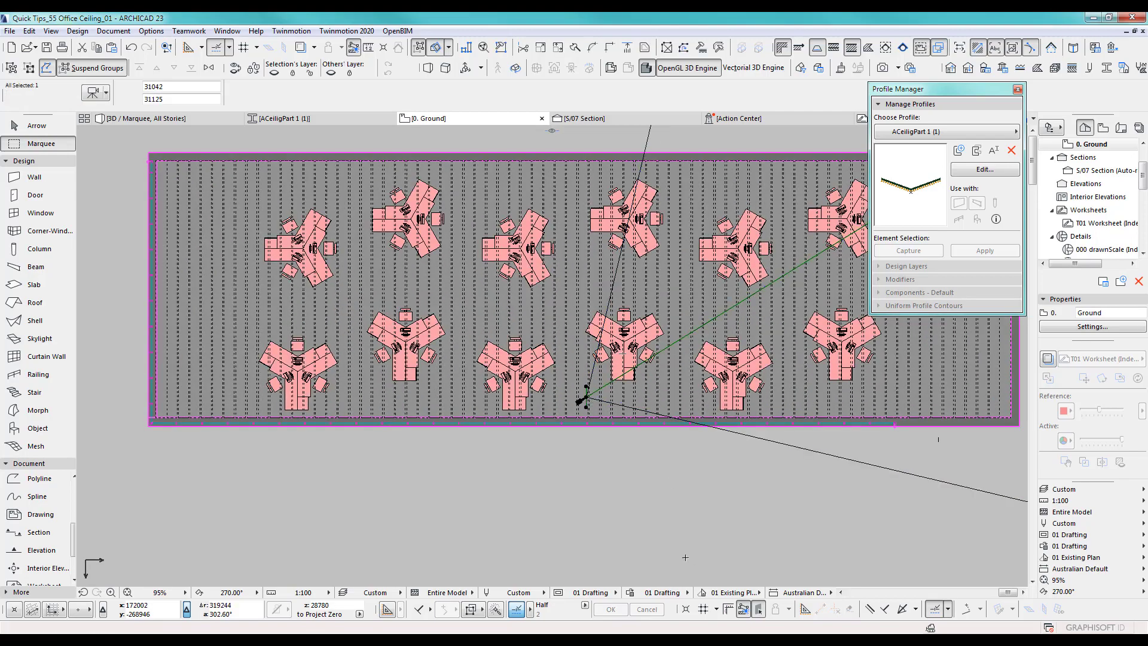
key(F3)
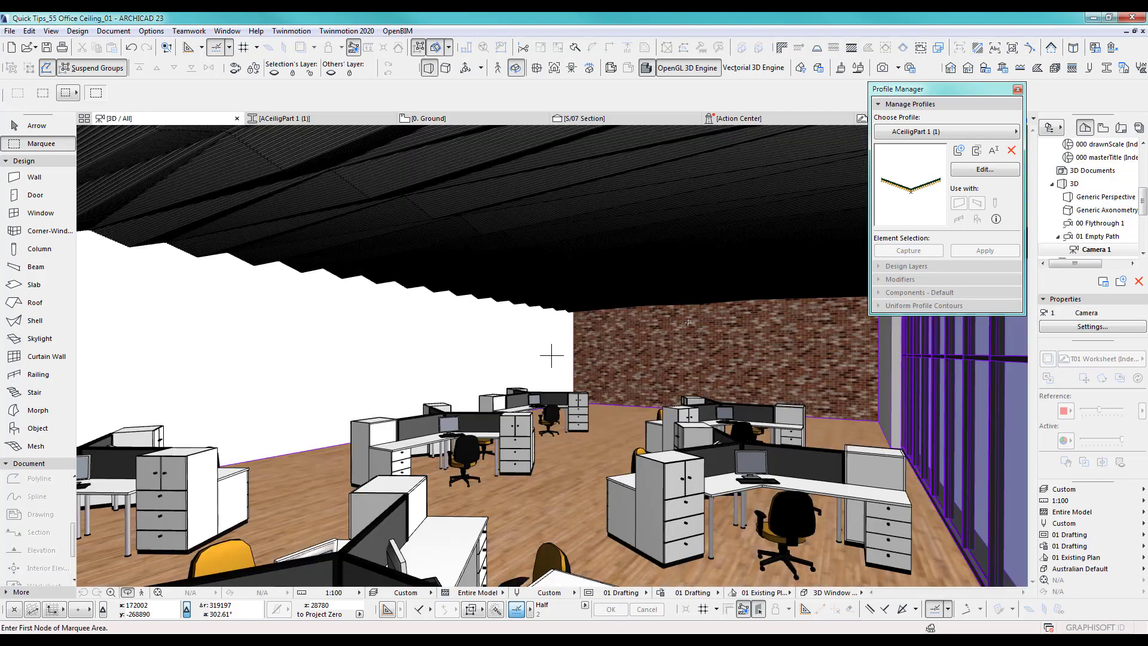
shift+middle_drag(551, 356, 515, 425)
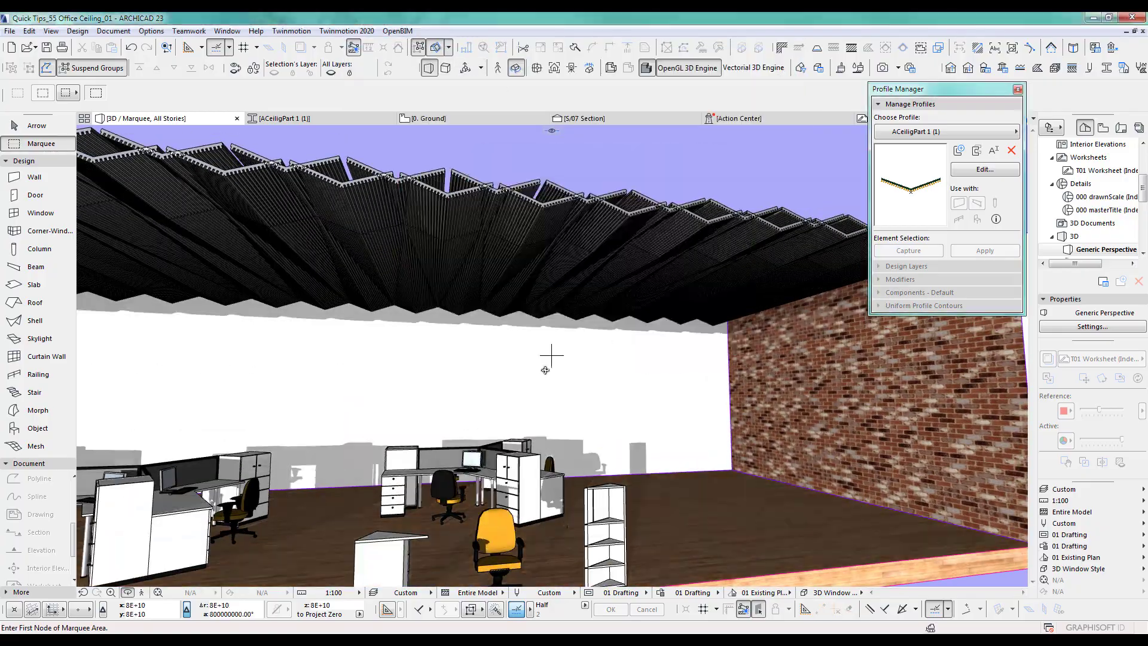
shift+middle_drag(544, 370, 615, 323)
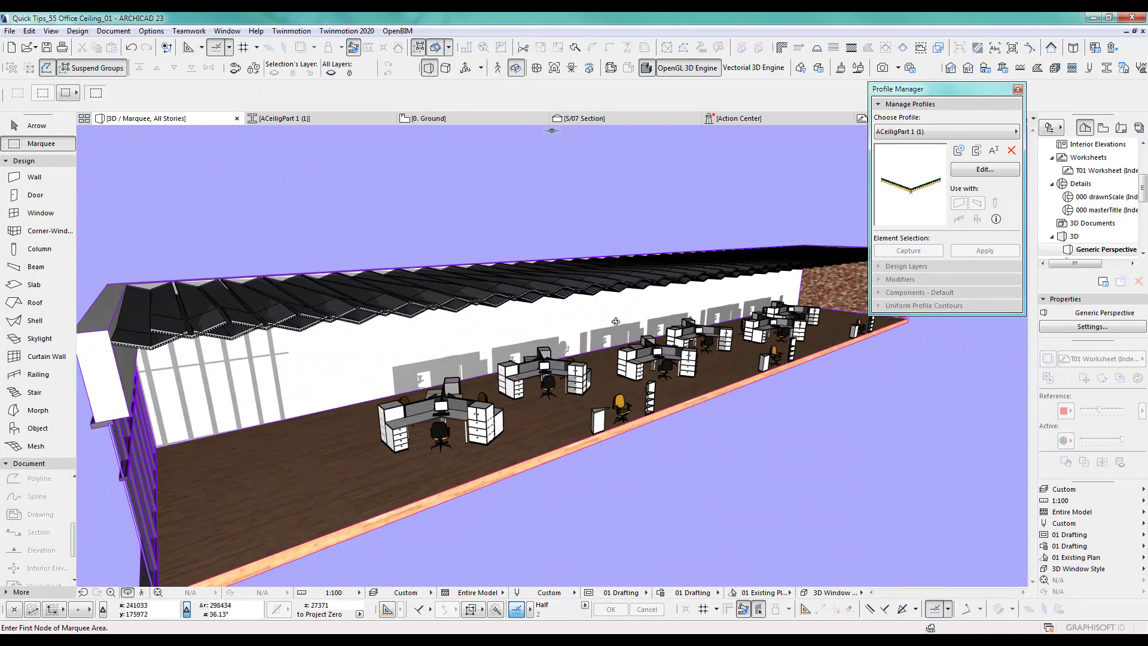